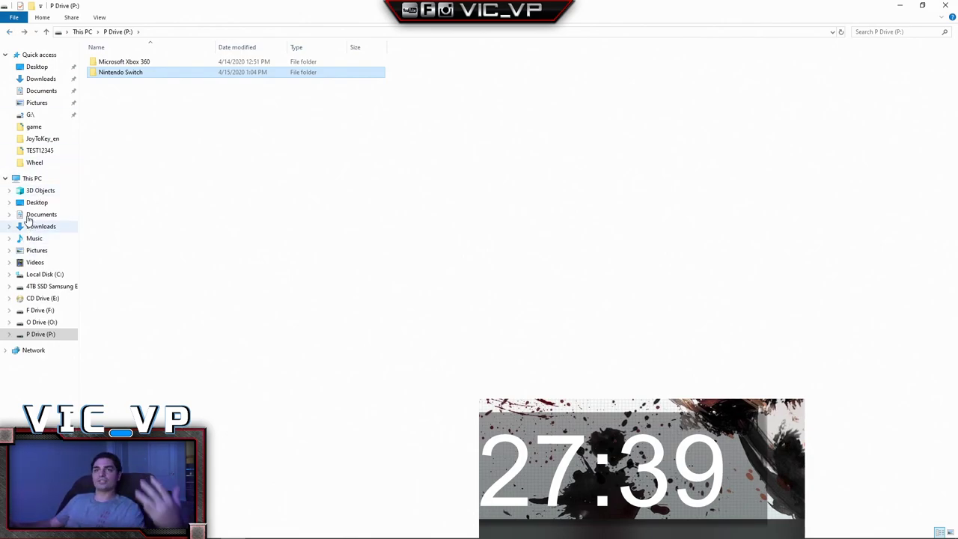
View the drives under This PC, return to the P Drive folder and close the file window
{"action": "left_click", "coordinate": [32, 180]}
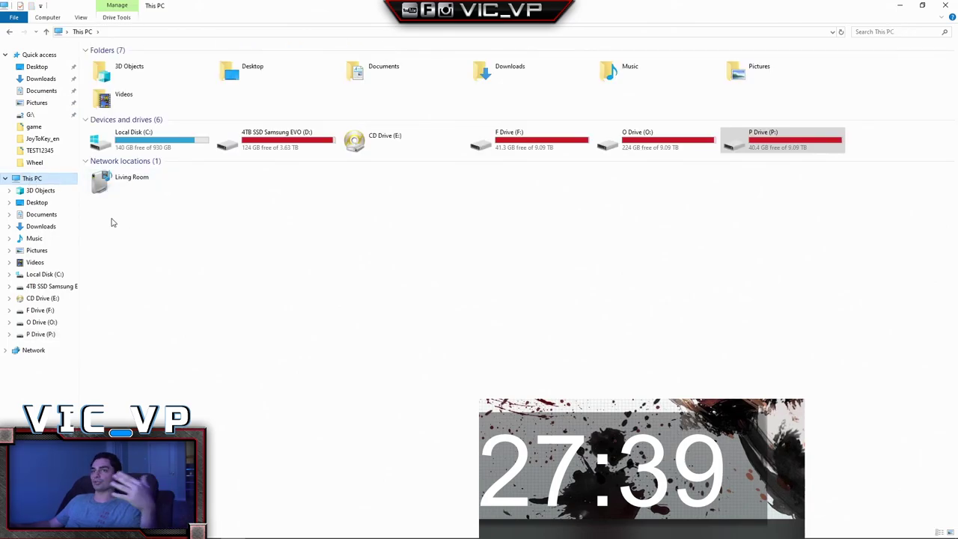
{"action": "left_click", "coordinate": [10, 32]}
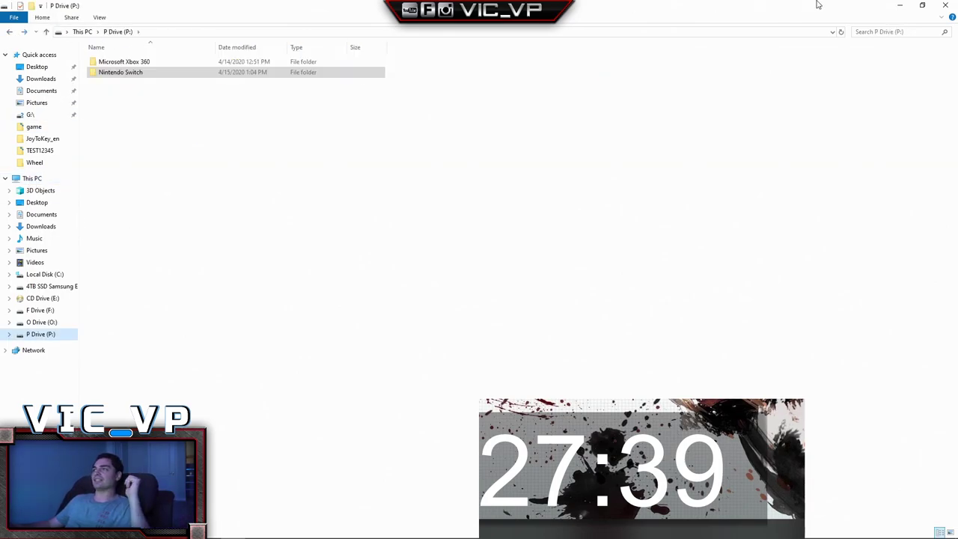
{"action": "left_click", "coordinate": [951, 6]}
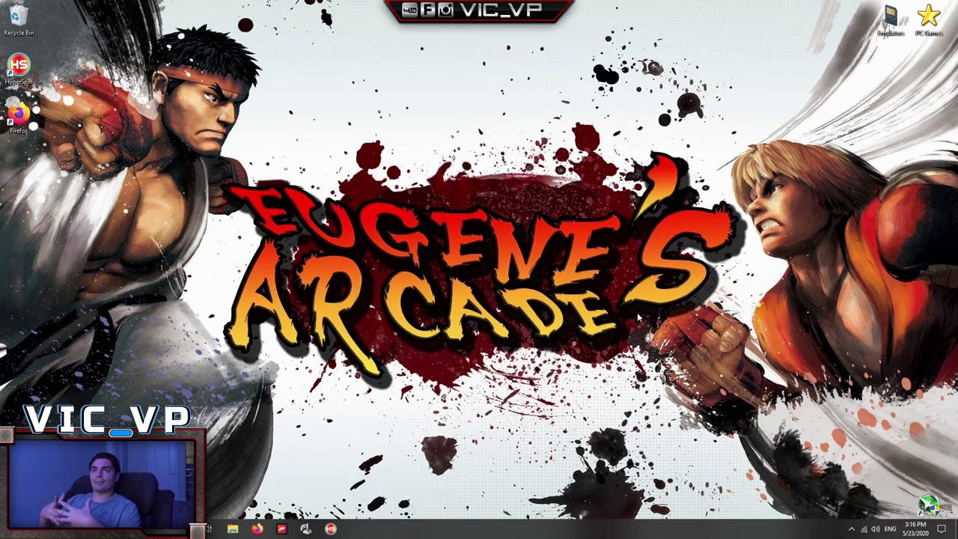
Reopen File Explorer, check the drives under This PC, look at the GTAV and Mafia III folders on Local Disk (C:), and go back
{"action": "left_click", "coordinate": [244, 531]}
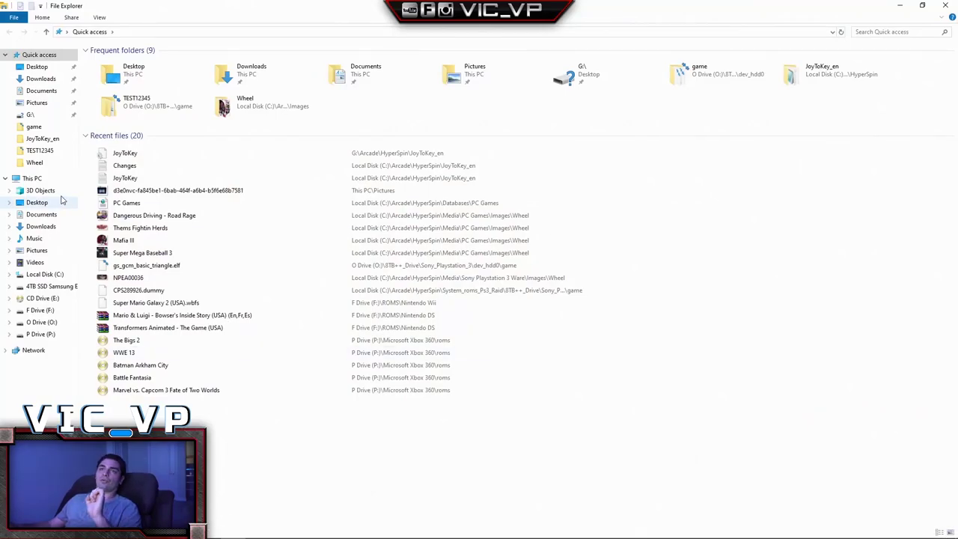
{"action": "left_click", "coordinate": [44, 180]}
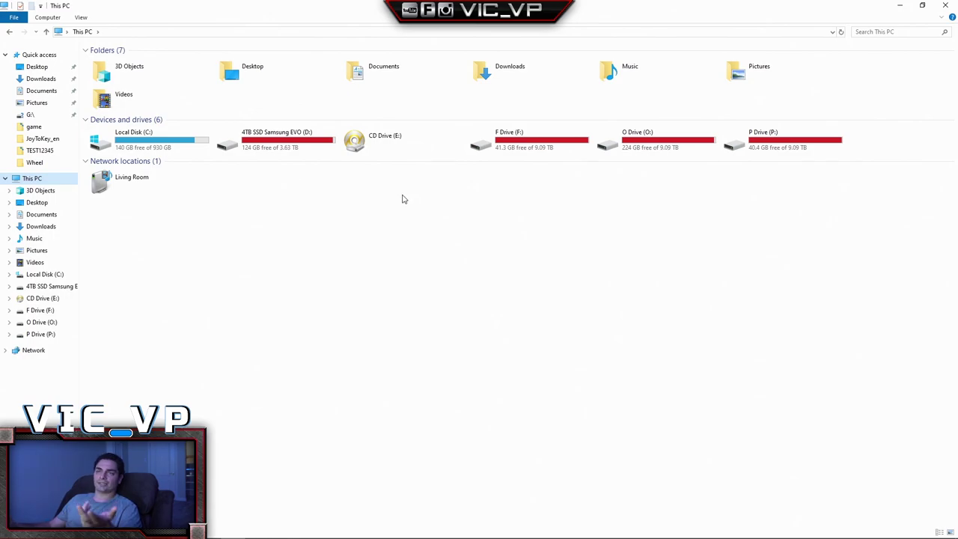
{"action": "mouse_move", "coordinate": [158, 146]}
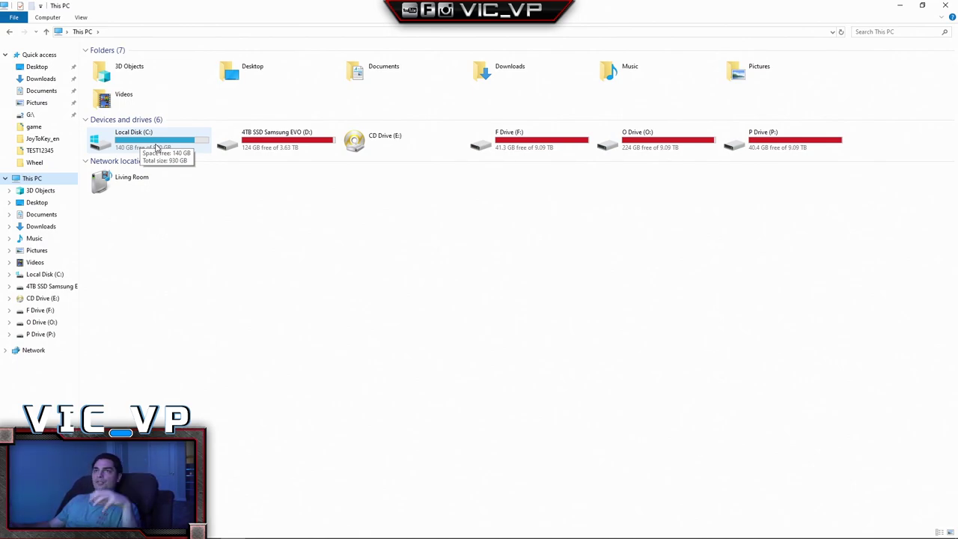
{"action": "double_click", "coordinate": [156, 146]}
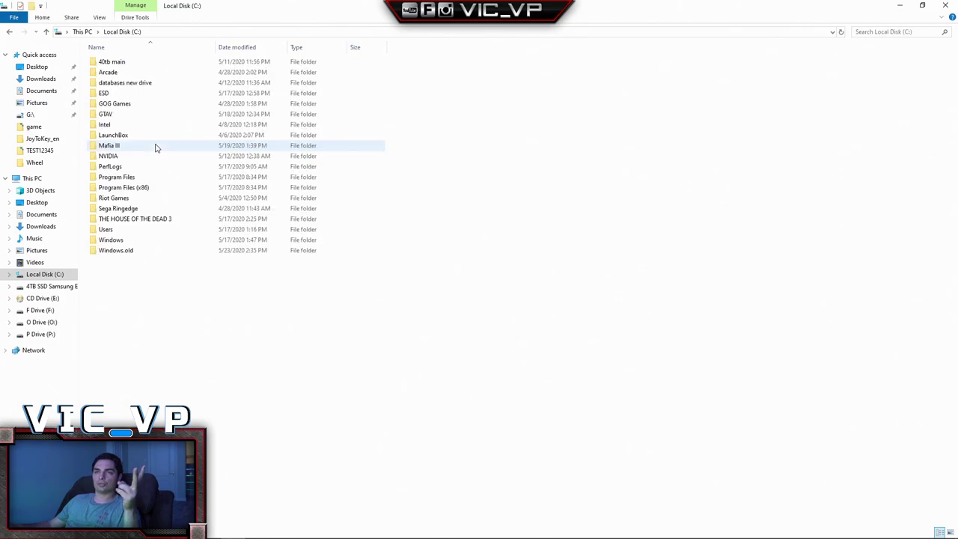
{"action": "left_click", "coordinate": [114, 116]}
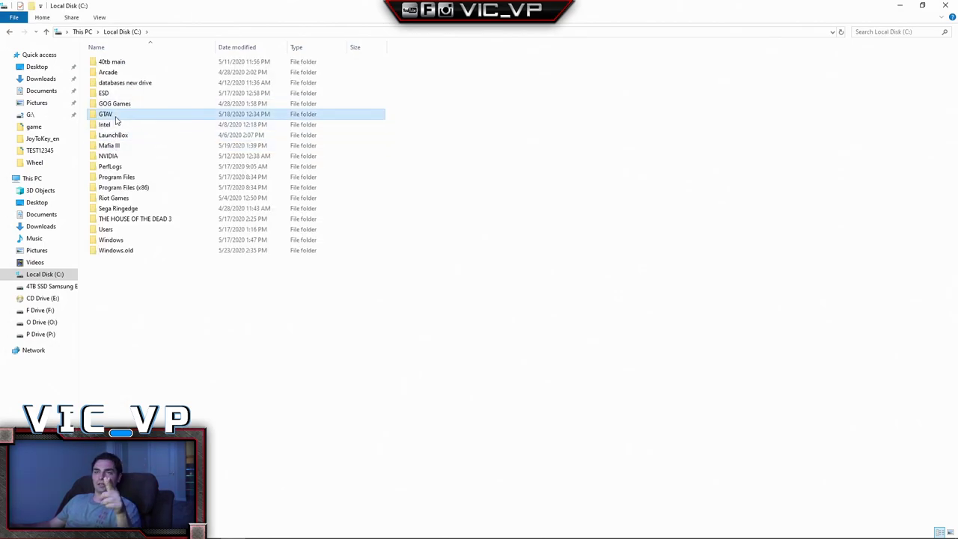
{"action": "left_click", "coordinate": [118, 146]}
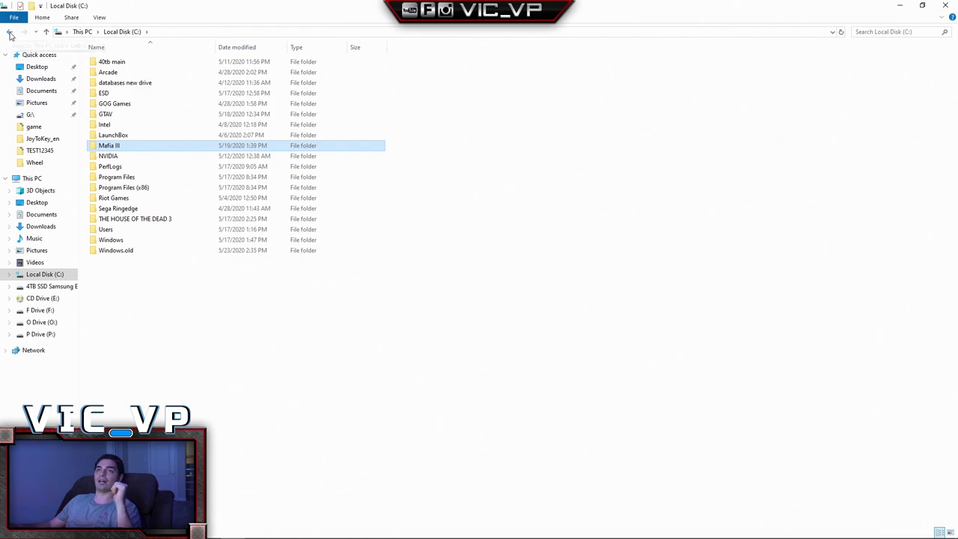
{"action": "left_click", "coordinate": [9, 32]}
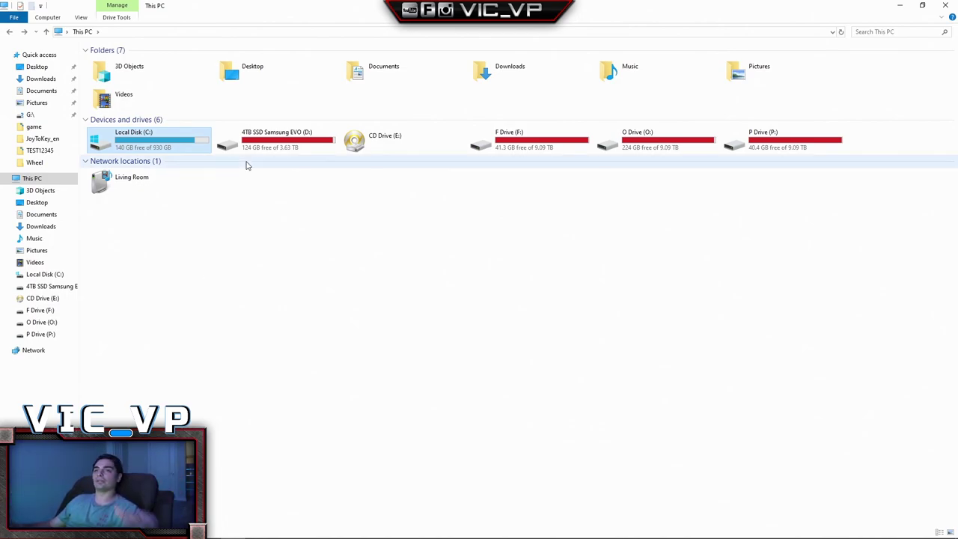
Launch the RocketLauncherUI application from C:\Arcade\RocketLauncher\RocketLauncherUI
{"action": "left_click", "coordinate": [45, 274]}
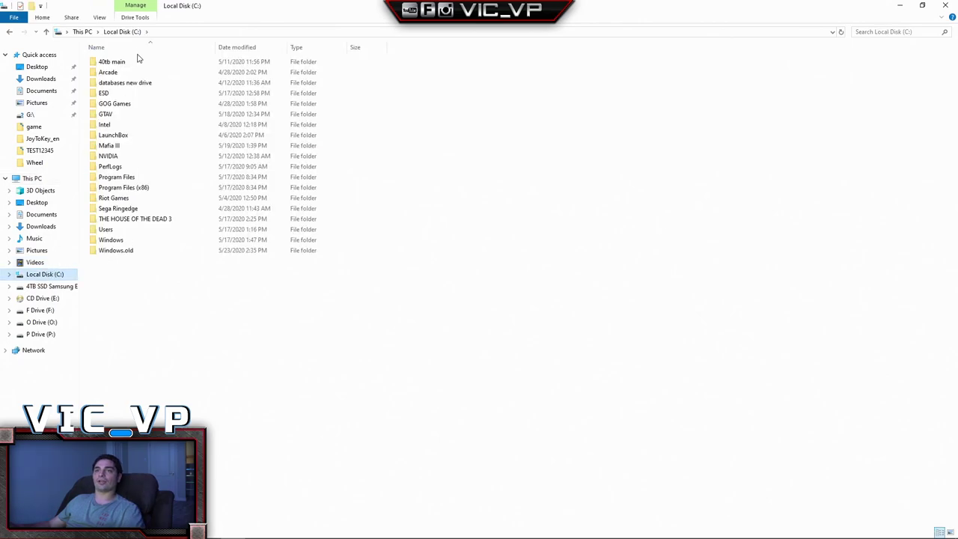
{"action": "double_click", "coordinate": [120, 72]}
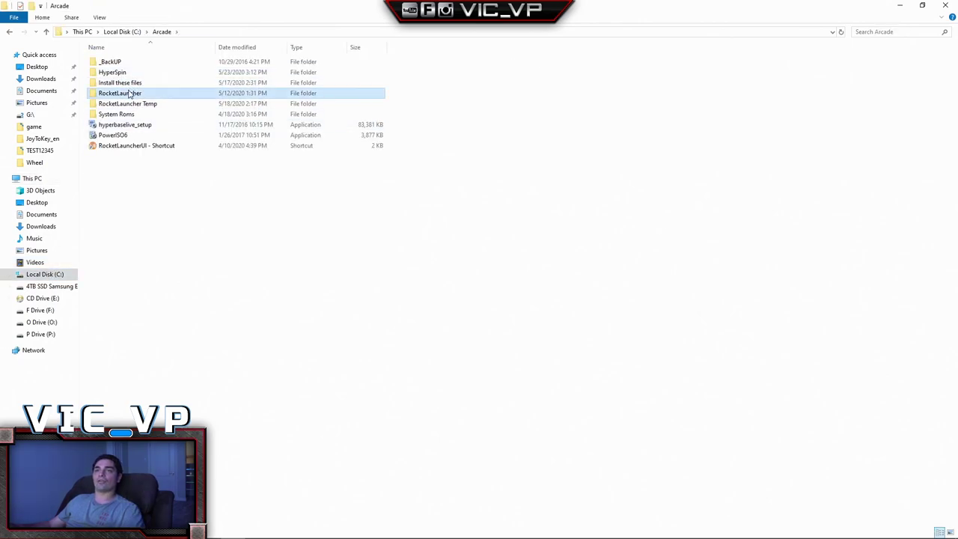
{"action": "double_click", "coordinate": [135, 93]}
{"action": "double_click", "coordinate": [148, 150]}
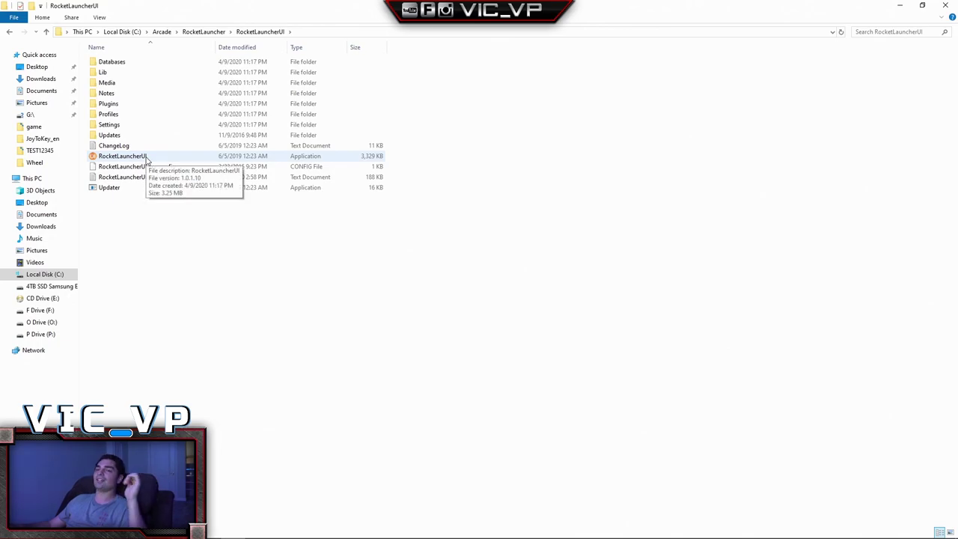
{"action": "double_click", "coordinate": [147, 158]}
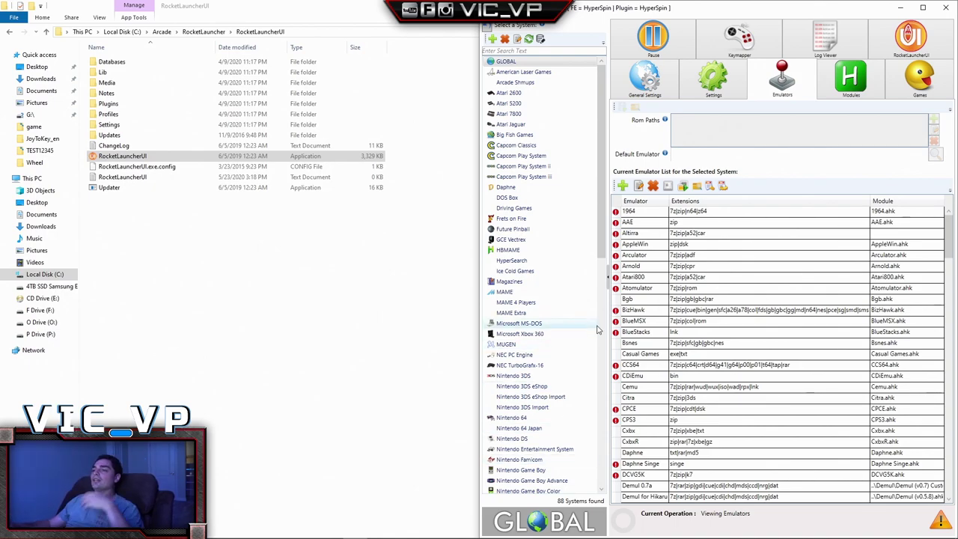
Review the ROM paths and default emulators of the systems from American Laser Games through Capcom Play System III
{"action": "left_click", "coordinate": [529, 71]}
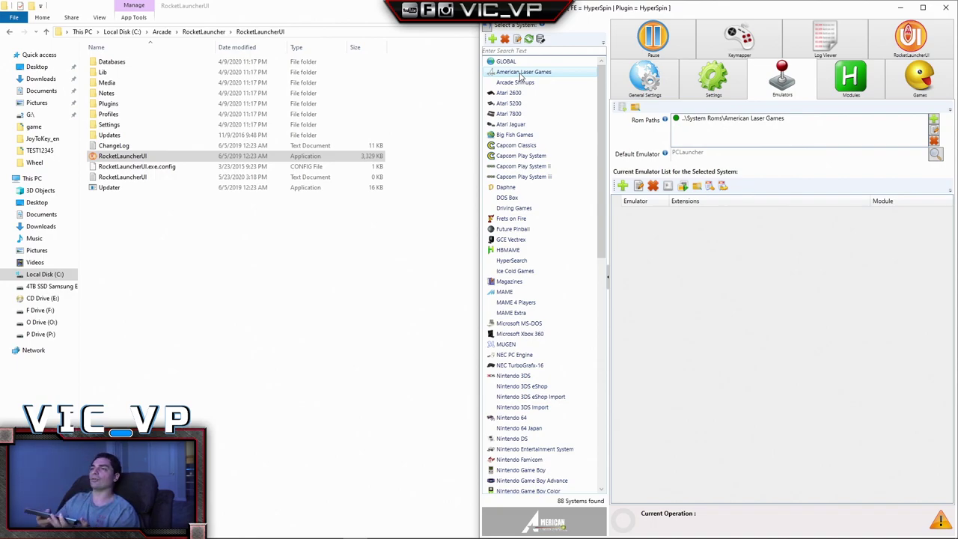
{"action": "key", "text": "Down"}
{"action": "key", "text": "Down"}
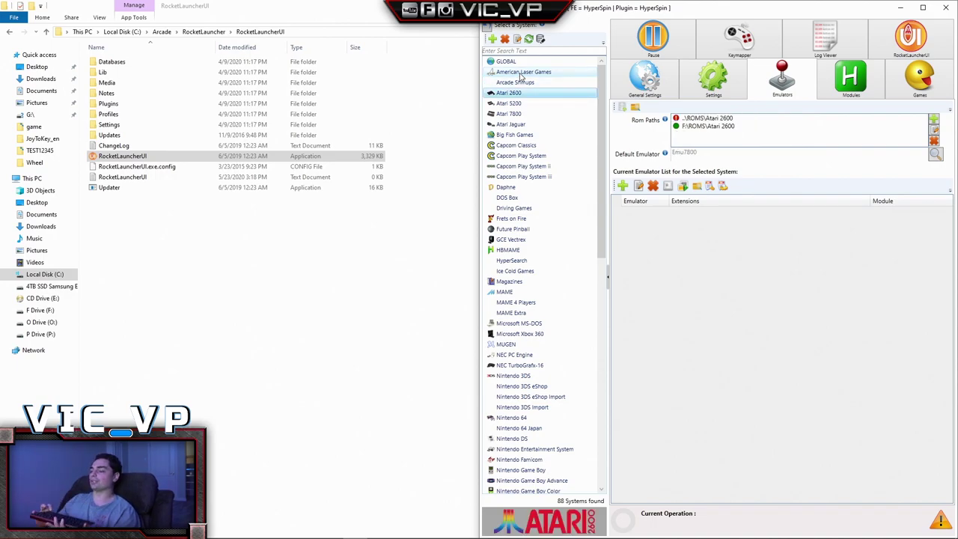
{"action": "key", "text": "Up"}
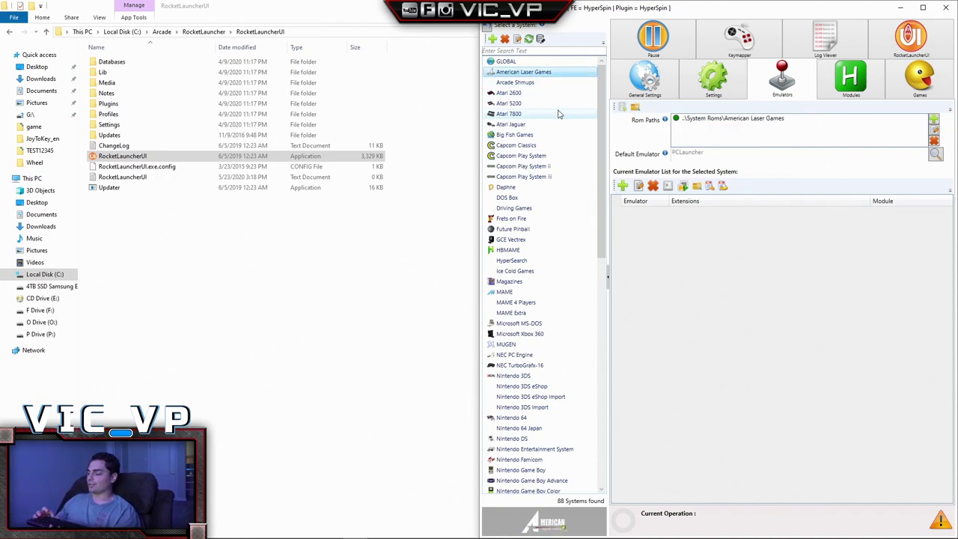
{"action": "key", "text": "Down"}
{"action": "key", "text": "Down"}
{"action": "key", "text": "Down"}
{"action": "key", "text": "Down"}
{"action": "key", "text": "Down"}
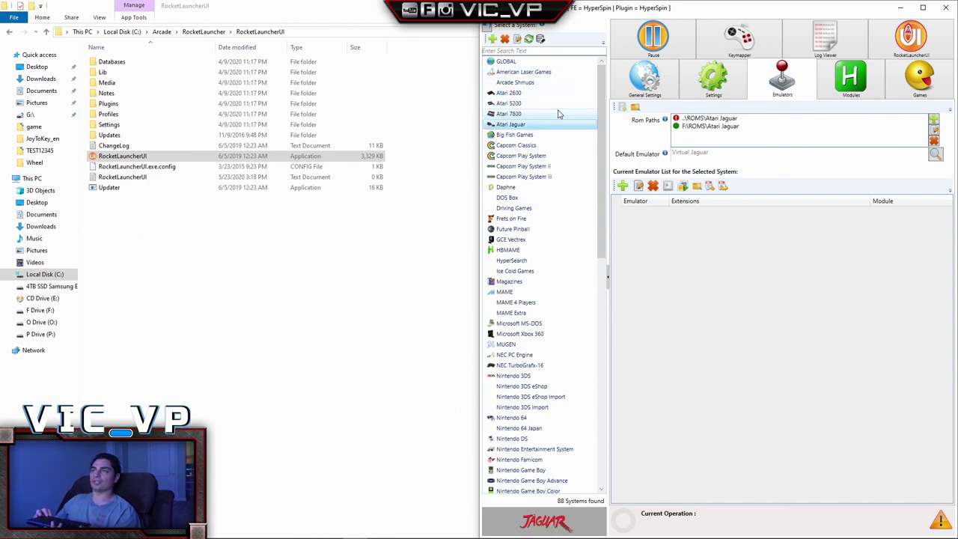
{"action": "key", "text": "Down"}
{"action": "key", "text": "Down"}
{"action": "key", "text": "Down"}
{"action": "key", "text": "Down"}
{"action": "key", "text": "Up"}
{"action": "key", "text": "Up"}
{"action": "key", "text": "Down"}
{"action": "key", "text": "Up"}
{"action": "key", "text": "Down"}
{"action": "key", "text": "Down"}
{"action": "key", "text": "Down"}
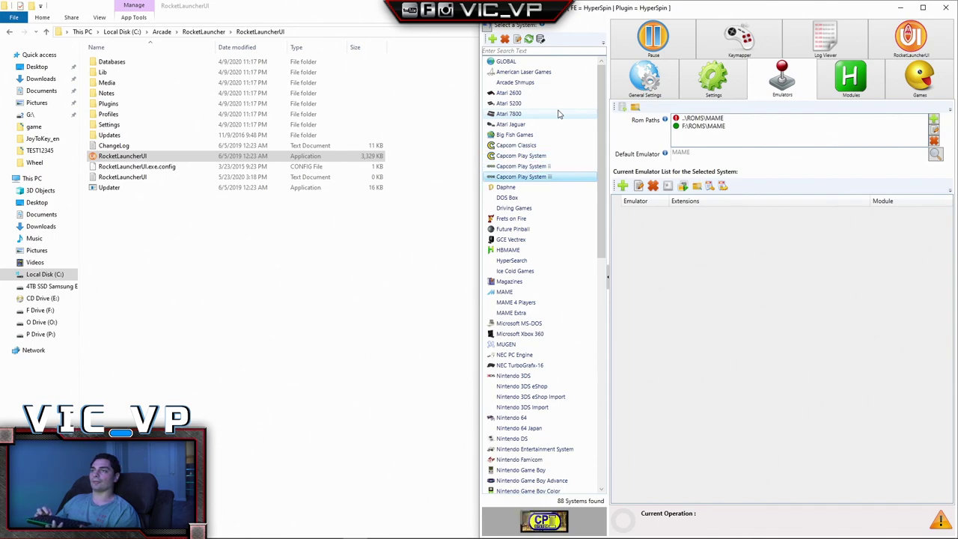
Review the ROM paths and default emulators of the systems from Daphne through MAME
{"action": "key", "text": "Down"}
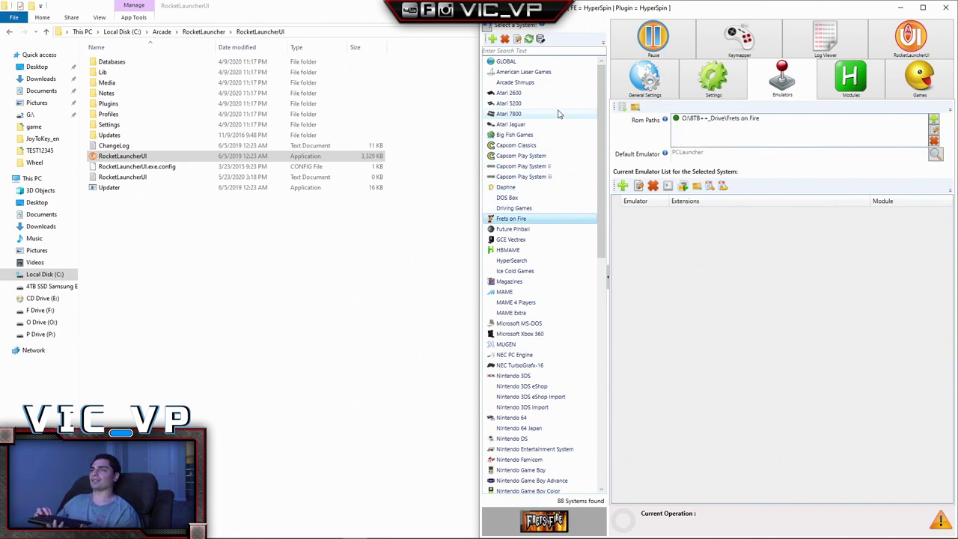
{"action": "key", "text": "Down"}
{"action": "key", "text": "Down"}
{"action": "key", "text": "Down"}
{"action": "key", "text": "Down"}
{"action": "key", "text": "Down"}
{"action": "key", "text": "Down"}
{"action": "key", "text": "Up"}
{"action": "key", "text": "Up"}
{"action": "key", "text": "Down"}
{"action": "key", "text": "Down"}
{"action": "key", "text": "Down"}
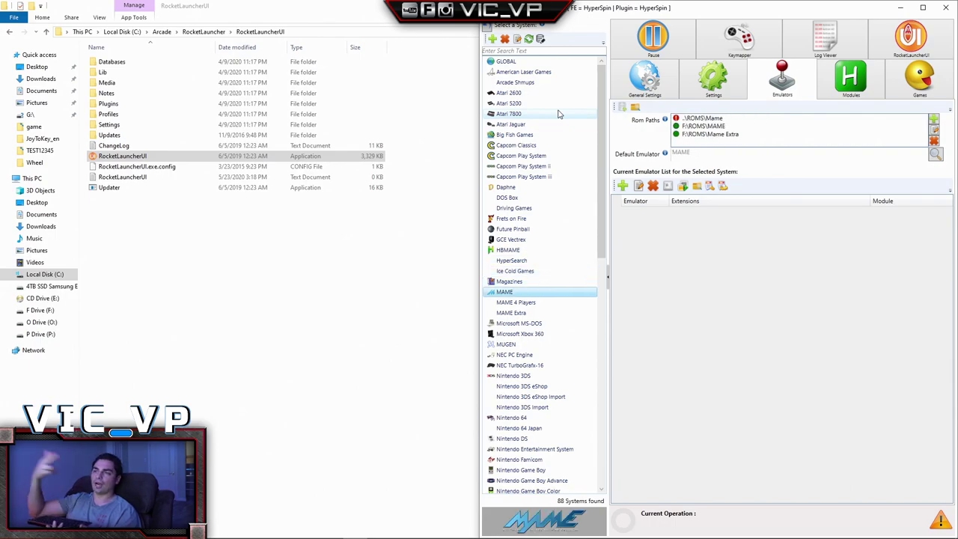
Check the ROM paths of the systems from MAME 4 Players through Nintendo 3DS Import
{"action": "key", "text": "Down"}
{"action": "key", "text": "Down"}
{"action": "key", "text": "Down"}
{"action": "key", "text": "Down"}
{"action": "key", "text": "Up"}
{"action": "key", "text": "Down"}
{"action": "key", "text": "Down"}
{"action": "key", "text": "Down"}
{"action": "key", "text": "Up"}
{"action": "key", "text": "Down"}
{"action": "key", "text": "Down"}
{"action": "key", "text": "Down"}
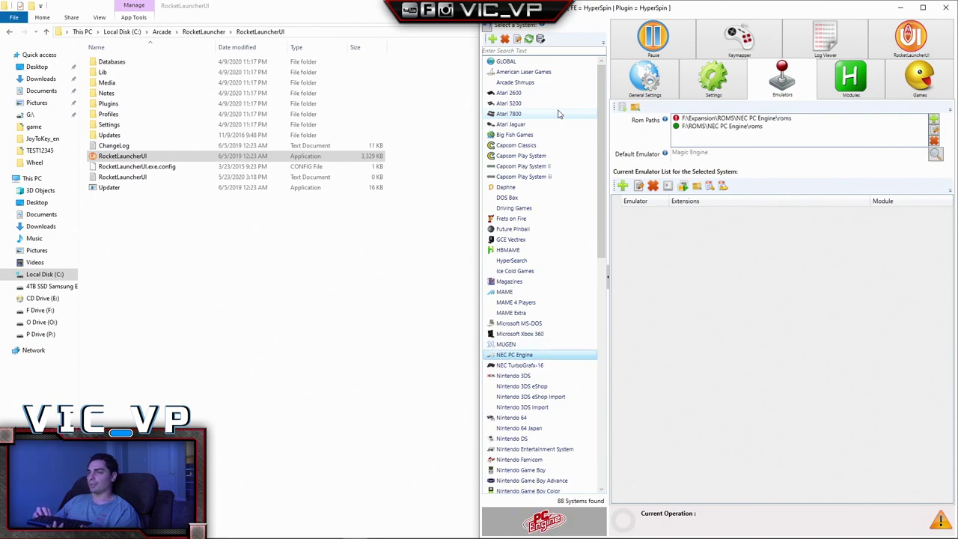
{"action": "key", "text": "Down"}
{"action": "key", "text": "Down"}
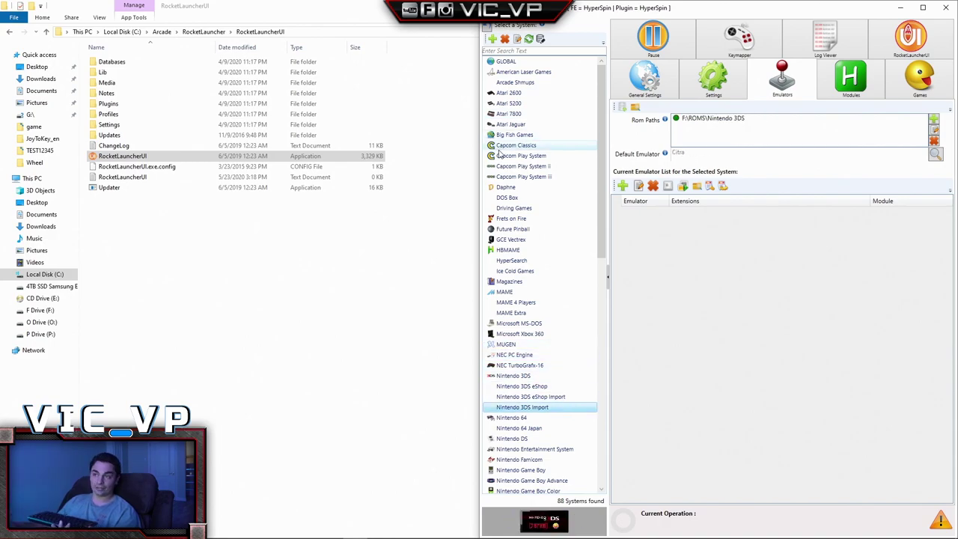
Check the ROM paths of the systems from Nintendo 64 through Nintendo Entertainment System
{"action": "scroll", "coordinate": [572, 322], "scroll_direction": "down", "scroll_amount": 3}
{"action": "key", "text": "Down"}
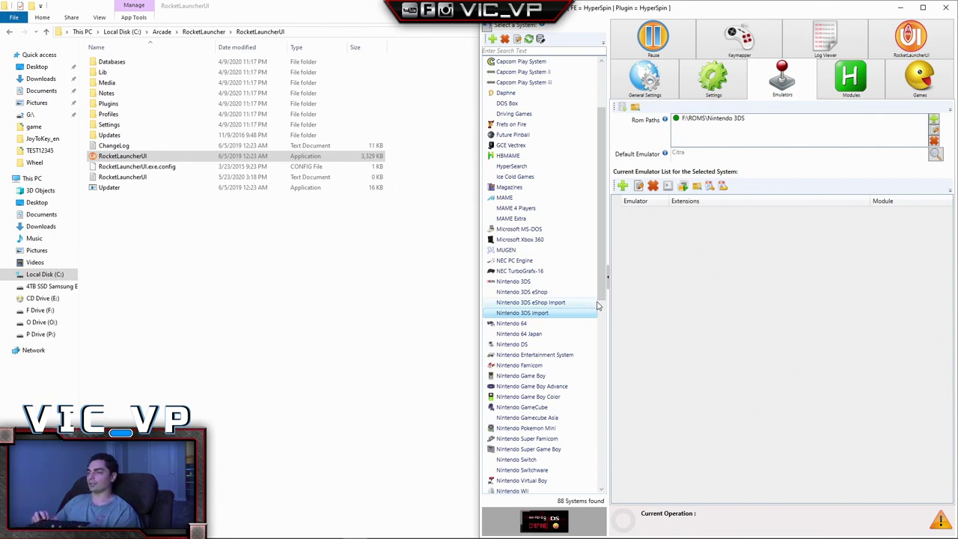
{"action": "key", "text": "Down"}
{"action": "key", "text": "Down"}
{"action": "key", "text": "Down"}
{"action": "key", "text": "Down"}
{"action": "scroll", "coordinate": [582, 344], "scroll_direction": "down", "scroll_amount": 1}
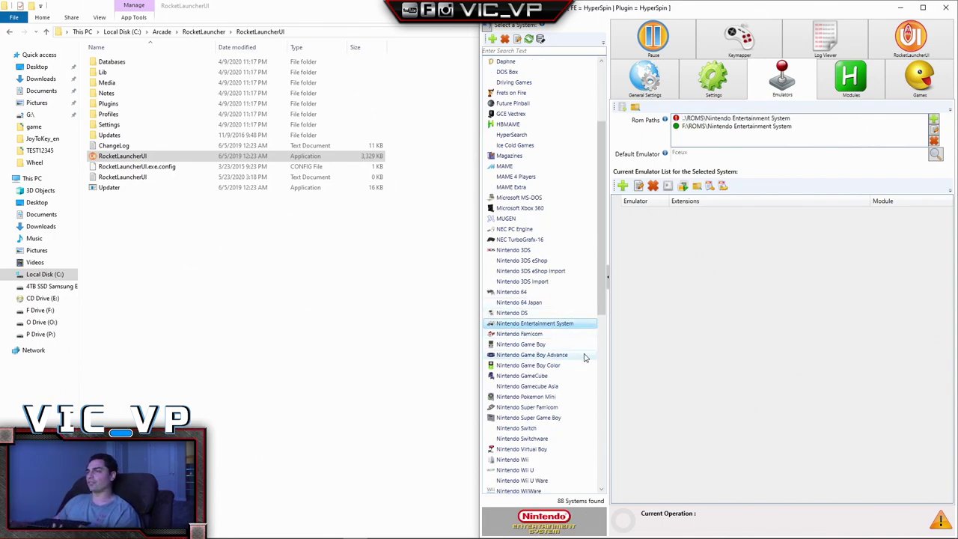
Select the PC Games system to inspect its ROM path and default emulator
{"action": "scroll", "coordinate": [581, 347], "scroll_direction": "down", "scroll_amount": 1}
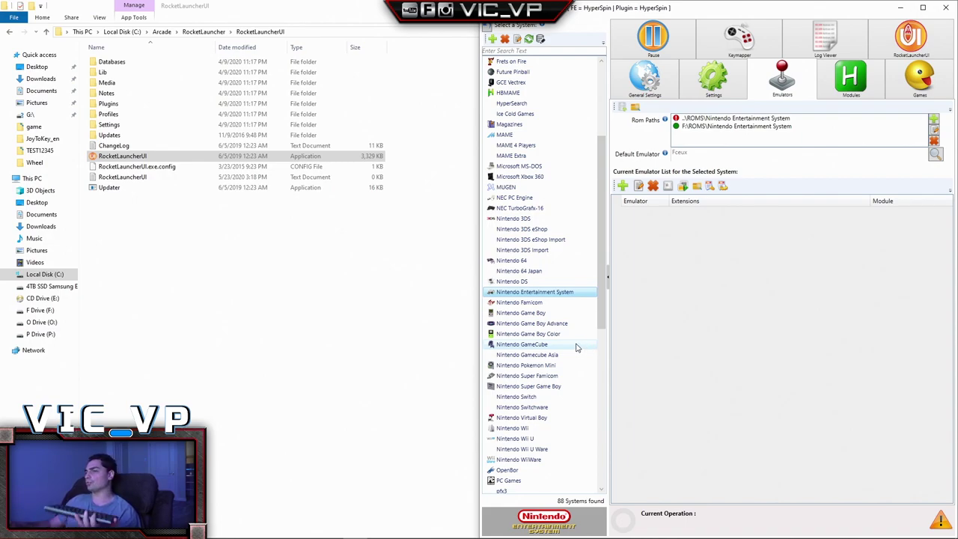
{"action": "scroll", "coordinate": [574, 357], "scroll_direction": "down", "scroll_amount": 1}
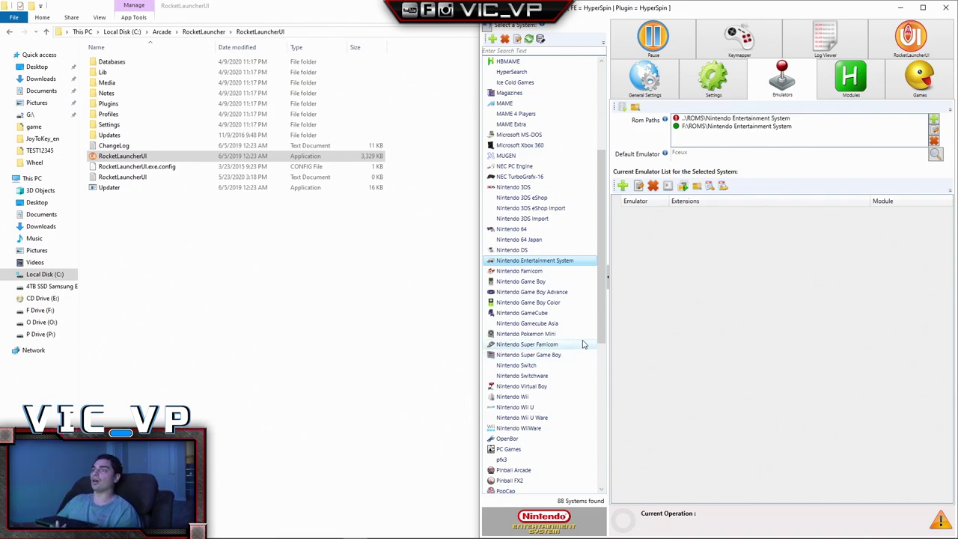
{"action": "scroll", "coordinate": [573, 351], "scroll_direction": "down", "scroll_amount": 1}
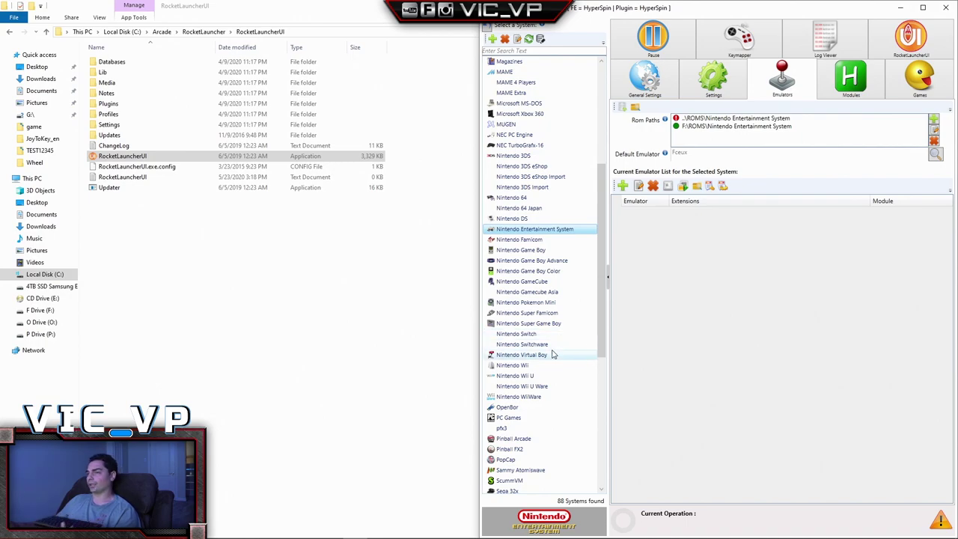
{"action": "scroll", "coordinate": [554, 403], "scroll_direction": "down", "scroll_amount": 1}
{"action": "left_click", "coordinate": [538, 387]}
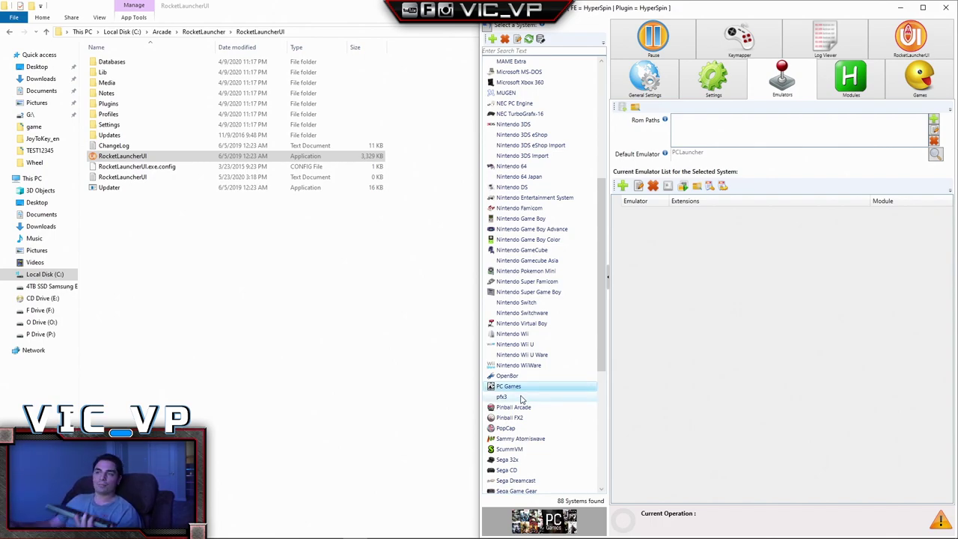
Look through the remaining systems from PC Games down to Xbox Live Arcade and return to the start of the list
{"action": "scroll", "coordinate": [522, 399], "scroll_direction": "down", "scroll_amount": 1}
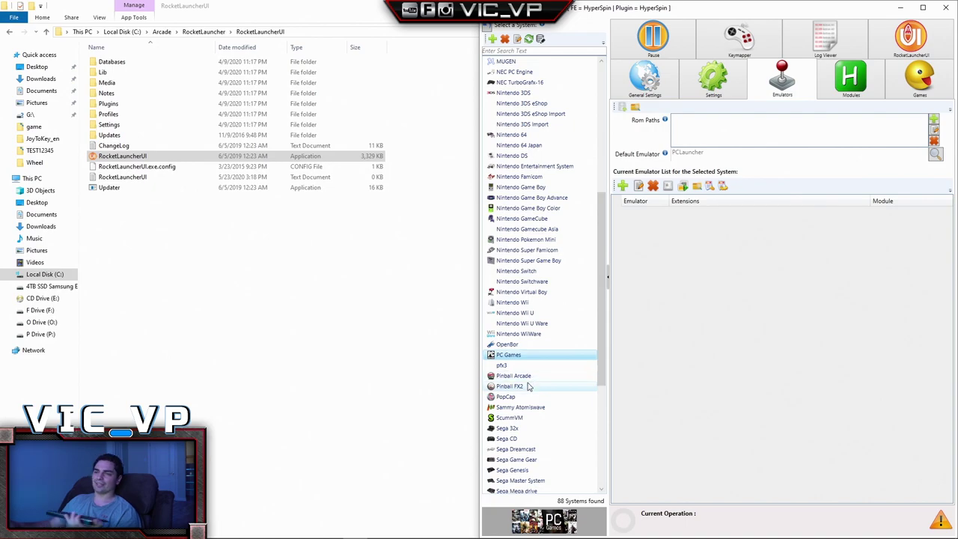
{"action": "scroll", "coordinate": [545, 403], "scroll_direction": "down", "scroll_amount": 1}
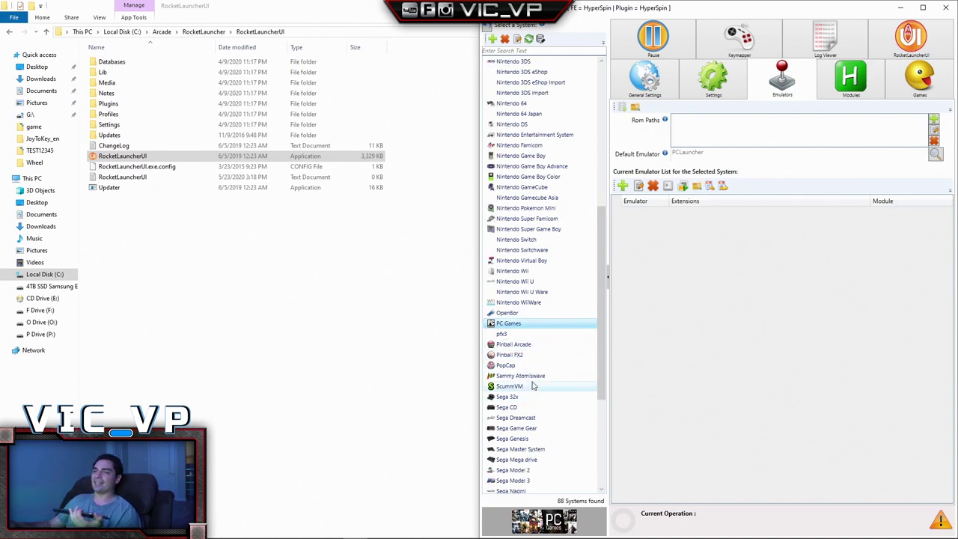
{"action": "scroll", "coordinate": [546, 405], "scroll_direction": "down", "scroll_amount": 1}
{"action": "scroll", "coordinate": [545, 407], "scroll_direction": "down", "scroll_amount": 1}
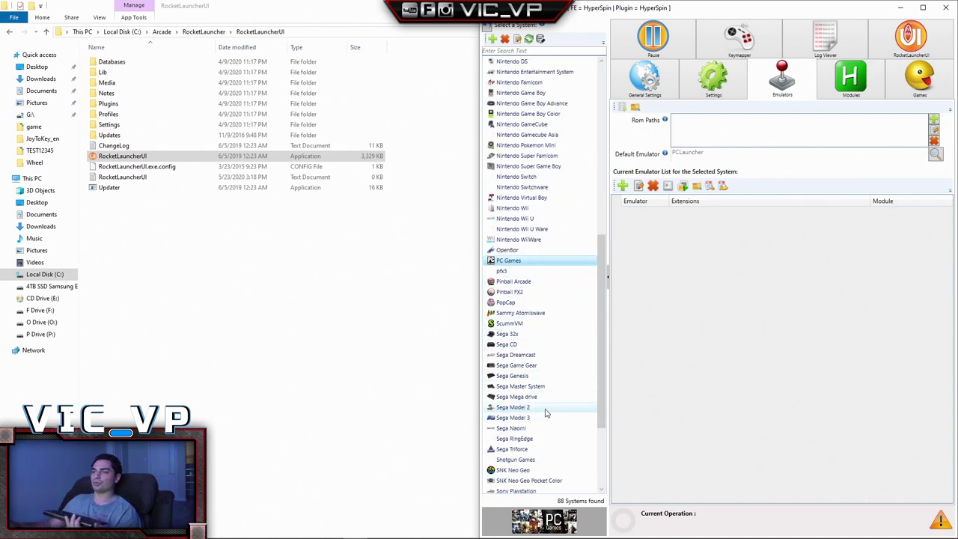
{"action": "scroll", "coordinate": [547, 412], "scroll_direction": "down", "scroll_amount": 1}
{"action": "scroll", "coordinate": [546, 413], "scroll_direction": "down", "scroll_amount": 1}
{"action": "scroll", "coordinate": [567, 425], "scroll_direction": "down", "scroll_amount": 1}
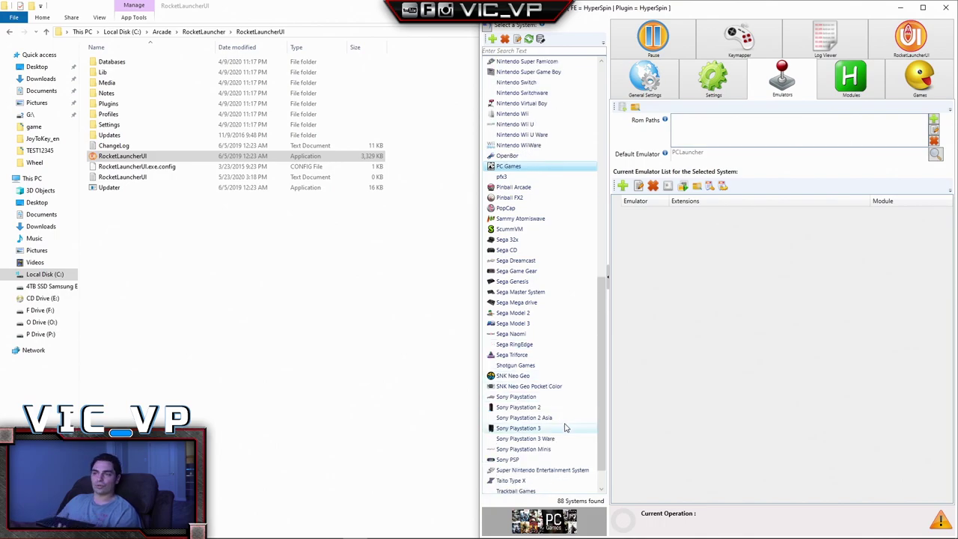
{"action": "scroll", "coordinate": [562, 431], "scroll_direction": "down", "scroll_amount": 1}
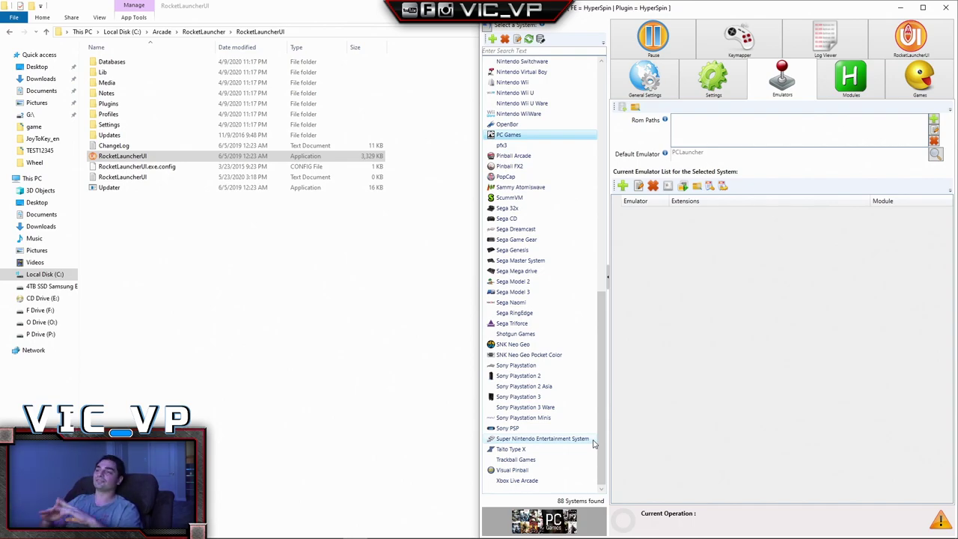
{"action": "scroll", "coordinate": [594, 445], "scroll_direction": "up", "scroll_amount": 15}
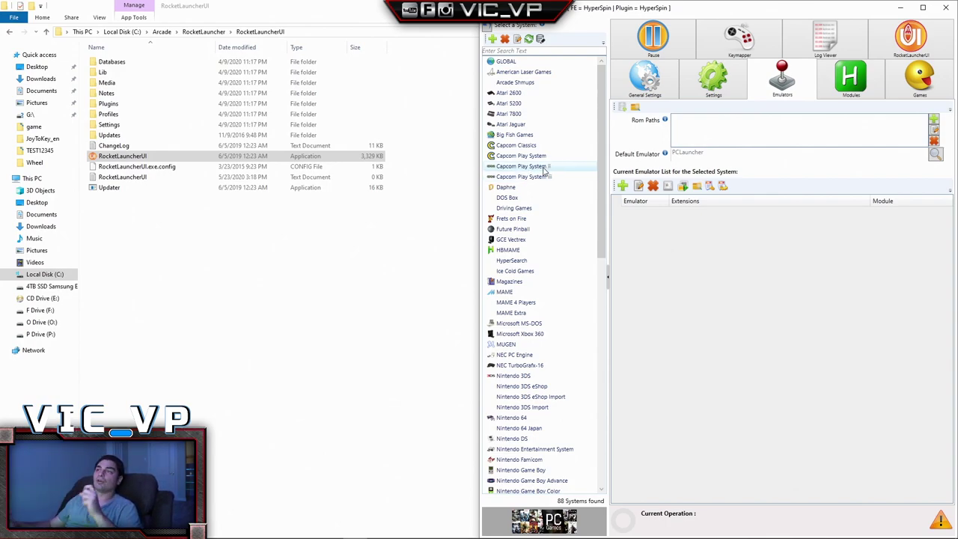
Check the ROM paths of American Laser Games, Arcade Shmups, Atari 2600 and Atari 7800, ending back on Atari 2600
{"action": "left_click", "coordinate": [539, 72]}
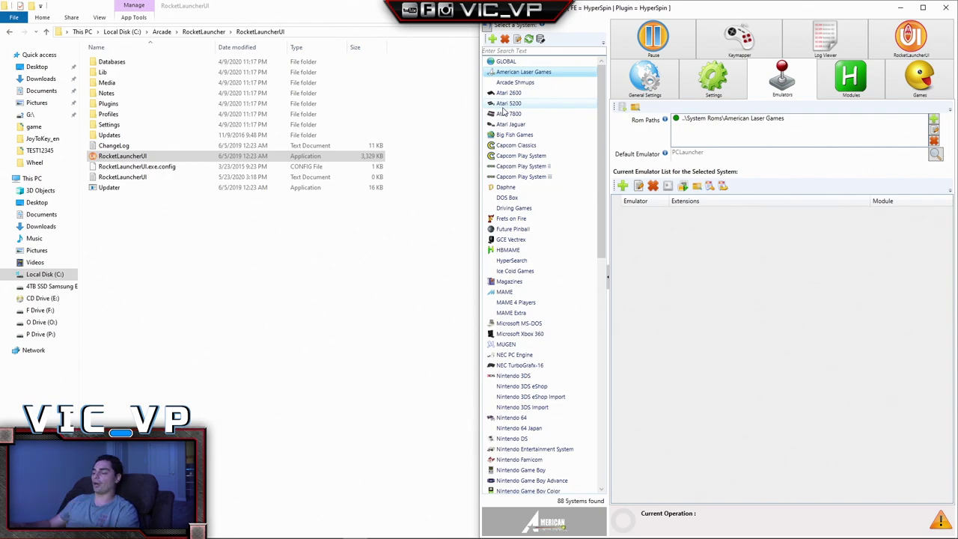
{"action": "left_click", "coordinate": [515, 84]}
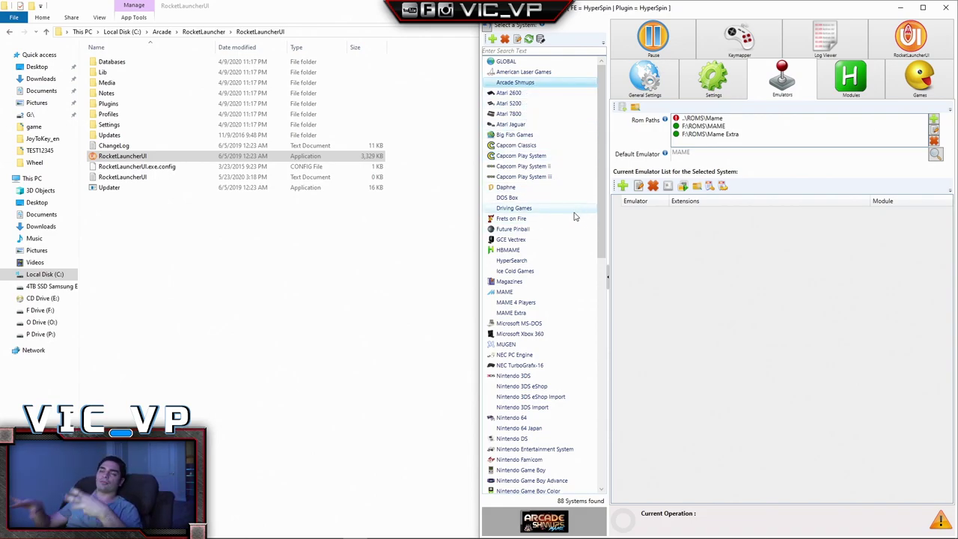
{"action": "left_click", "coordinate": [524, 94]}
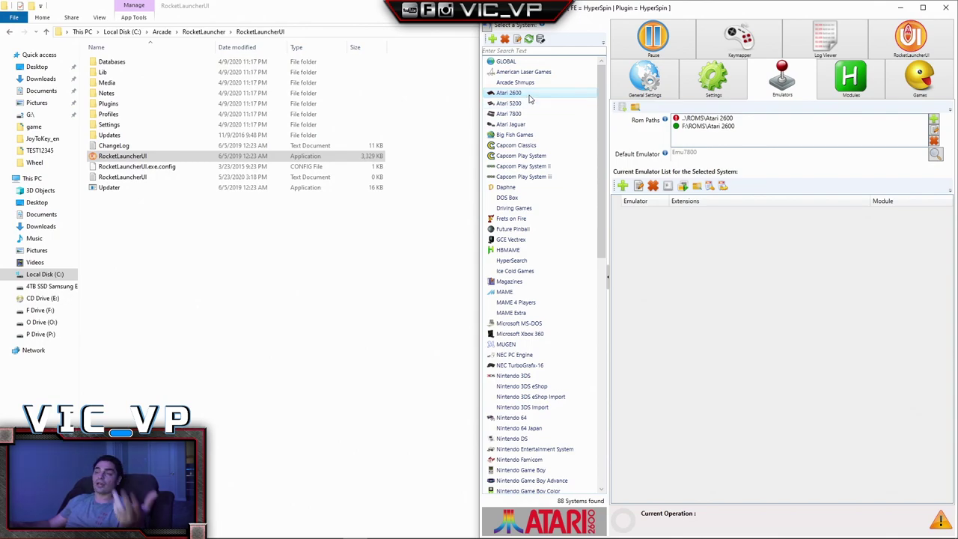
{"action": "left_click", "coordinate": [520, 114]}
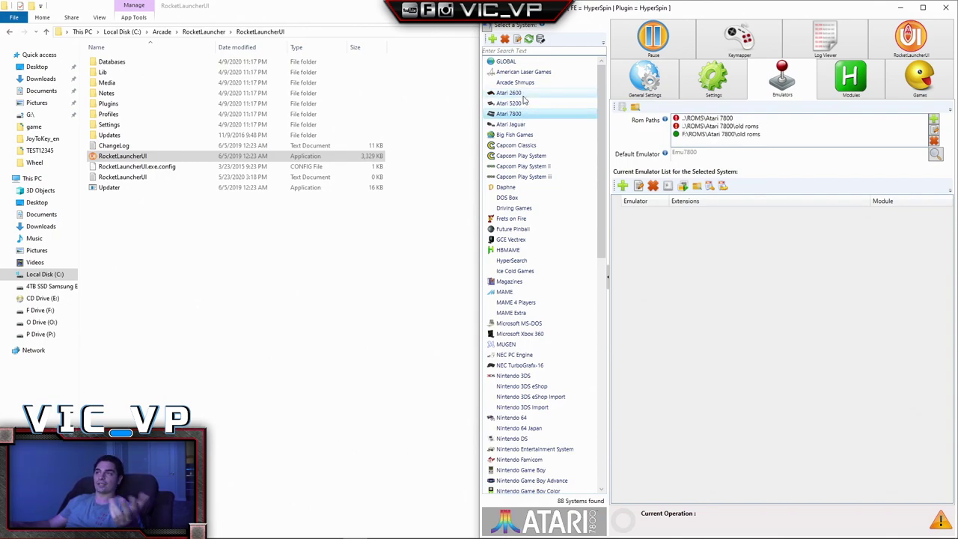
{"action": "left_click", "coordinate": [522, 93]}
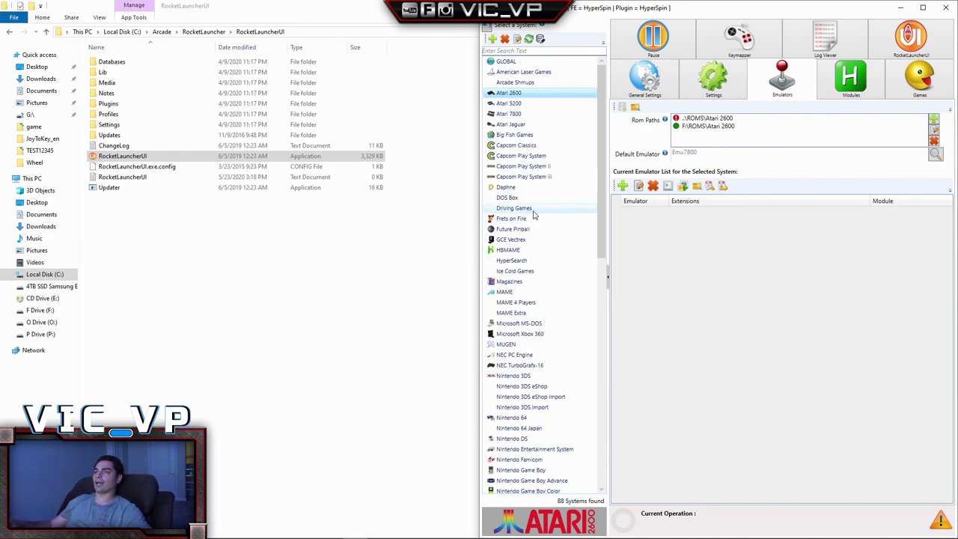
Check the ROM paths of Frets on Fire, Future Pinball, GCE Vectrex, HyperSearch, Ice Cold Games and Magazines
{"action": "left_click", "coordinate": [522, 219]}
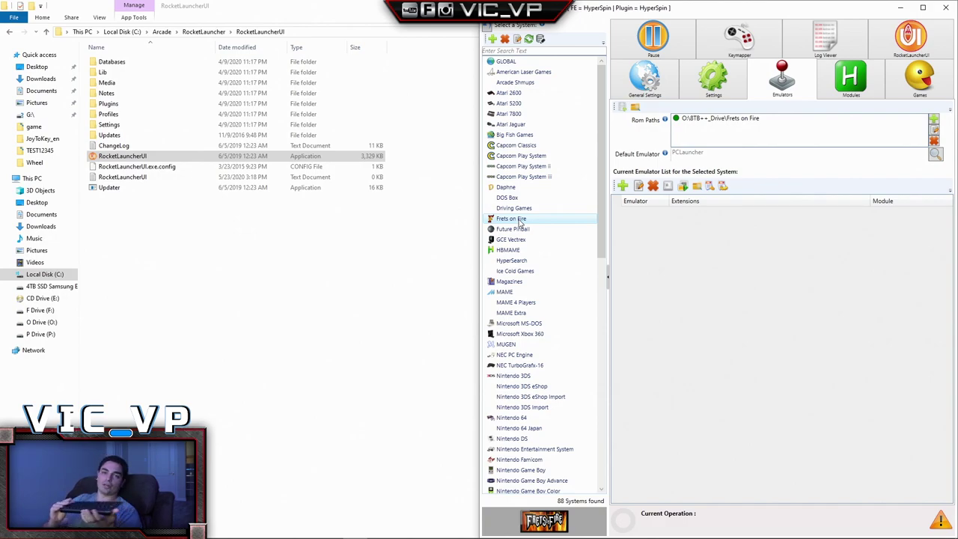
{"action": "left_click", "coordinate": [514, 229]}
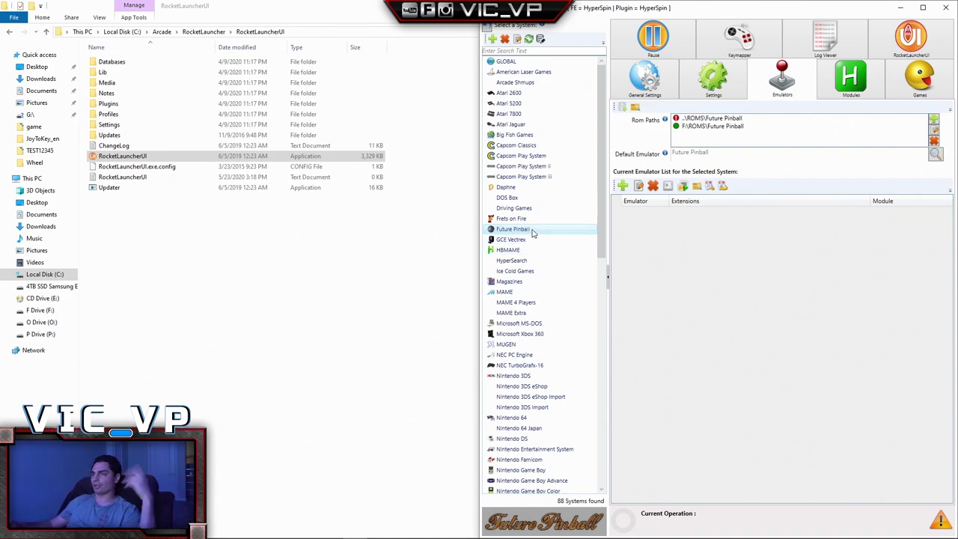
{"action": "left_click", "coordinate": [513, 242]}
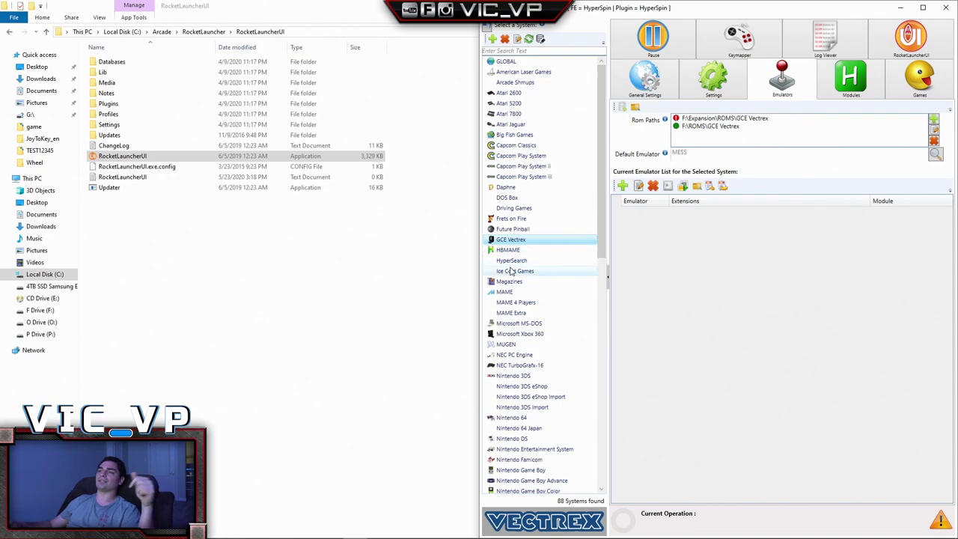
{"action": "left_click", "coordinate": [516, 262]}
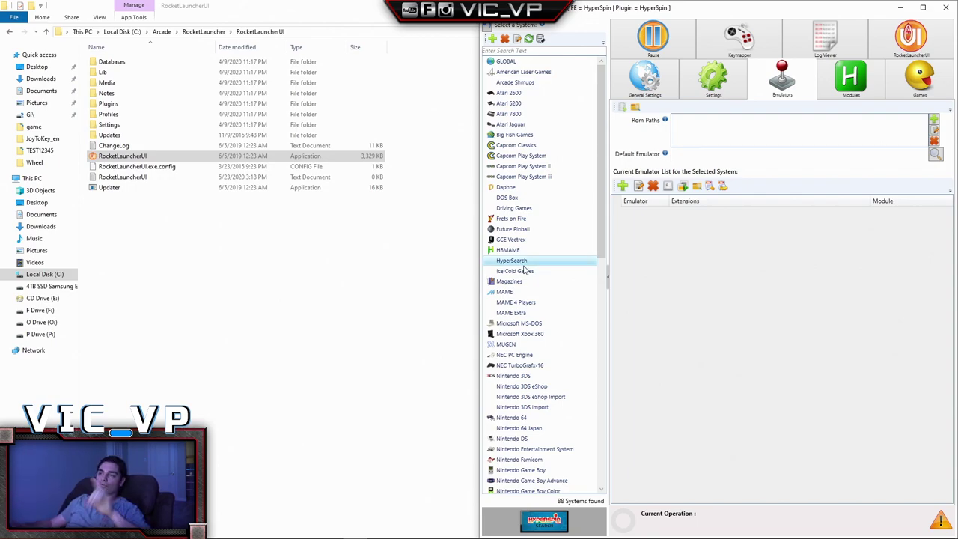
{"action": "left_click", "coordinate": [522, 264]}
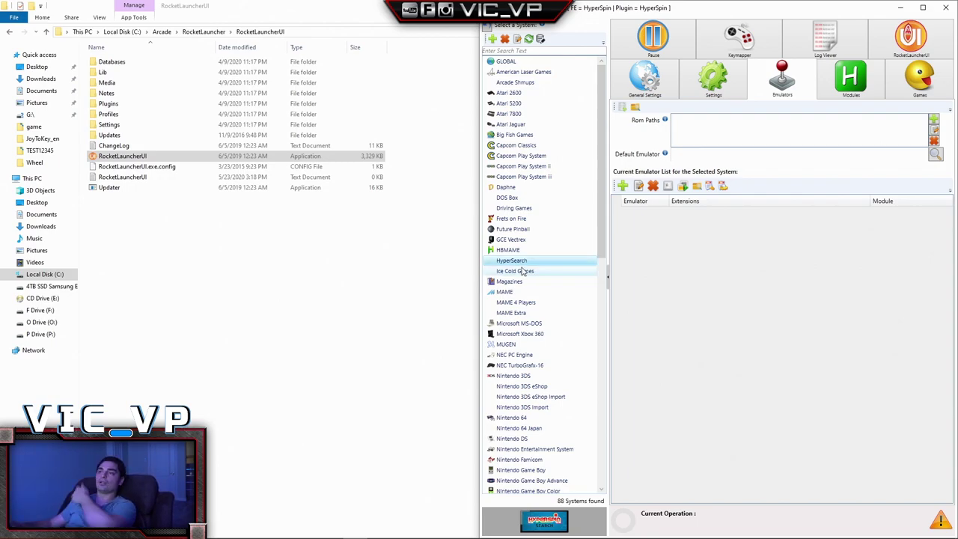
{"action": "left_click", "coordinate": [523, 272]}
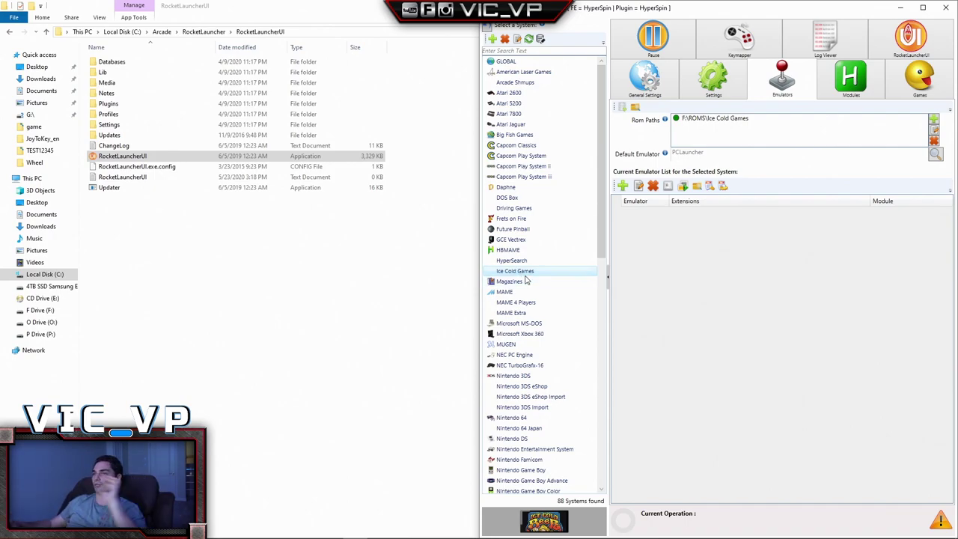
{"action": "left_click", "coordinate": [526, 274]}
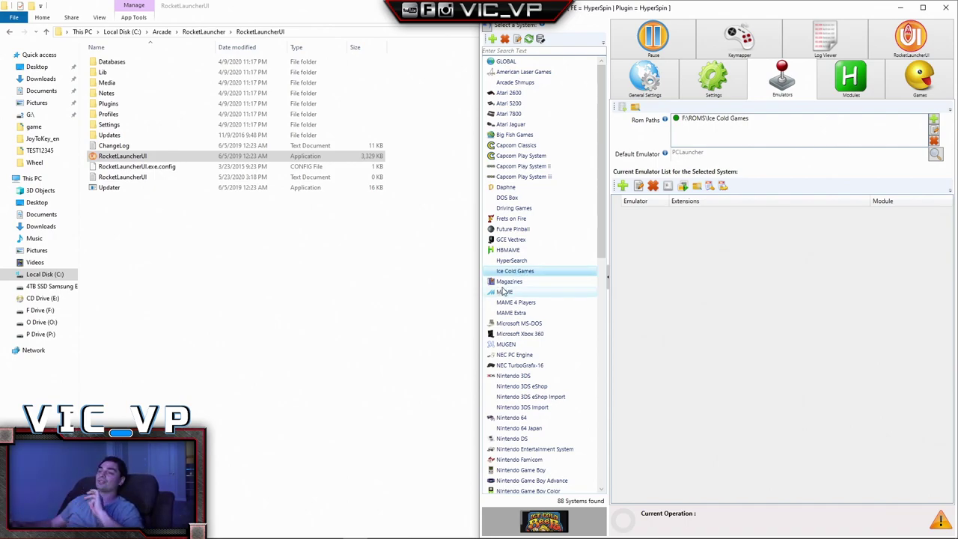
{"action": "left_click", "coordinate": [521, 284]}
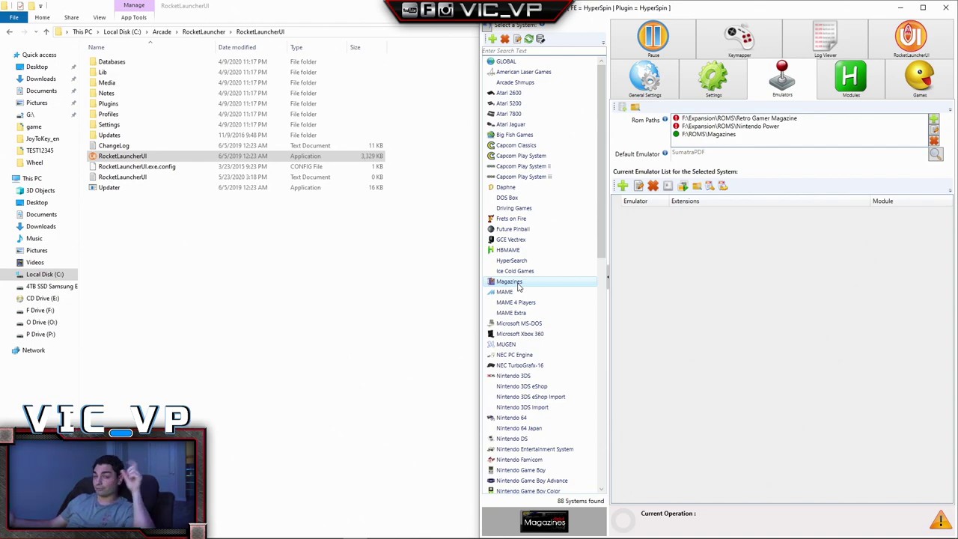
Check the ROM paths of MAME, MAME Extra, Microsoft MS-DOS, Microsoft Xbox 360 and MUGEN
{"action": "left_click", "coordinate": [524, 291]}
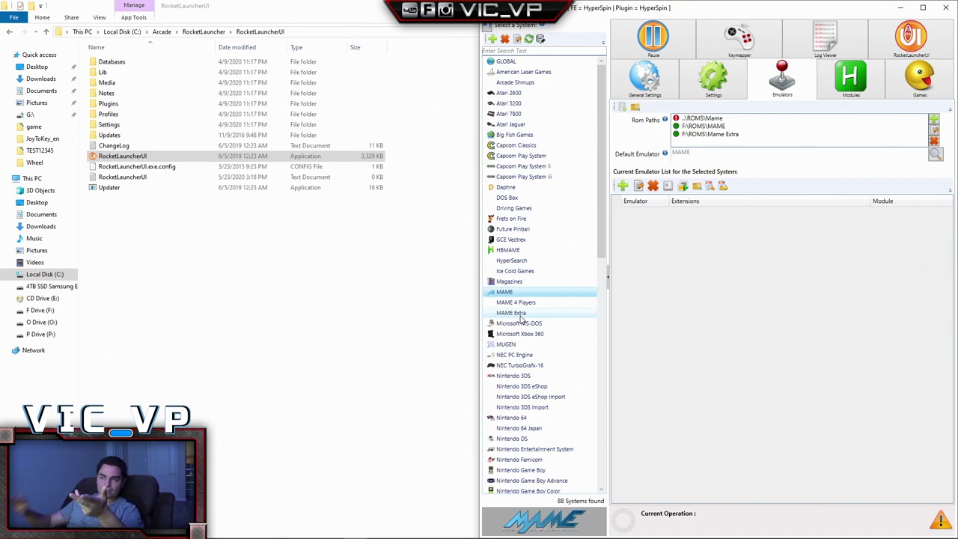
{"action": "left_click", "coordinate": [522, 313]}
{"action": "left_click", "coordinate": [524, 325]}
{"action": "left_click", "coordinate": [523, 334]}
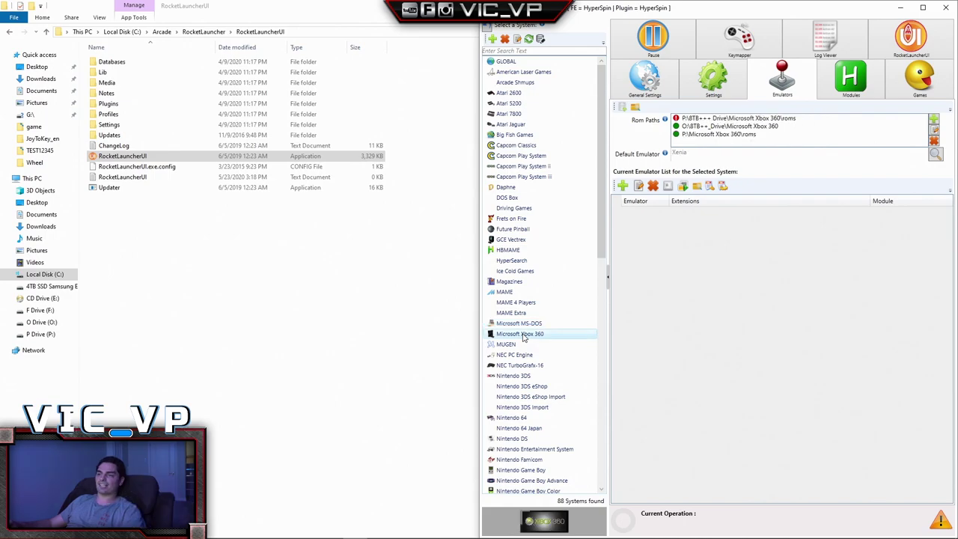
{"action": "left_click", "coordinate": [517, 344]}
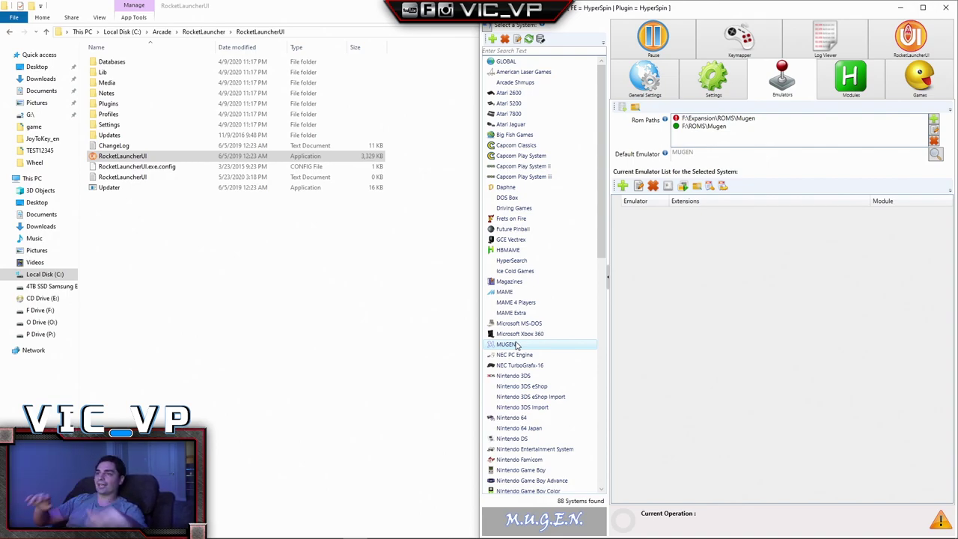
Check the ROM paths of Nintendo 3DS eShop Import, Nintendo 3DS Import, Nintendo 64 and Nintendo 64 Japan
{"action": "scroll", "coordinate": [526, 367], "scroll_direction": "down", "scroll_amount": 1}
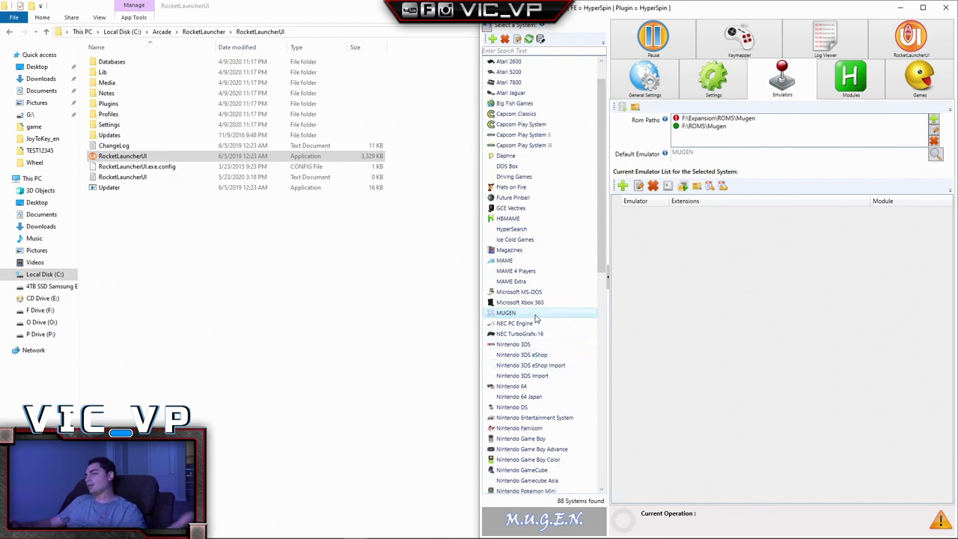
{"action": "scroll", "coordinate": [543, 338], "scroll_direction": "down", "scroll_amount": 1}
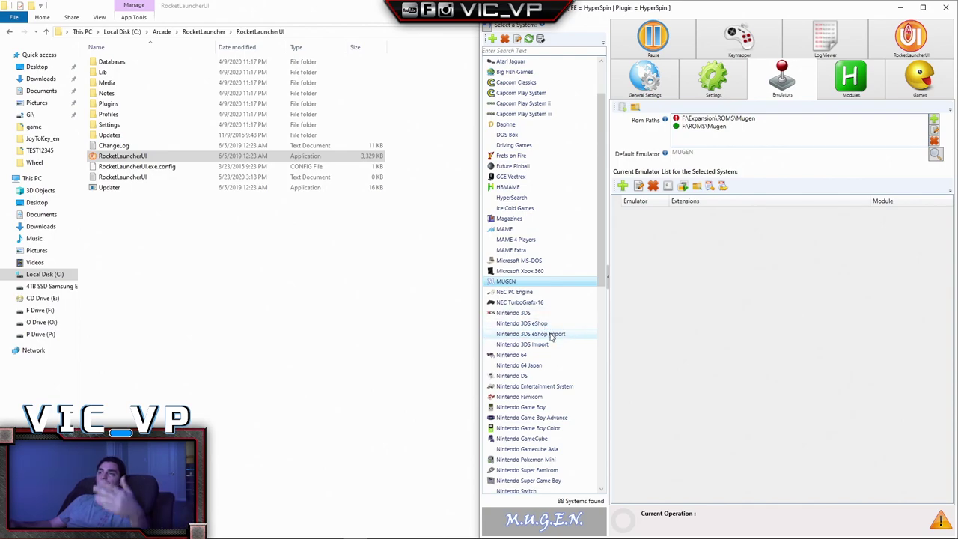
{"action": "left_click", "coordinate": [551, 334]}
{"action": "left_click", "coordinate": [553, 344]}
{"action": "scroll", "coordinate": [558, 333], "scroll_direction": "down", "scroll_amount": 1}
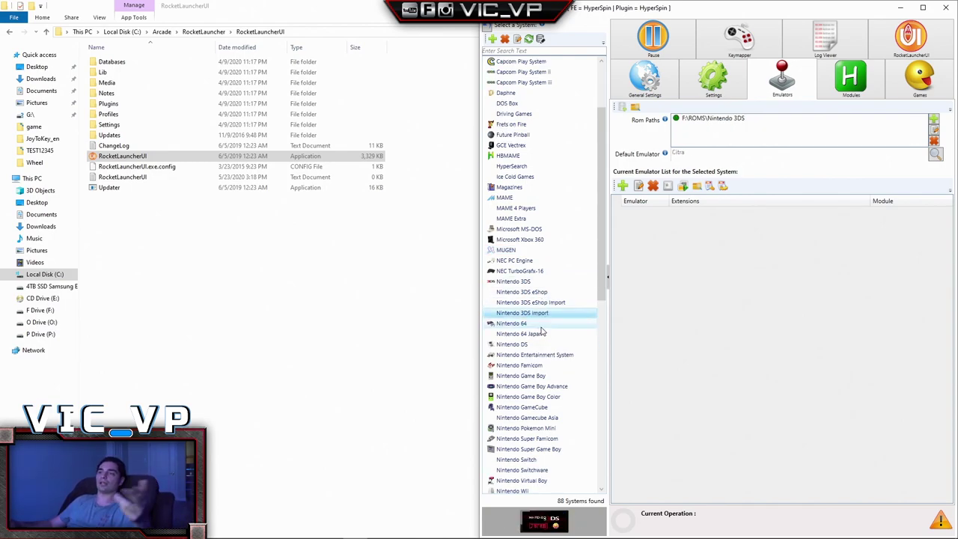
{"action": "left_click", "coordinate": [540, 324]}
{"action": "left_click", "coordinate": [534, 334]}
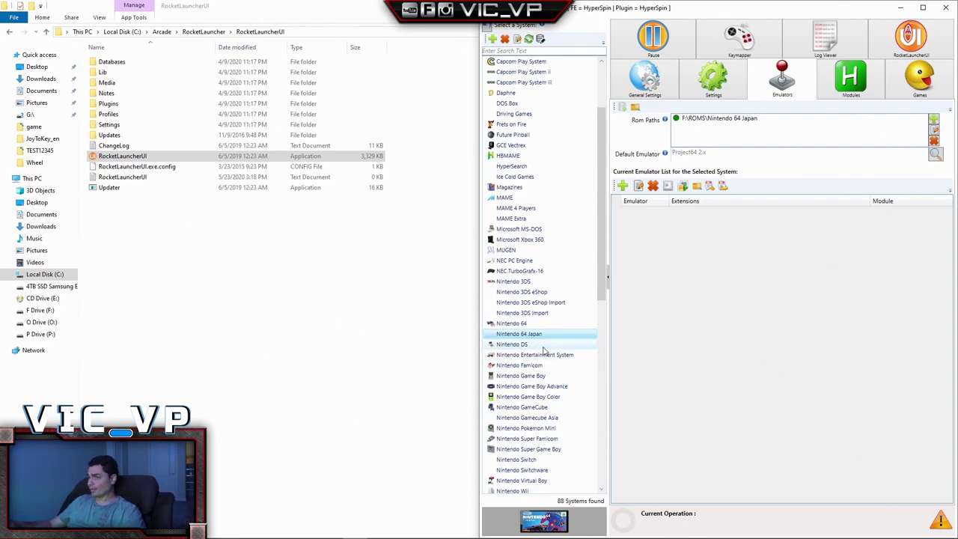
Check the ROM paths of Nintendo GameCube and Nintendo Gamecube Asia
{"action": "scroll", "coordinate": [556, 356], "scroll_direction": "down", "scroll_amount": 1}
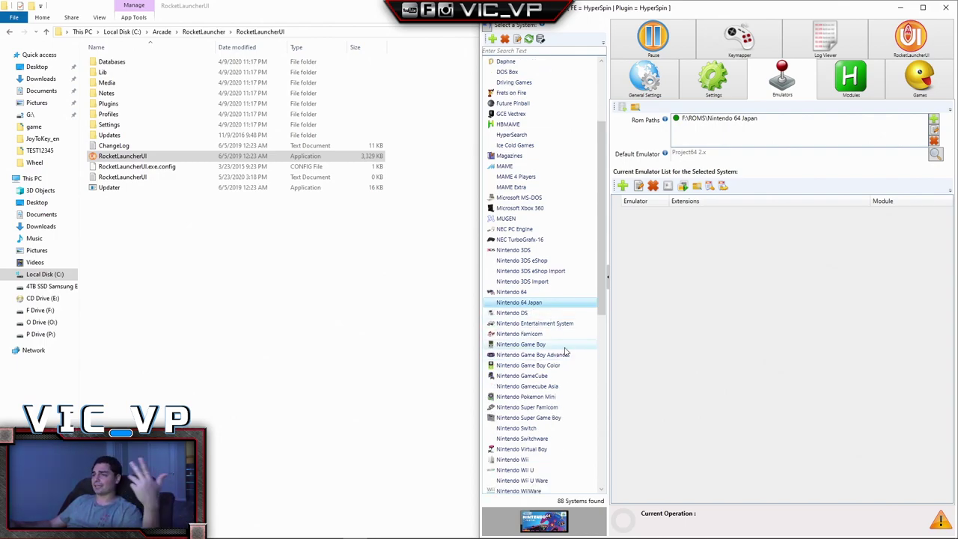
{"action": "scroll", "coordinate": [563, 351], "scroll_direction": "down", "scroll_amount": 1}
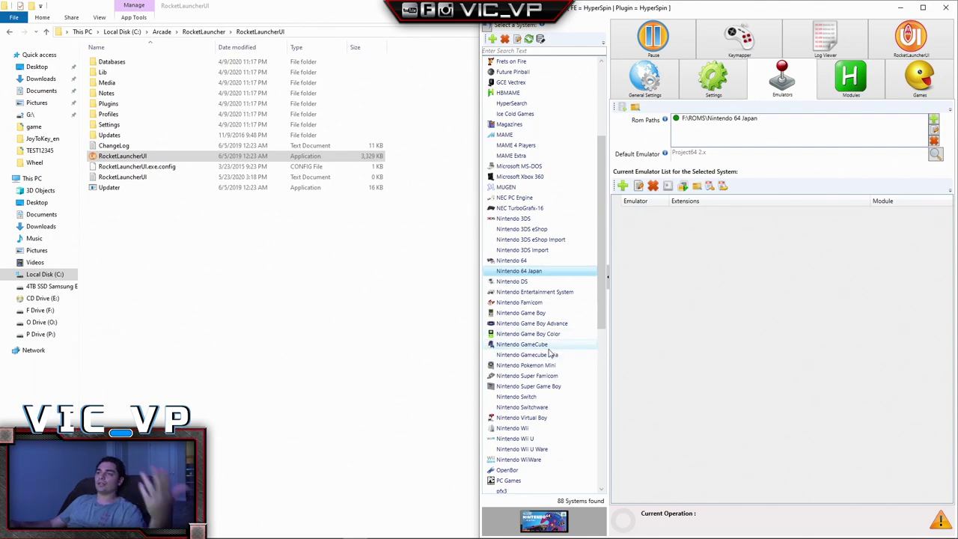
{"action": "left_click", "coordinate": [550, 346]}
{"action": "left_click", "coordinate": [551, 356]}
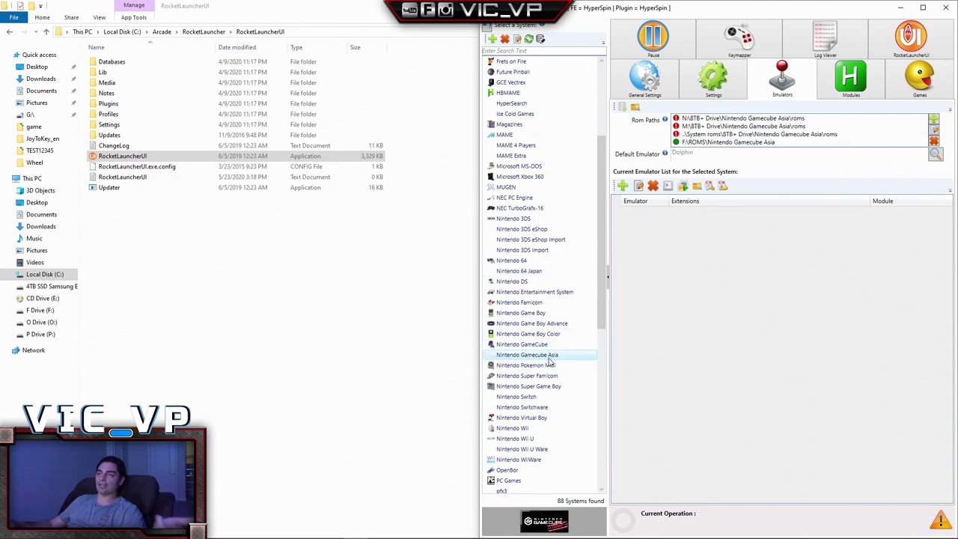
Check the ROM paths and default emulators of PC Games and Sammy Atomiswave
{"action": "scroll", "coordinate": [555, 383], "scroll_direction": "down", "scroll_amount": 1}
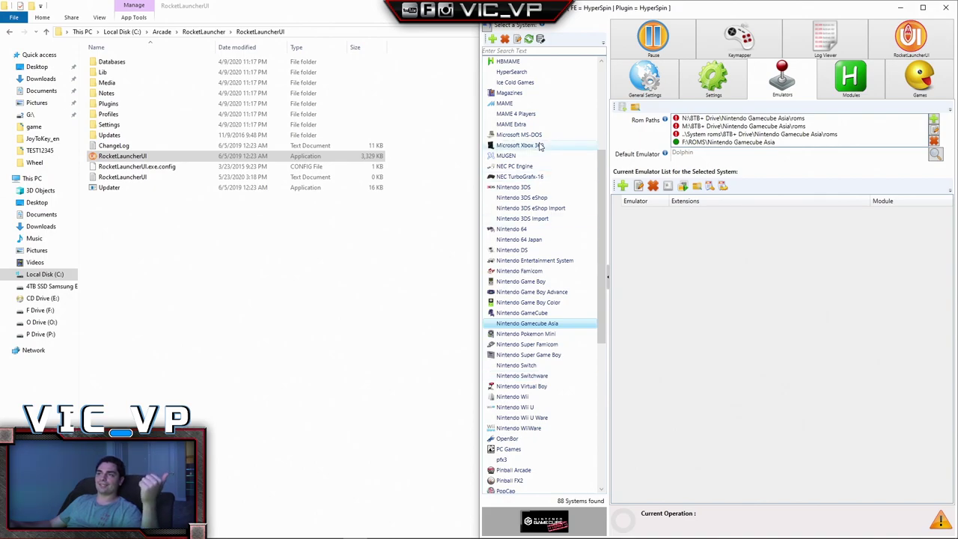
{"action": "scroll", "coordinate": [543, 406], "scroll_direction": "down", "scroll_amount": 1}
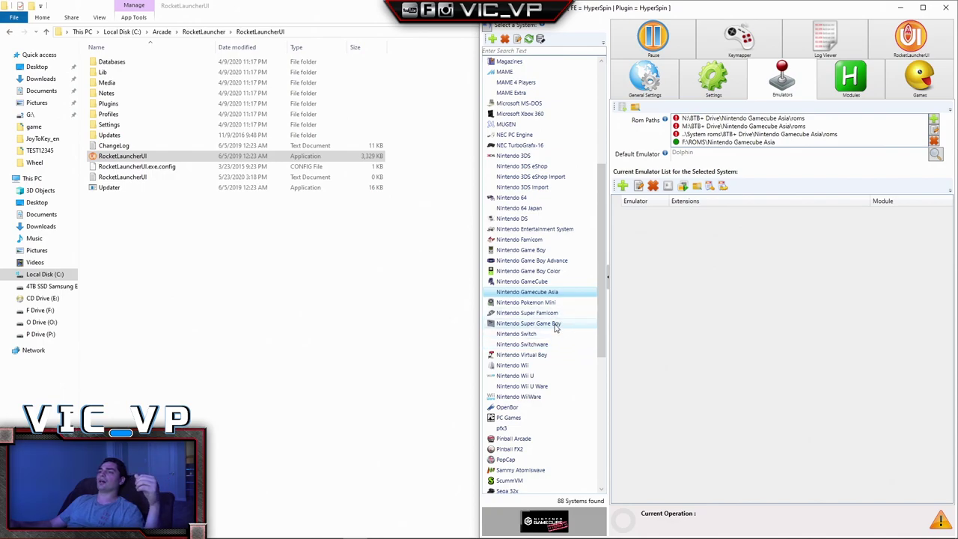
{"action": "scroll", "coordinate": [543, 338], "scroll_direction": "down", "scroll_amount": 1}
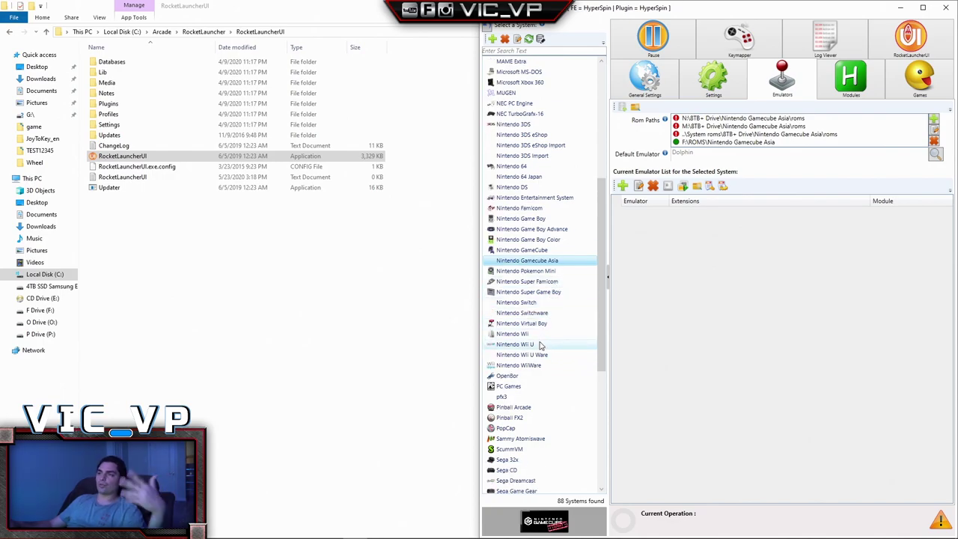
{"action": "scroll", "coordinate": [550, 373], "scroll_direction": "down", "scroll_amount": 1}
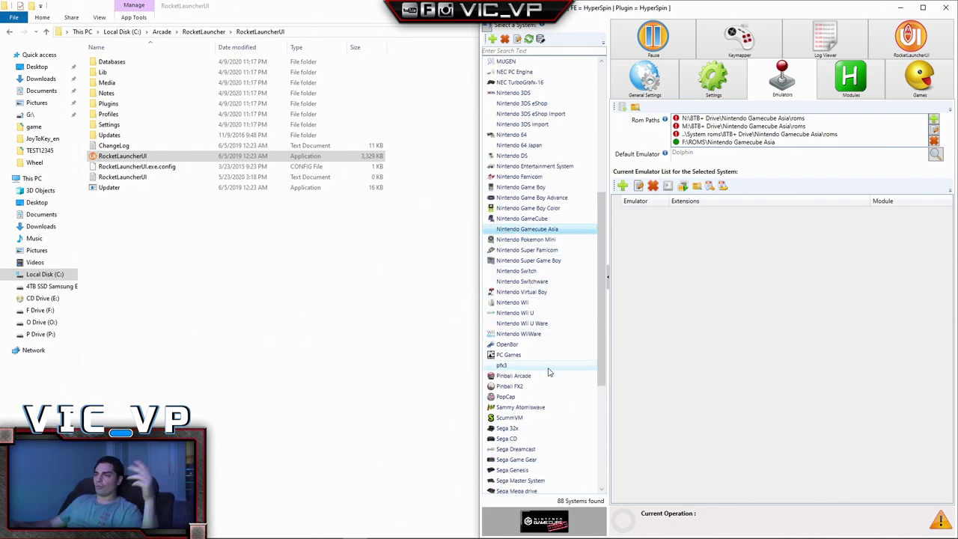
{"action": "left_click", "coordinate": [517, 356]}
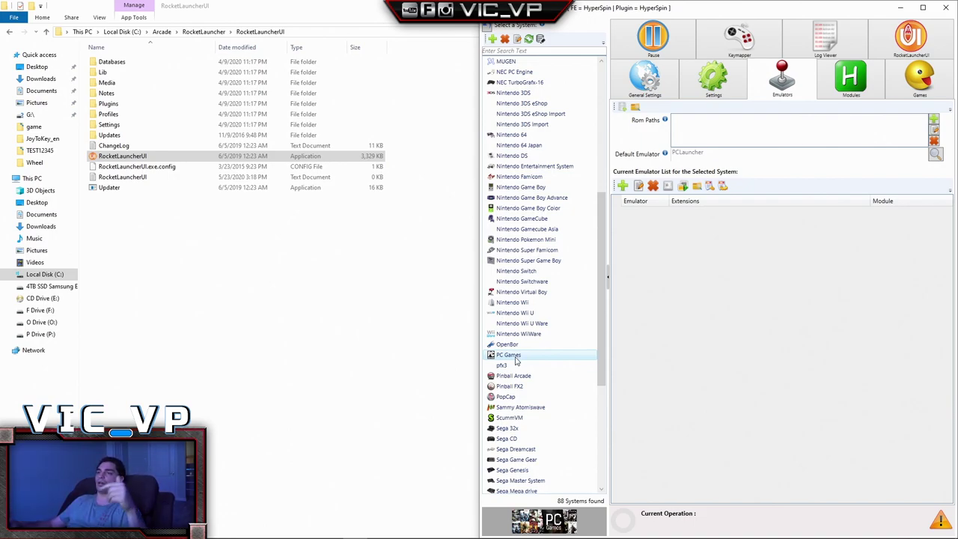
{"action": "left_click", "coordinate": [516, 409]}
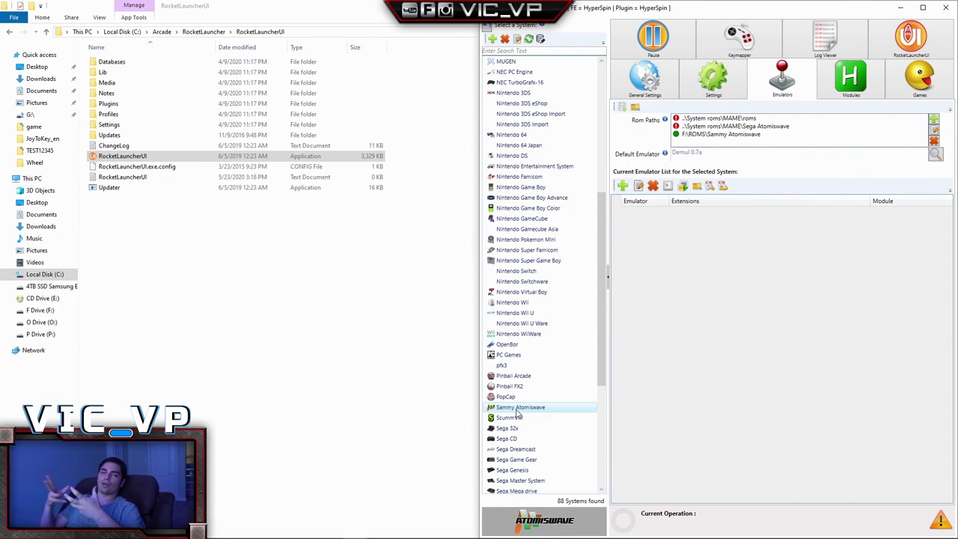
Check the ROM paths and default emulators of Sega Naomi and Sega RingEdge
{"action": "scroll", "coordinate": [541, 420], "scroll_direction": "down", "scroll_amount": 1}
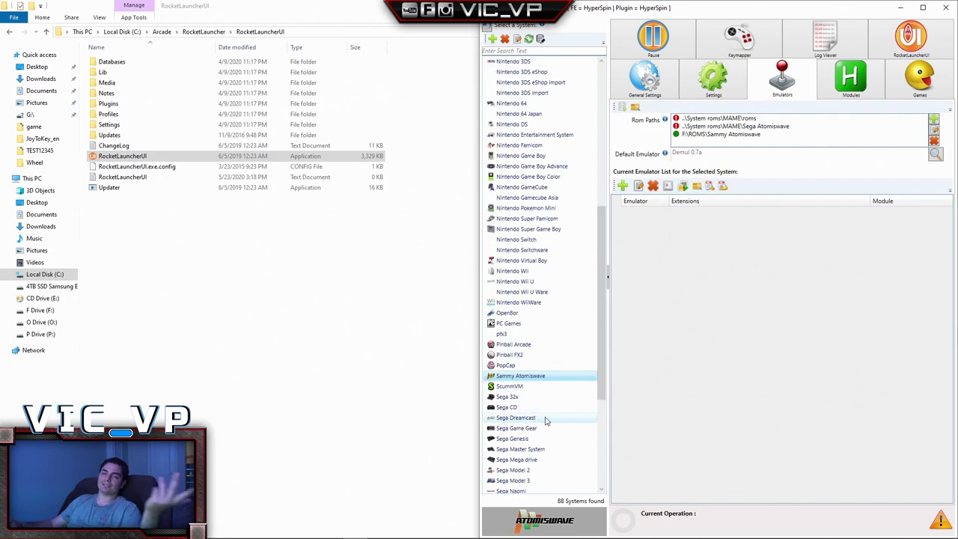
{"action": "scroll", "coordinate": [558, 419], "scroll_direction": "down", "scroll_amount": 1}
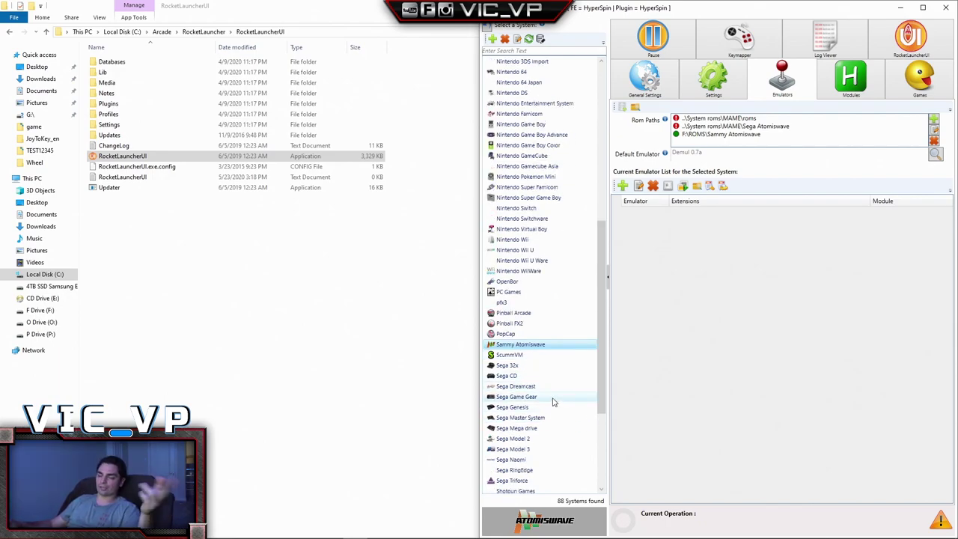
{"action": "scroll", "coordinate": [550, 404], "scroll_direction": "down", "scroll_amount": 1}
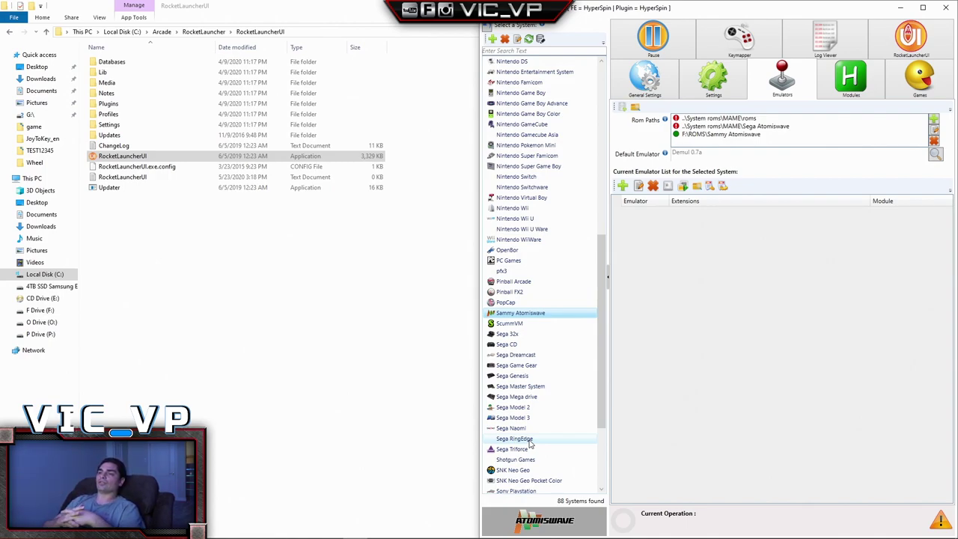
{"action": "left_click", "coordinate": [522, 429]}
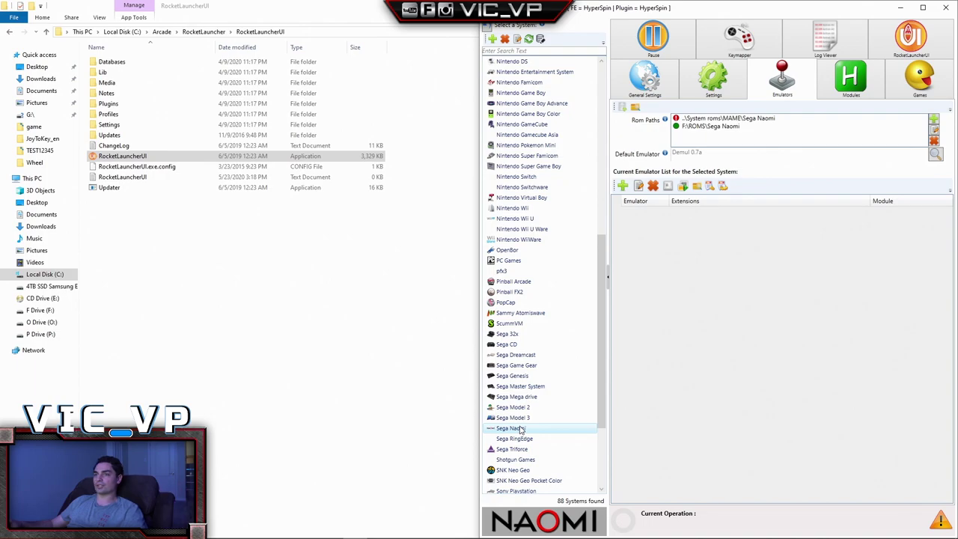
{"action": "left_click", "coordinate": [533, 439]}
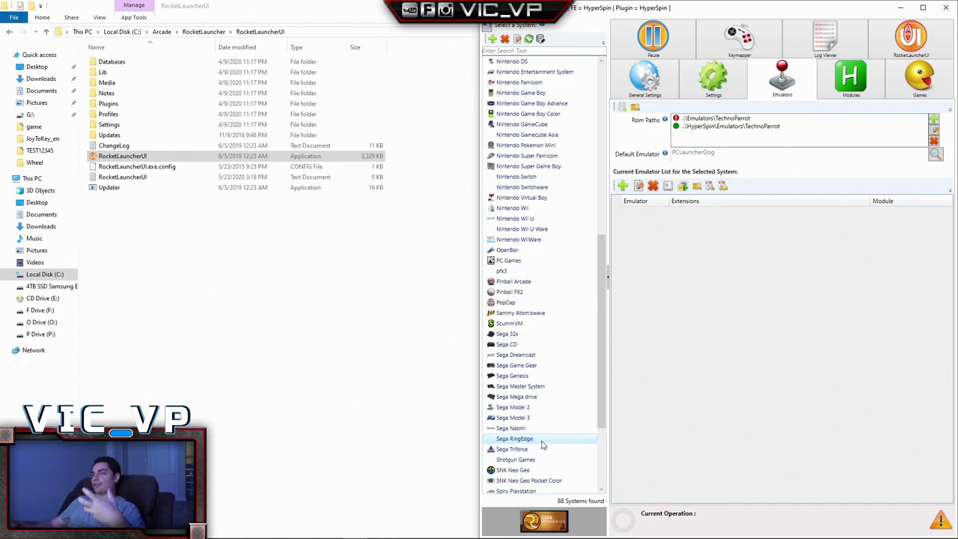
{"action": "scroll", "coordinate": [542, 445], "scroll_direction": "down", "scroll_amount": 2}
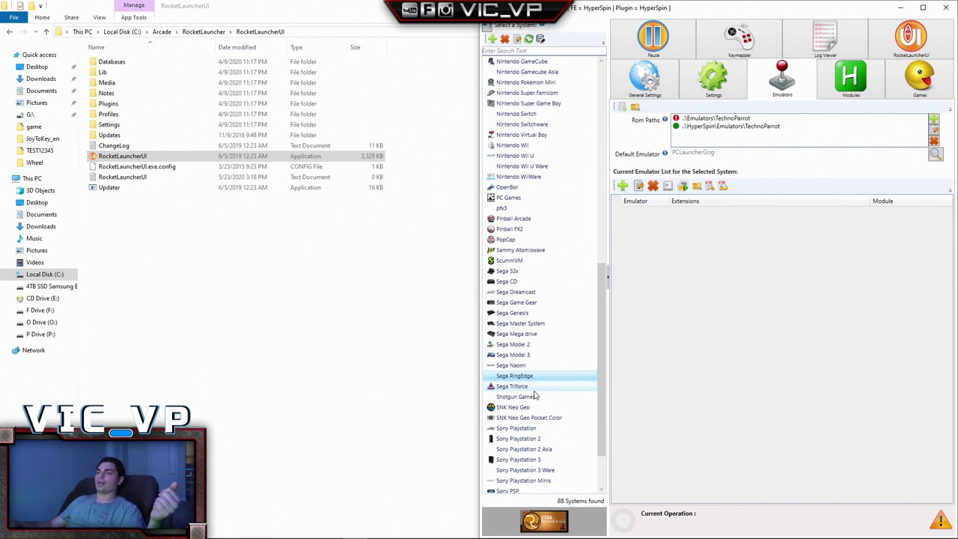
Check the ROM paths and default emulators of Sony Playstation 3 Ware, Sony Playstation Minis and Taito Type X
{"action": "scroll", "coordinate": [535, 390], "scroll_direction": "down", "scroll_amount": 1}
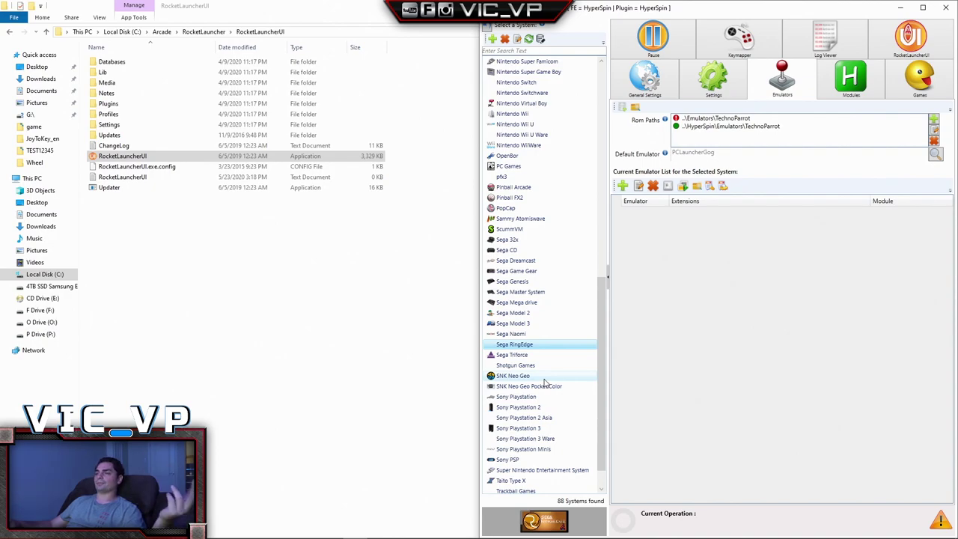
{"action": "scroll", "coordinate": [545, 383], "scroll_direction": "down", "scroll_amount": 1}
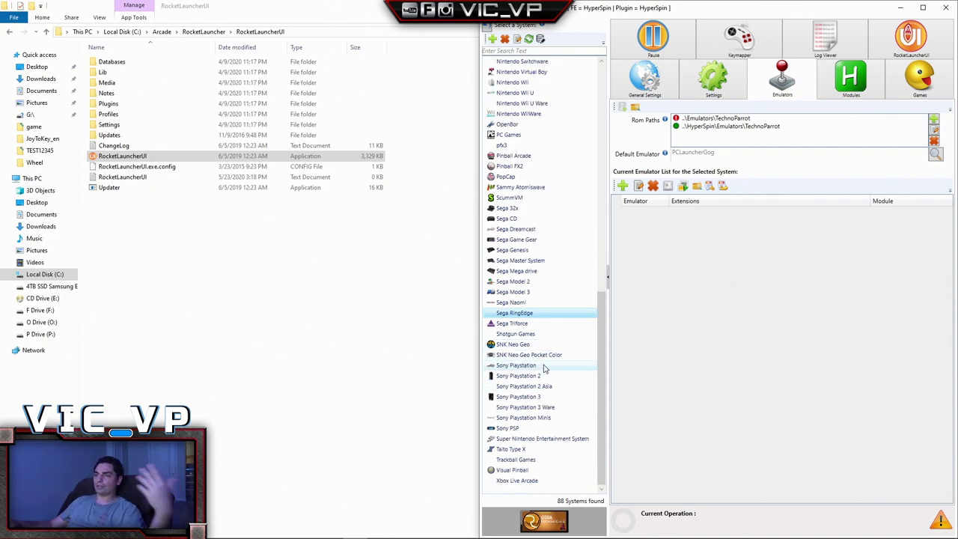
{"action": "left_click", "coordinate": [552, 409]}
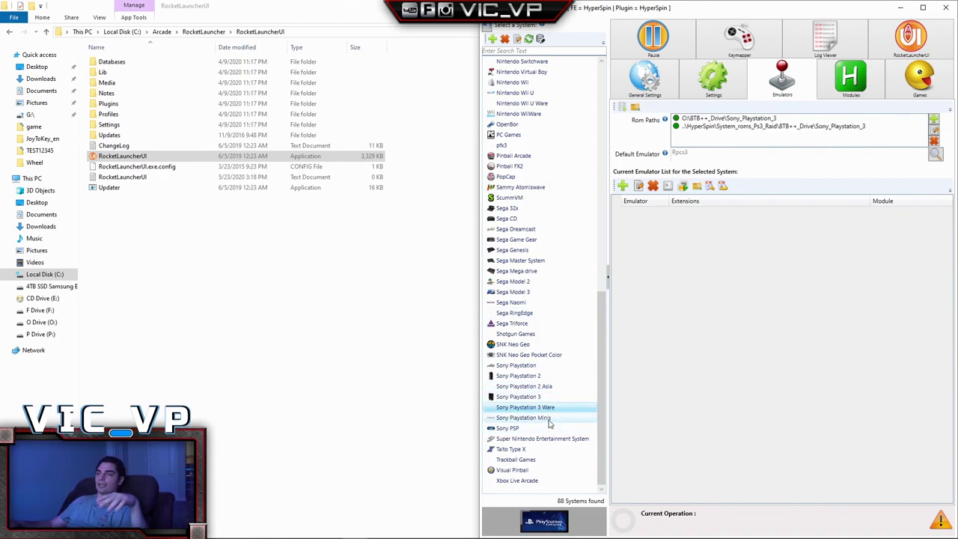
{"action": "left_click", "coordinate": [548, 419]}
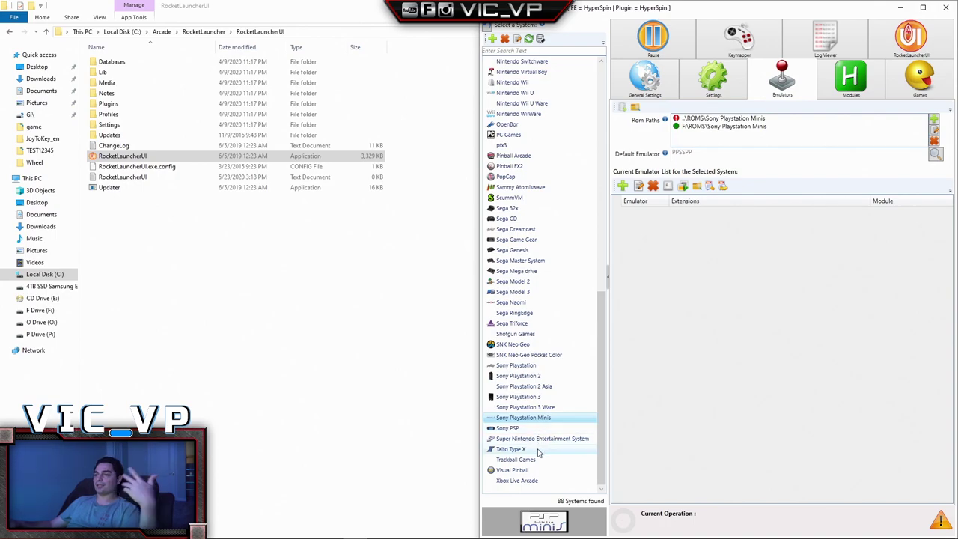
{"action": "left_click", "coordinate": [539, 450]}
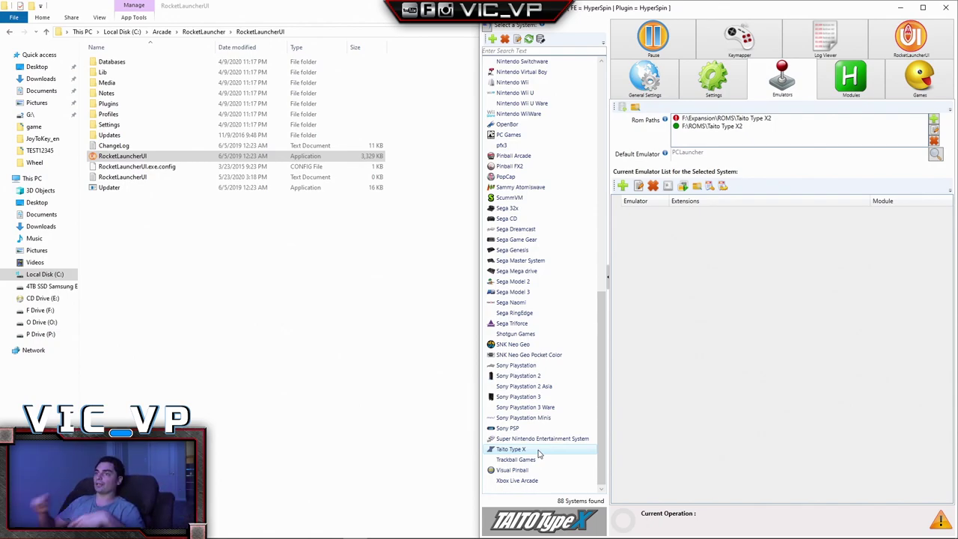
{"action": "left_click", "coordinate": [537, 450]}
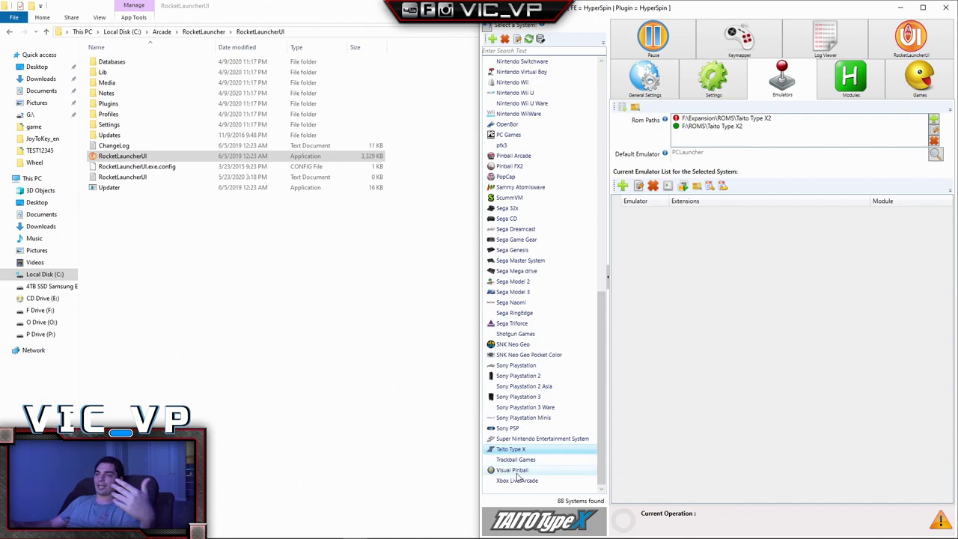
{"action": "scroll", "coordinate": [554, 452], "scroll_direction": "up", "scroll_amount": 15}
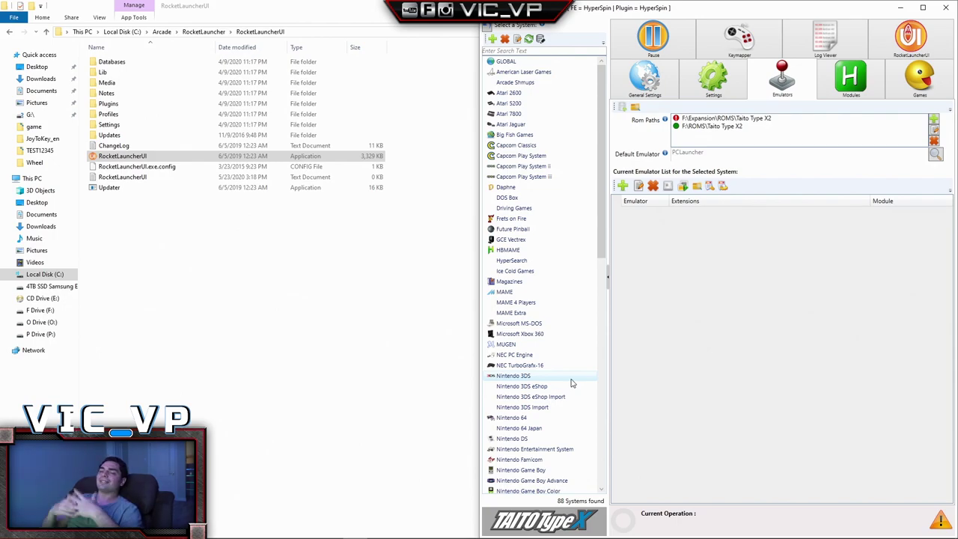
{"action": "scroll", "coordinate": [512, 380], "scroll_direction": "down", "scroll_amount": 6}
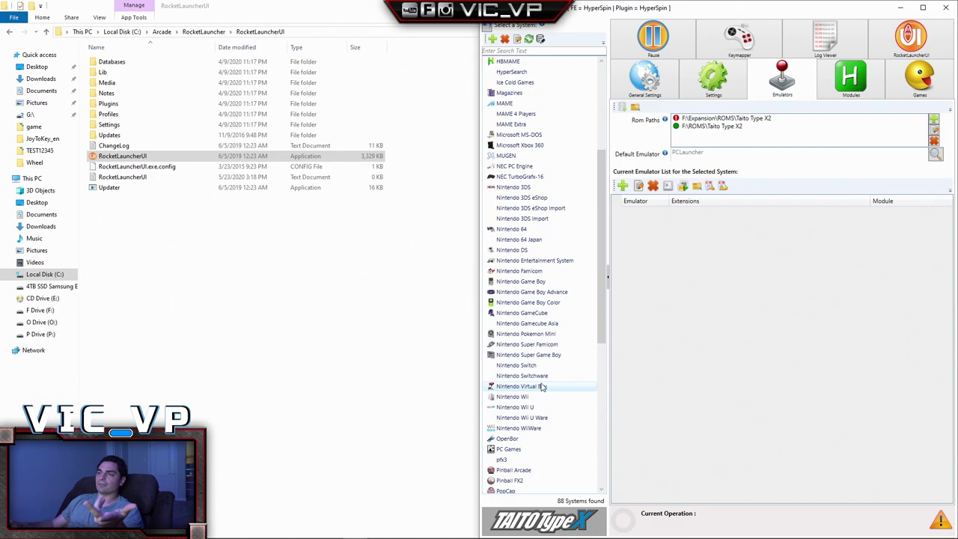
{"action": "scroll", "coordinate": [543, 386], "scroll_direction": "down", "scroll_amount": 4}
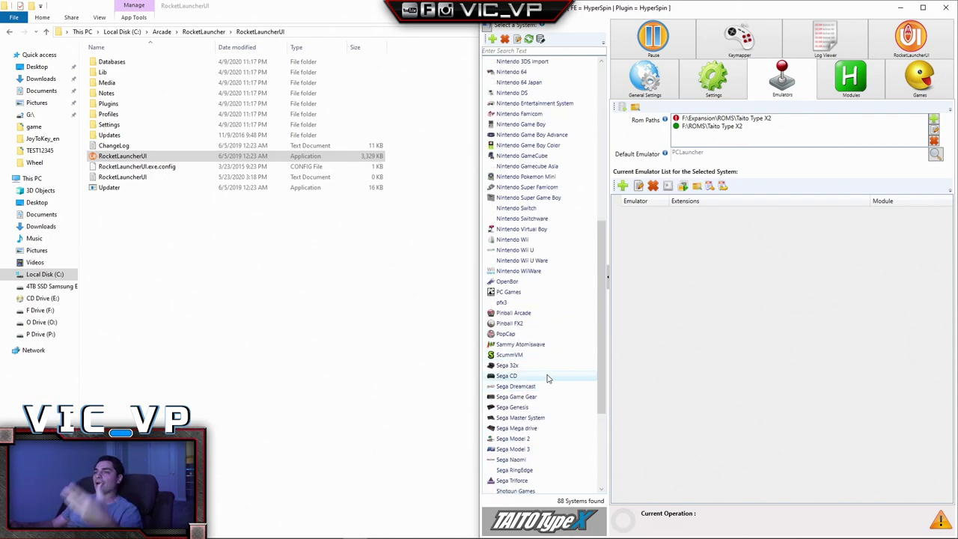
{"action": "scroll", "coordinate": [550, 378], "scroll_direction": "up", "scroll_amount": 6}
{"action": "scroll", "coordinate": [549, 377], "scroll_direction": "up", "scroll_amount": 5}
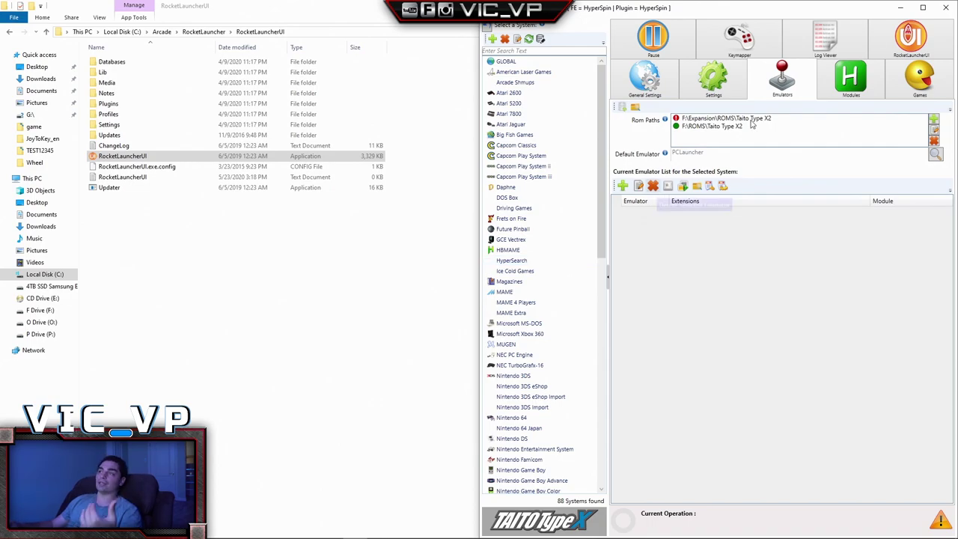
Minimize the open windows to reach the desktop and launch the HyperSpin front end
{"action": "key", "text": "alt+Tab"}
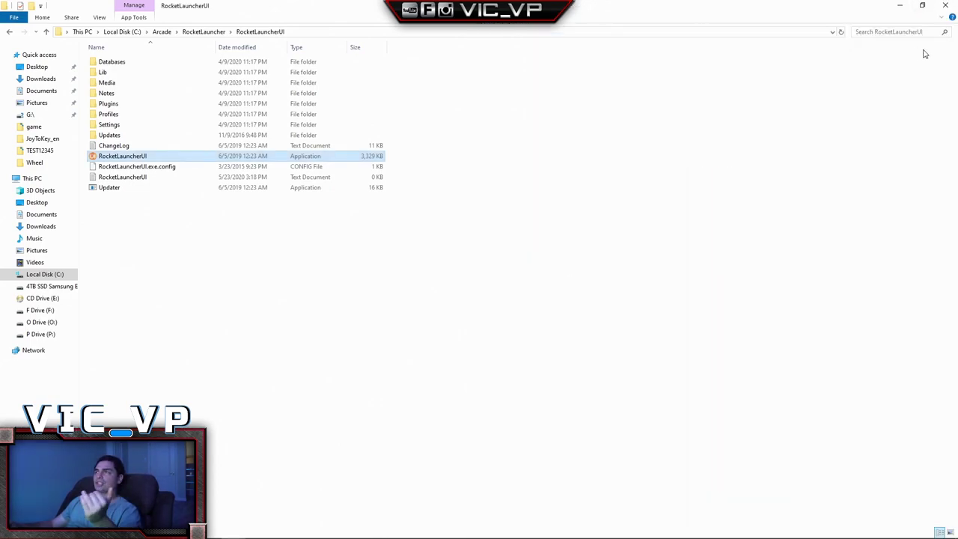
{"action": "left_click", "coordinate": [902, 9]}
{"action": "left_click", "coordinate": [906, 11]}
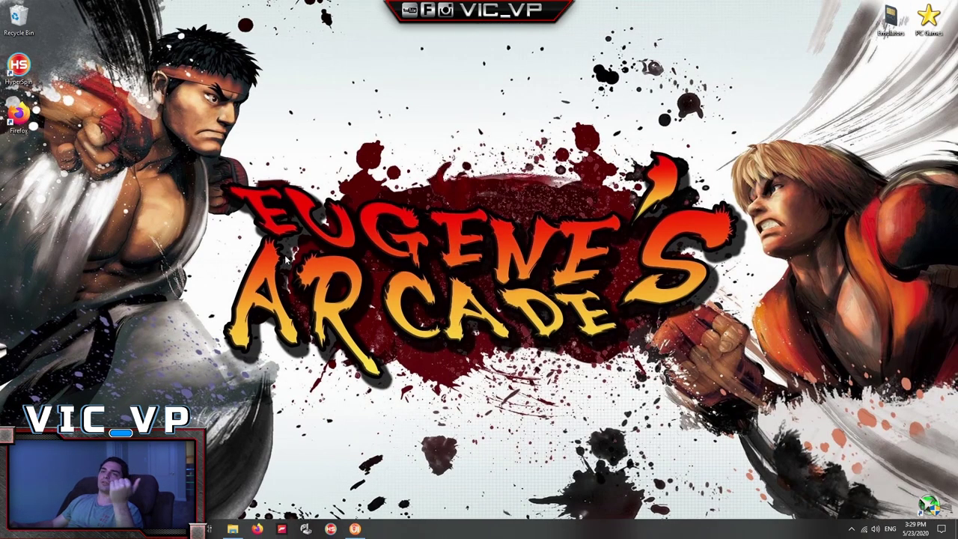
{"action": "left_click", "coordinate": [328, 530]}
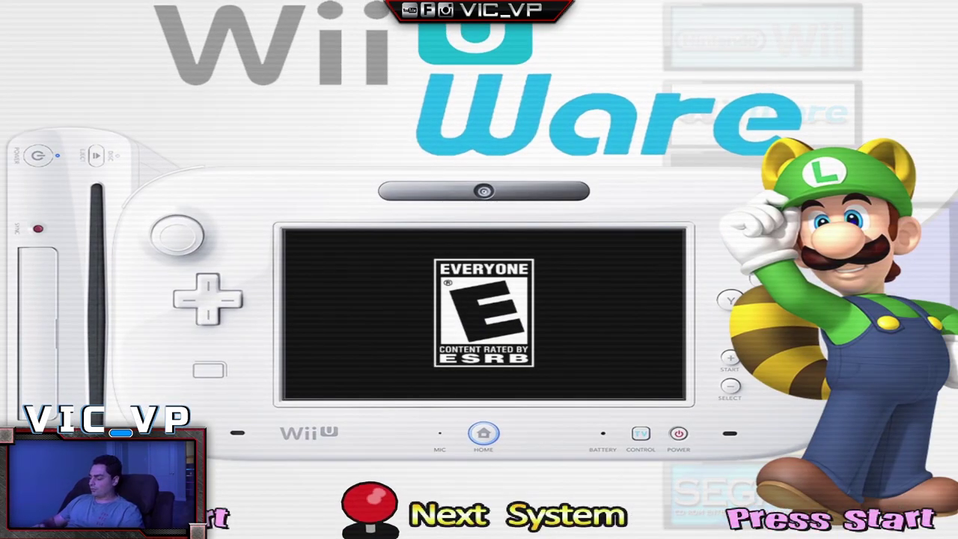
Browse the HyperSpin system wheel from Wii U Ware past Frets on Fire to Arcade Classics ALL Roms
{"action": "key", "text": "Down"}
{"action": "key", "text": "Down"}
{"action": "key", "text": "Down"}
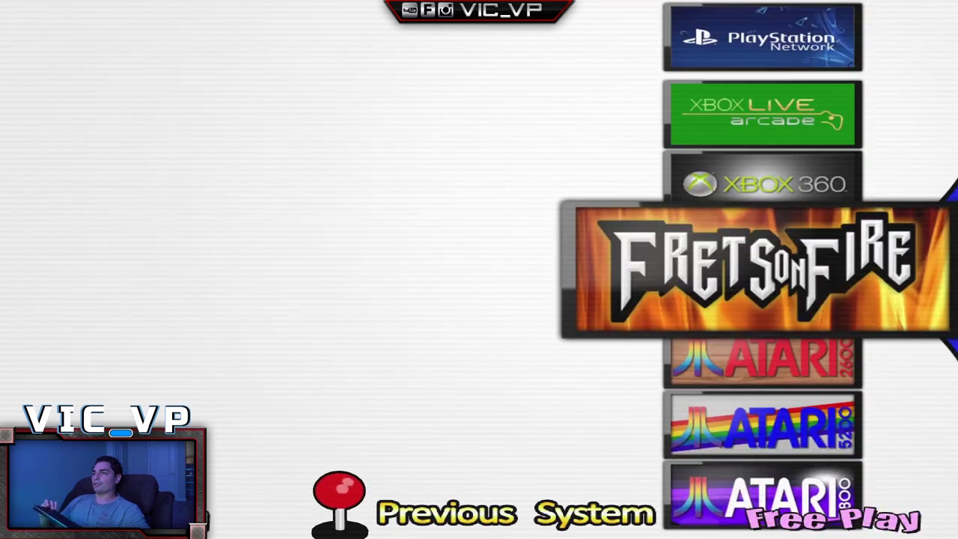
{"action": "key", "text": "Down"}
{"action": "key", "text": "Down"}
{"action": "key", "text": "Down"}
{"action": "key", "text": "Down"}
{"action": "key", "text": "Down"}
{"action": "key", "text": "Down"}
{"action": "key", "text": "Down"}
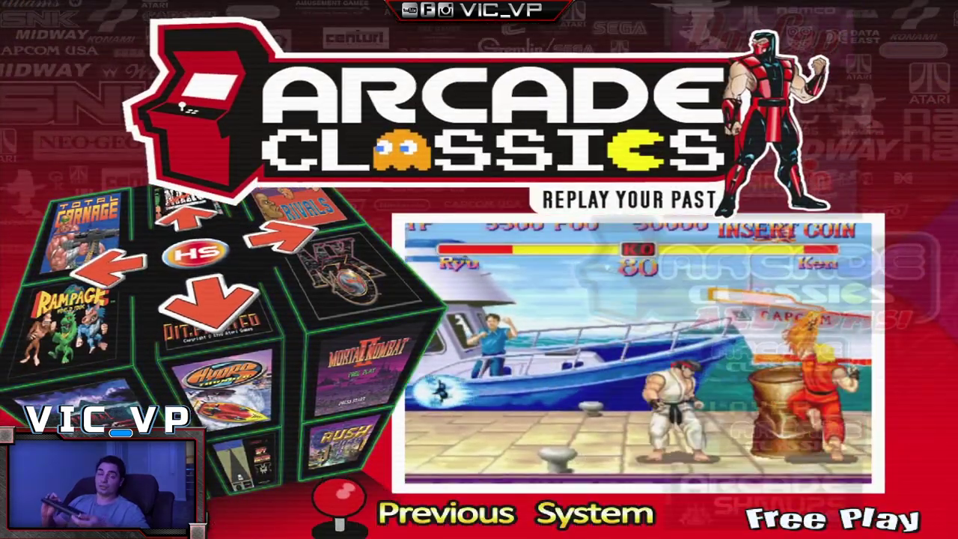
Cycle once around the system wheel past Atomiswave, Switchware and Frets on Fire back to Arcade Classics ALL Roms
{"action": "key", "text": "Down"}
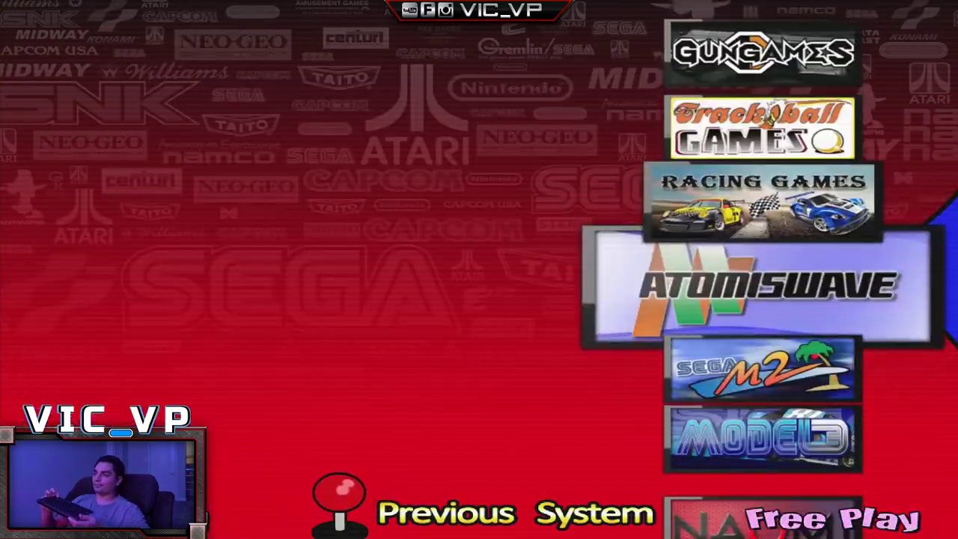
{"action": "key", "text": "Down"}
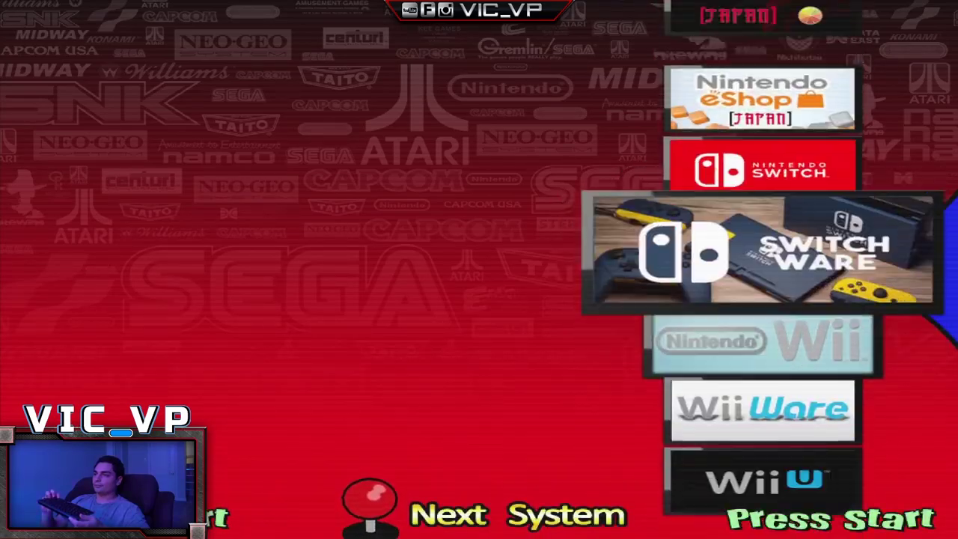
{"action": "key", "text": "Down"}
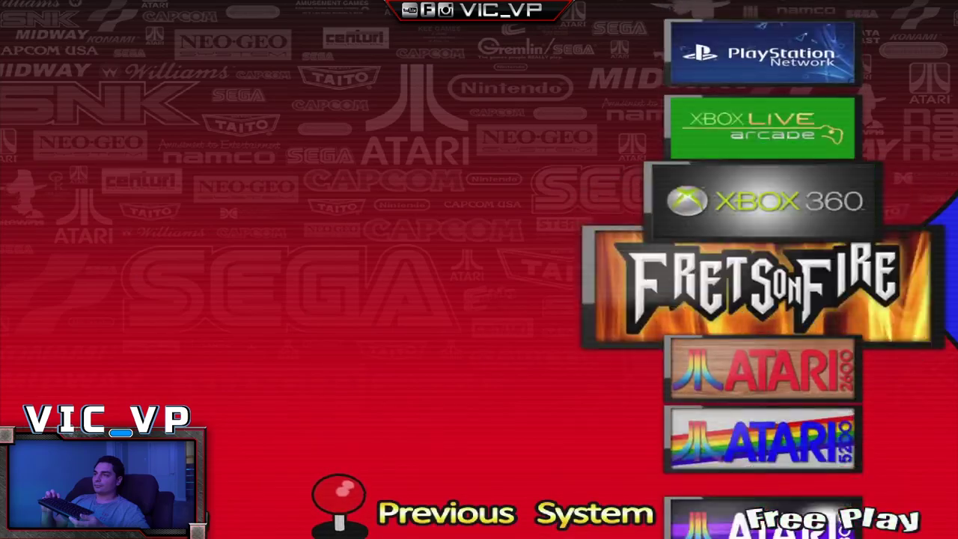
{"action": "key", "text": "Down"}
{"action": "key", "text": "Down"}
{"action": "key", "text": "Down"}
{"action": "key", "text": "Down"}
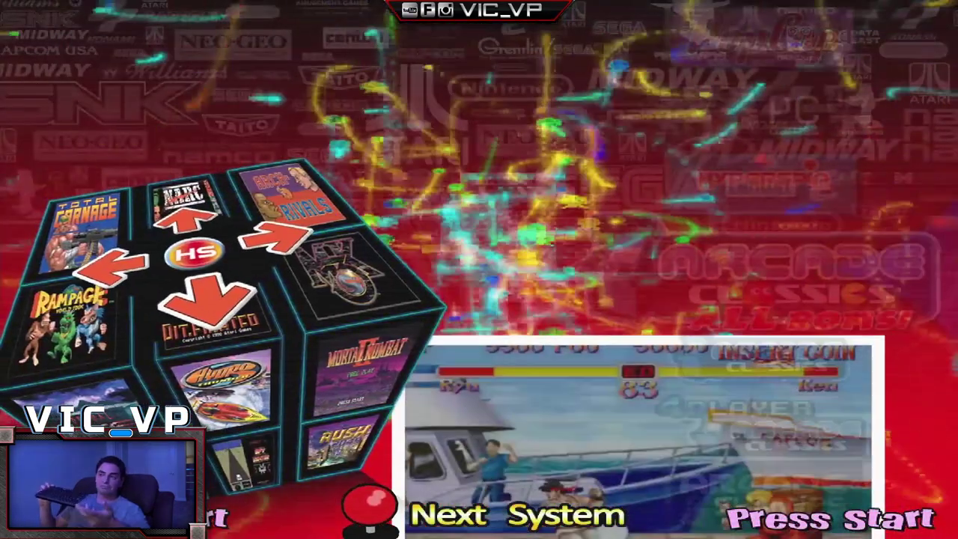
Browse the wheel past CP System 2, Sega Genesis and PC Games, and go back to the Jaguar system
{"action": "key", "text": "Down"}
{"action": "key", "text": "Down"}
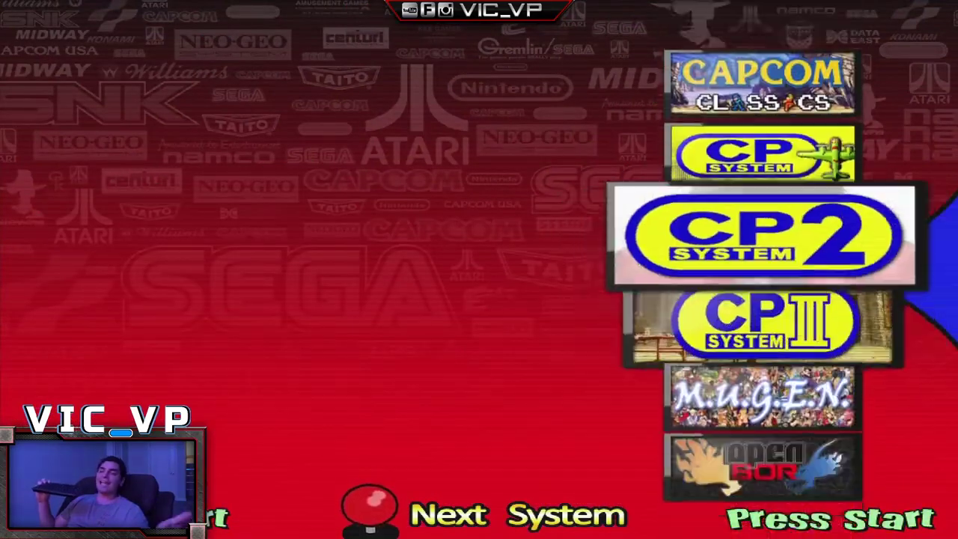
{"action": "key", "text": "Down"}
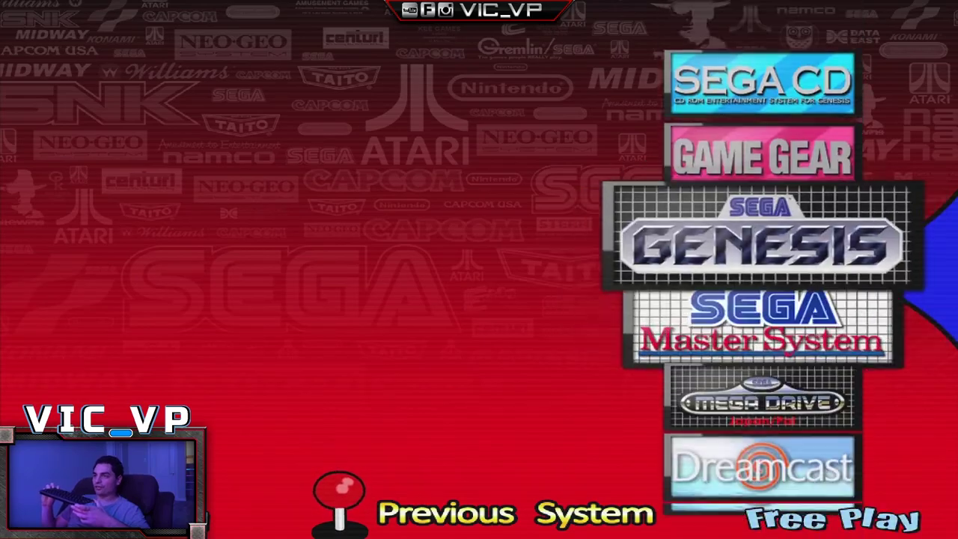
{"action": "key", "text": "Down"}
{"action": "key", "text": "Down"}
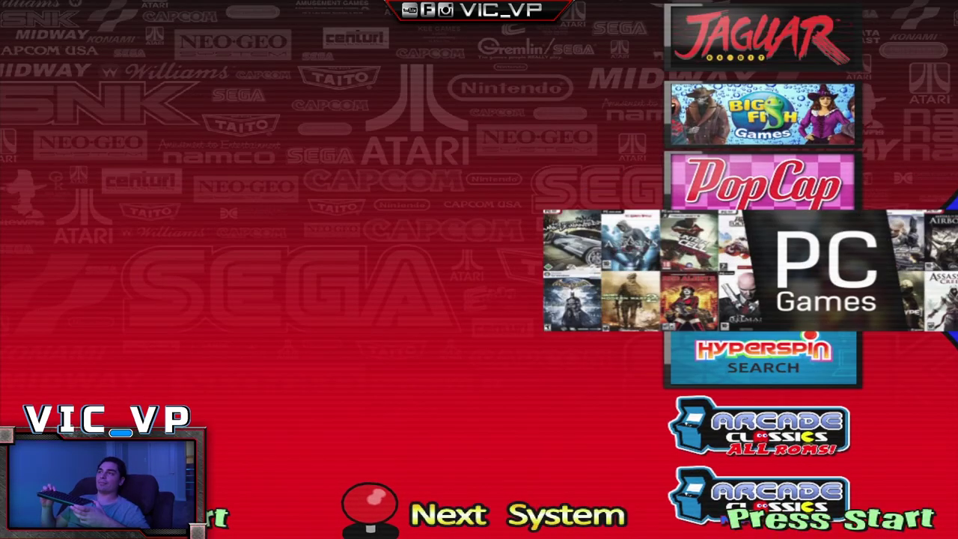
{"action": "key", "text": "Up"}
{"action": "key", "text": "Up"}
{"action": "key", "text": "Up"}
{"action": "key", "text": "Up"}
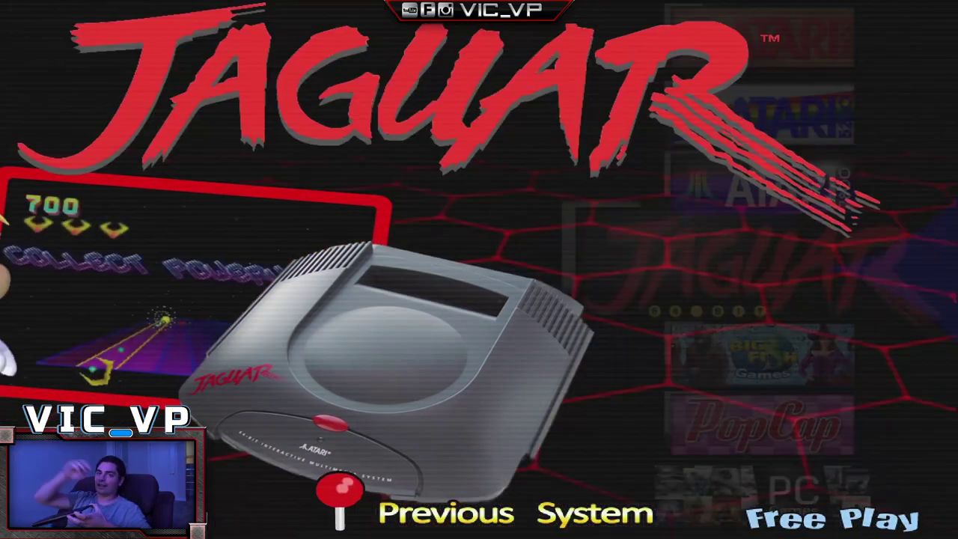
Compare the Arcade Classics ALL Roms entry with the Arcade Classics Main Roms entry on the wheel
{"action": "key", "text": "Down"}
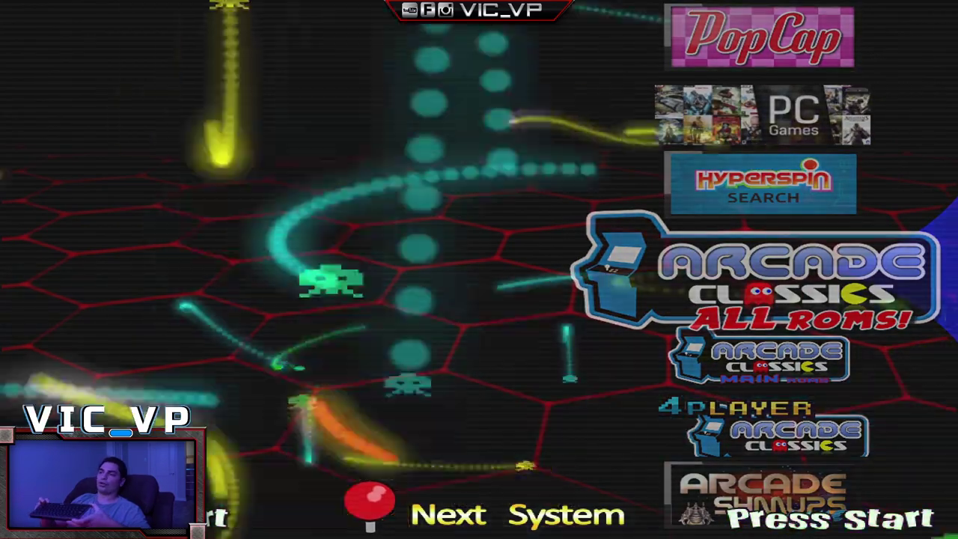
{"action": "key", "text": "Down"}
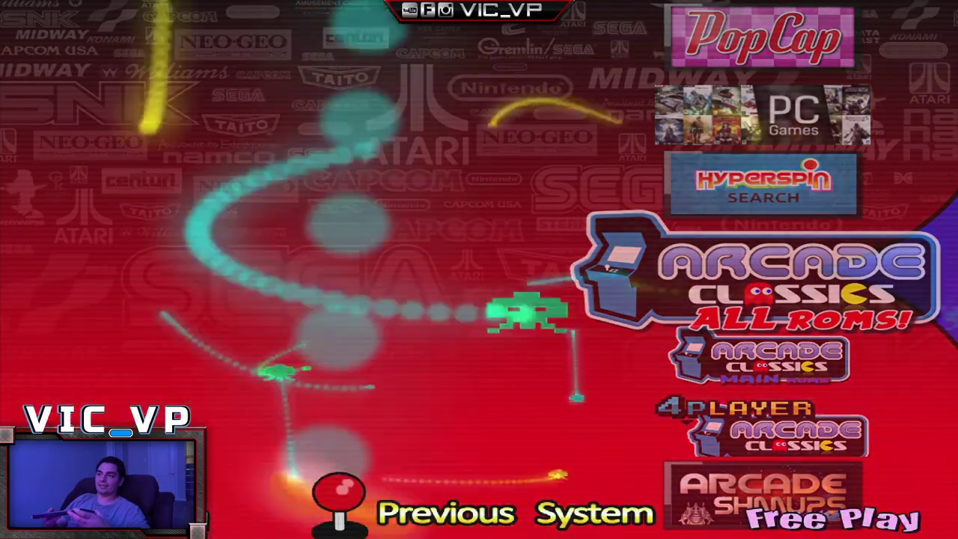
{"action": "key", "text": "Up"}
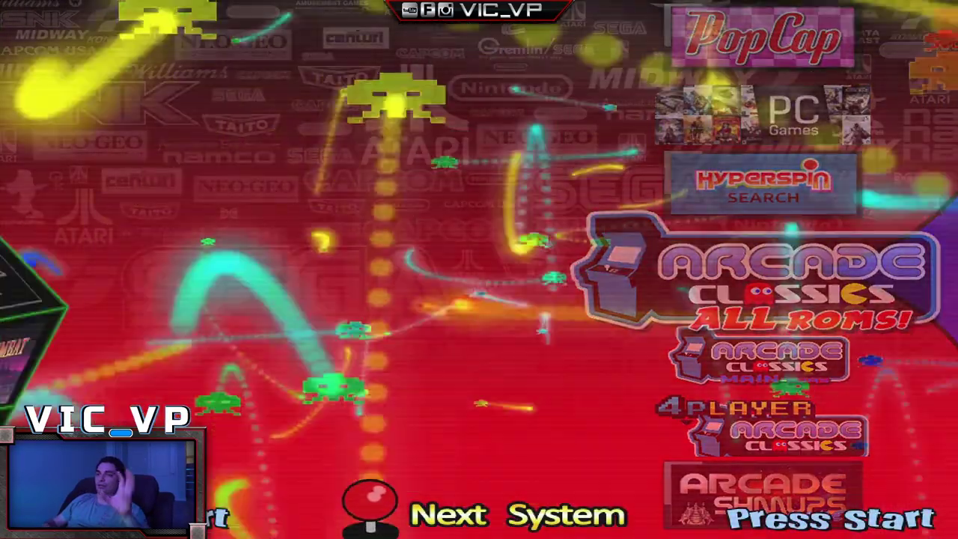
{"action": "key", "text": "Down"}
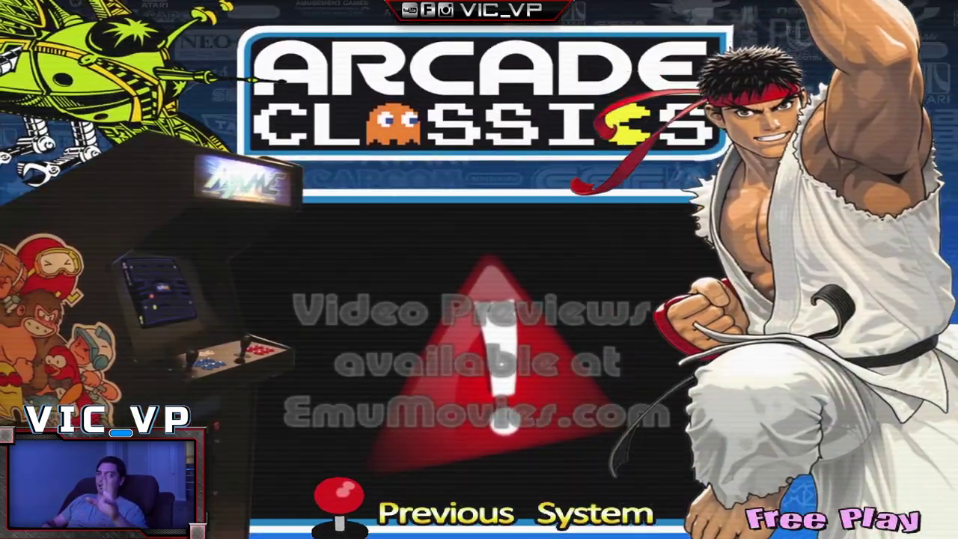
{"action": "key", "text": "Up"}
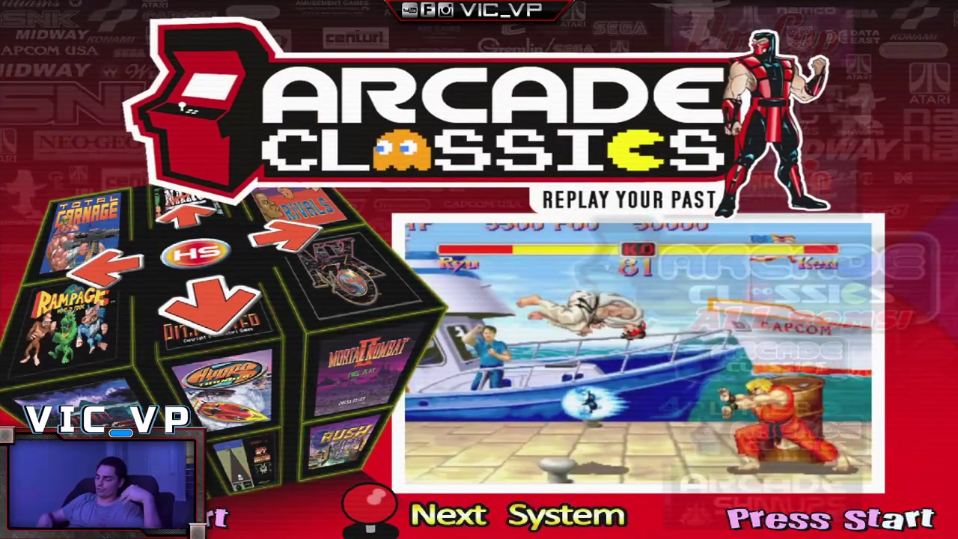
{"action": "key", "text": "Down"}
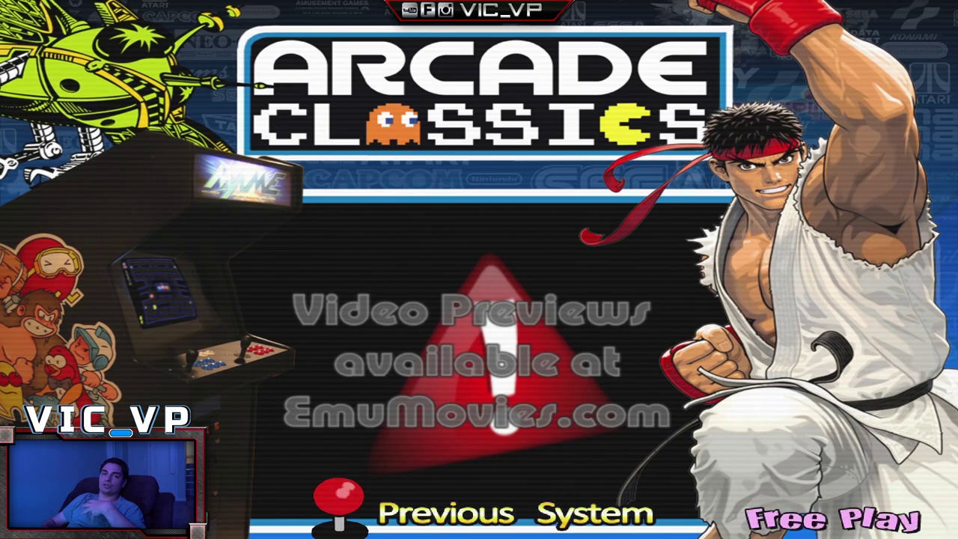
View the Arcade Shmups entry and return to Arcade Classics Main Roms
{"action": "key", "text": "Down"}
{"action": "key", "text": "Down"}
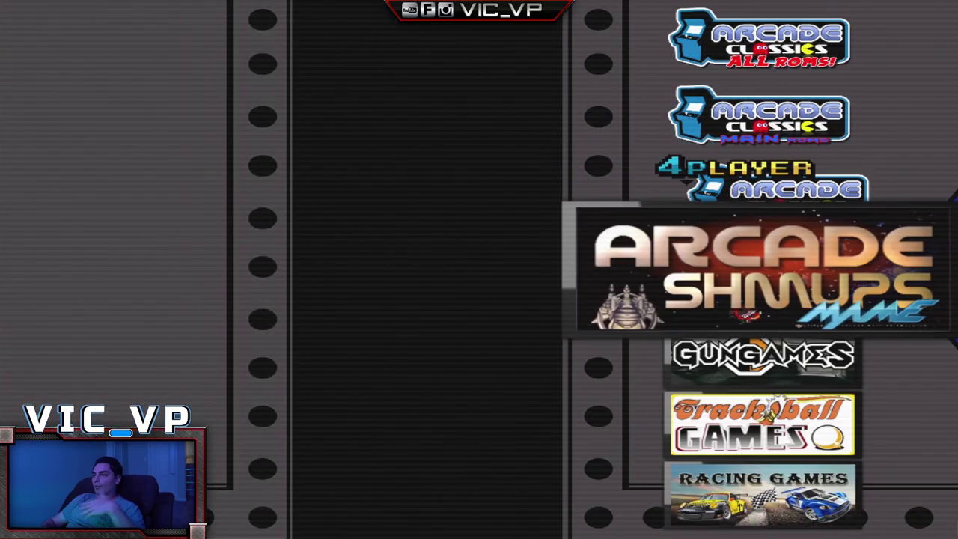
{"action": "key", "text": "Up"}
{"action": "key", "text": "Up"}
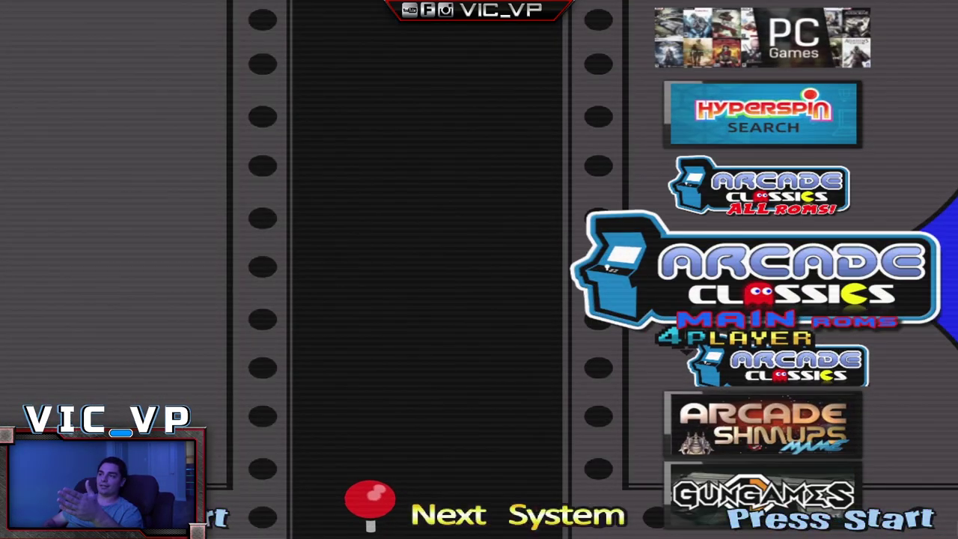
Browse the remaining arcade systems through Sega RingEdge, CP System III and American Laser Games to Daphne
{"action": "key", "text": "Down"}
{"action": "key", "text": "Down"}
{"action": "key", "text": "Down"}
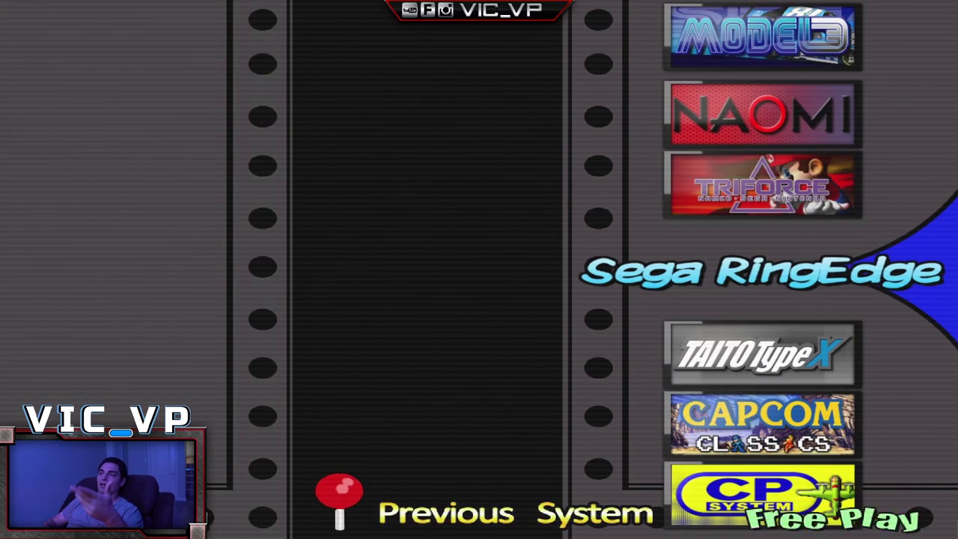
{"action": "key", "text": "Down"}
{"action": "key", "text": "Down"}
{"action": "key", "text": "Down"}
{"action": "key", "text": "Down"}
{"action": "key", "text": "Down"}
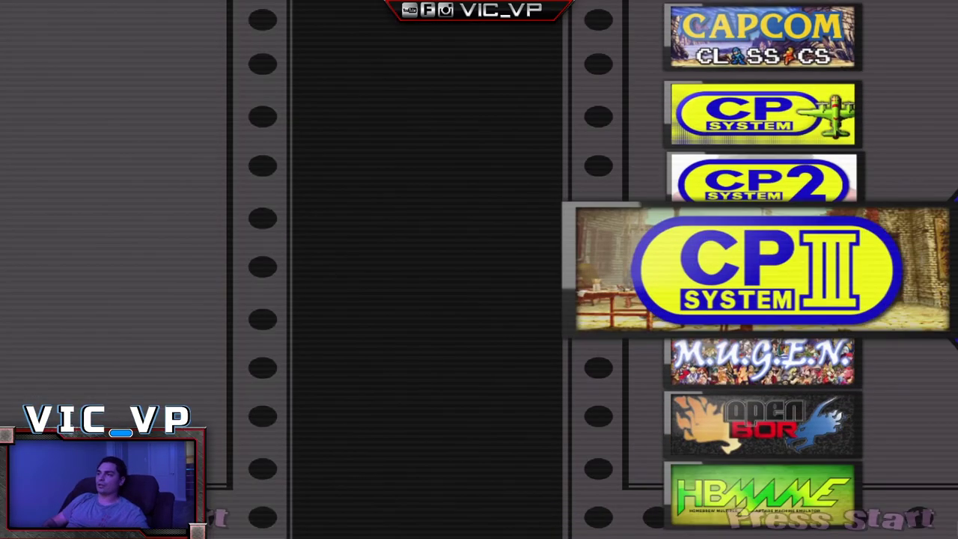
{"action": "key", "text": "Down"}
{"action": "key", "text": "Down"}
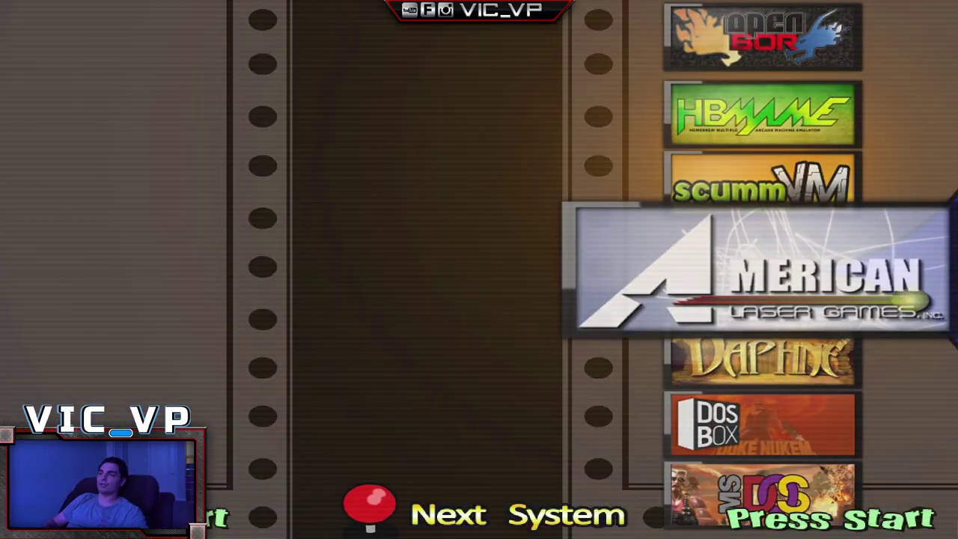
{"action": "key", "text": "Down"}
{"action": "key", "text": "Up"}
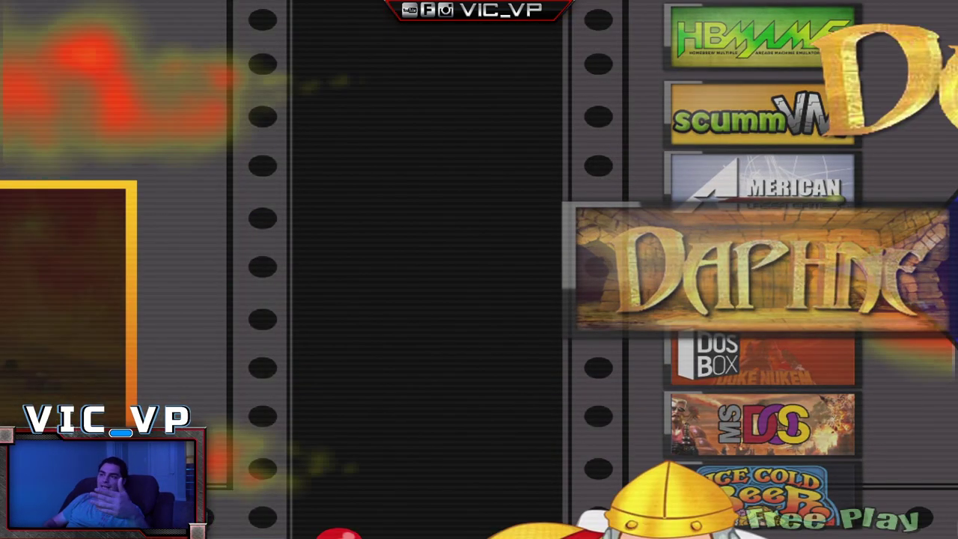
Browse the wheel from Daphne through DOSBox, MS-DOS and Ice Cold Beer to Pinball FX 2
{"action": "key", "text": "Down"}
{"action": "key", "text": "Down"}
{"action": "key", "text": "Down"}
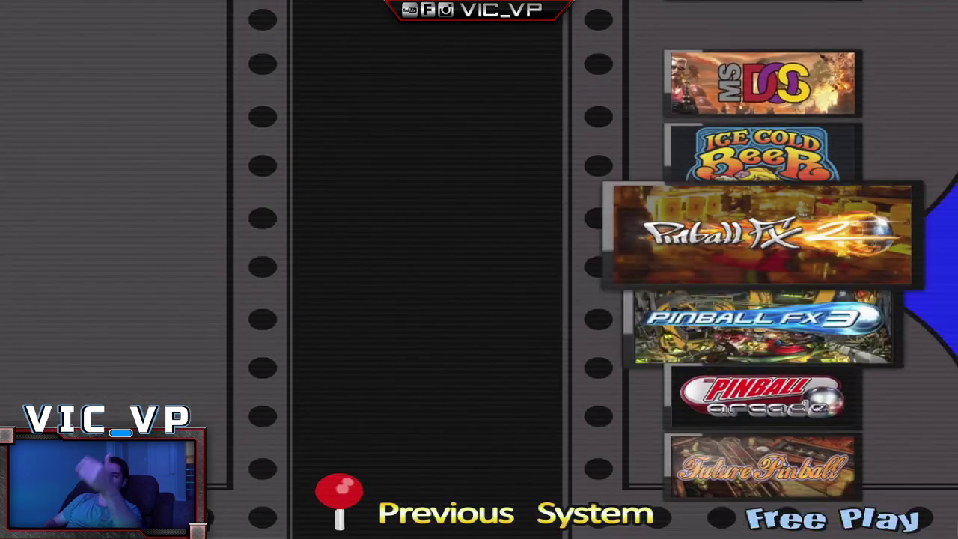
{"action": "key", "text": "Up"}
{"action": "key", "text": "Up"}
{"action": "key", "text": "Up"}
{"action": "key", "text": "Up"}
{"action": "key", "text": "Up"}
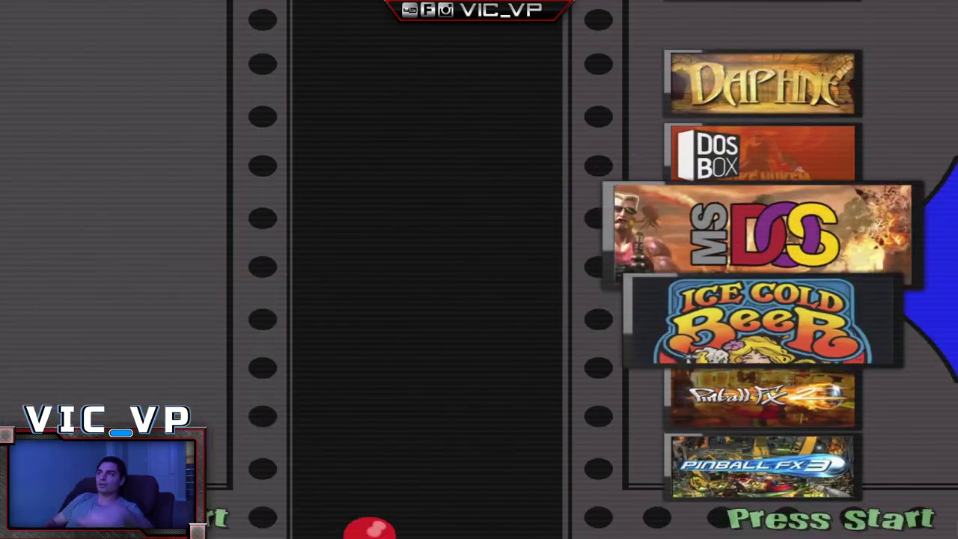
{"action": "key", "text": "Down"}
{"action": "key", "text": "Down"}
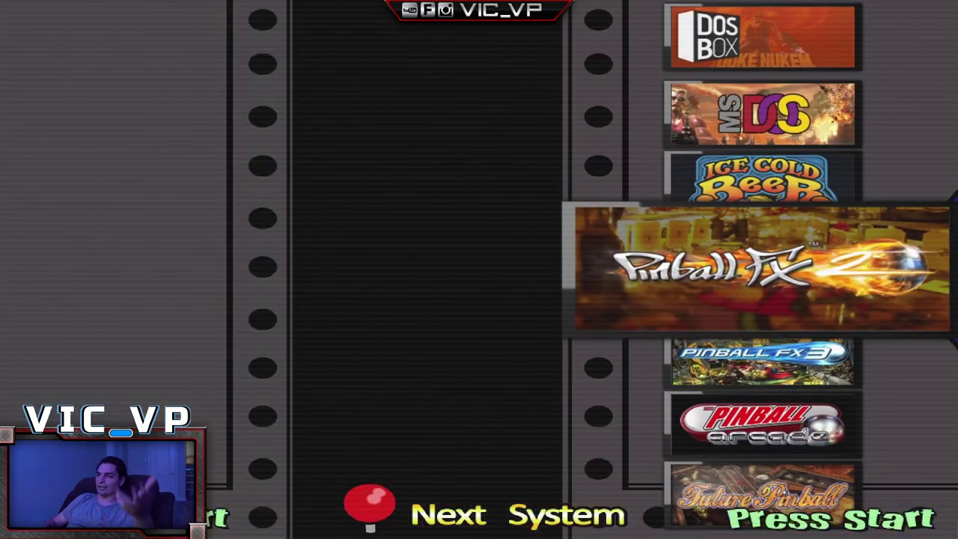
Browse the pinball systems up to Visual Pinball and go back to Pinball FX 2
{"action": "key", "text": "Down"}
{"action": "key", "text": "Down"}
{"action": "key", "text": "Up"}
{"action": "key", "text": "Up"}
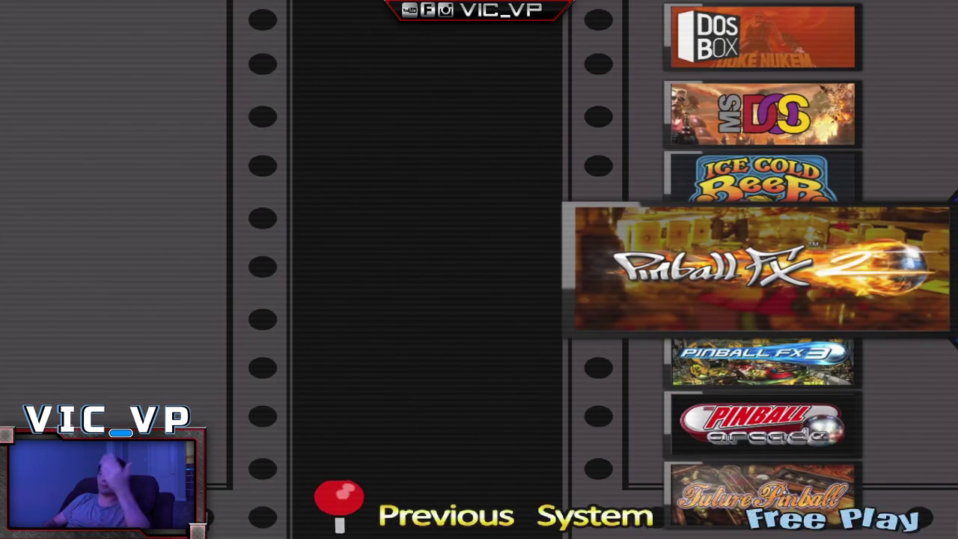
{"action": "key", "text": "Down"}
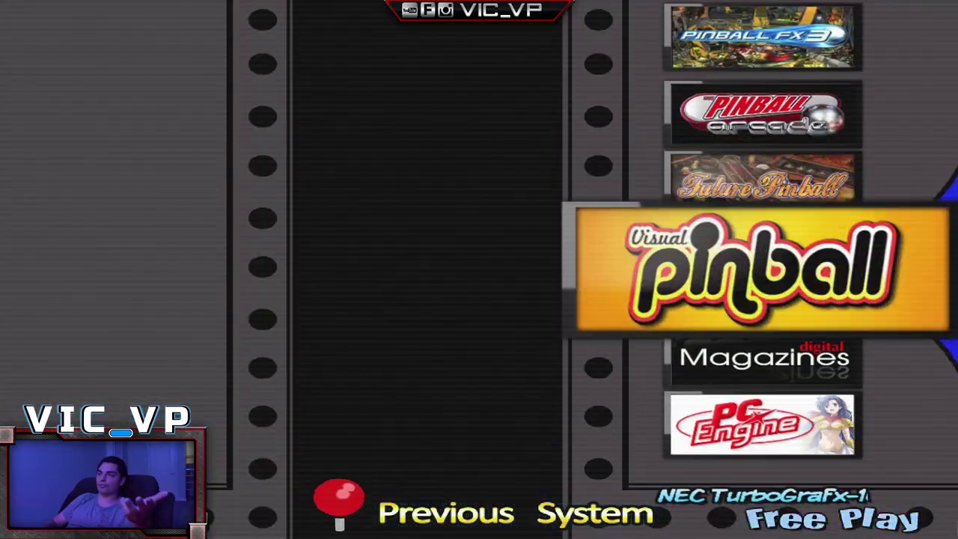
{"action": "key", "text": "Up"}
{"action": "key", "text": "Up"}
{"action": "key", "text": "Up"}
{"action": "key", "text": "Up"}
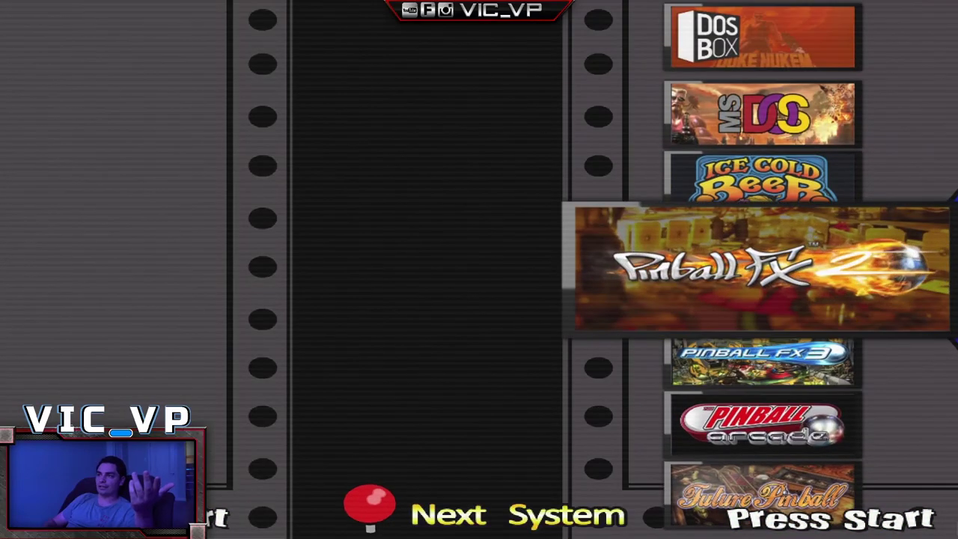
Browse past Visual Pinball and Digital Magazines to the PC Engine and its neighbouring systems
{"action": "key", "text": "Down"}
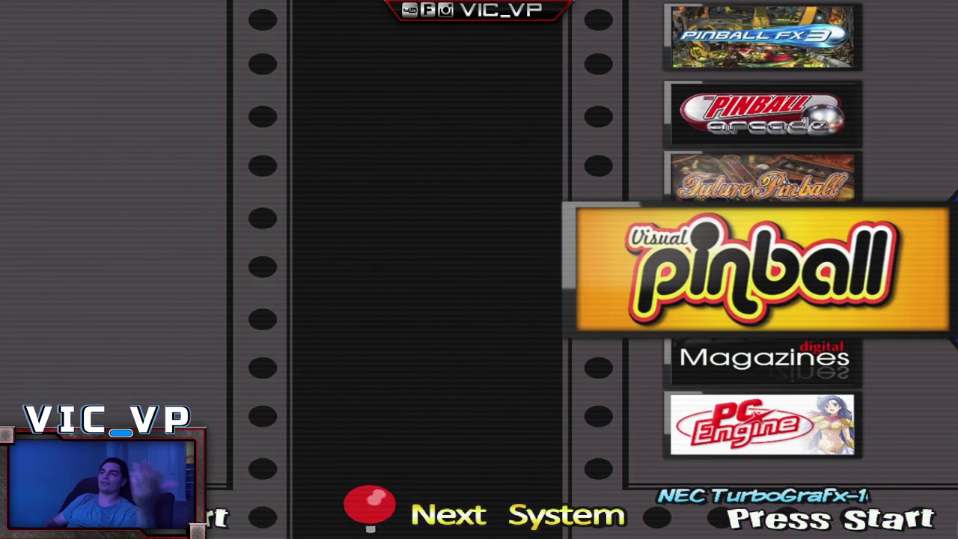
{"action": "key", "text": "Down"}
{"action": "key", "text": "Down"}
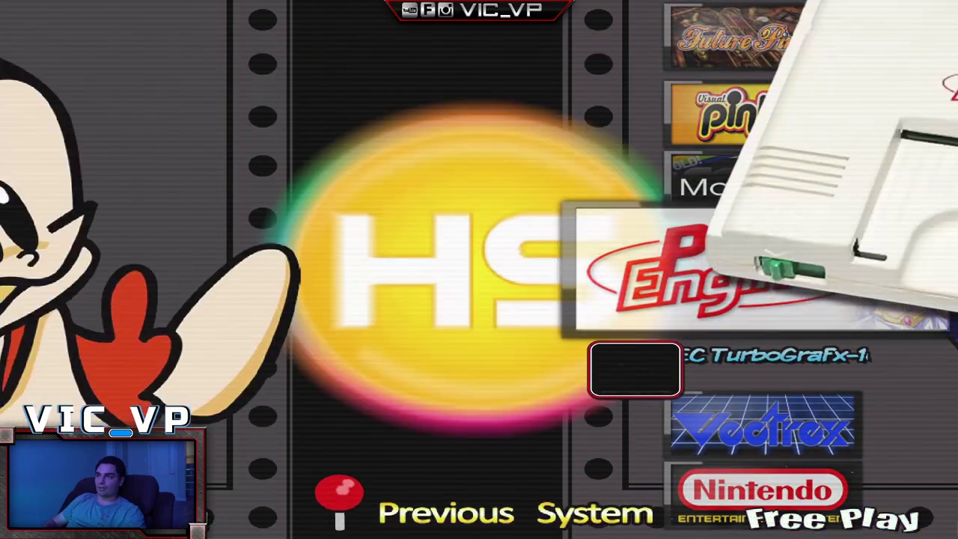
{"action": "key", "text": "Down"}
{"action": "key", "text": "Down"}
{"action": "key", "text": "Up"}
Browse past Vectrex and the Nintendo systems through Game Boy Color and Virtual Boy to Nintendo DS
{"action": "key", "text": "Down"}
{"action": "key", "text": "Down"}
{"action": "key", "text": "Down"}
{"action": "key", "text": "Down"}
{"action": "key", "text": "Down"}
{"action": "key", "text": "Down"}
{"action": "key", "text": "Down"}
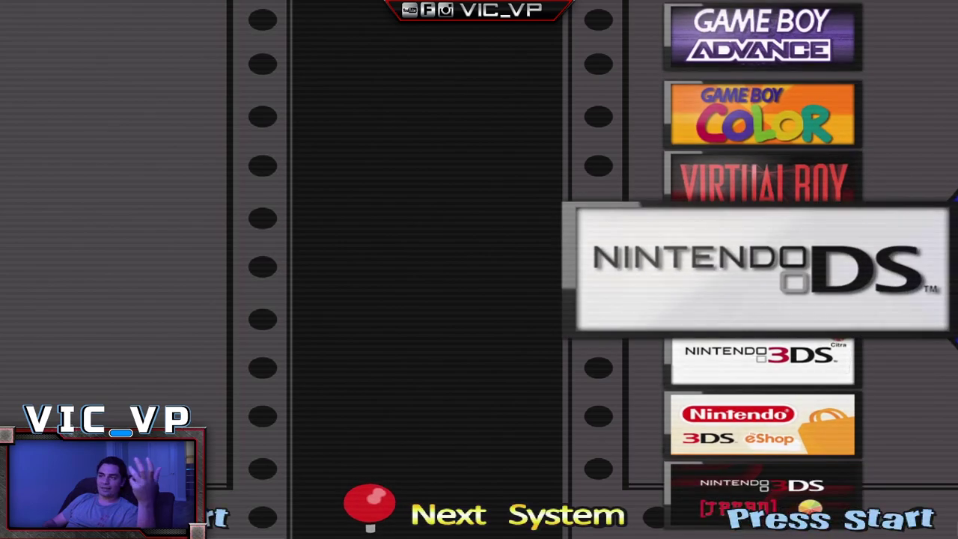
Browse past the 3DS and Nintendo Switch entries to Switch Ware and return to Nintendo eShop Japan
{"action": "key", "text": "Down"}
{"action": "key", "text": "Down"}
{"action": "key", "text": "Down"}
{"action": "key", "text": "Down"}
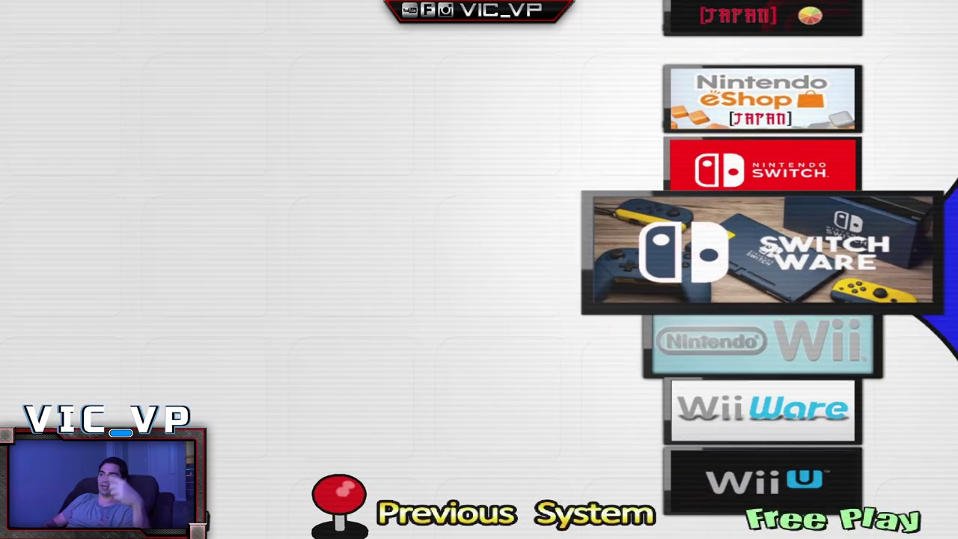
{"action": "key", "text": "Up"}
{"action": "key", "text": "Up"}
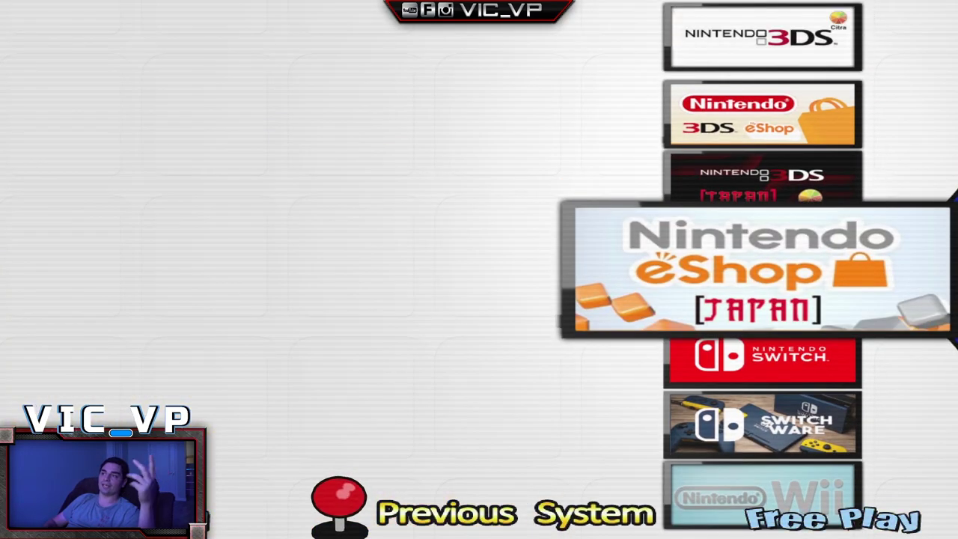
Browse past the Wii, Mega Drive, Dreamcast and Neo Geo systems to Neo Geo Pocket Color
{"action": "key", "text": "Down"}
{"action": "key", "text": "Down"}
{"action": "key", "text": "Down"}
{"action": "key", "text": "Down"}
{"action": "key", "text": "Down"}
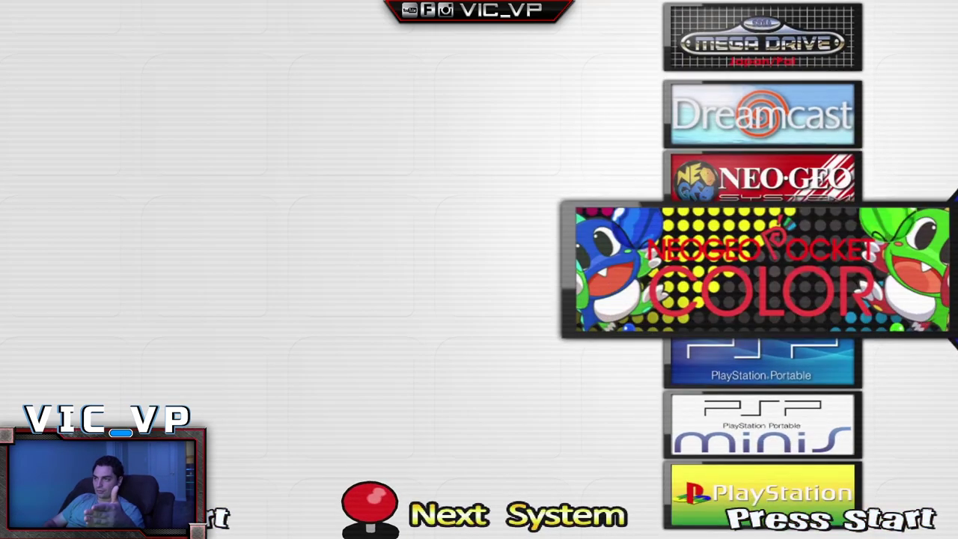
Browse the PlayStation systems from PlayStation Portable through PS2 and PS3 to PlayStation Network
{"action": "key", "text": "Down"}
{"action": "key", "text": "Down"}
{"action": "key", "text": "Down"}
{"action": "key", "text": "Down"}
{"action": "key", "text": "Down"}
{"action": "key", "text": "Down"}
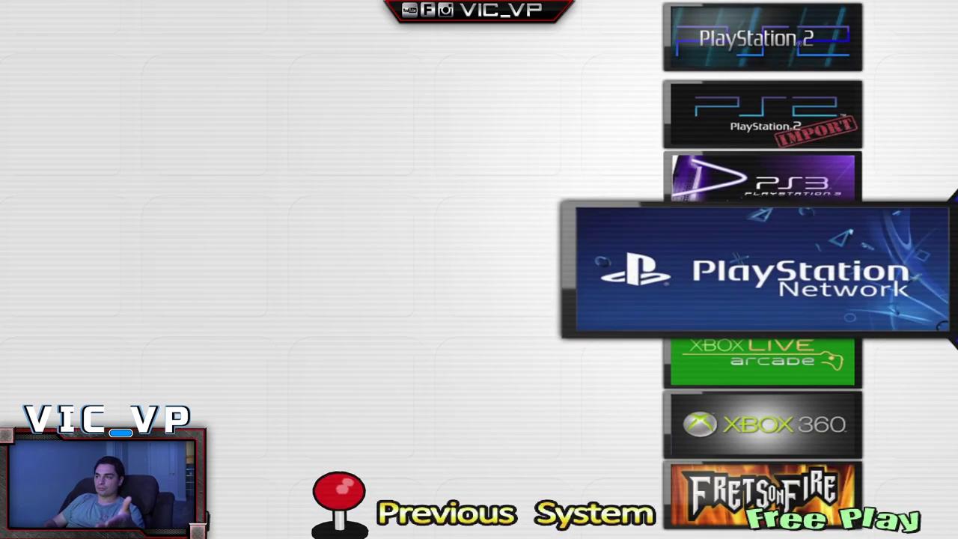
Browse past Xbox 360, Frets on Fire, the Atari systems and Big Fish Games to PC Games
{"action": "key", "text": "Up"}
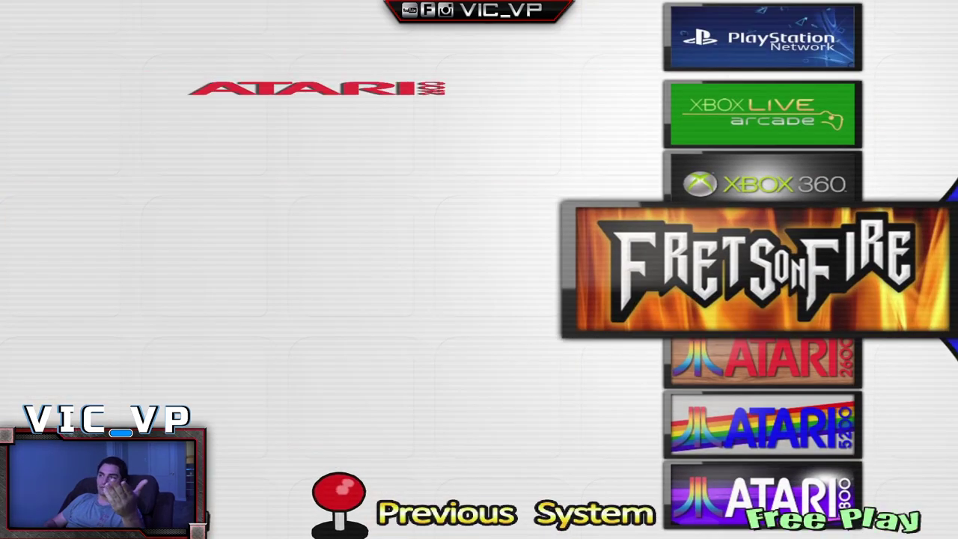
{"action": "key", "text": "Down"}
{"action": "key", "text": "Down"}
{"action": "key", "text": "Down"}
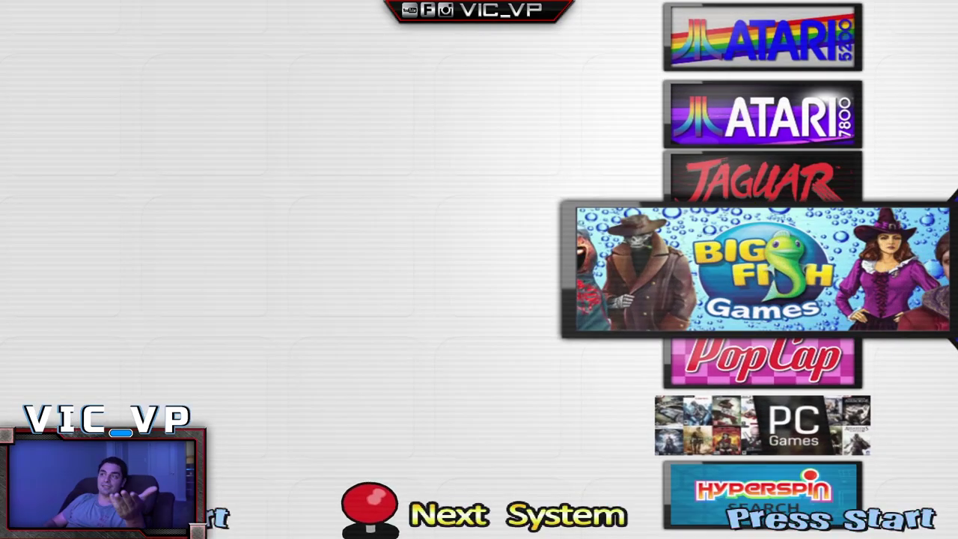
{"action": "key", "text": "Down"}
{"action": "key", "text": "Down"}
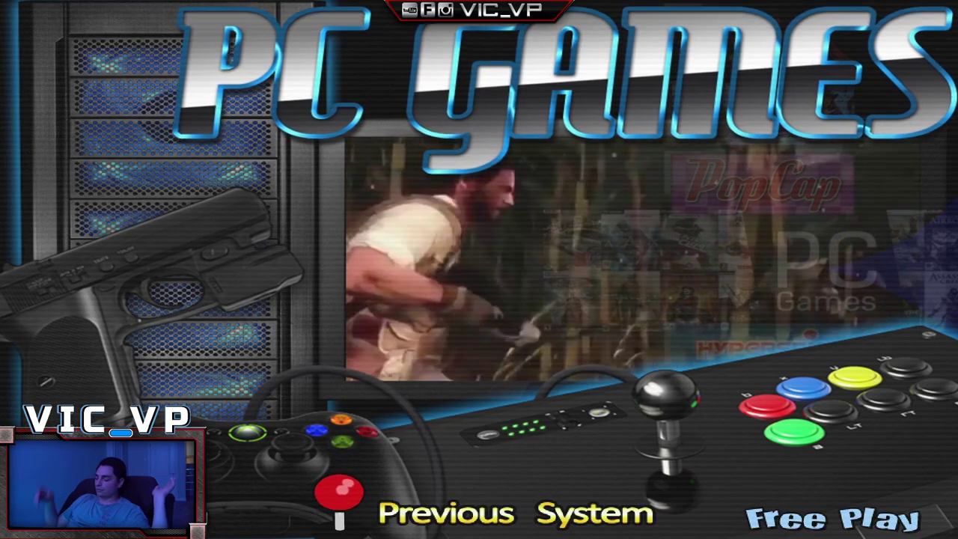
Browse past HyperSpin Search to Arcade Classics ALL Roms and return to PC Games
{"action": "key", "text": "Down"}
{"action": "key", "text": "Down"}
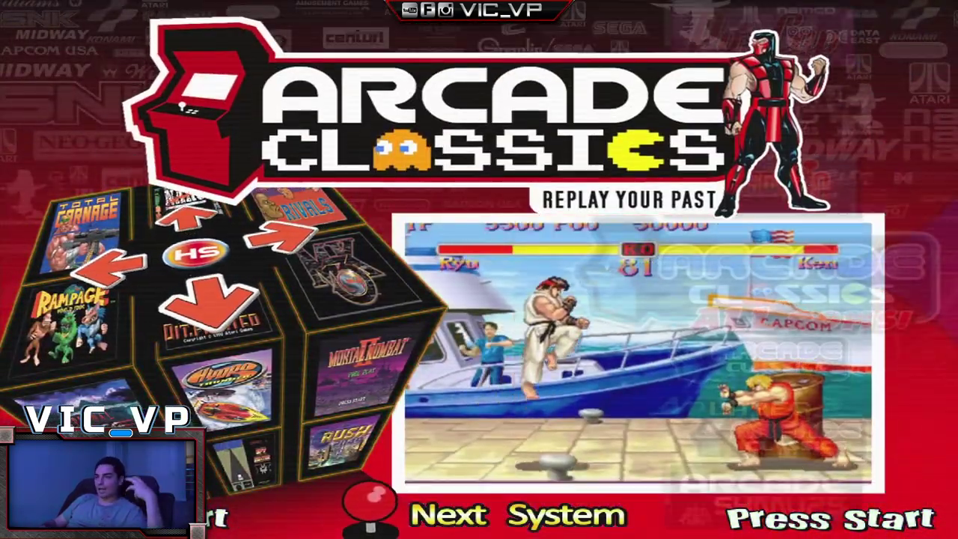
{"action": "key", "text": "Up"}
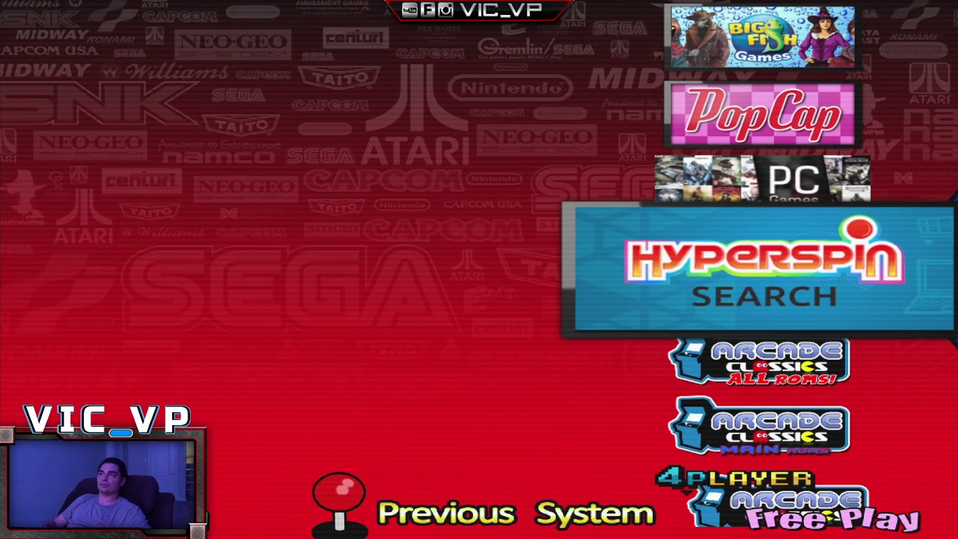
{"action": "key", "text": "Up"}
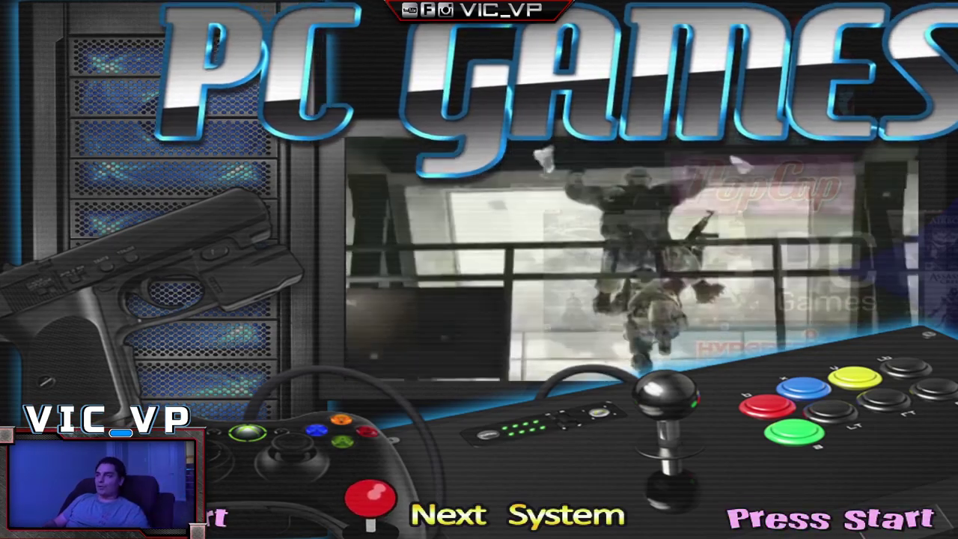
{"action": "key", "text": "Up"}
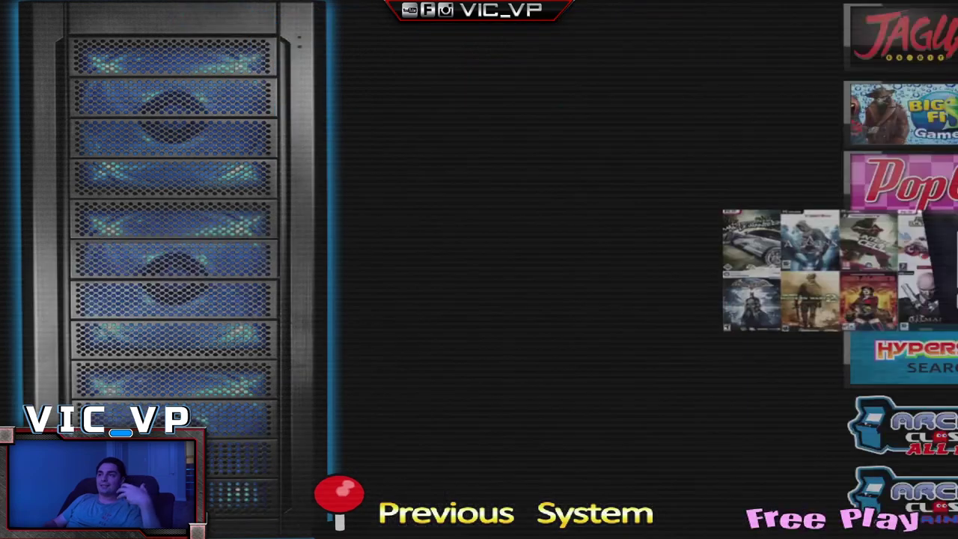
Open the PC Games system and browse its games past Doom Eternal and Dragon Ball FighterZ to Dust: An Elysian Tail
{"action": "key", "text": "Return"}
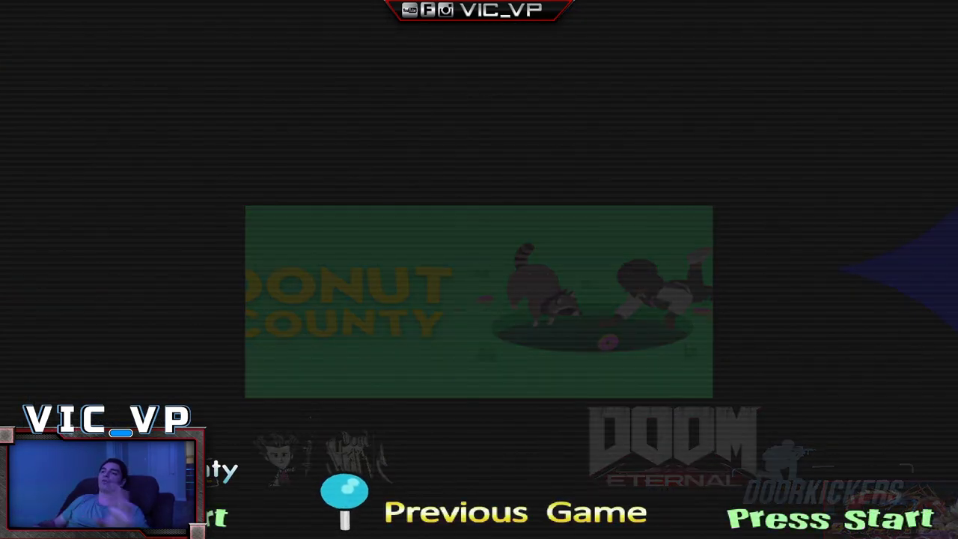
{"action": "key", "text": "Right"}
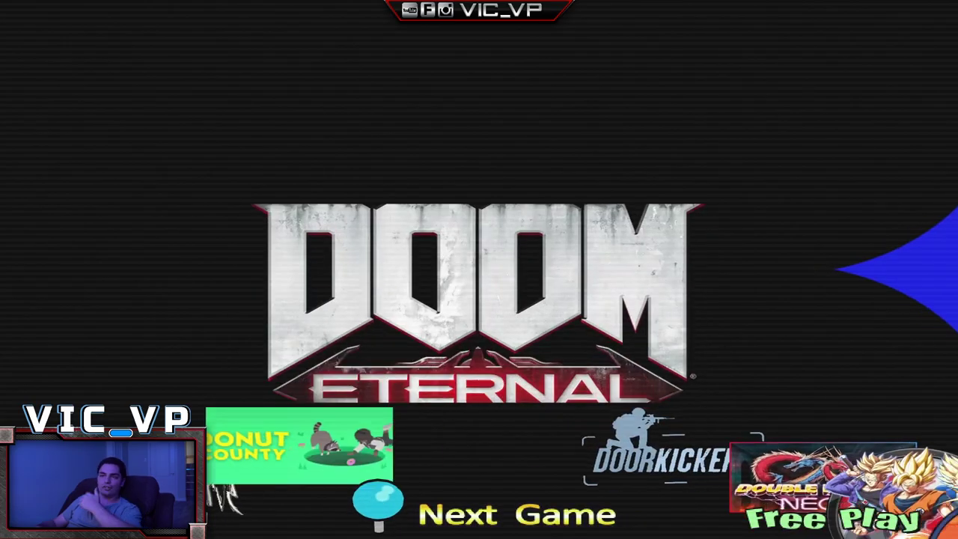
{"action": "key", "text": "Right"}
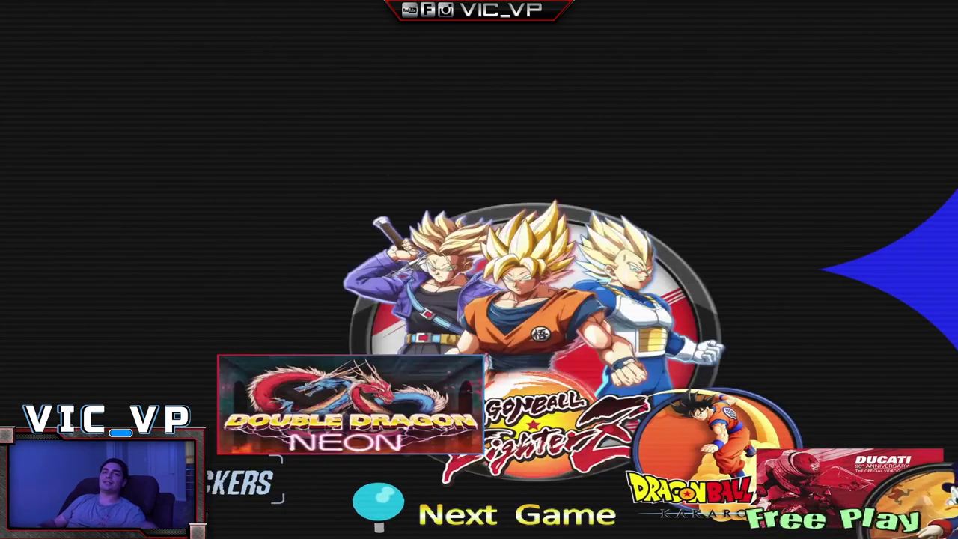
{"action": "key", "text": "Right"}
{"action": "key", "text": "Right"}
{"action": "key", "text": "Right"}
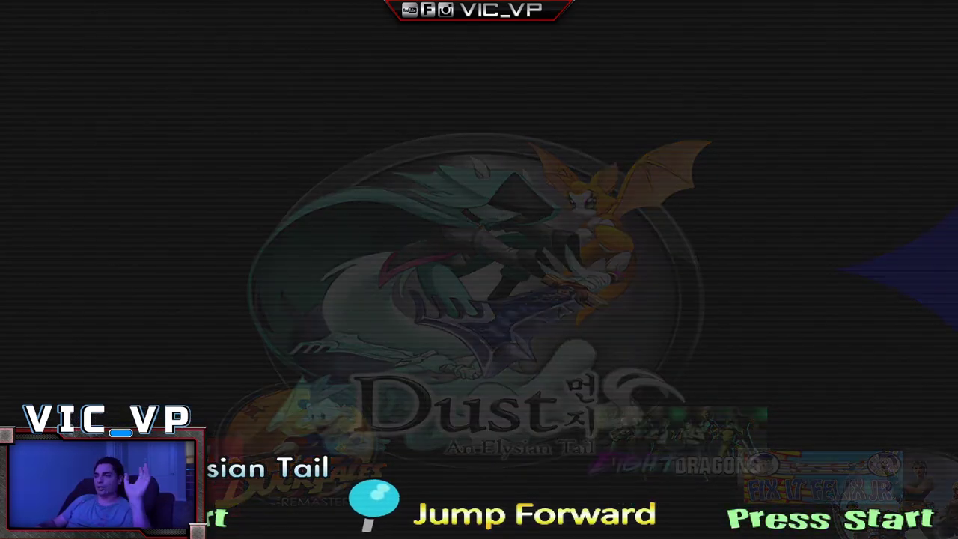
Browse the PC games from Dust past Fix It Felix Jr. and Fortnite to Gears Tactics
{"action": "key", "text": "Right"}
{"action": "key", "text": "Right"}
{"action": "key", "text": "Right"}
{"action": "key", "text": "Right"}
{"action": "key", "text": "Right"}
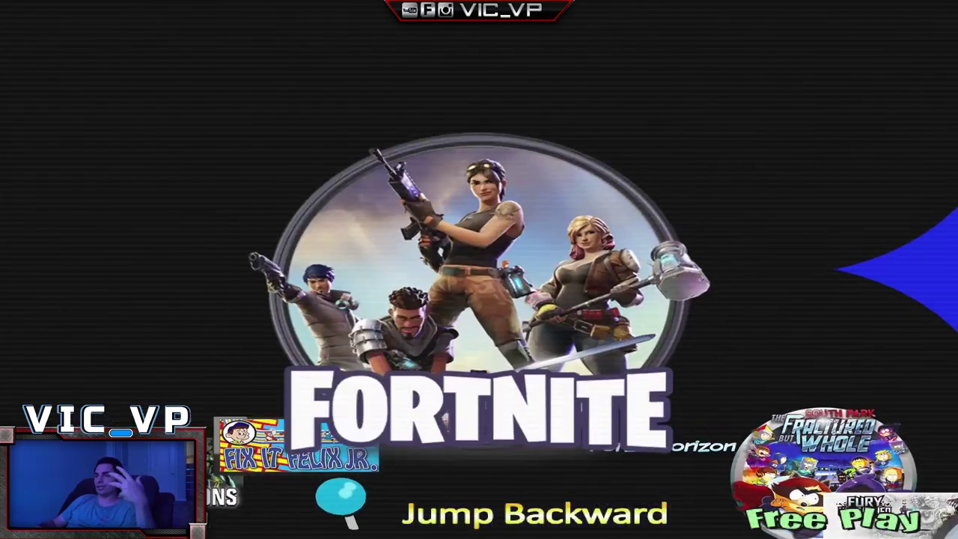
{"action": "key", "text": "Right"}
{"action": "key", "text": "Right"}
{"action": "key", "text": "Right"}
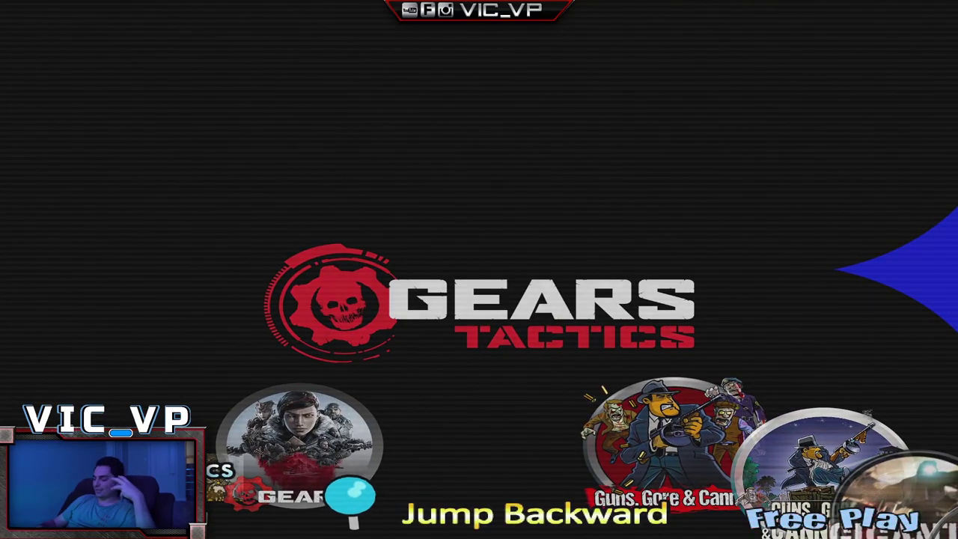
Move back and forth between Fury Unleashed and Gears Tactics, and stop at Gears 5
{"action": "key", "text": "Left"}
{"action": "key", "text": "Left"}
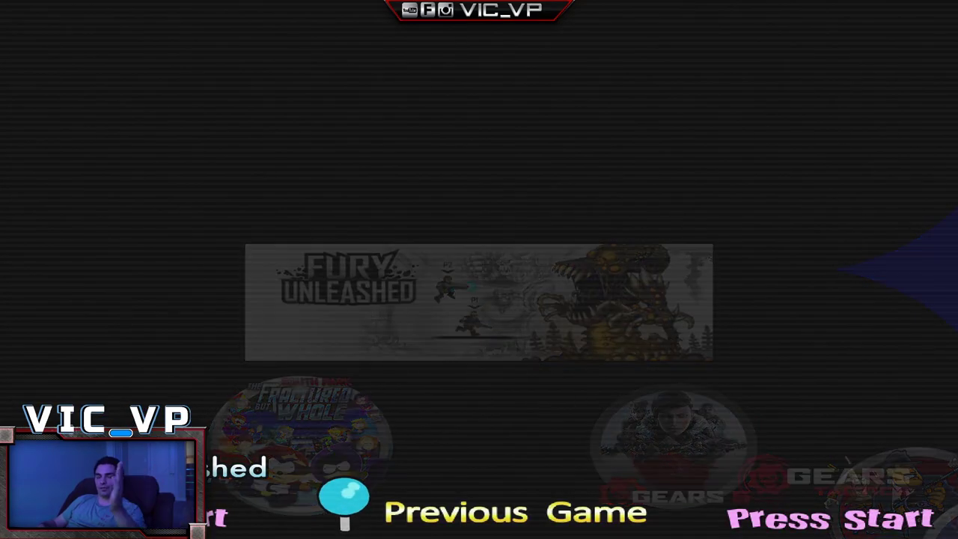
{"action": "key", "text": "Right"}
{"action": "key", "text": "Right"}
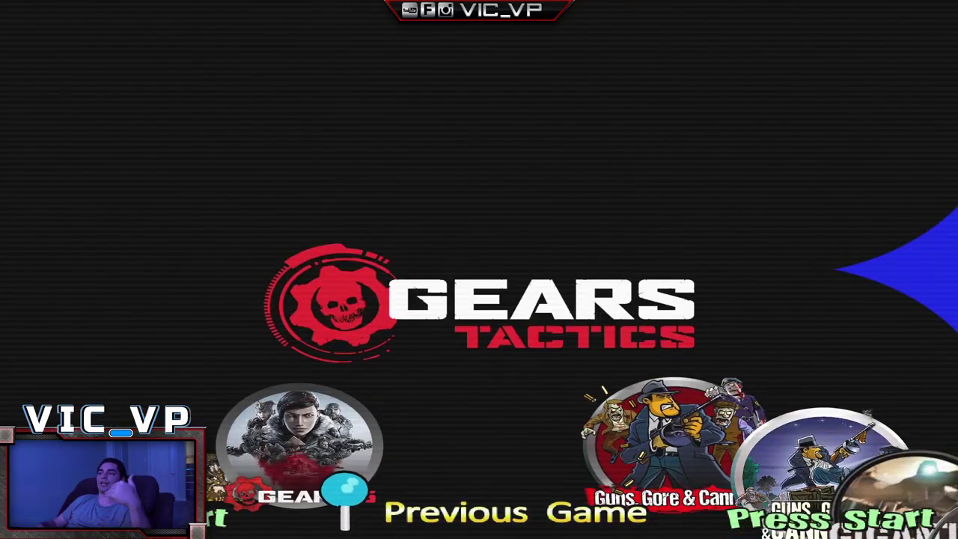
{"action": "key", "text": "Right"}
{"action": "key", "text": "Left"}
{"action": "key", "text": "Left"}
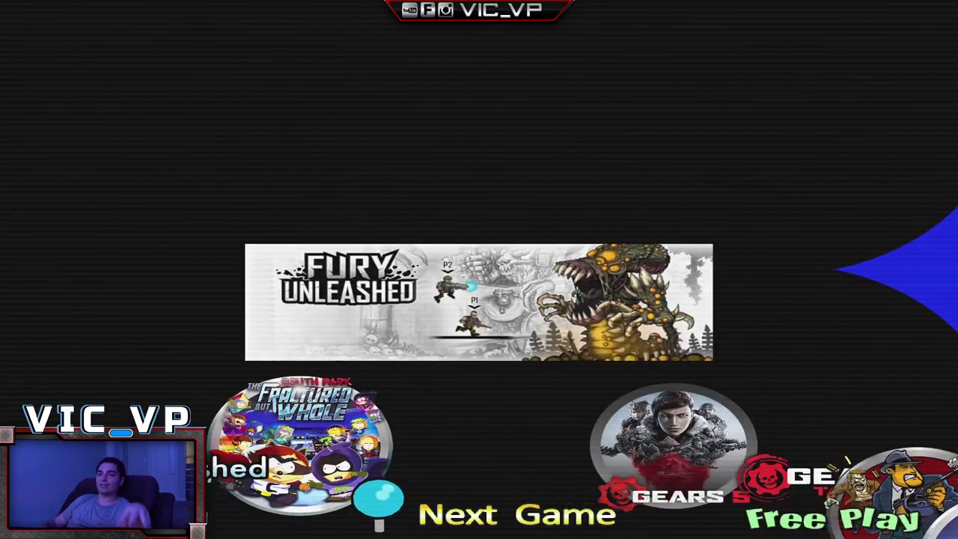
{"action": "key", "text": "Right"}
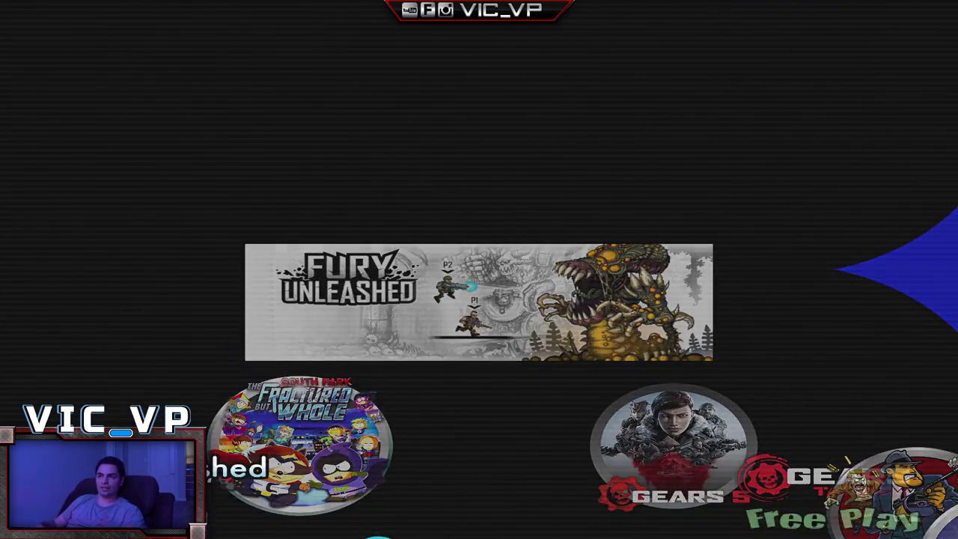
{"action": "key", "text": "Right"}
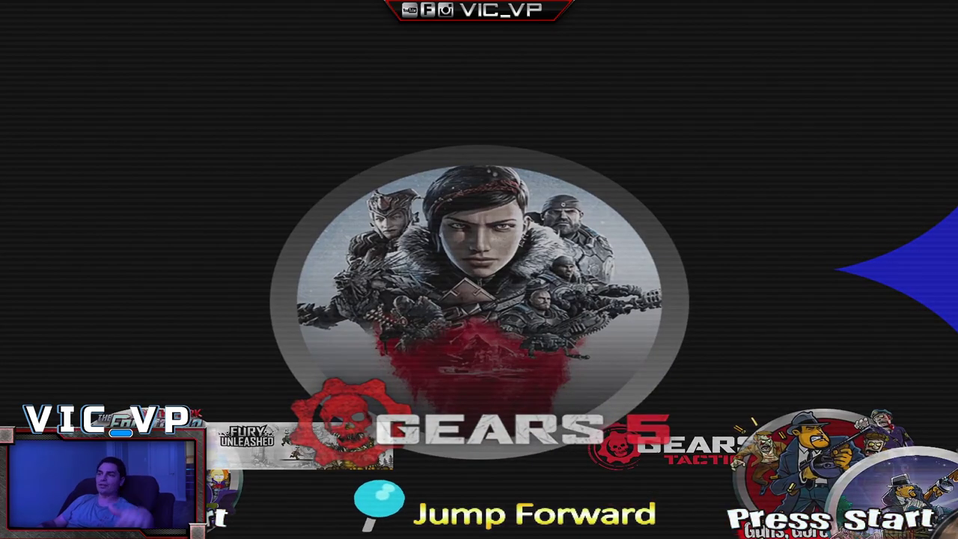
Browse the PC games past Grand Theft Auto V, GRID Autosport and Guacamelee! to Hammerwatch
{"action": "key", "text": "Right"}
{"action": "key", "text": "Right"}
{"action": "key", "text": "Right"}
{"action": "key", "text": "Right"}
{"action": "key", "text": "Right"}
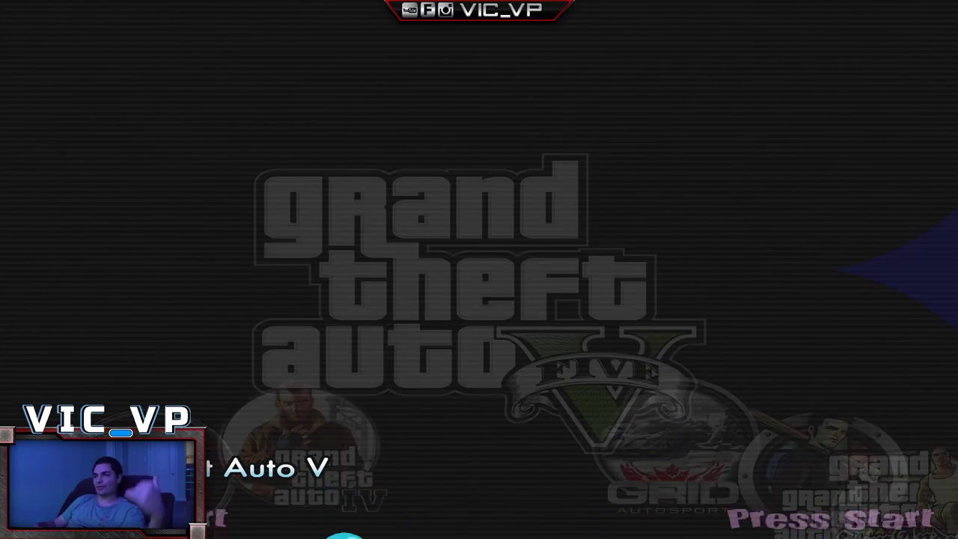
{"action": "key", "text": "Right"}
{"action": "key", "text": "Right"}
{"action": "key", "text": "Right"}
{"action": "key", "text": "Right"}
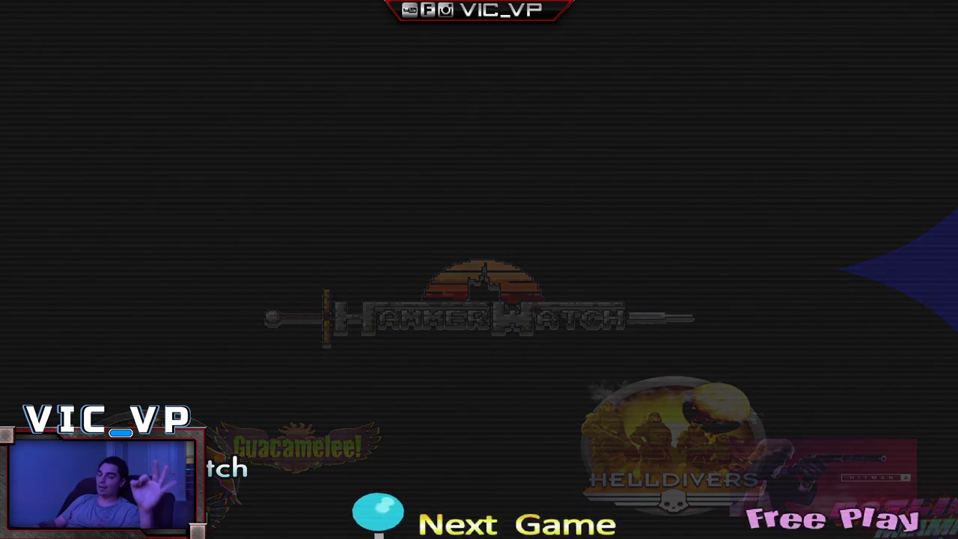
Browse on past Helldivers, Injustice 2 and Jay and Silent Bob Mall Brawl to John Wick Hex
{"action": "key", "text": "Right"}
{"action": "key", "text": "Right"}
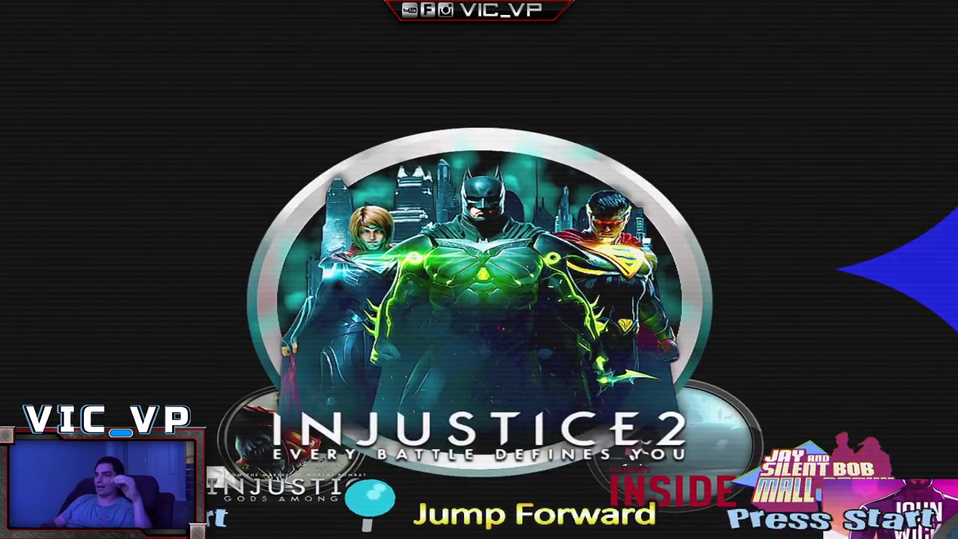
{"action": "key", "text": "Right"}
{"action": "key", "text": "Right"}
{"action": "key", "text": "Right"}
{"action": "key", "text": "Right"}
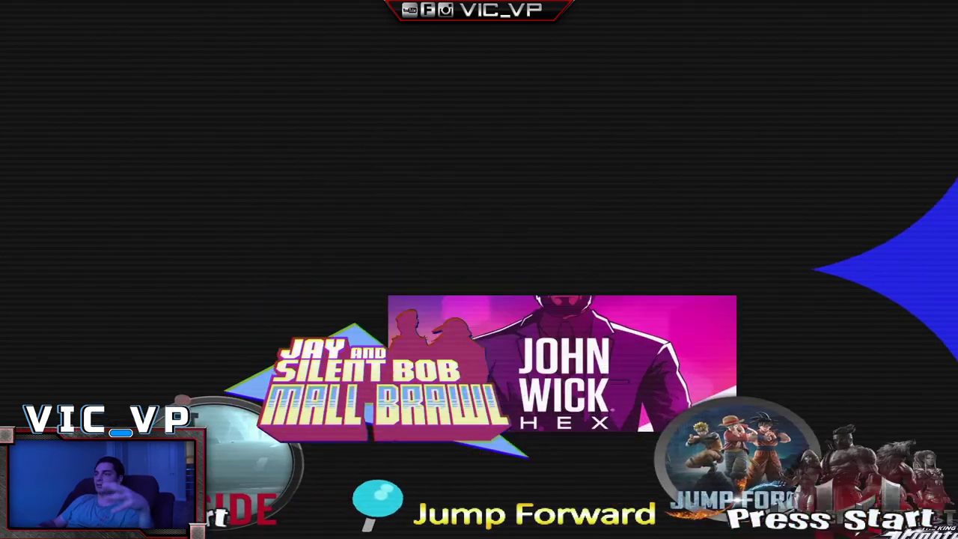
Browse the PC games from John Wick Hex past Marvel vs. Capcom Infinite to Monster Hunter World
{"action": "key", "text": "Right"}
{"action": "key", "text": "Right"}
{"action": "key", "text": "Right"}
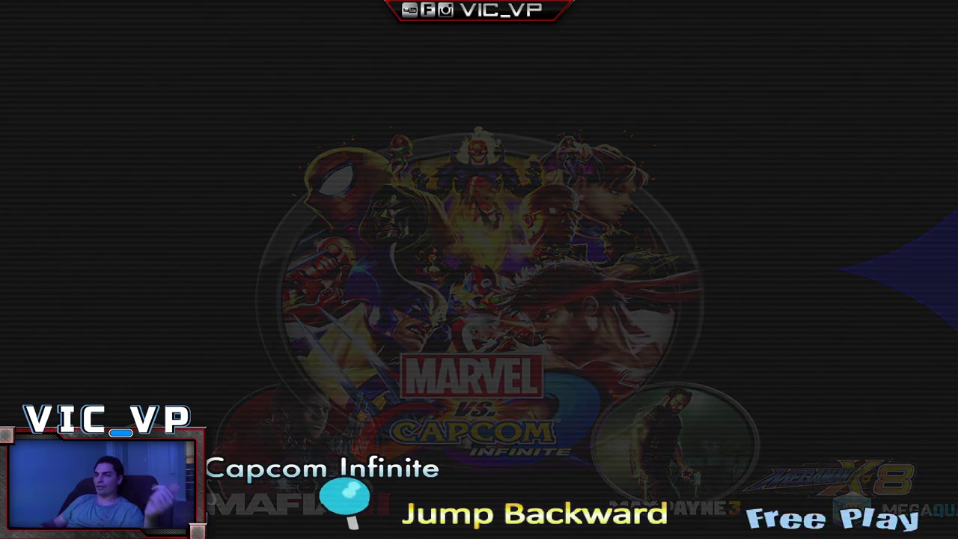
{"action": "key", "text": "Right"}
{"action": "key", "text": "Right"}
{"action": "key", "text": "Right"}
{"action": "key", "text": "Right"}
{"action": "key", "text": "Right"}
{"action": "key", "text": "Right"}
{"action": "key", "text": "Right"}
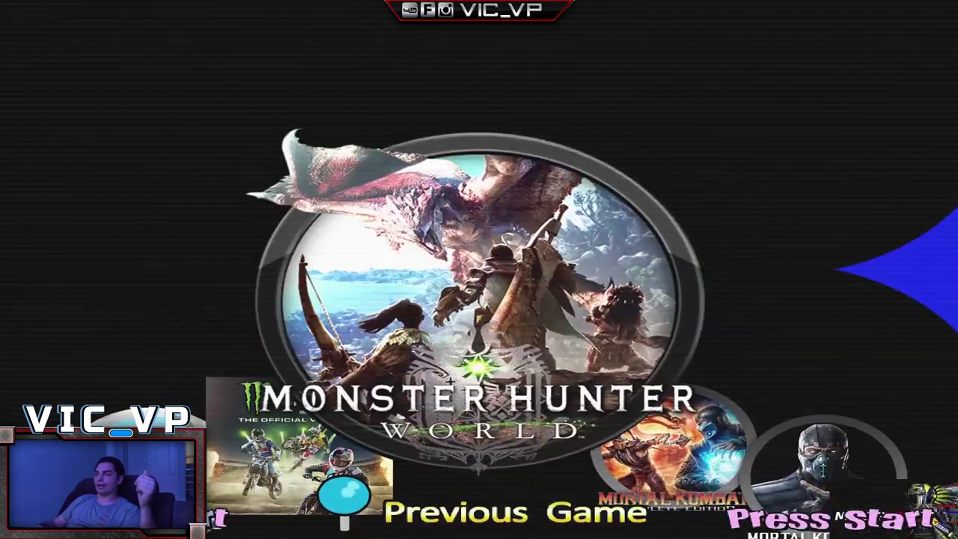
Browse past Moving Out, Mutant Year Zero and NASCAR Heat Evolution to Need for Speed Heat, and go back to NBA 2K Playgrounds 2
{"action": "key", "text": "Right"}
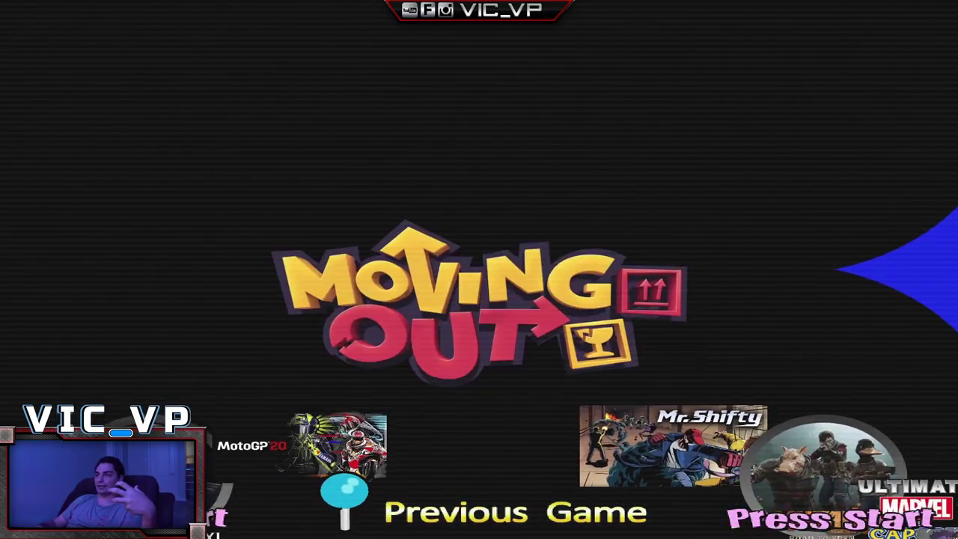
{"action": "key", "text": "Right"}
{"action": "key", "text": "Right"}
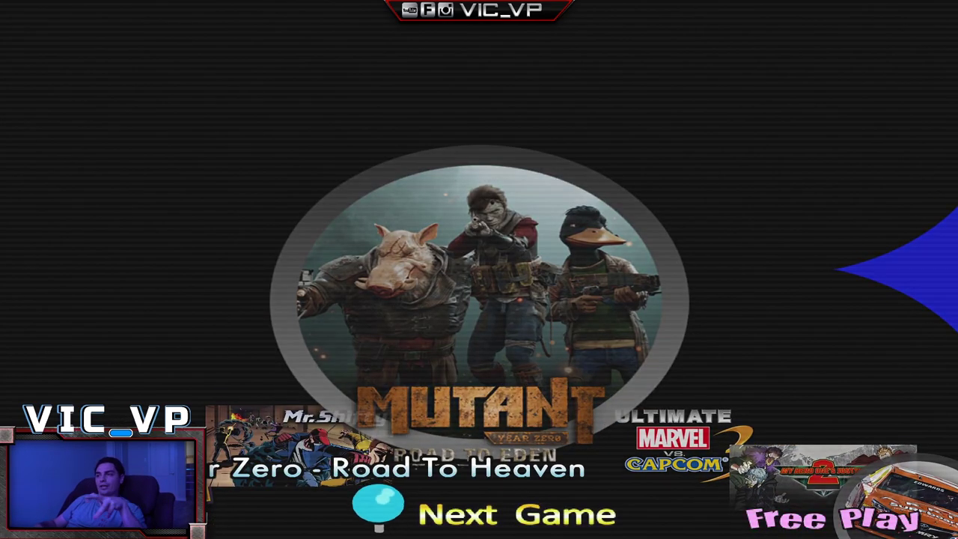
{"action": "key", "text": "Right"}
{"action": "key", "text": "Right"}
{"action": "key", "text": "Right"}
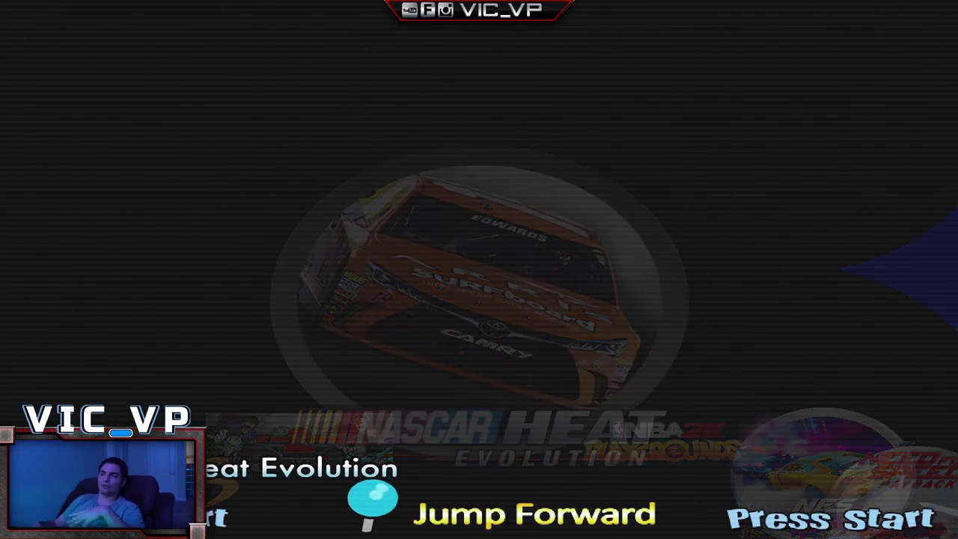
{"action": "key", "text": "Right"}
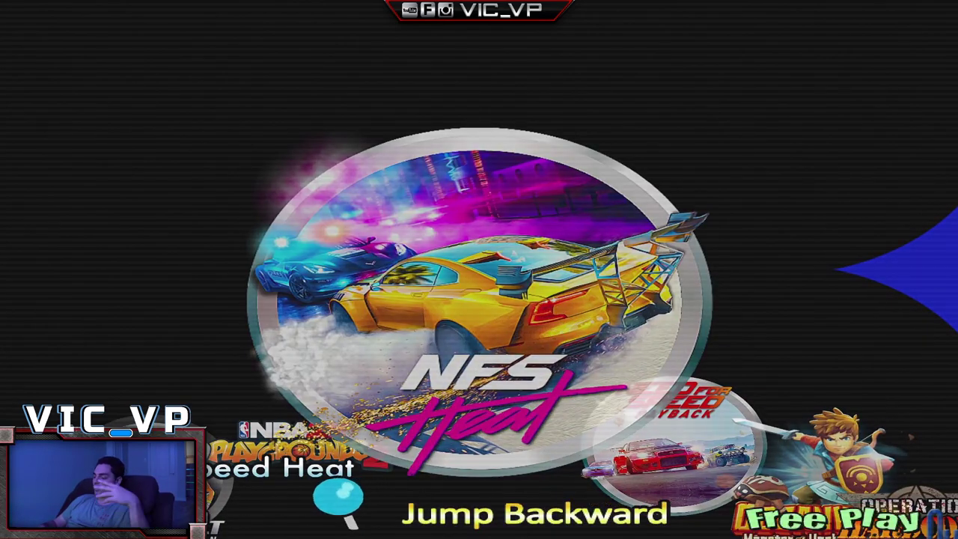
{"action": "key", "text": "Left"}
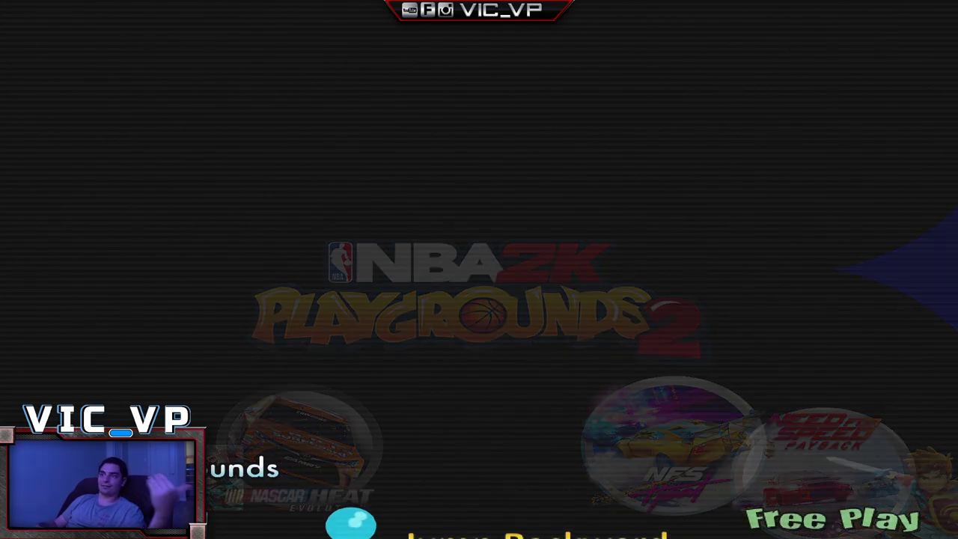
Browse the PC games from NBA 2K Playgrounds 2 to Operation Hardcore
{"action": "key", "text": "Right"}
{"action": "key", "text": "Right"}
{"action": "key", "text": "Right"}
{"action": "key", "text": "Right"}
{"action": "key", "text": "Right"}
{"action": "key", "text": "Right"}
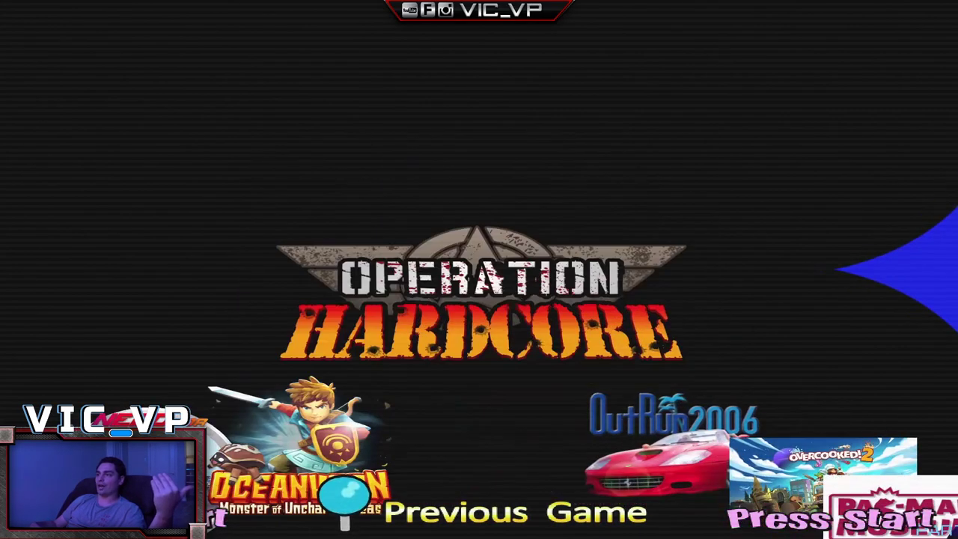
Browse on past OutRun 2006, Overcooked! 2 and Pool Panic to Pressure Overdrive
{"action": "key", "text": "Right"}
{"action": "key", "text": "Right"}
{"action": "key", "text": "Right"}
{"action": "key", "text": "Right"}
{"action": "key", "text": "Right"}
{"action": "key", "text": "Right"}
{"action": "key", "text": "Right"}
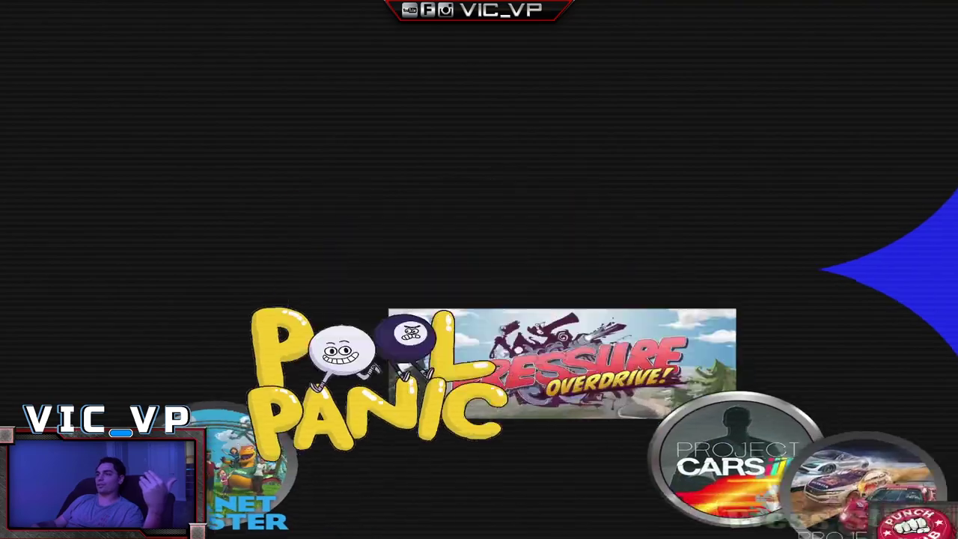
Browse the PC games past Project CARS and Resident Evil 7 to Retro City Rampage
{"action": "key", "text": "Right"}
{"action": "key", "text": "Right"}
{"action": "key", "text": "Shift_R"}
{"action": "key", "text": "Shift_R"}
{"action": "key", "text": "Shift_R"}
{"action": "key", "text": "Shift_R"}
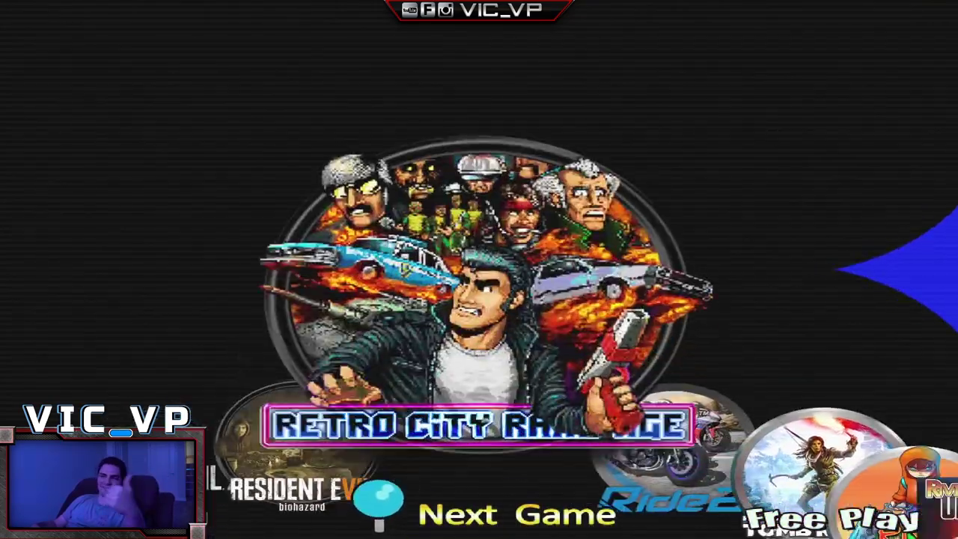
Browse past River City Ransom Underground and the RollerCoaster Tycoon games to RollerCoaster Tycoon Adventures
{"action": "key", "text": "Shift_R"}
{"action": "key", "text": "Shift_R"}
{"action": "key", "text": "Shift_R"}
{"action": "key", "text": "Shift_R"}
{"action": "key", "text": "Shift_R"}
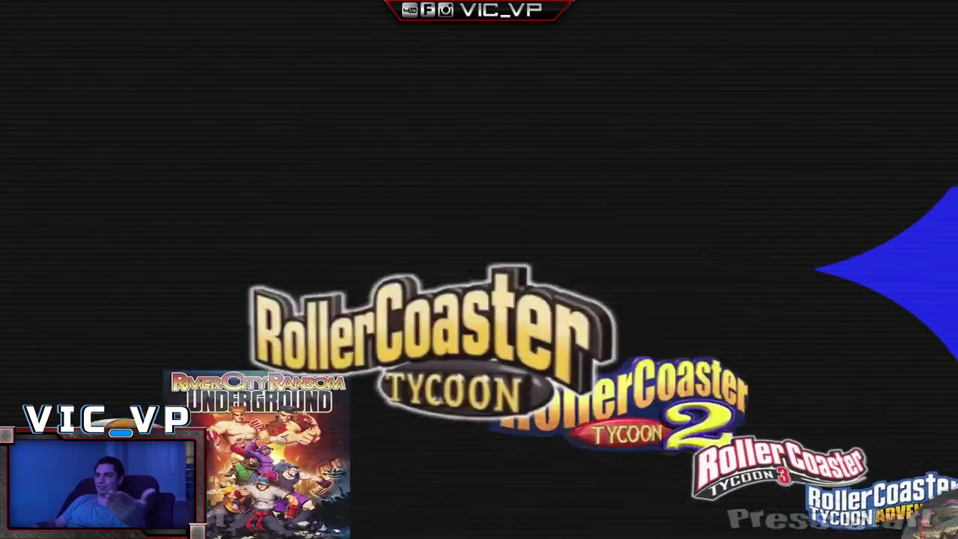
{"action": "key", "text": "Shift_L"}
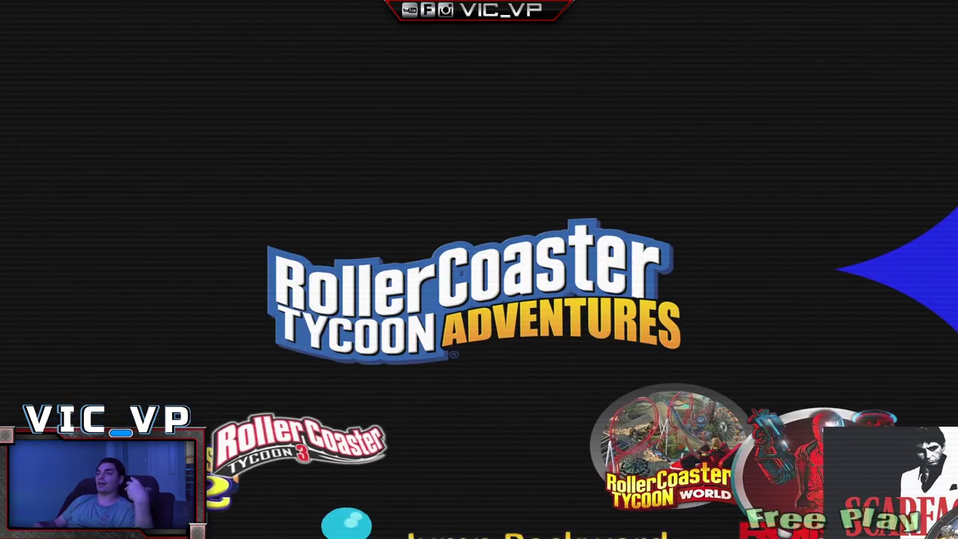
Browse the PC games past Serial Cleaner and Session to Shadow of the Tomb Raider
{"action": "key", "text": "Shift_R"}
{"action": "key", "text": "Shift_R"}
{"action": "key", "text": "Shift_R"}
{"action": "key", "text": "Shift_R"}
{"action": "key", "text": "Shift_R"}
{"action": "key", "text": "Shift_R"}
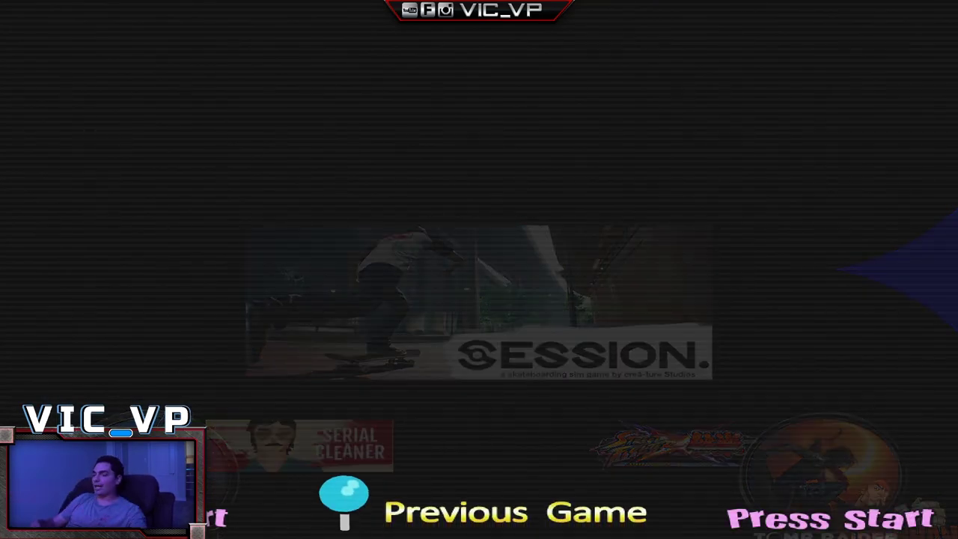
{"action": "key", "text": "Shift_R"}
{"action": "key", "text": "Shift_R"}
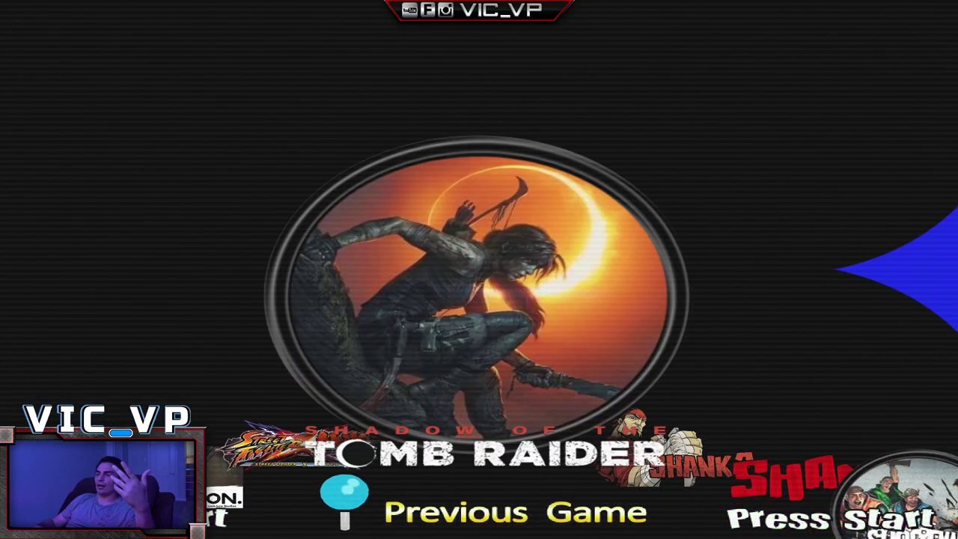
Browse on past Shank 2, Shank and Skullgirls to SkyKeepers
{"action": "key", "text": "Shift_R"}
{"action": "key", "text": "Shift_R"}
{"action": "key", "text": "Shift_R"}
{"action": "key", "text": "Shift_R"}
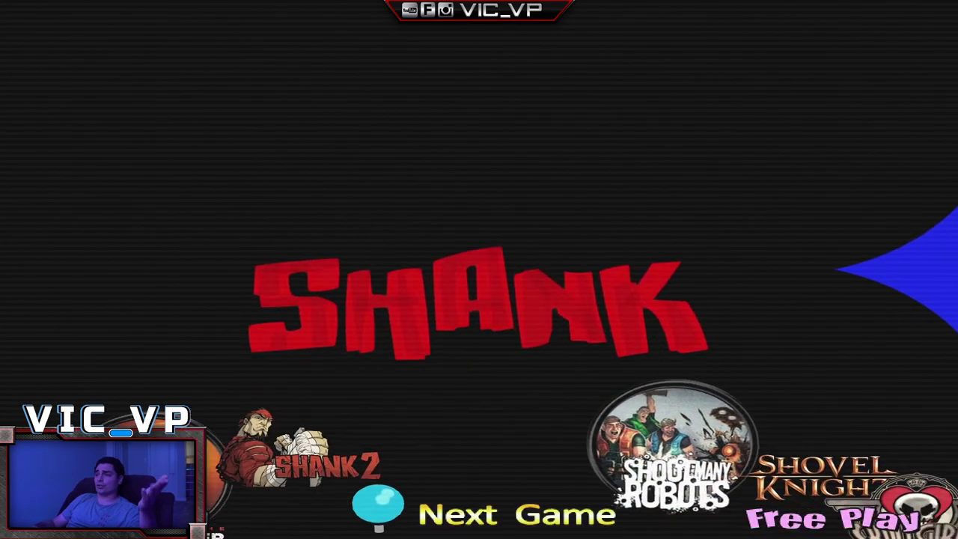
{"action": "key", "text": "Shift_R"}
{"action": "key", "text": "Shift_R"}
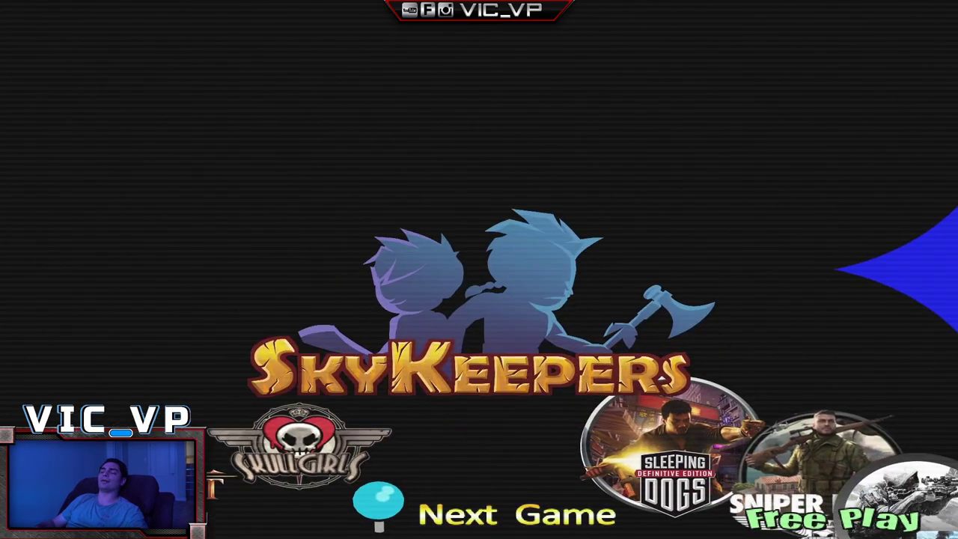
Run through the rest of the PC games and around to the start of the list, stopping at Aliens
{"action": "key", "text": "Shift_R"}
{"action": "key", "text": "Shift_R"}
{"action": "key", "text": "Shift_R"}
{"action": "key", "text": "Shift_R"}
{"action": "key", "text": "Shift_R"}
{"action": "key", "text": "Shift_R"}
{"action": "key", "text": "Shift_R"}
{"action": "key", "text": "Shift_R"}
{"action": "key", "text": "Shift_R"}
{"action": "key", "text": "Shift_R"}
{"action": "key", "text": "Shift_R"}
{"action": "key", "text": "Shift_R"}
{"action": "key", "text": "Shift_R"}
{"action": "key", "text": "Shift_R"}
{"action": "key", "text": "Shift_R"}
{"action": "key", "text": "Shift_R"}
{"action": "key", "text": "Shift_R"}
{"action": "key", "text": "Shift_R"}
{"action": "key", "text": "Shift_R"}
{"action": "key", "text": "Shift_R"}
{"action": "key", "text": "Shift_R"}
{"action": "key", "text": "Shift_R"}
{"action": "key", "text": "Shift_R"}
{"action": "key", "text": "Shift_R"}
{"action": "key", "text": "Shift_R"}
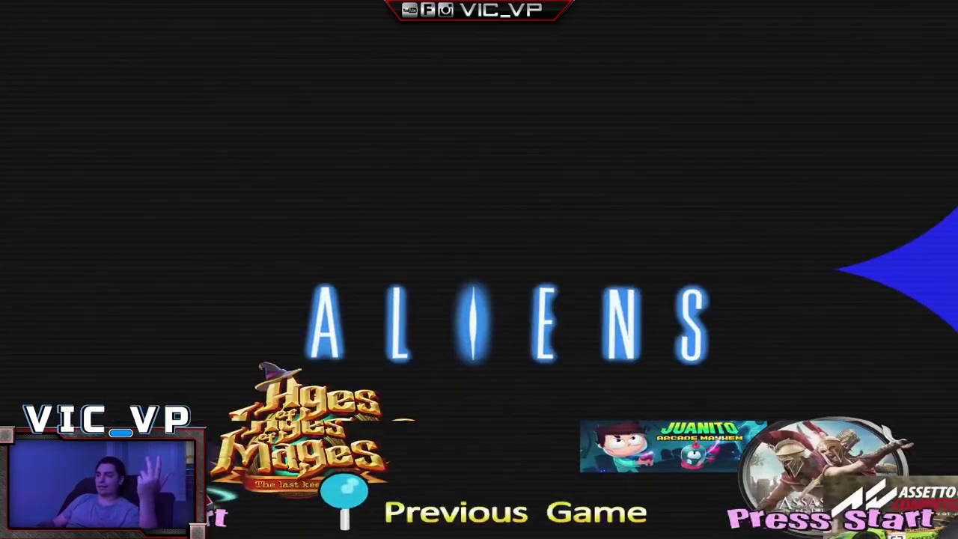
Browse the PC games from Aliens past Bloody Zombies to Boet Fighter
{"action": "key", "text": "Shift_R"}
{"action": "key", "text": "Shift_R"}
{"action": "key", "text": "Shift_R"}
{"action": "key", "text": "Shift_R"}
{"action": "key", "text": "Shift_R"}
{"action": "key", "text": "Shift_R"}
{"action": "key", "text": "Shift_R"}
{"action": "key", "text": "Shift_R"}
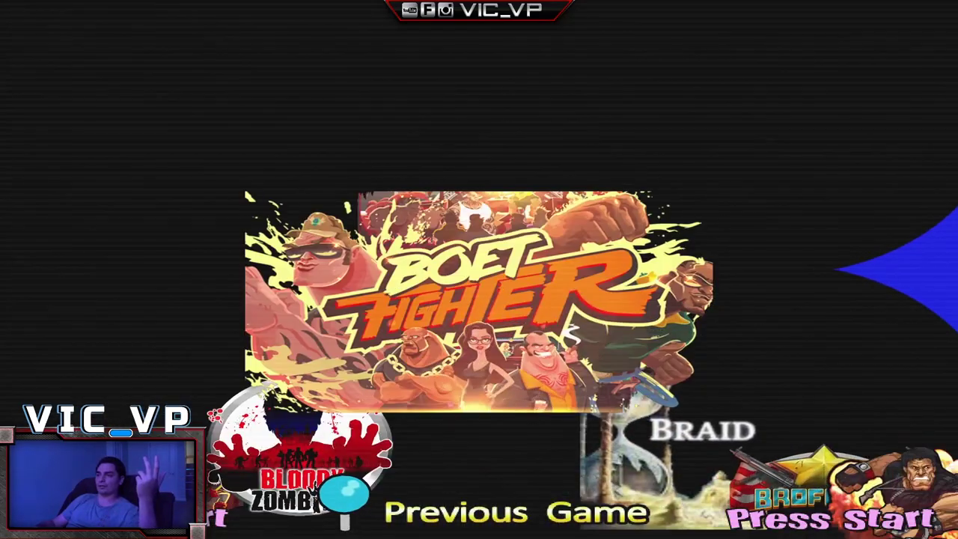
Browse on past Braid, Castle Crashers and Celeste to Cities Skylines
{"action": "key", "text": "Shift_R"}
{"action": "key", "text": "Shift_R"}
{"action": "key", "text": "Shift_R"}
{"action": "key", "text": "Shift_R"}
{"action": "key", "text": "Shift_R"}
{"action": "key", "text": "Shift_R"}
{"action": "key", "text": "Shift_R"}
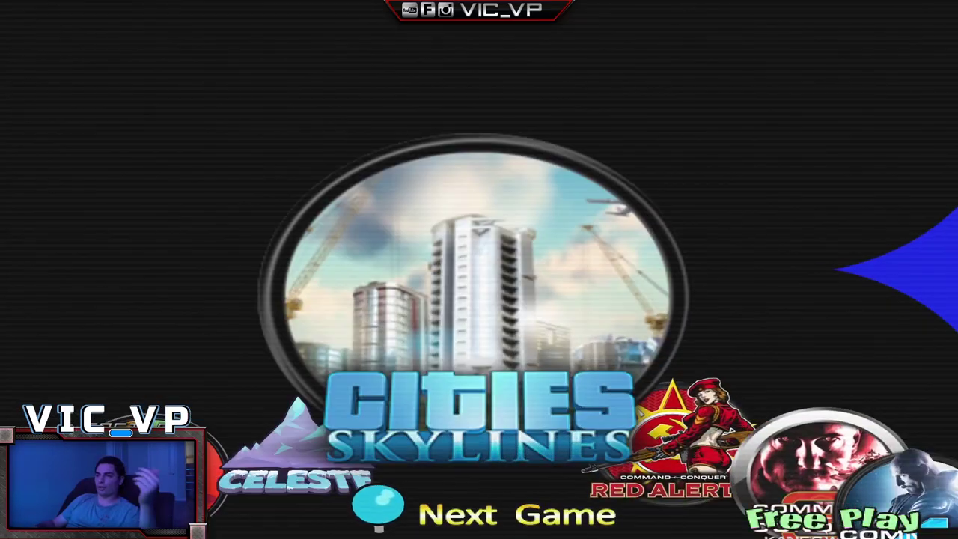
Browse the Command & Conquer games from Red Alert 3 to Command & Conquer 4 - Tiberian Twilight
{"action": "key", "text": "Shift_L"}
{"action": "key", "text": "Shift_L"}
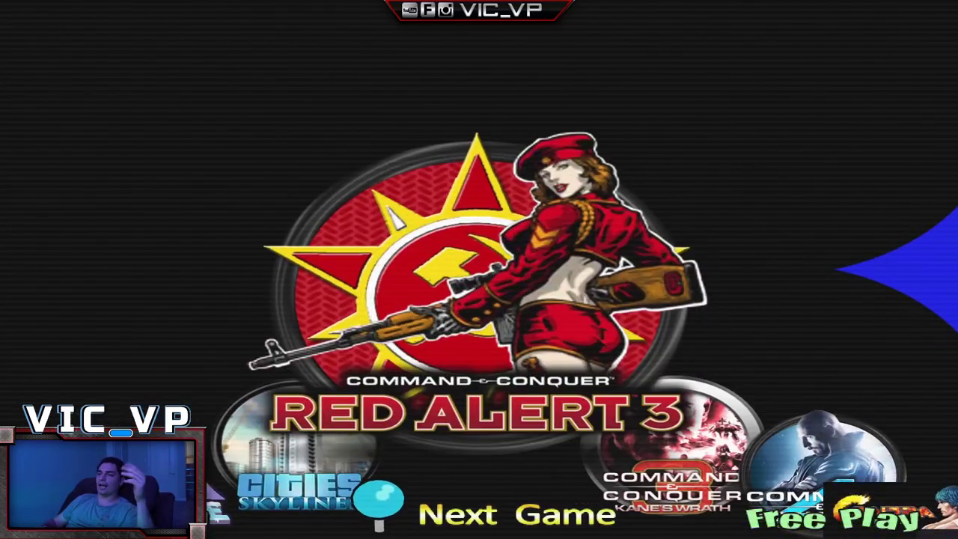
{"action": "key", "text": "Shift_R"}
{"action": "key", "text": "Shift_R"}
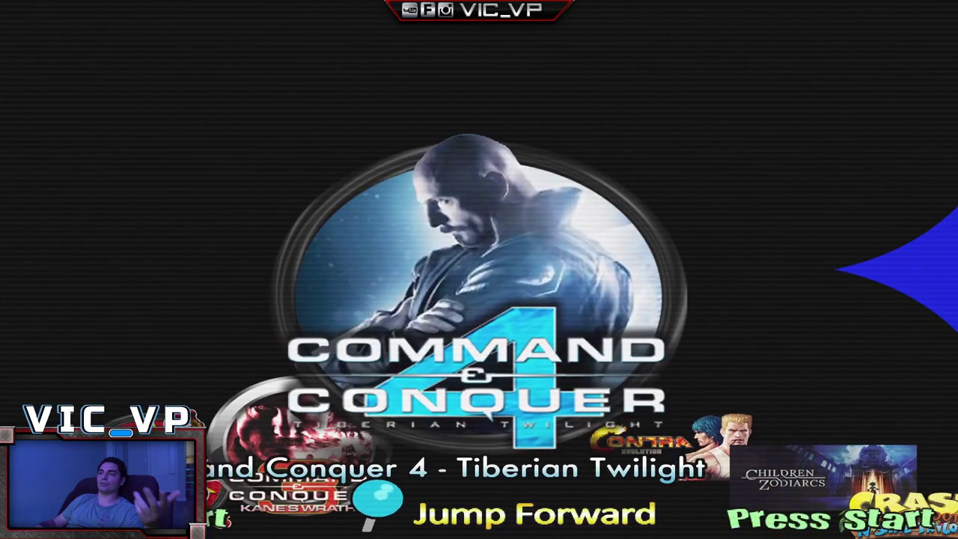
Go back through the PC games from Command & Conquer 4 to Celeste
{"action": "key", "text": "Shift_R"}
{"action": "key", "text": "Shift_L"}
{"action": "key", "text": "Shift_L"}
{"action": "key", "text": "Shift_L"}
{"action": "key", "text": "Shift_L"}
{"action": "key", "text": "Shift_L"}
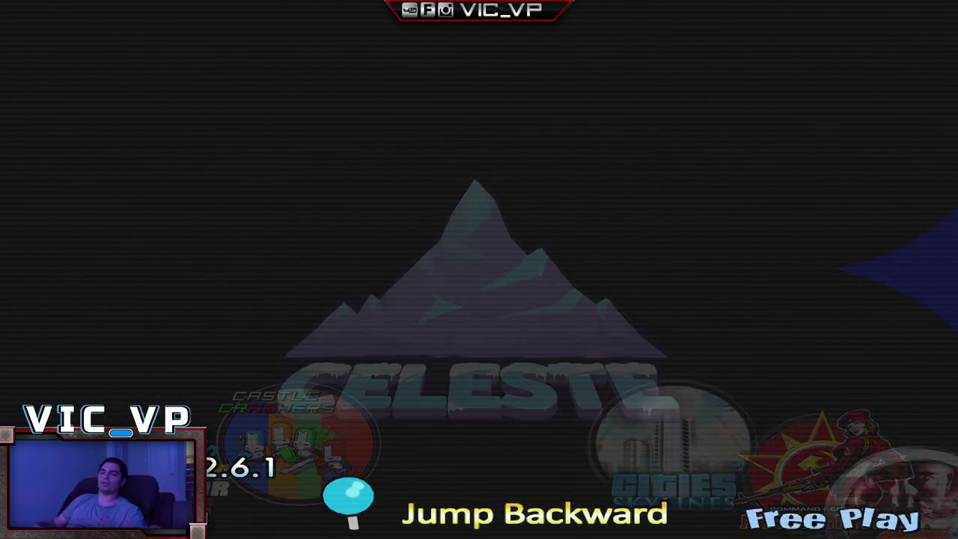
Return from Celeste past Cities Skylines and Red Alert 3 to Command & Conquer 4
{"action": "key", "text": "Shift_R"}
{"action": "key", "text": "Shift_R"}
{"action": "key", "text": "Shift_R"}
{"action": "key", "text": "Shift_R"}
{"action": "key", "text": "Shift_R"}
{"action": "key", "text": "Shift_R"}
{"action": "key", "text": "Shift_R"}
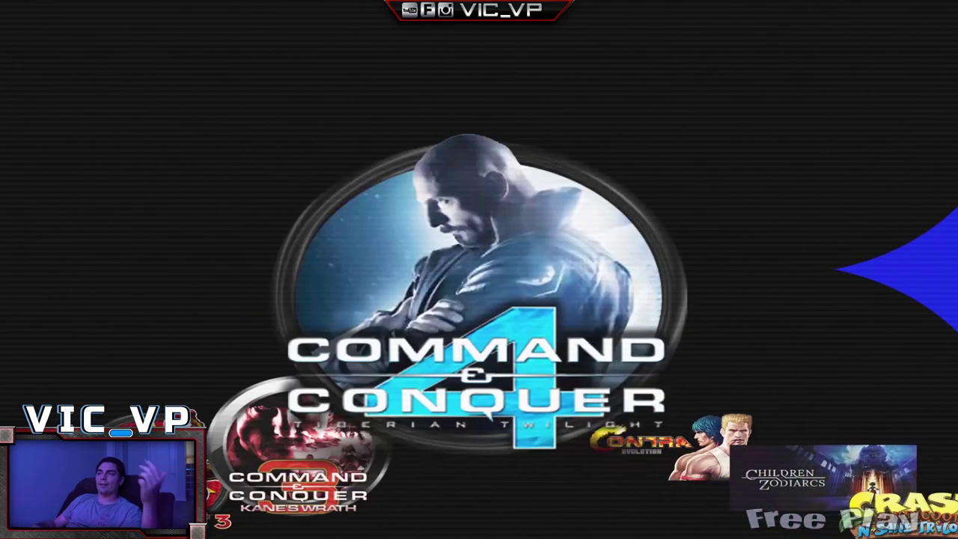
Browse past Contra Evolution, Cuphead and Daytona Championship USA to Dead or Alive 6
{"action": "key", "text": "Shift_R"}
{"action": "key", "text": "Shift_R"}
{"action": "key", "text": "Shift_R"}
{"action": "key", "text": "Shift_R"}
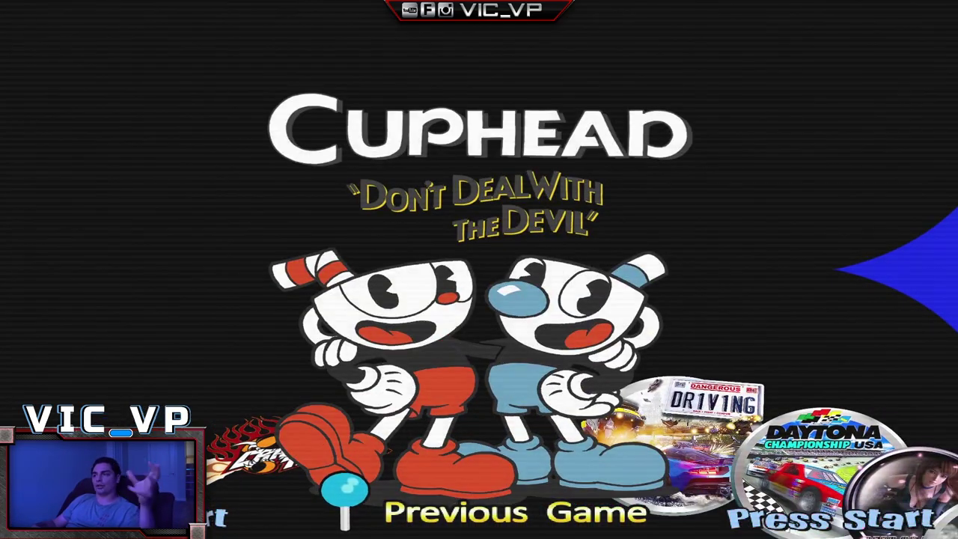
{"action": "key", "text": "Shift_R"}
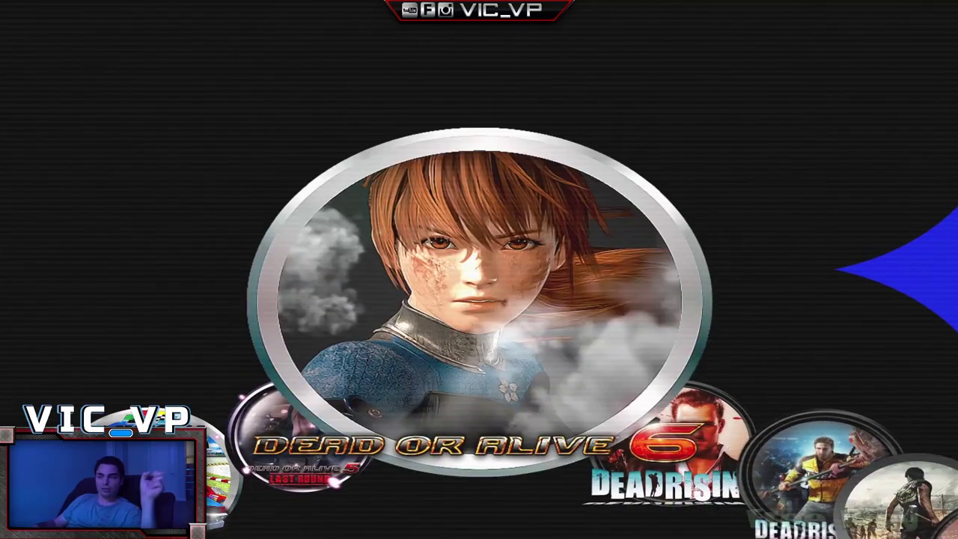
Browse the PC games past Dead Rising and Dragon Ball FighterZ to Dragon Ball Z Kakarot
{"action": "key", "text": "Shift_R"}
{"action": "key", "text": "Shift_R"}
{"action": "key", "text": "Shift_R"}
{"action": "key", "text": "Shift_R"}
{"action": "key", "text": "Shift_R"}
{"action": "key", "text": "Shift_R"}
{"action": "key", "text": "Shift_R"}
{"action": "key", "text": "Shift_R"}
{"action": "key", "text": "Shift_R"}
{"action": "key", "text": "Shift_R"}
{"action": "key", "text": "Shift_R"}
{"action": "key", "text": "Shift_R"}
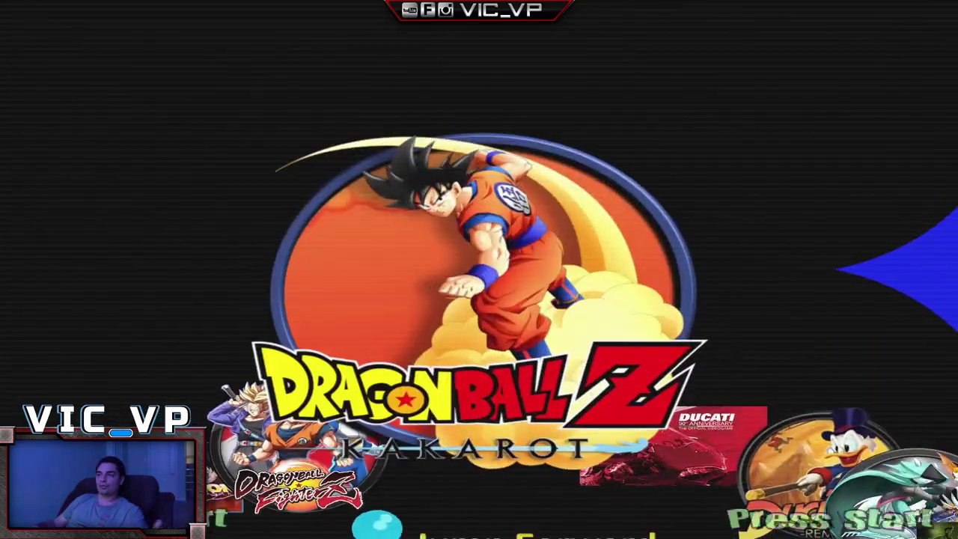
Browse on past DuckTales Remastered, Gears 5 and Gears Tactics to Guns, Gore & Cannoli
{"action": "key", "text": "Shift_R"}
{"action": "key", "text": "Shift_R"}
{"action": "key", "text": "Shift_R"}
{"action": "key", "text": "Shift_R"}
{"action": "key", "text": "Shift_R"}
{"action": "key", "text": "Shift_R"}
{"action": "key", "text": "Shift_R"}
{"action": "key", "text": "Shift_R"}
{"action": "key", "text": "Shift_R"}
{"action": "key", "text": "Shift_R"}
{"action": "key", "text": "Shift_R"}
{"action": "key", "text": "Shift_R"}
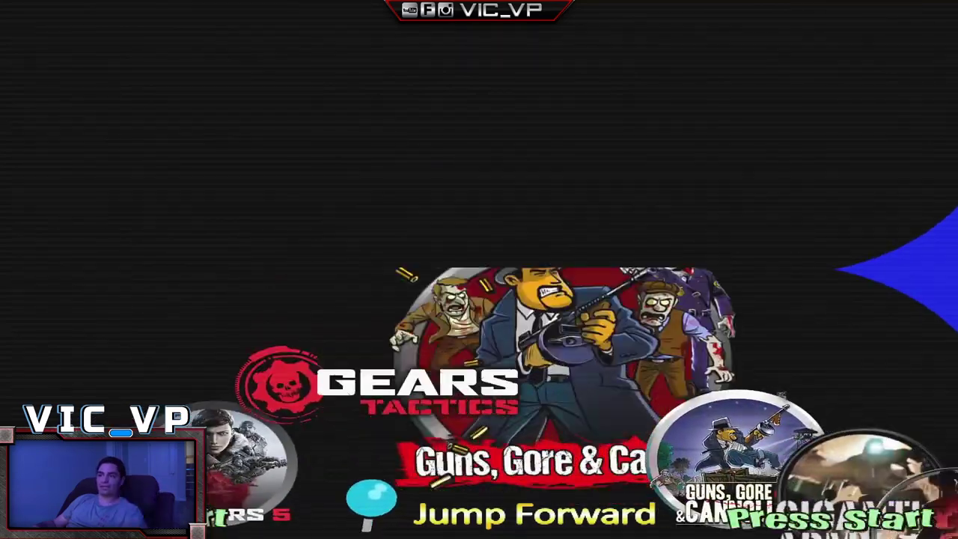
Go back to Gears Tactics, and browse forward past Guns, Gore & Cannoli to Guns, Gore & Cannoli 2
{"action": "key", "text": "Shift_R"}
{"action": "key", "text": "Shift_L"}
{"action": "key", "text": "Shift_L"}
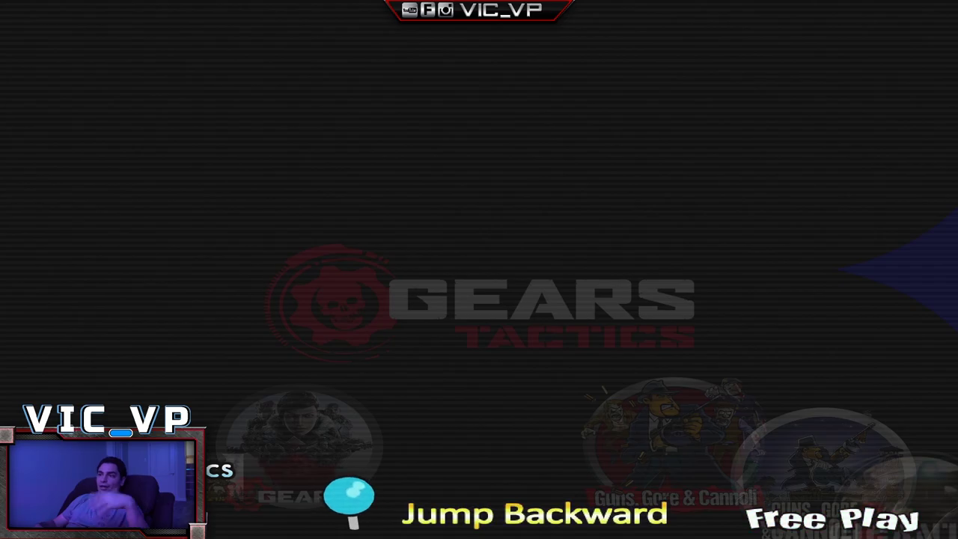
{"action": "key", "text": "Shift_R"}
{"action": "key", "text": "Shift_R"}
{"action": "key", "text": "Shift_R"}
{"action": "key", "text": "Shift_R"}
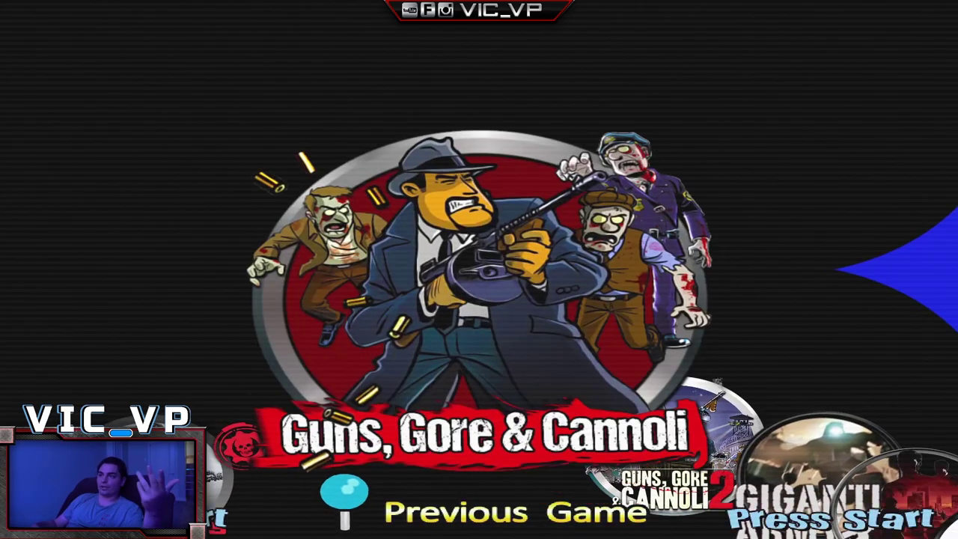
{"action": "key", "text": "Shift_R"}
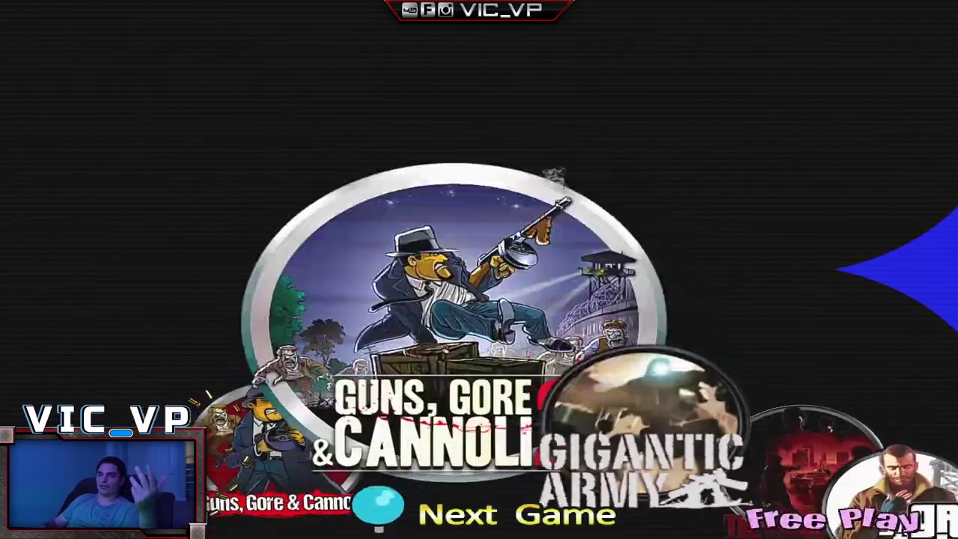
Move backward through the PC games past DuckTales Remastered and Devil's Dare to Daytona Championship USA
{"action": "key", "text": "Down"}
{"action": "key", "text": "Down"}
{"action": "key", "text": "Down"}
{"action": "key", "text": "Down"}
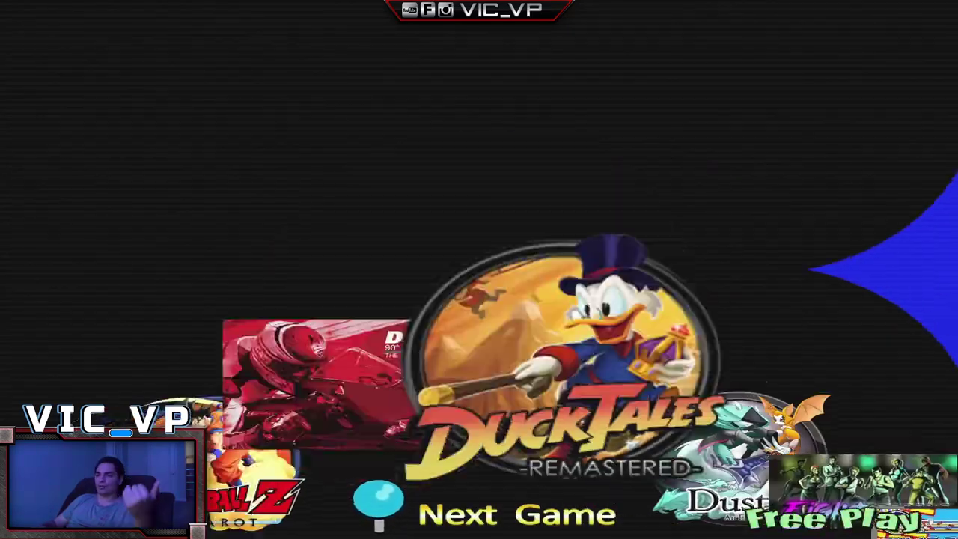
{"action": "key", "text": "Down"}
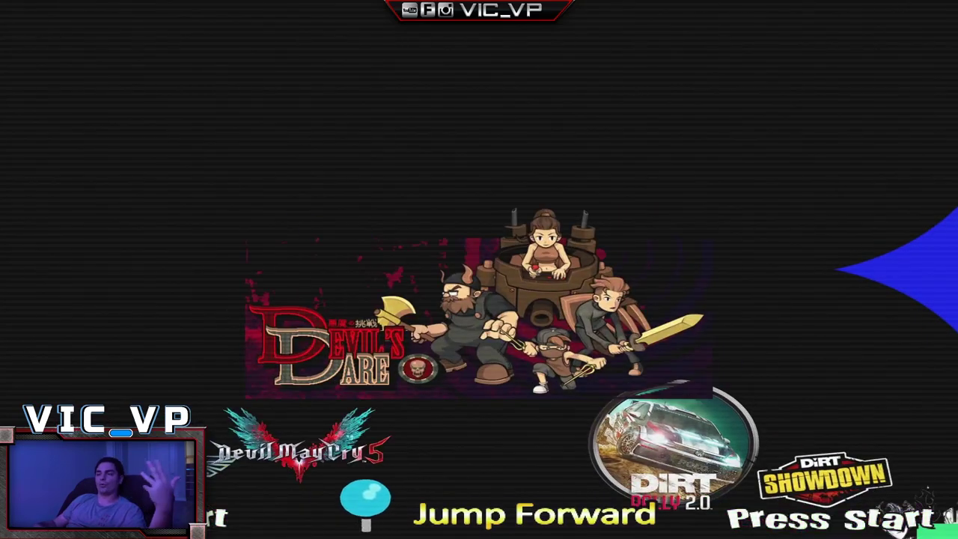
{"action": "key", "text": "Up"}
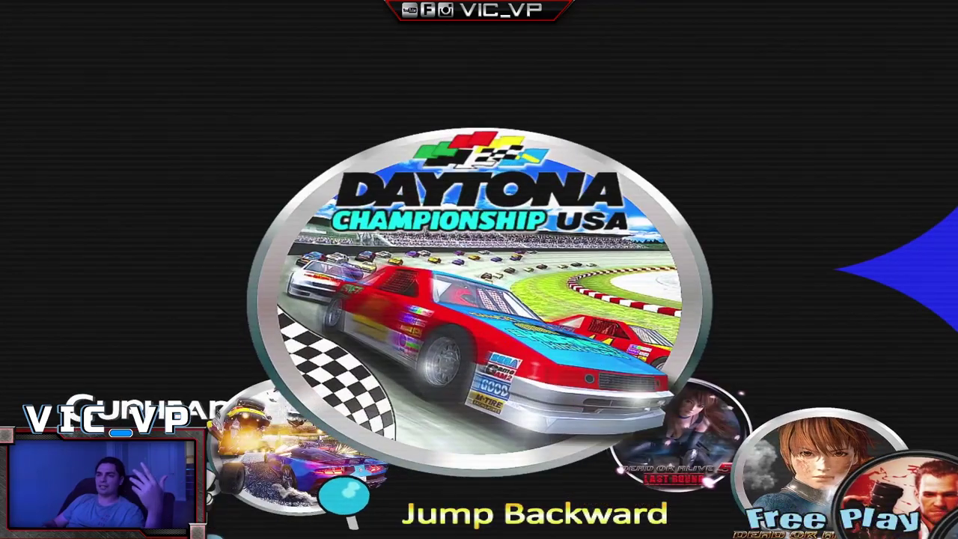
Browse backward through the PC games past Command & Conquer 3 Kane's Wrath to Expendabros
{"action": "key", "text": "Left"}
{"action": "key", "text": "Left"}
{"action": "key", "text": "Left"}
{"action": "key", "text": "Left"}
{"action": "key", "text": "Left"}
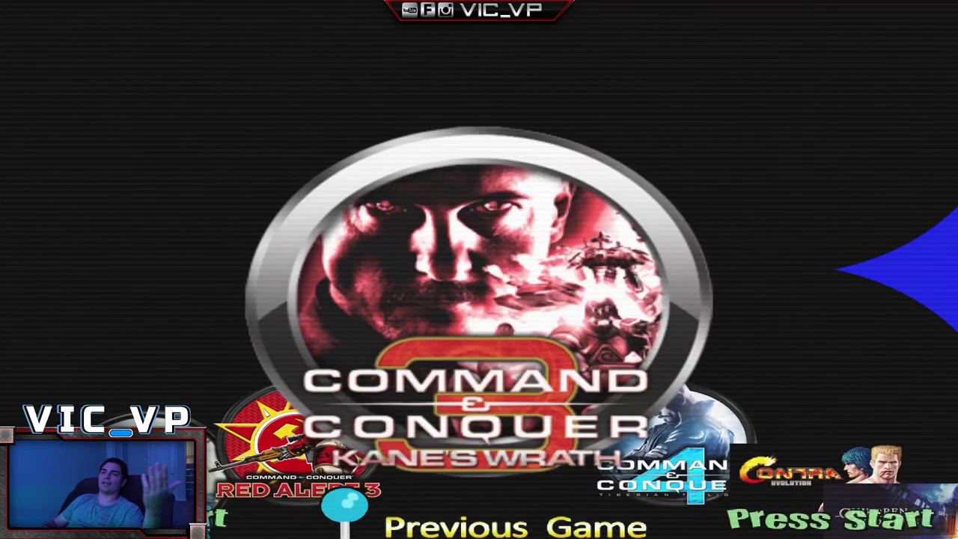
{"action": "key", "text": "Right"}
{"action": "key", "text": "Right"}
{"action": "key", "text": "Right"}
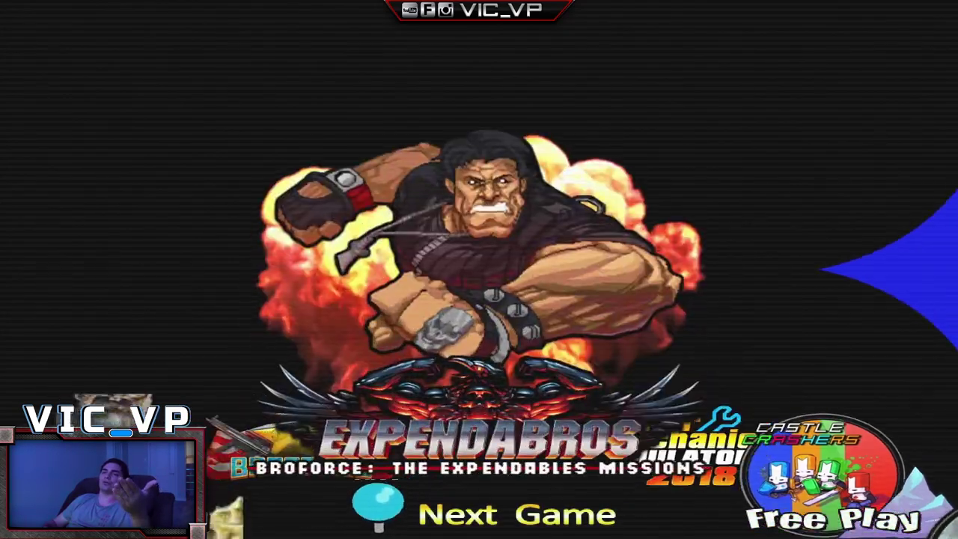
Continue backward past BlazBlue Continuum Shift Extend and Juanito Arcade Mayhem to Ages of Mages
{"action": "key", "text": "Right"}
{"action": "key", "text": "Right"}
{"action": "key", "text": "Right"}
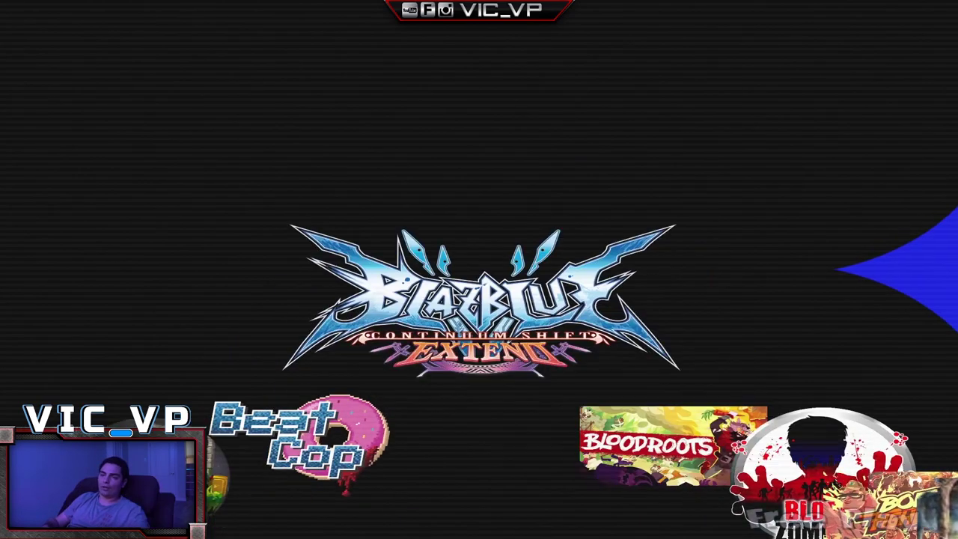
{"action": "key", "text": "Left"}
{"action": "key", "text": "Left"}
{"action": "key", "text": "Left"}
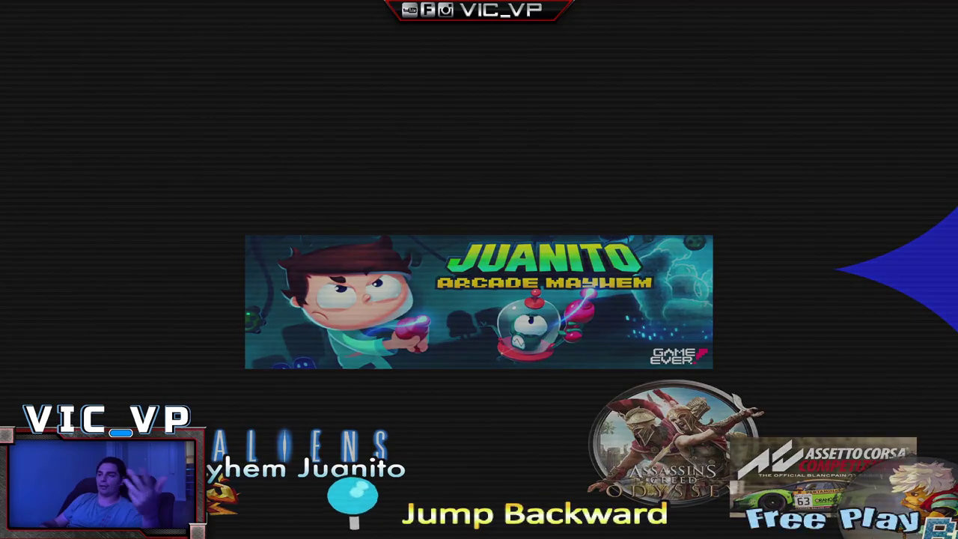
{"action": "key", "text": "Left"}
{"action": "key", "text": "Left"}
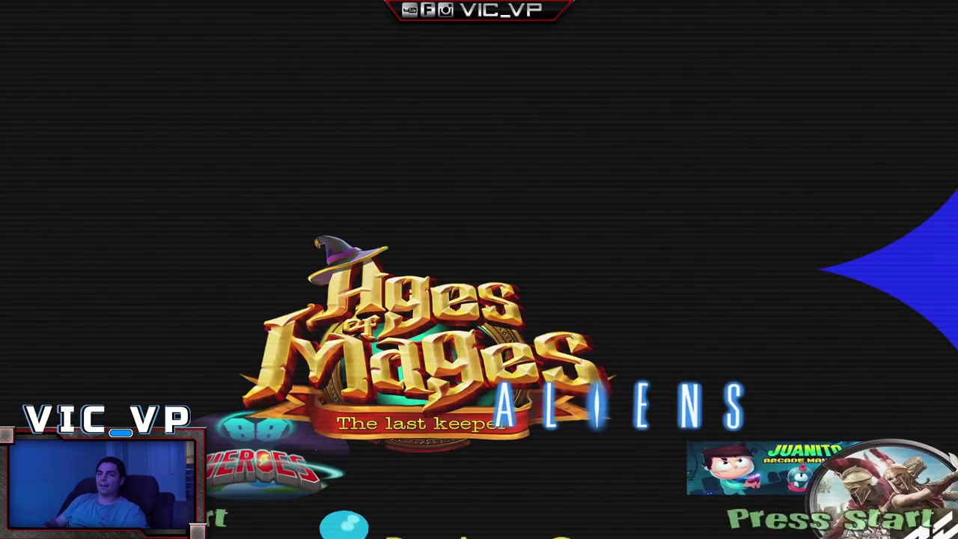
Keep browsing backward past the start of the PC games list, wrapping around to Tomb Raider GOTY Edition
{"action": "key", "text": "Left"}
{"action": "key", "text": "Left"}
{"action": "key", "text": "Left"}
{"action": "key", "text": "Left"}
{"action": "key", "text": "Left"}
{"action": "key", "text": "Left"}
{"action": "key", "text": "Right"}
{"action": "key", "text": "Left"}
{"action": "key", "text": "Left"}
{"action": "key", "text": "Left"}
{"action": "key", "text": "Left"}
{"action": "key", "text": "Left"}
{"action": "key", "text": "Left"}
{"action": "key", "text": "Left"}
{"action": "key", "text": "Left"}
{"action": "key", "text": "Left"}
{"action": "key", "text": "Left"}
{"action": "key", "text": "Left"}
{"action": "key", "text": "Left"}
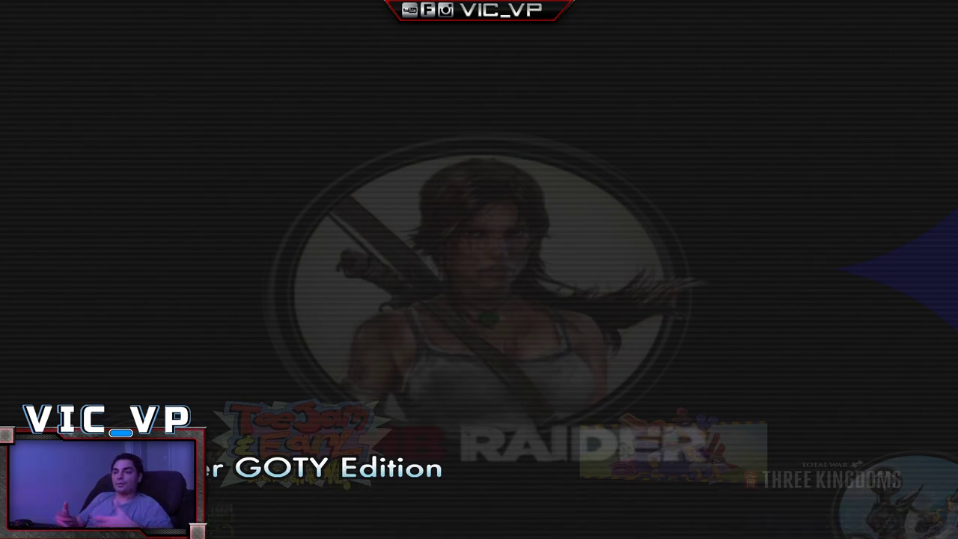
Leave the PC games, open HyperSpin Search and search all systems by name for "streets of"
{"action": "key", "text": "Escape"}
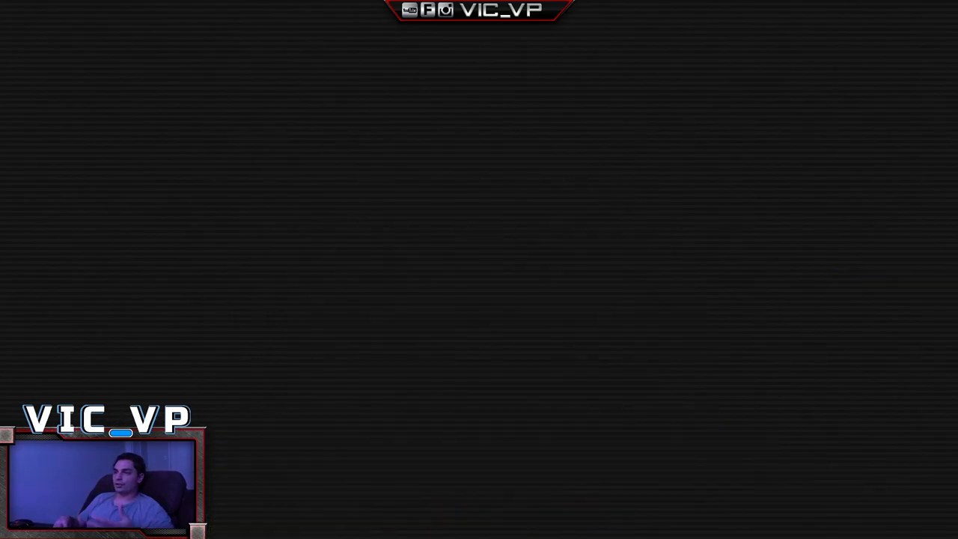
{"action": "key", "text": "Down"}
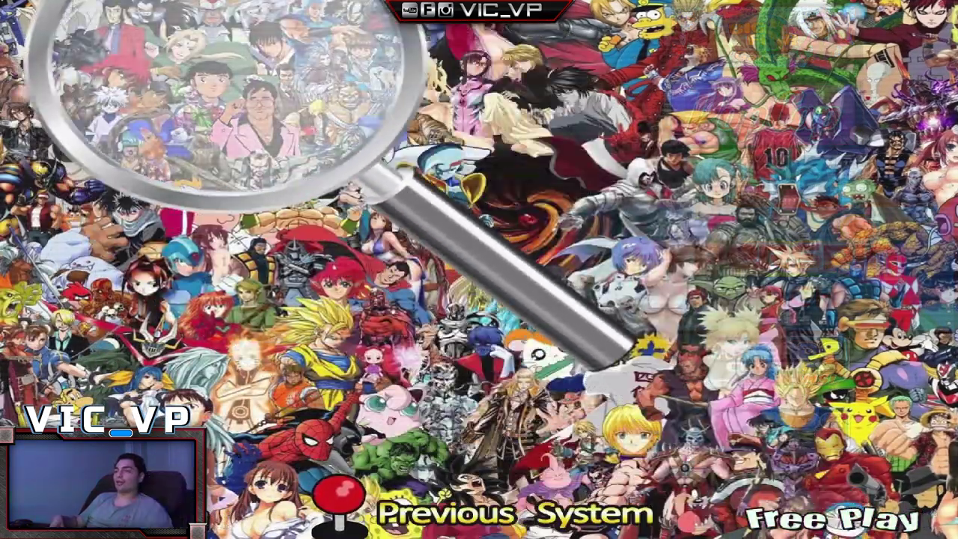
{"action": "key", "text": "Return"}
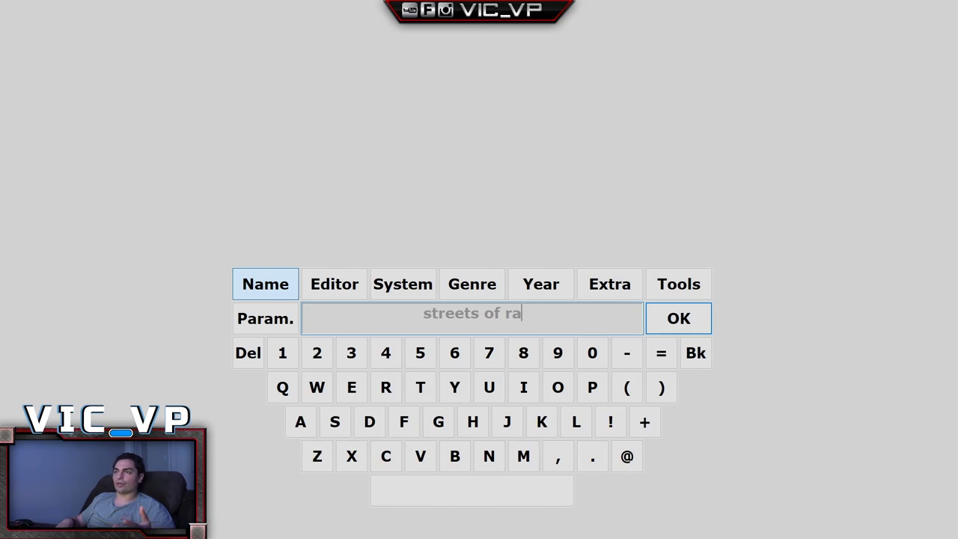
{"action": "key", "text": "Return"}
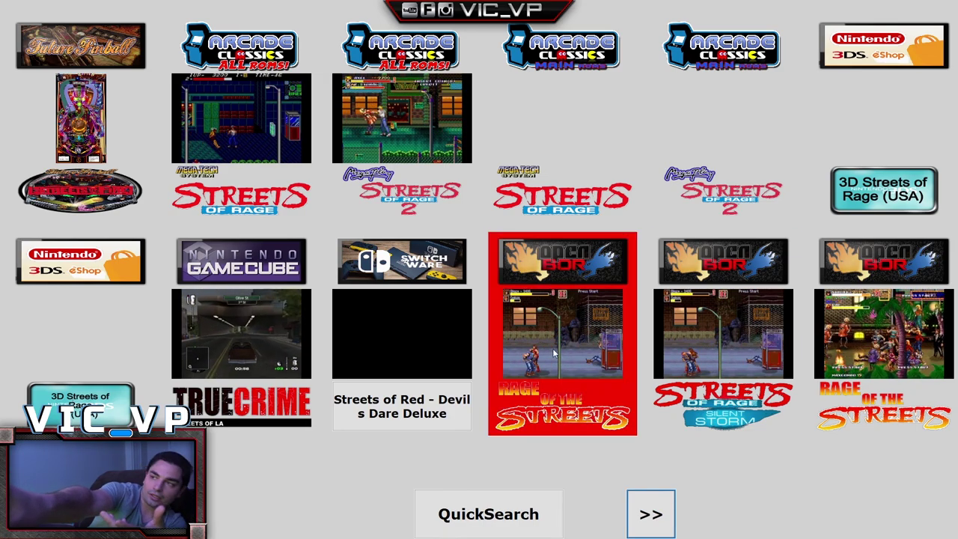
{"action": "left_click", "coordinate": [537, 501]}
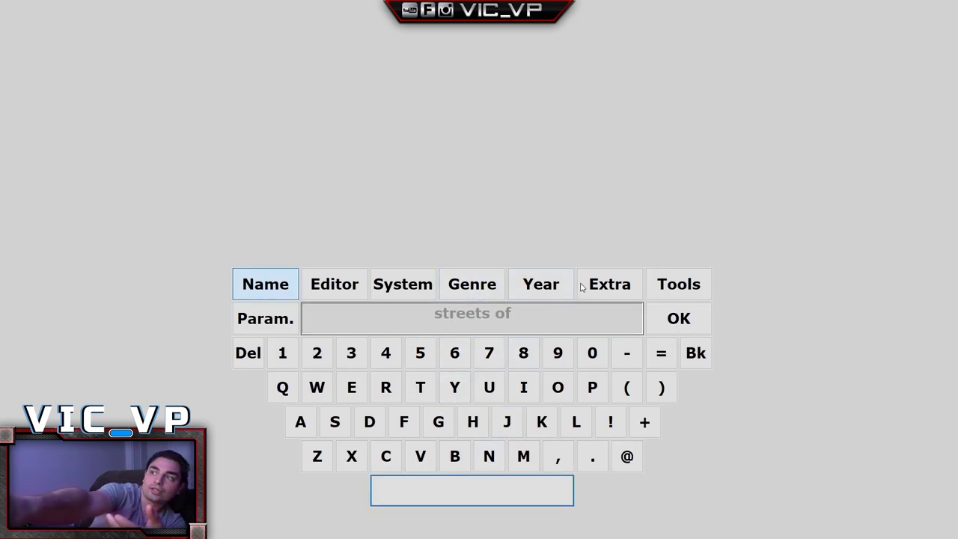
{"action": "left_click", "coordinate": [669, 327]}
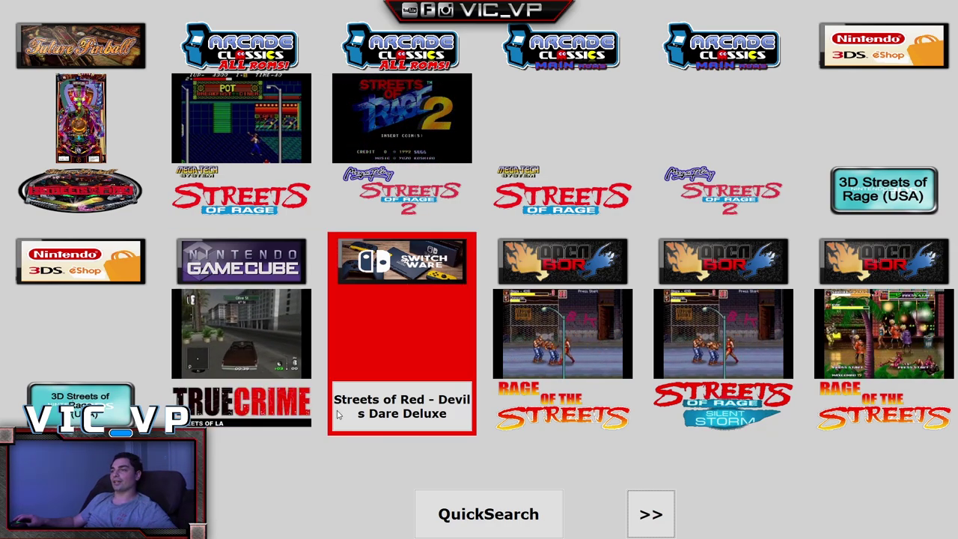
Page through the search results to the PC Games entry for Streets of Rage 4 and launch it
{"action": "left_click", "coordinate": [650, 516]}
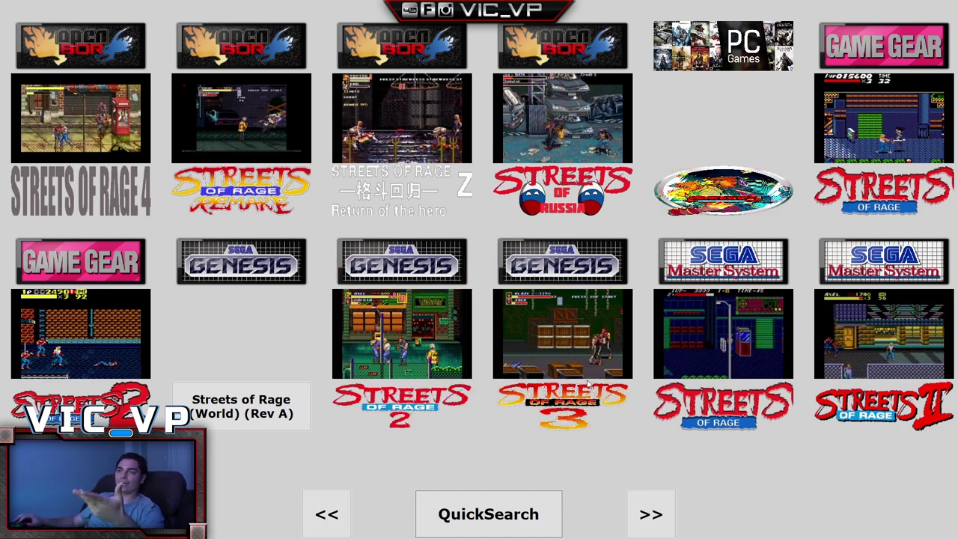
{"action": "left_click", "coordinate": [327, 501]}
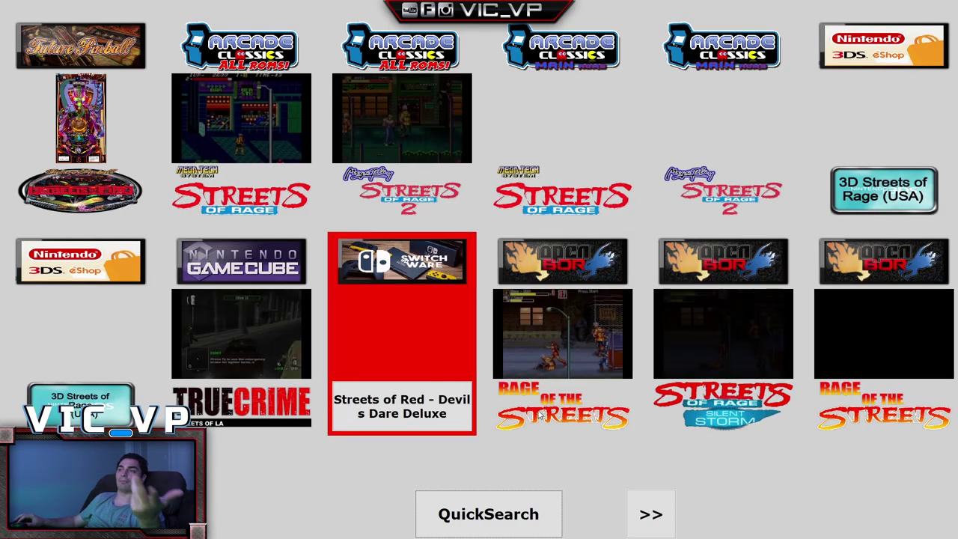
{"action": "left_click", "coordinate": [650, 514]}
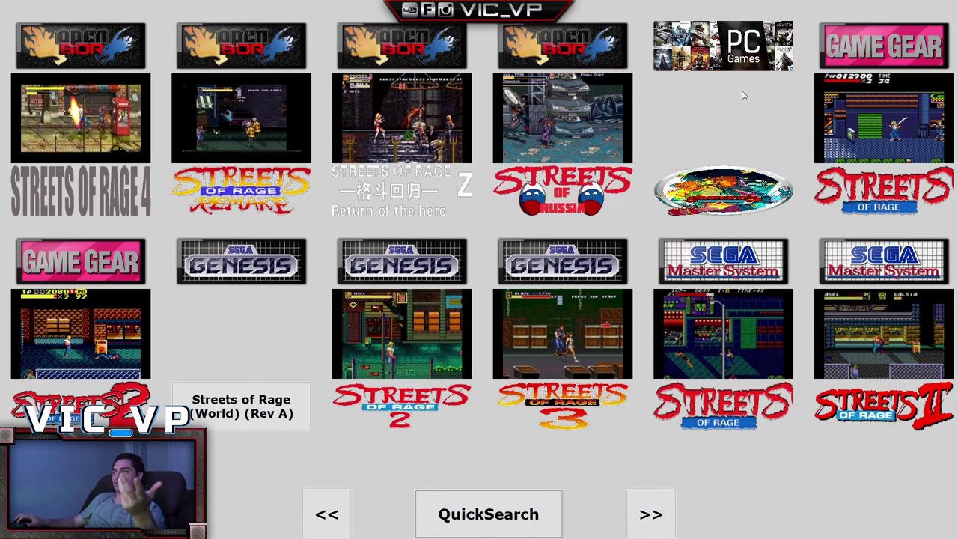
{"action": "left_click", "coordinate": [734, 135]}
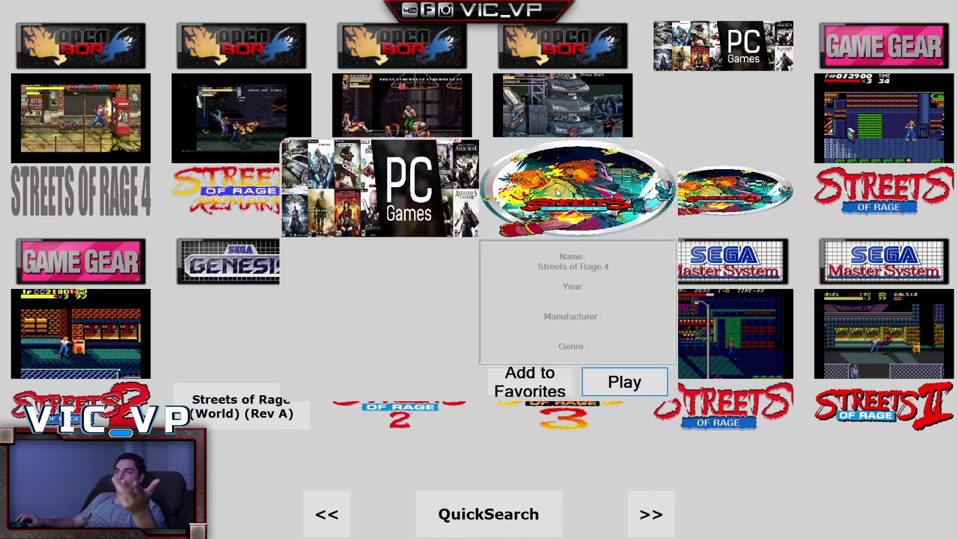
{"action": "left_click", "coordinate": [624, 382]}
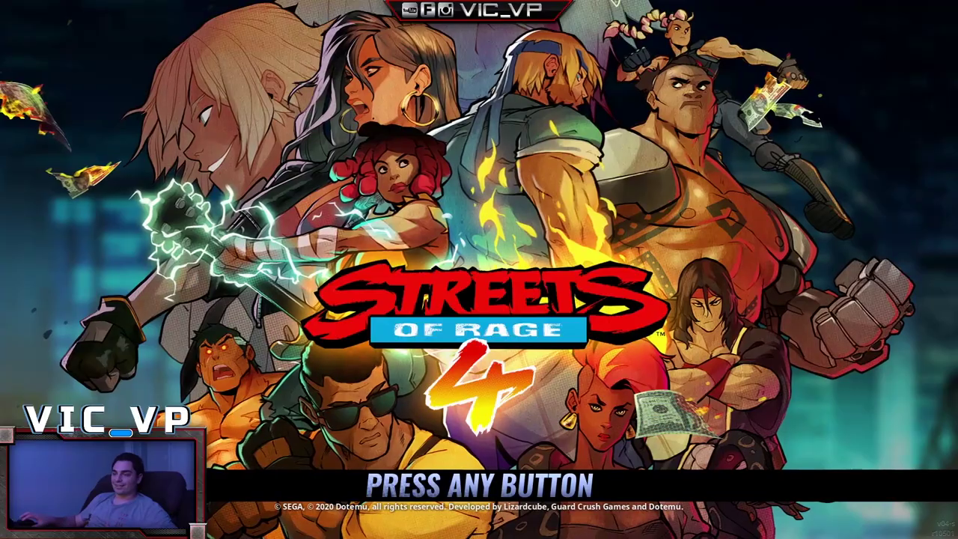
Enter the Streets of Rage 4 main menu, go down through its modes and exit the game
{"action": "key", "text": "Return"}
{"action": "key", "text": "Down"}
{"action": "key", "text": "Down"}
{"action": "key", "text": "Down"}
{"action": "key", "text": "Down"}
{"action": "key", "text": "Down"}
{"action": "key", "text": "Down"}
{"action": "key", "text": "Down"}
{"action": "key", "text": "Down"}
{"action": "key", "text": "Down"}
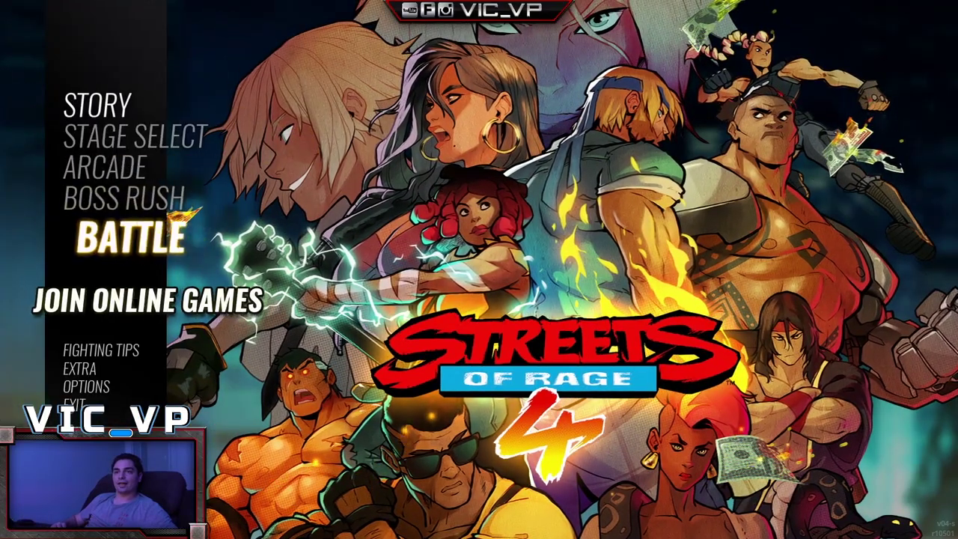
{"action": "key", "text": "Return"}
{"action": "key", "text": "Return"}
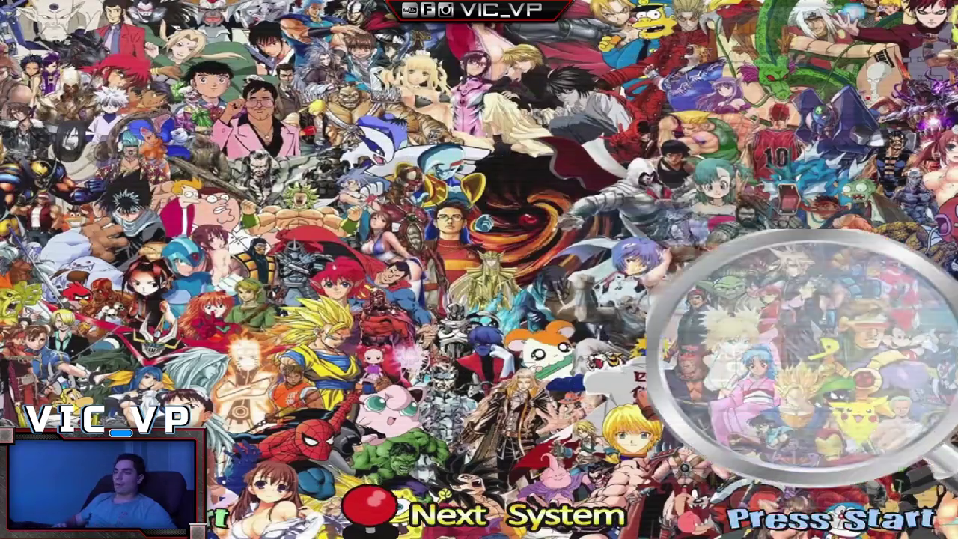
Reopen HyperSpin Search, dismiss the Streets of Rage results and search by name for "simps"
{"action": "key", "text": "Down"}
{"action": "key", "text": "Up"}
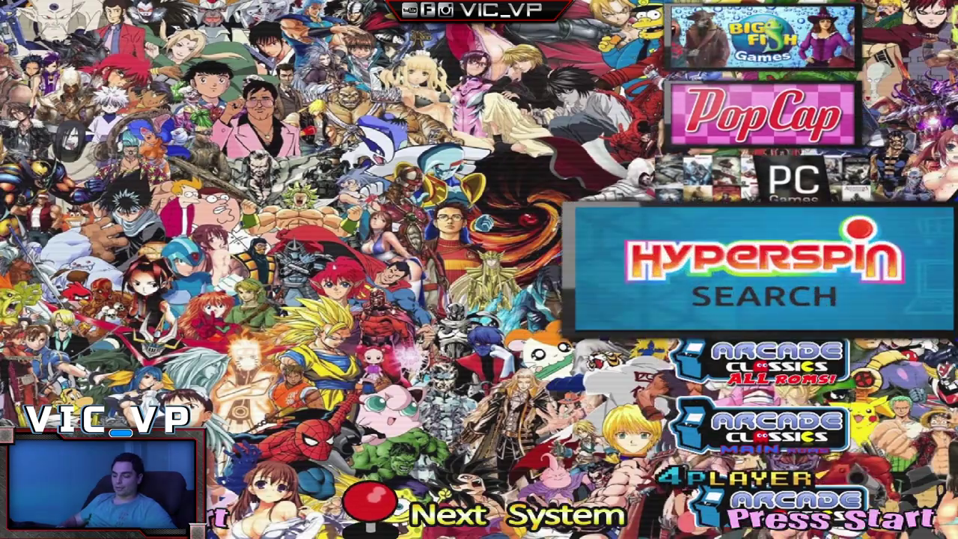
{"action": "key", "text": "Return"}
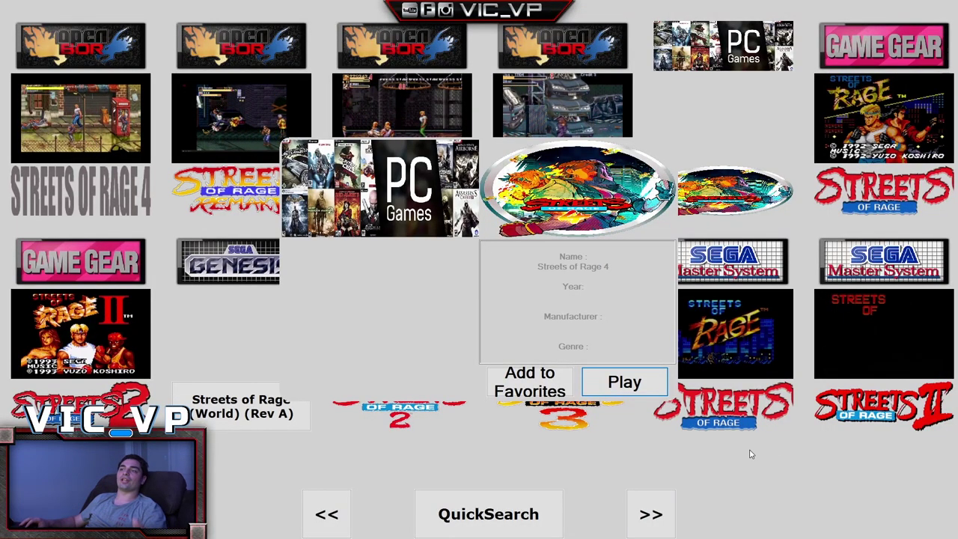
{"action": "key", "text": "Return"}
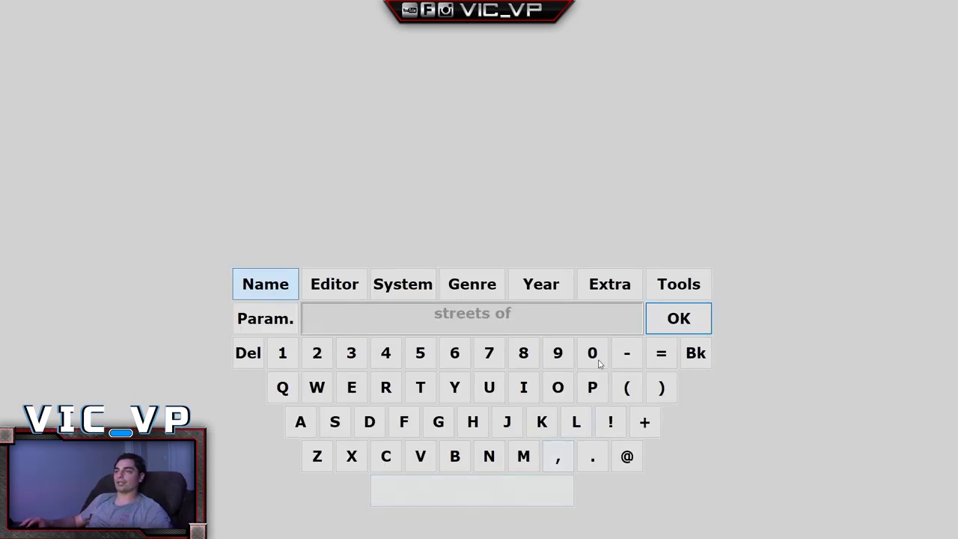
{"action": "left_click_drag", "start_coordinate": [533, 316], "coordinate": [327, 307]}
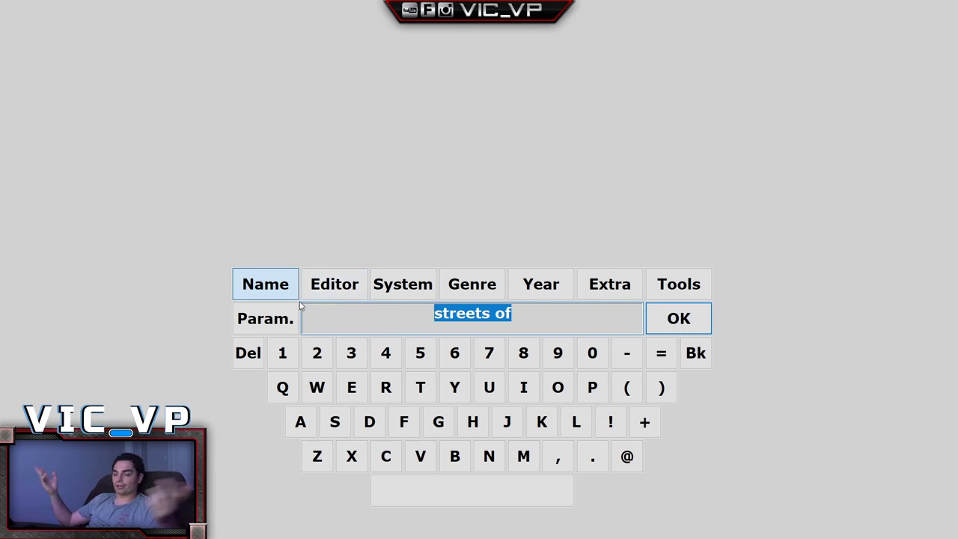
{"action": "type", "text": "s"}
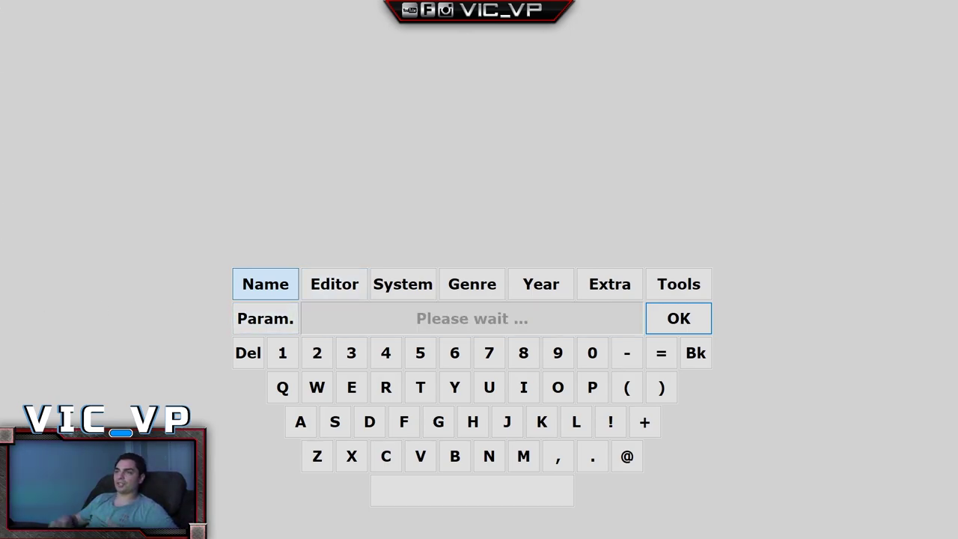
{"action": "key", "text": "Return"}
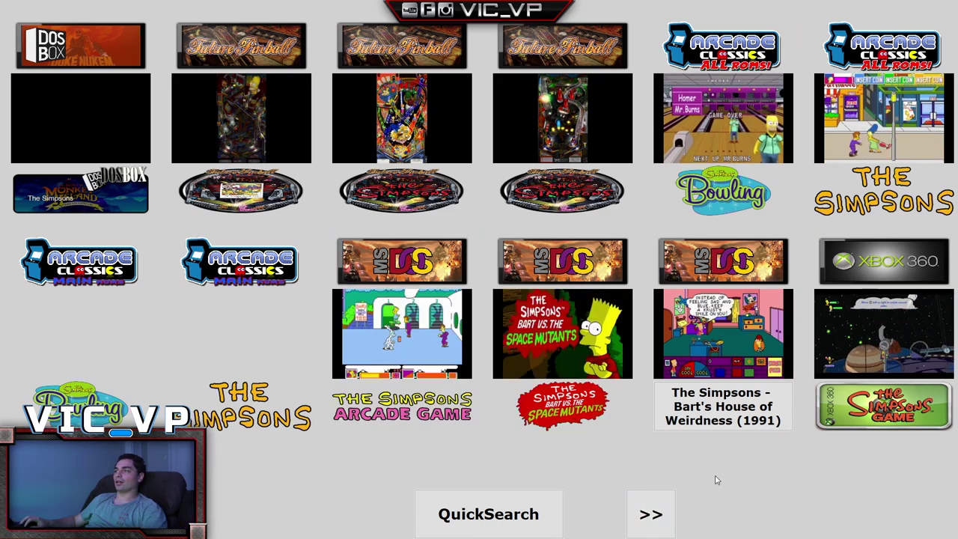
Page through the Simpsons results to the PlayStation 2 version of Hit & Run and launch it
{"action": "left_click", "coordinate": [653, 515]}
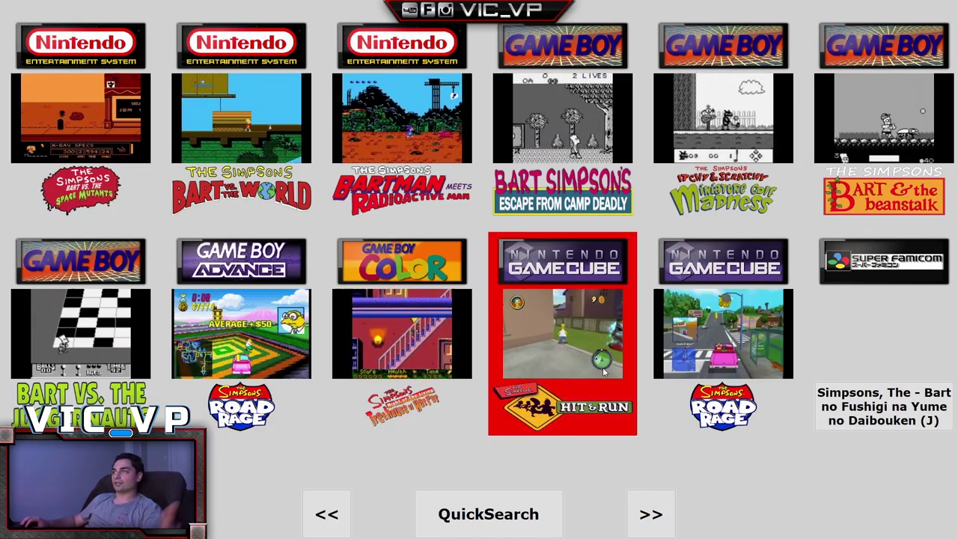
{"action": "left_click", "coordinate": [651, 514]}
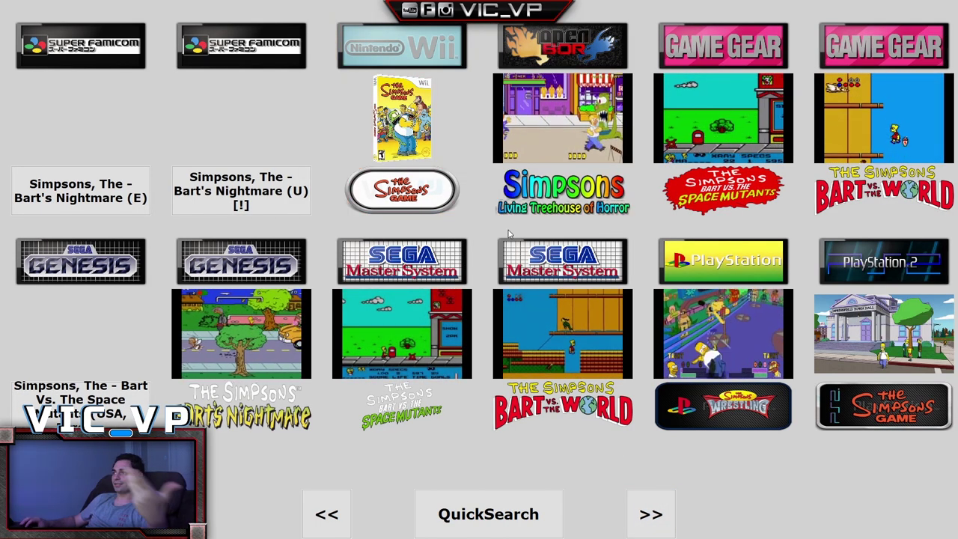
{"action": "left_click", "coordinate": [653, 514]}
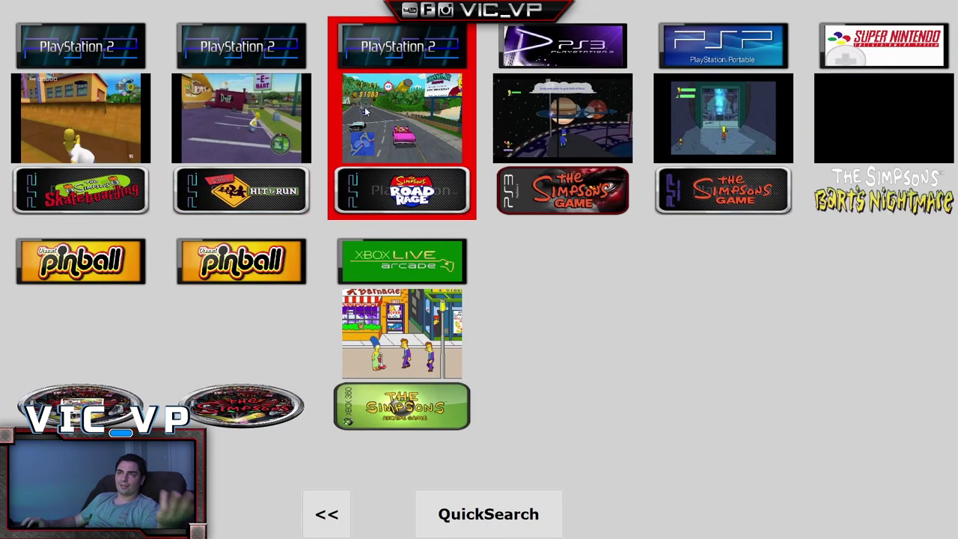
{"action": "left_click", "coordinate": [262, 142]}
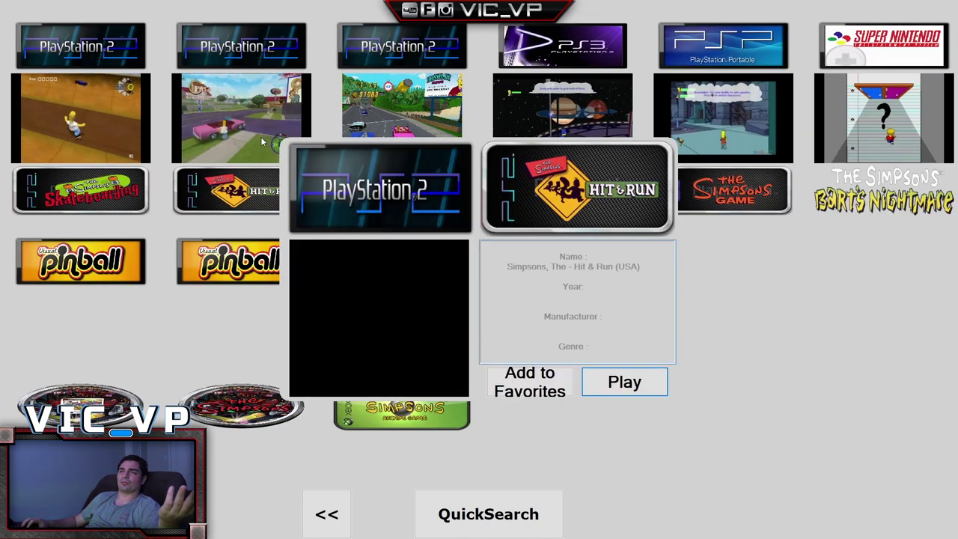
{"action": "left_click", "coordinate": [625, 380]}
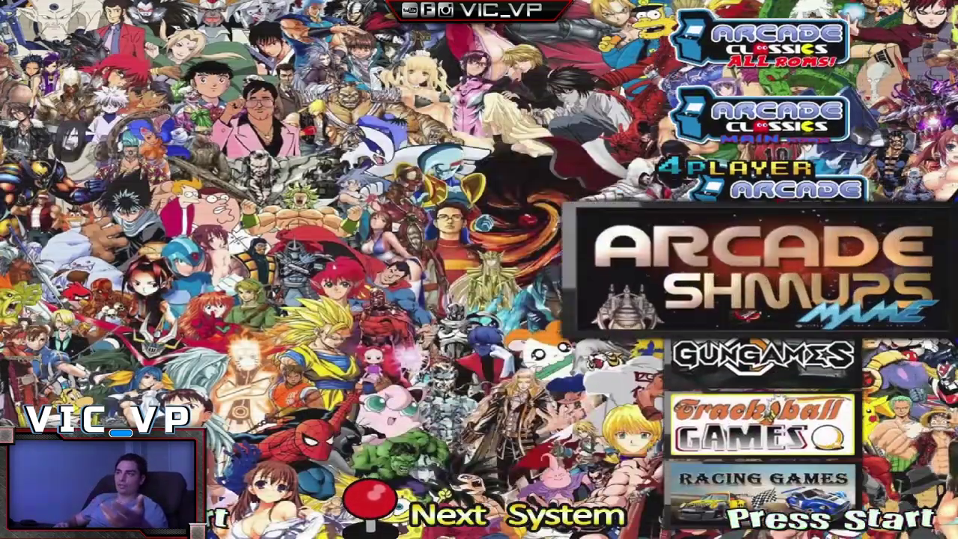
Browse the main system wheel around Arcade Shmups and 4 Player Arcade Classics, and return to HyperSpin Search
{"action": "key", "text": "Down"}
{"action": "key", "text": "Down"}
{"action": "key", "text": "Down"}
{"action": "key", "text": "Down"}
{"action": "key", "text": "Up"}
{"action": "key", "text": "Up"}
{"action": "key", "text": "Up"}
{"action": "key", "text": "Up"}
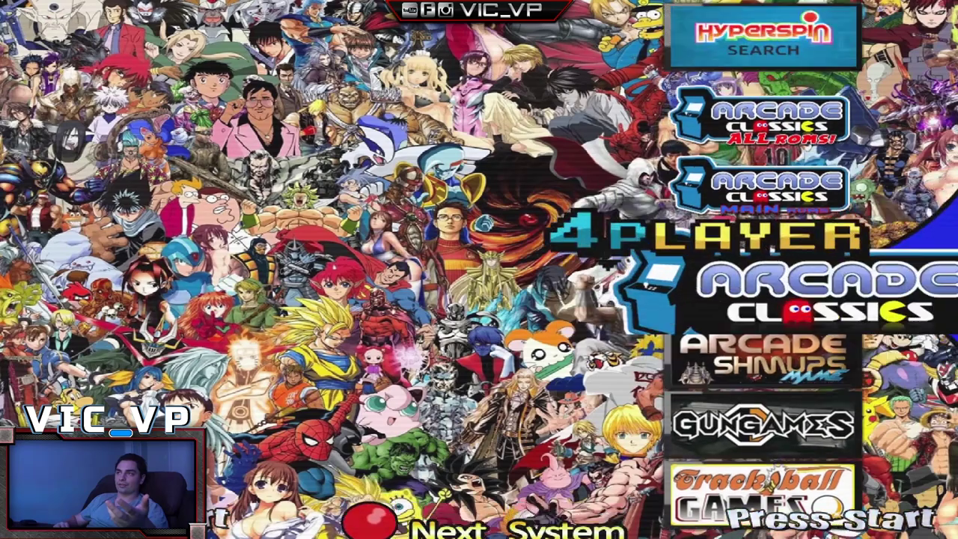
{"action": "key", "text": "Down"}
{"action": "key", "text": "Up"}
{"action": "key", "text": "Up"}
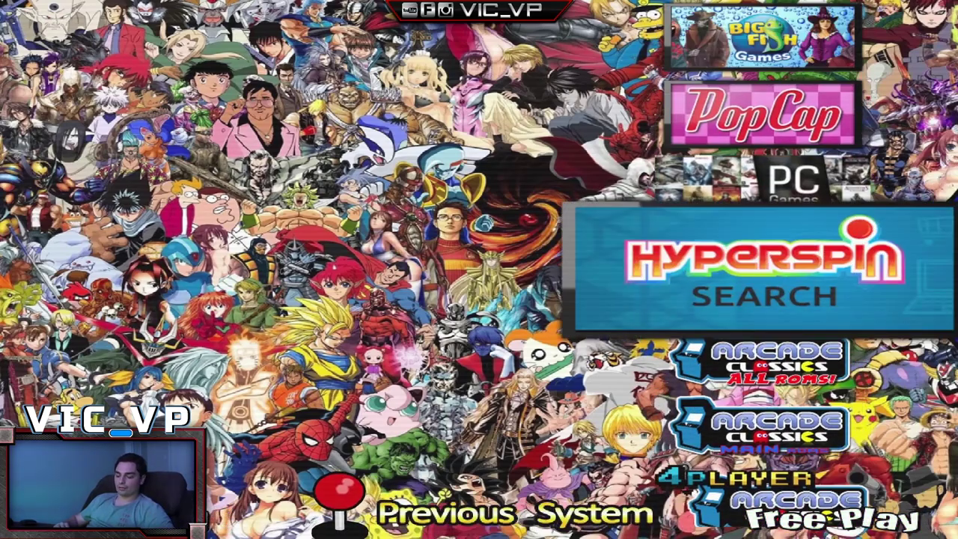
Reopen HyperSpin Search, close the Simpsons results, search by name for metal titles and page through the matches
{"action": "key", "text": "Return"}
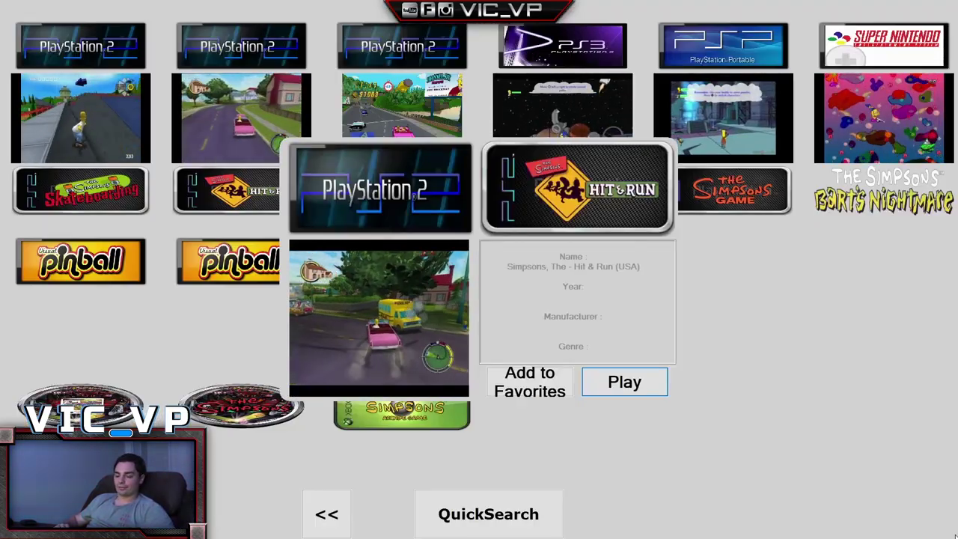
{"action": "key", "text": "Escape"}
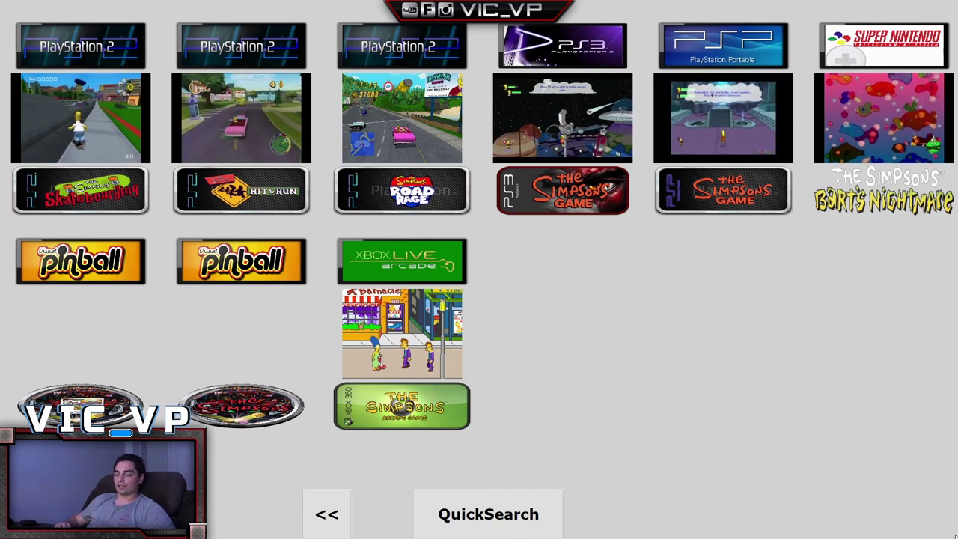
{"action": "key", "text": "Escape"}
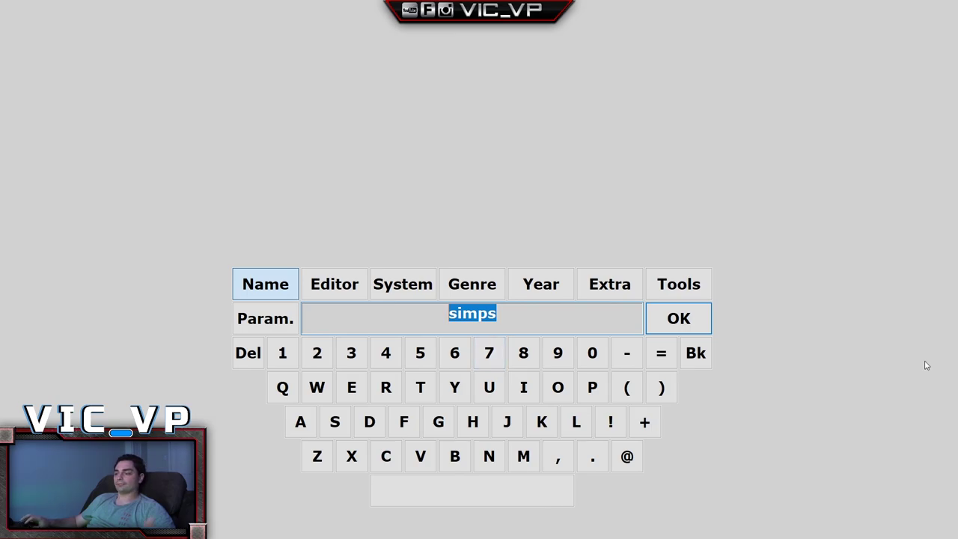
{"action": "key", "text": "Return"}
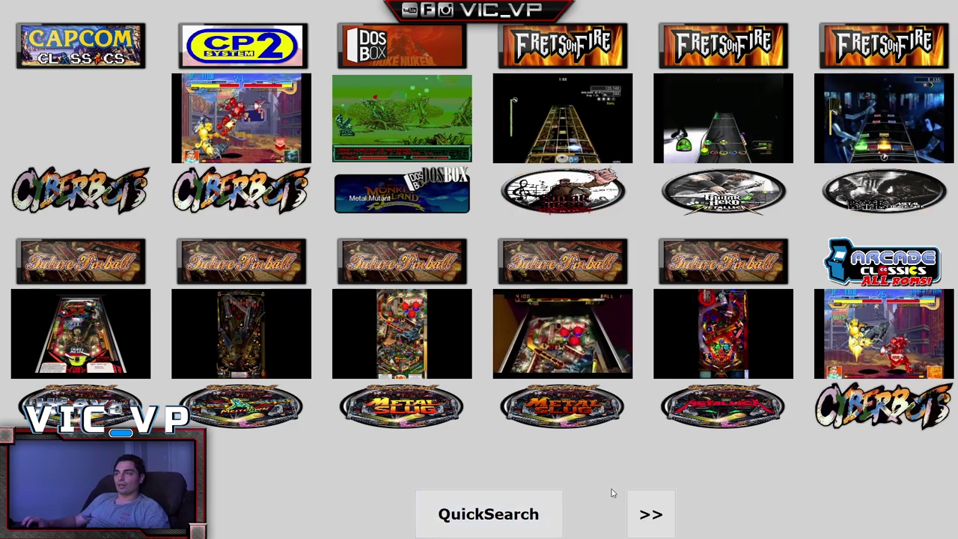
{"action": "left_click", "coordinate": [645, 517]}
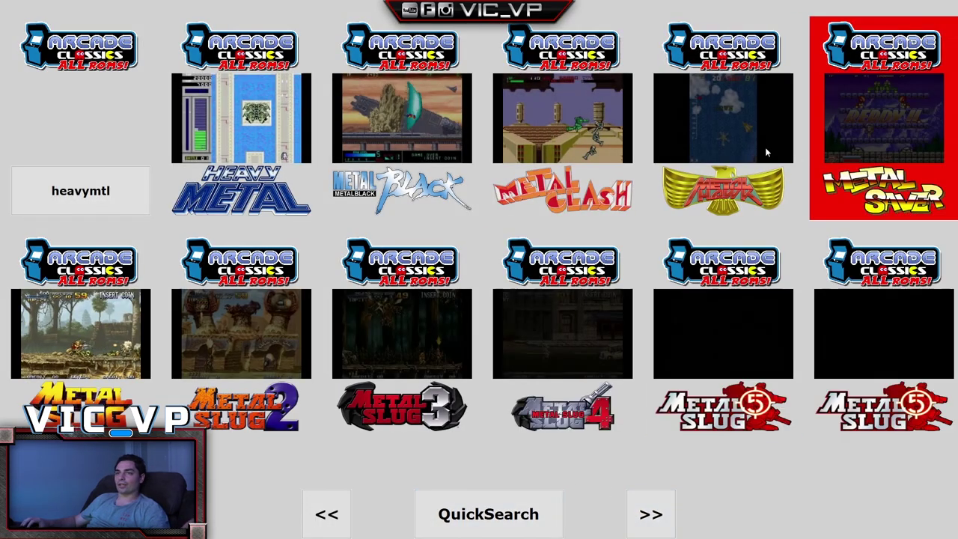
{"action": "left_click", "coordinate": [638, 503]}
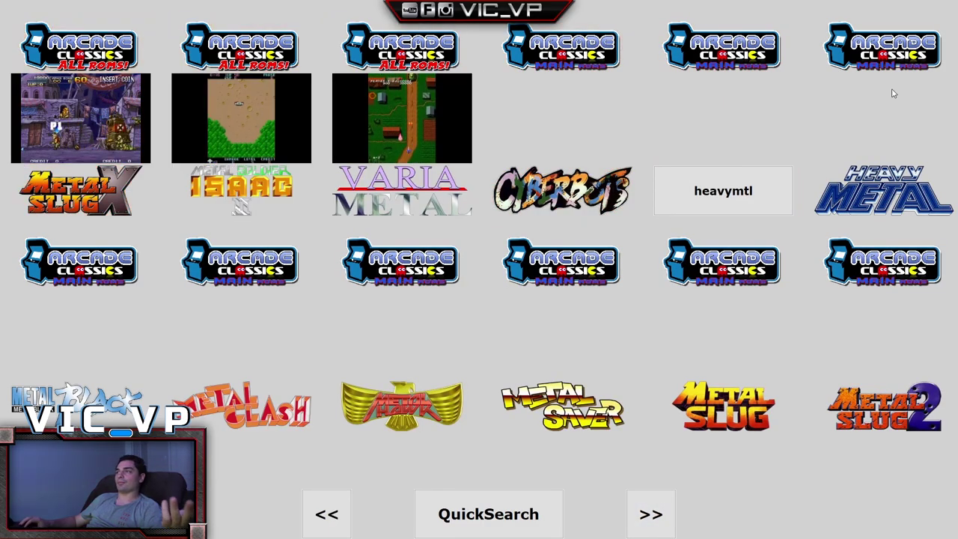
Page forward through the metal game search results to view the remaining matches
{"action": "left_click", "coordinate": [659, 519]}
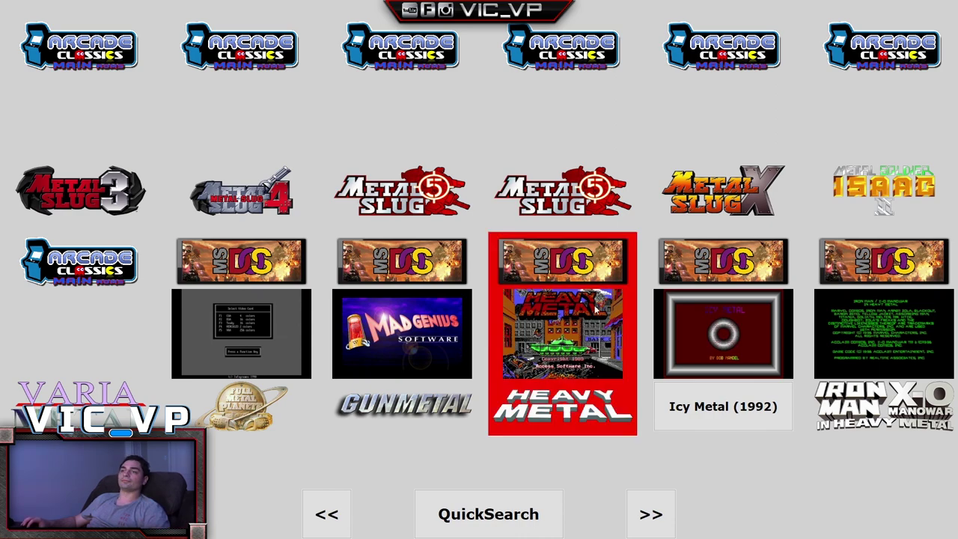
{"action": "left_click", "coordinate": [630, 518]}
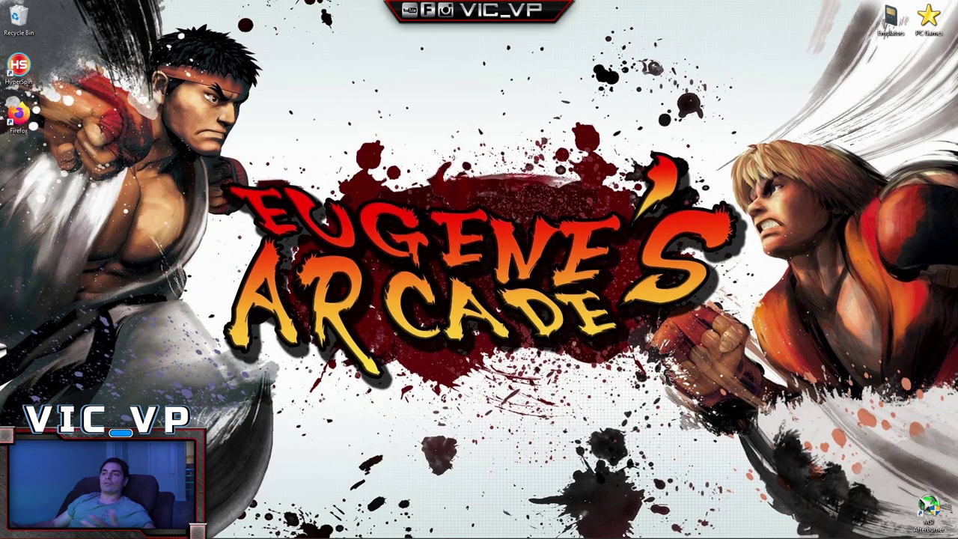
Switch to RocketLauncherUI and audit all games of the American Laser Games system
{"action": "left_click", "coordinate": [355, 531]}
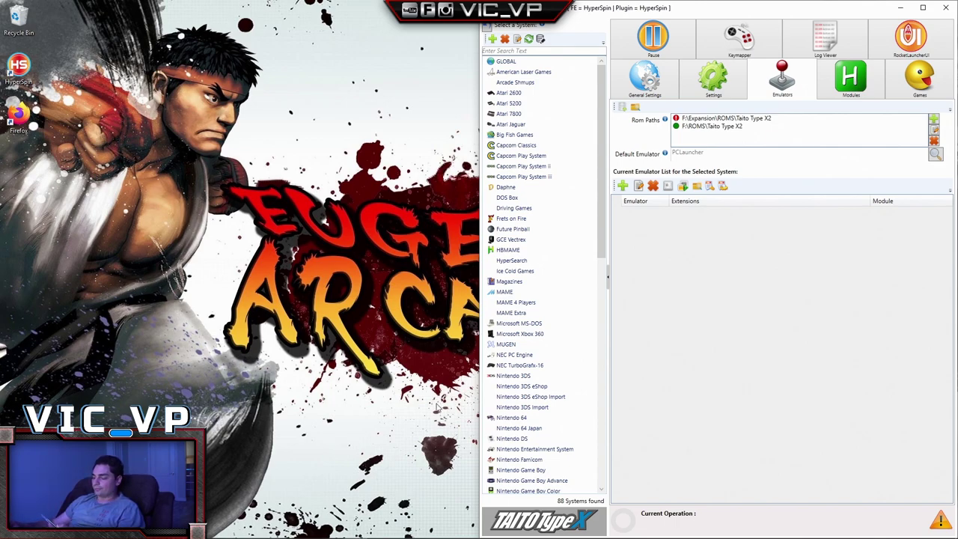
{"action": "left_click", "coordinate": [522, 72]}
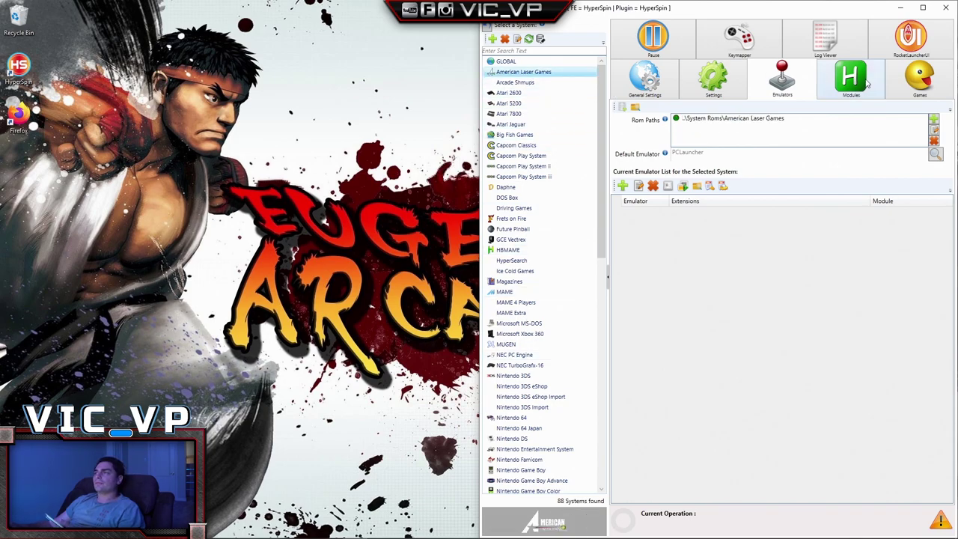
{"action": "left_click", "coordinate": [868, 83]}
{"action": "left_click", "coordinate": [899, 83]}
{"action": "left_click", "coordinate": [638, 122]}
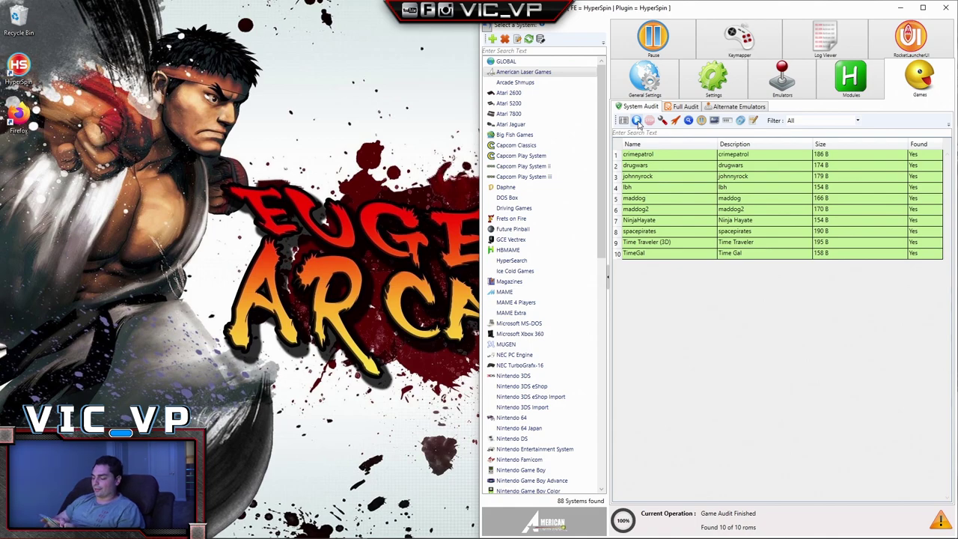
Run the game audit for the Atari 2600 and the Atari 5200 systems
{"action": "left_click", "coordinate": [500, 82]}
{"action": "left_click", "coordinate": [515, 93]}
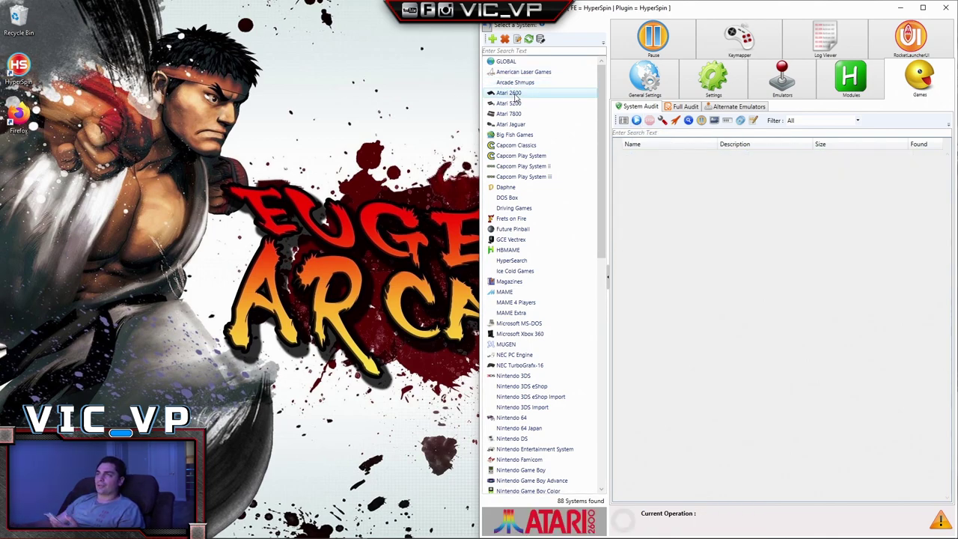
{"action": "left_click", "coordinate": [638, 121]}
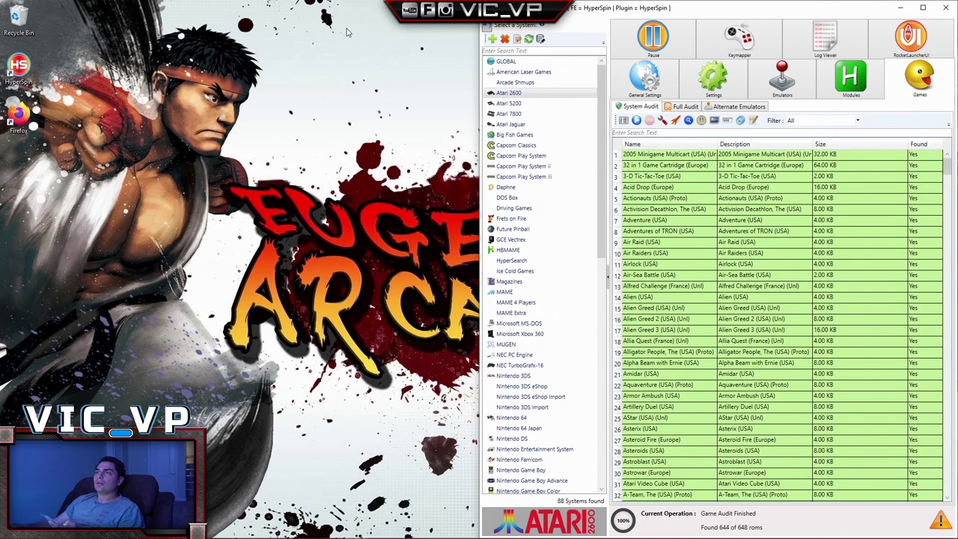
{"action": "key", "text": "Down"}
{"action": "left_click", "coordinate": [638, 122]}
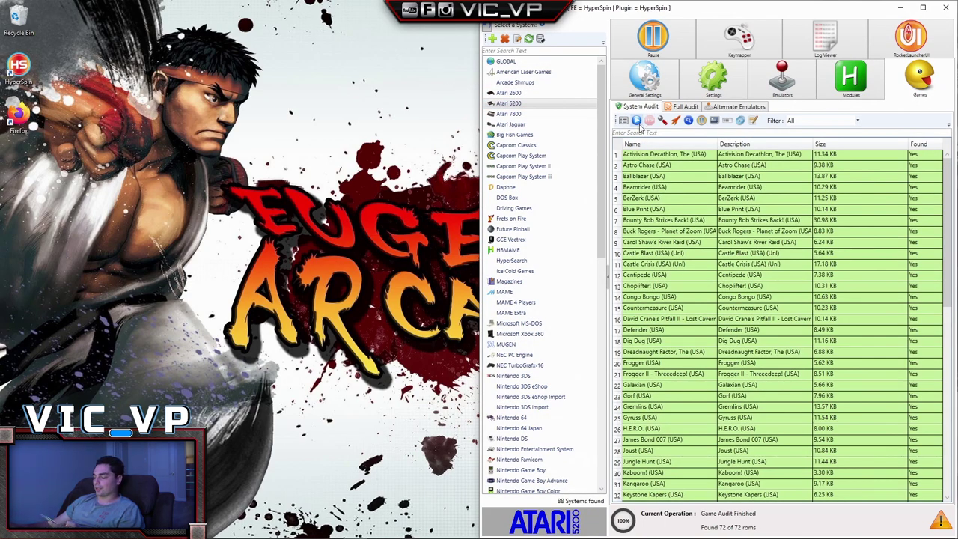
Run the game audit for the Atari 7800 and the Atari Jaguar systems
{"action": "key", "text": "Down"}
{"action": "left_click", "coordinate": [637, 122]}
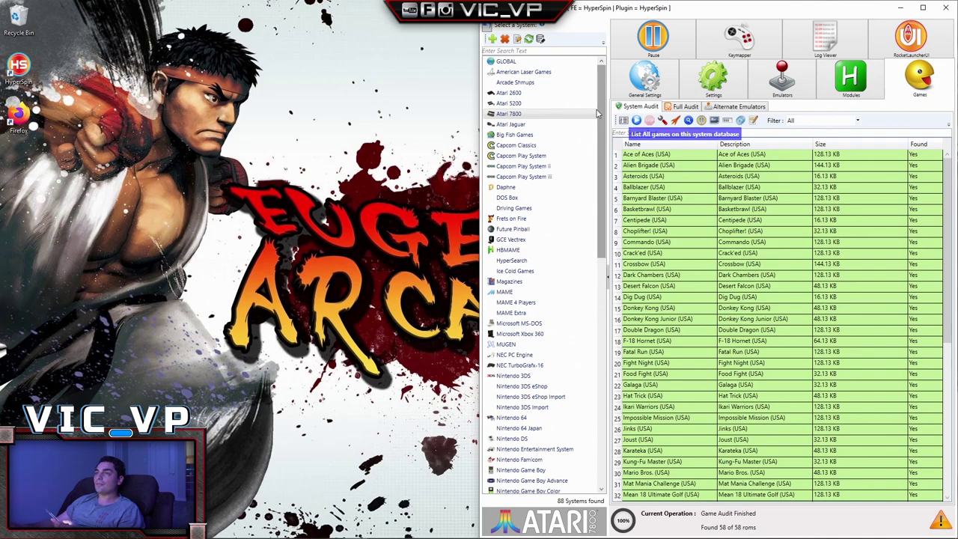
{"action": "left_click", "coordinate": [534, 125]}
{"action": "left_click", "coordinate": [637, 122]}
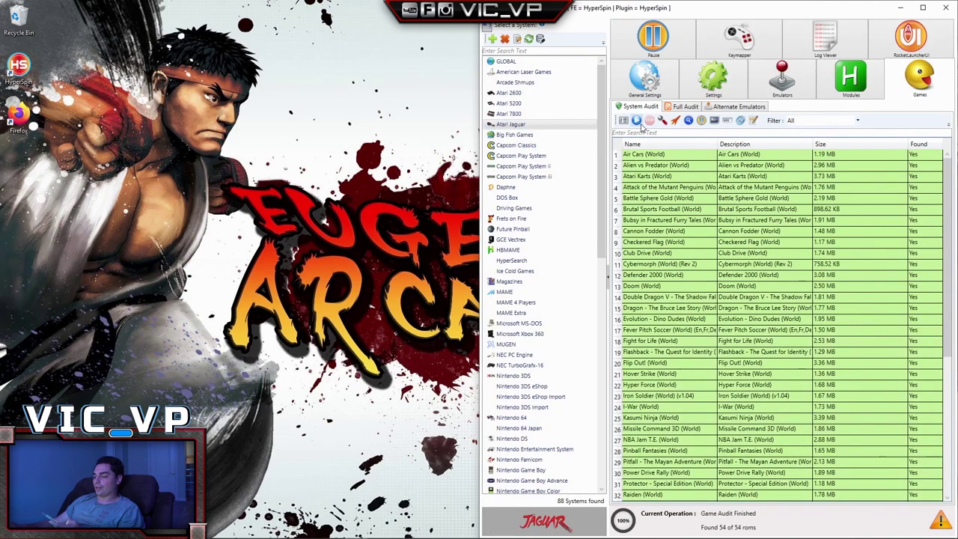
Run the game audit for the Big Fish Games and Daphne systems
{"action": "left_click", "coordinate": [576, 136]}
{"action": "left_click", "coordinate": [637, 122]}
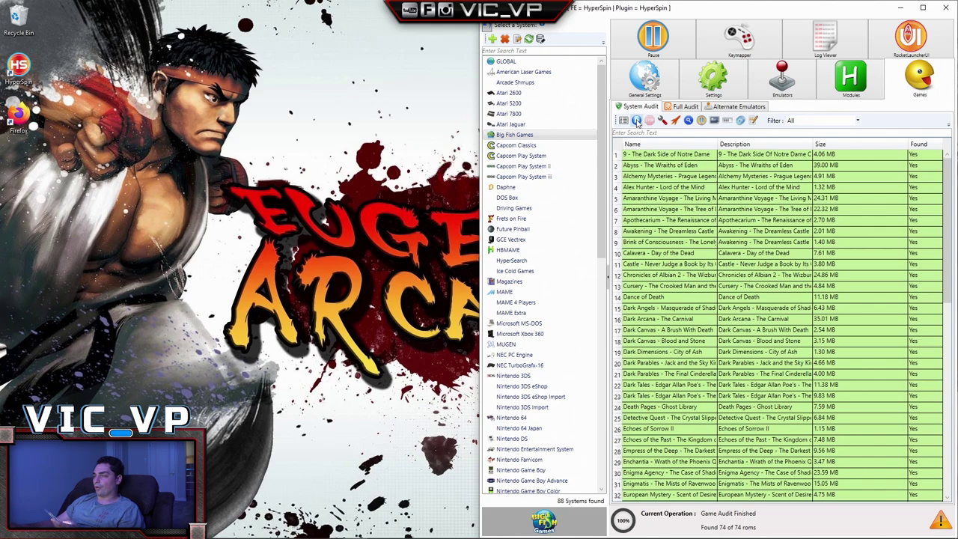
{"action": "left_click", "coordinate": [514, 188]}
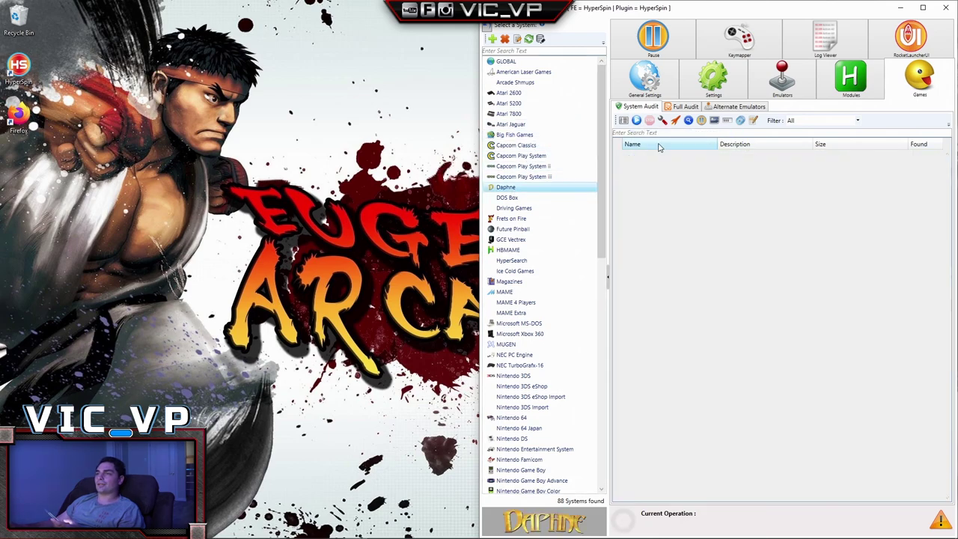
{"action": "left_click", "coordinate": [637, 120]}
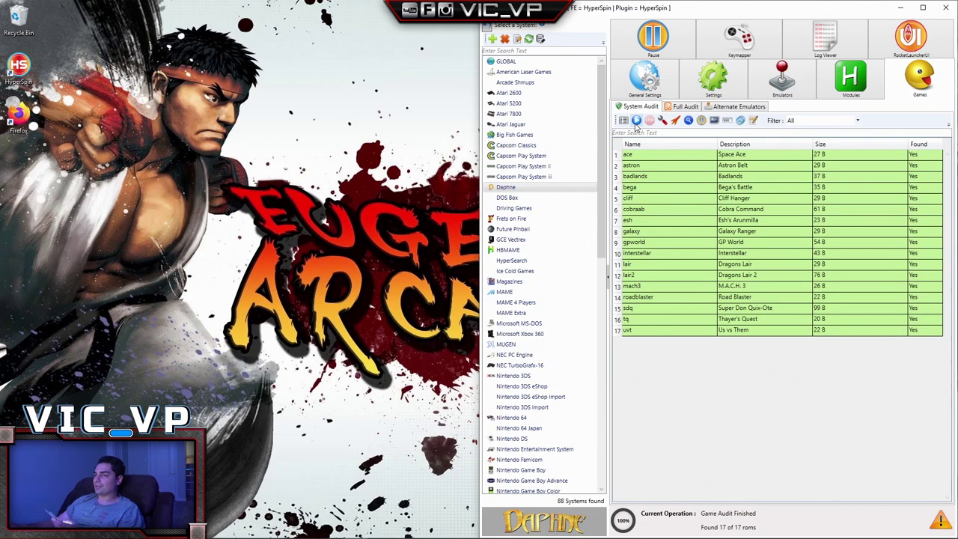
Run the game audit for the DOS Box and Frets on Fire systems
{"action": "left_click", "coordinate": [532, 198]}
{"action": "left_click", "coordinate": [636, 122]}
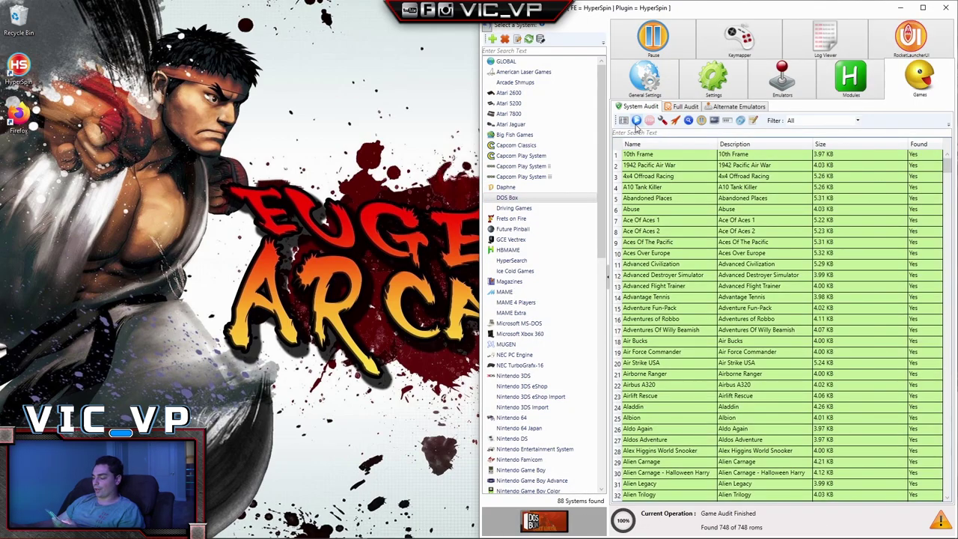
{"action": "left_click", "coordinate": [511, 218]}
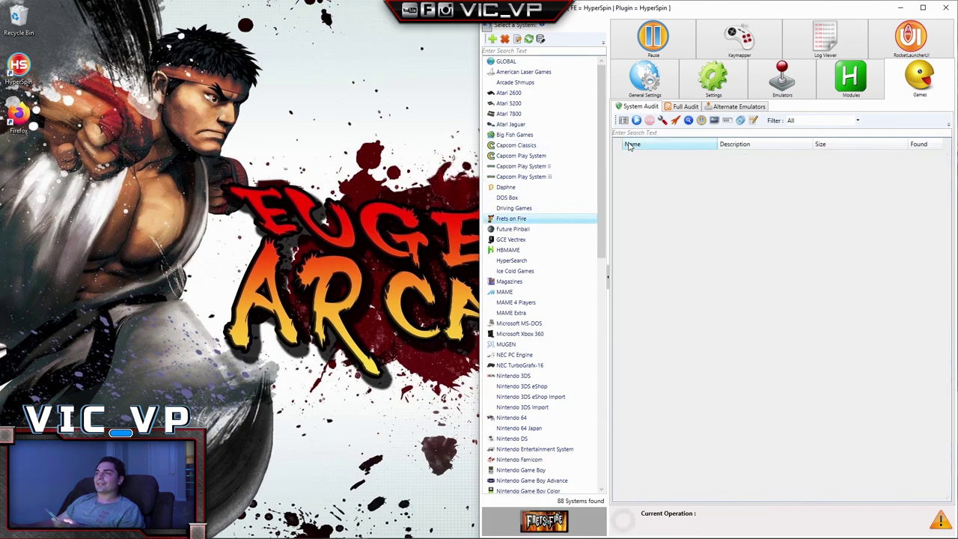
{"action": "left_click", "coordinate": [637, 121]}
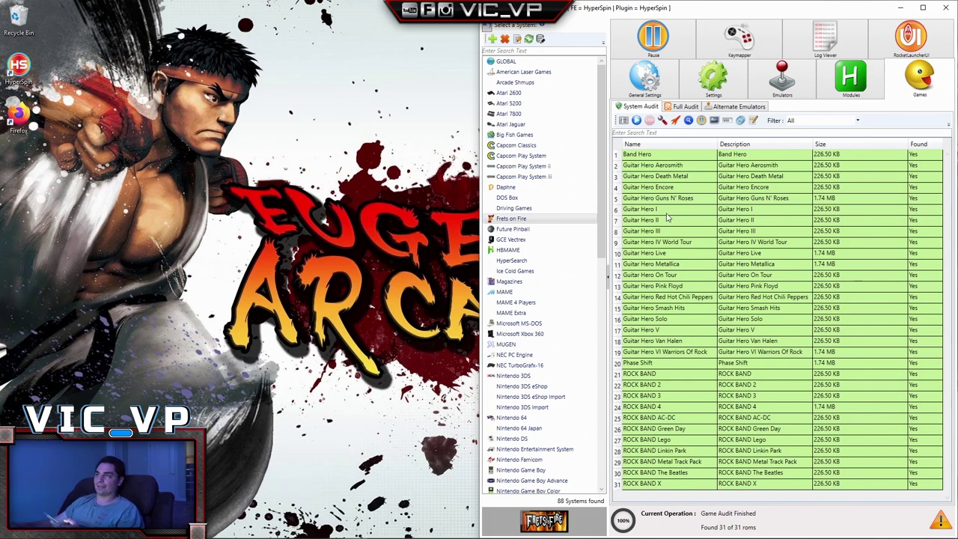
Run the game audit for the Future Pinball and GCE Vectrex systems
{"action": "left_click", "coordinate": [539, 229]}
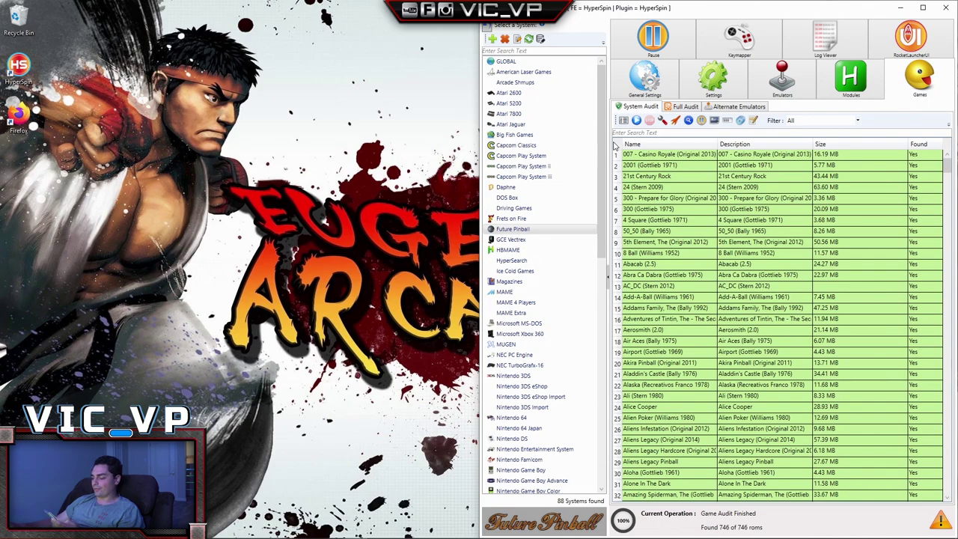
{"action": "left_click", "coordinate": [511, 239]}
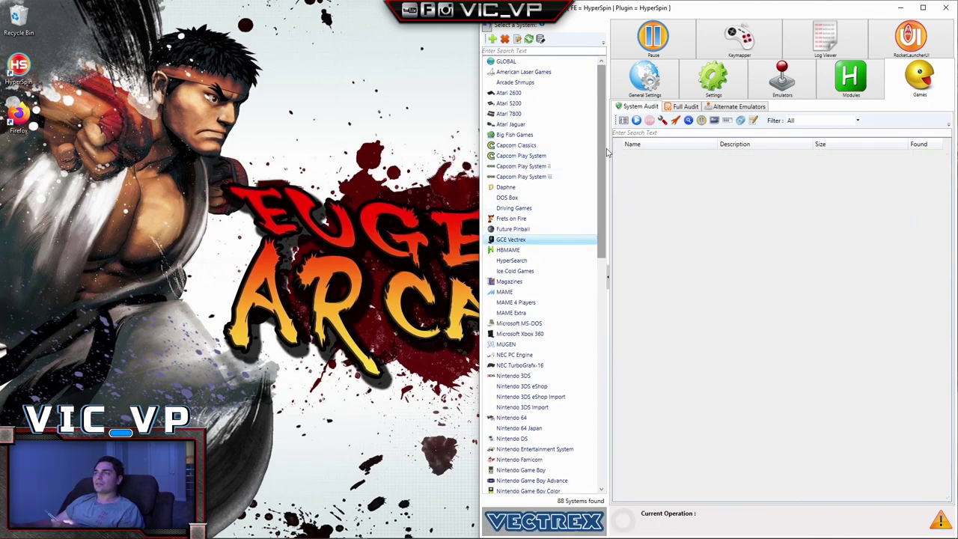
{"action": "left_click", "coordinate": [637, 124]}
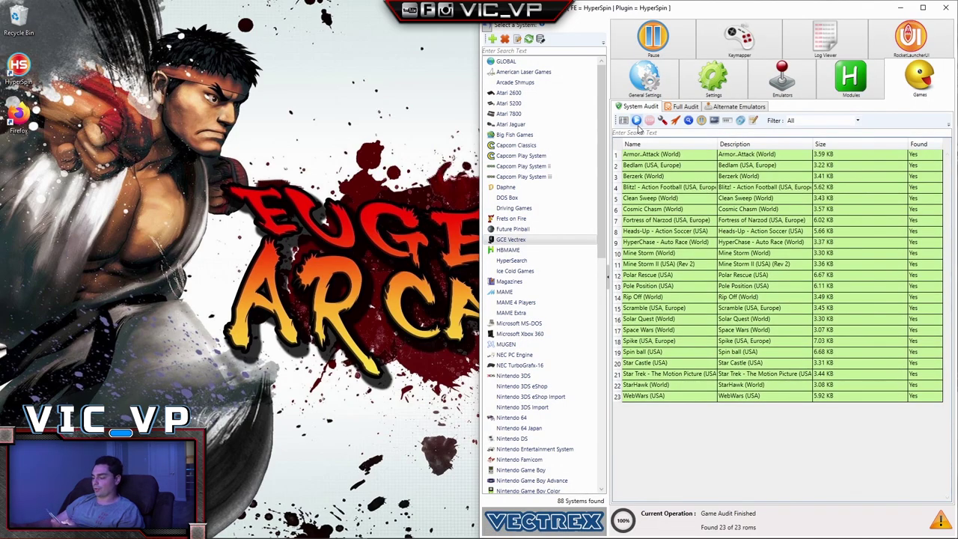
Run the game audit for the HBMAME and Ice Cold Games systems
{"action": "left_click", "coordinate": [509, 250]}
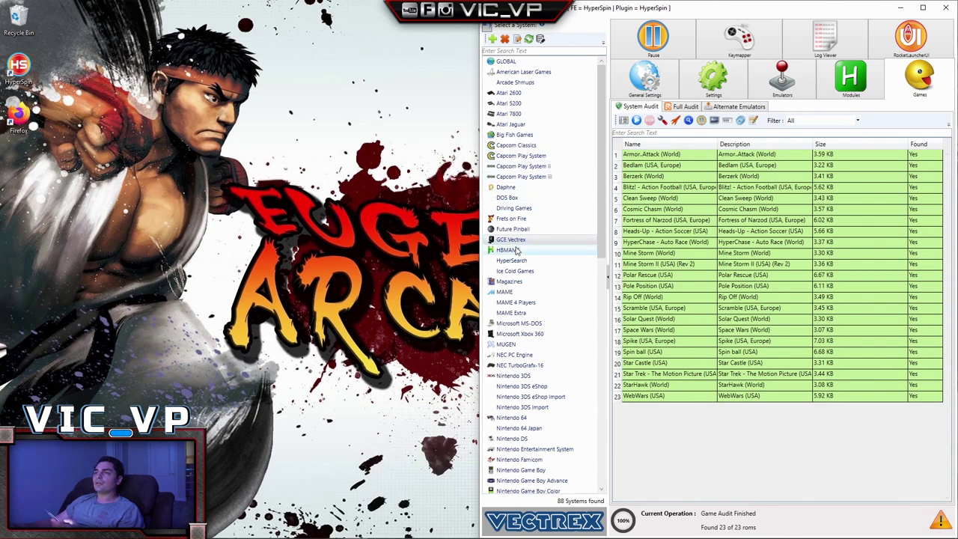
{"action": "left_click", "coordinate": [638, 122]}
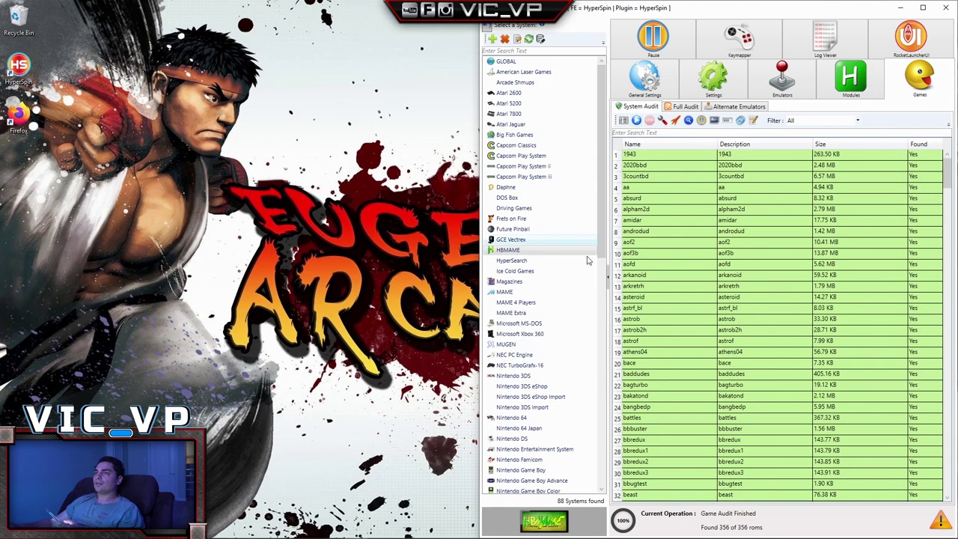
{"action": "left_click", "coordinate": [527, 271]}
{"action": "left_click", "coordinate": [637, 121]}
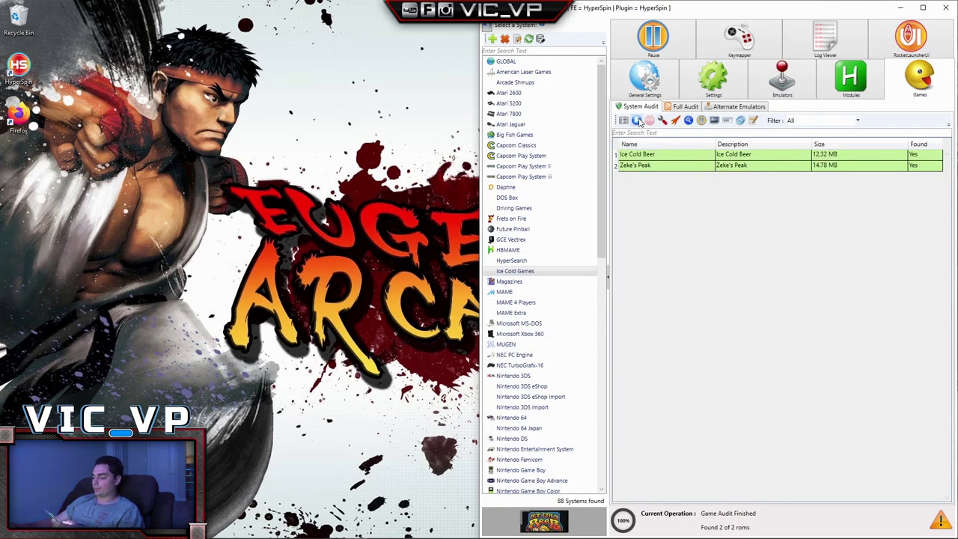
Audit all games of the Magazines and MAME systems and look through the MAME game list
{"action": "left_click", "coordinate": [510, 281]}
{"action": "left_click", "coordinate": [636, 122]}
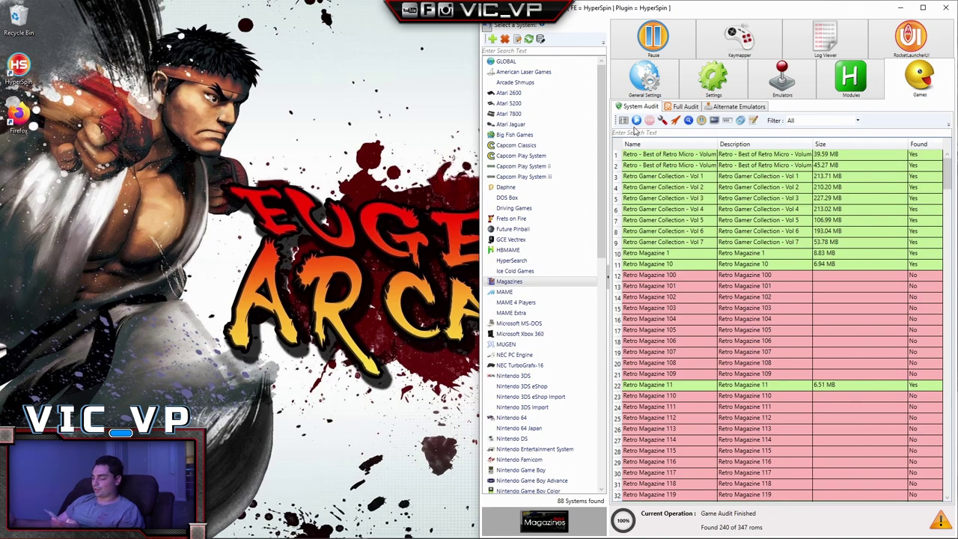
{"action": "left_click", "coordinate": [515, 292]}
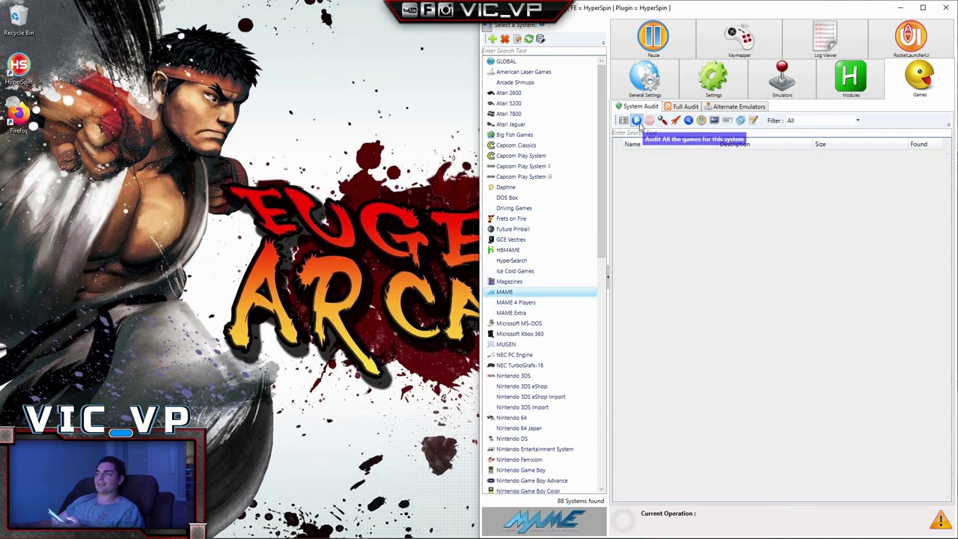
{"action": "left_click", "coordinate": [637, 120]}
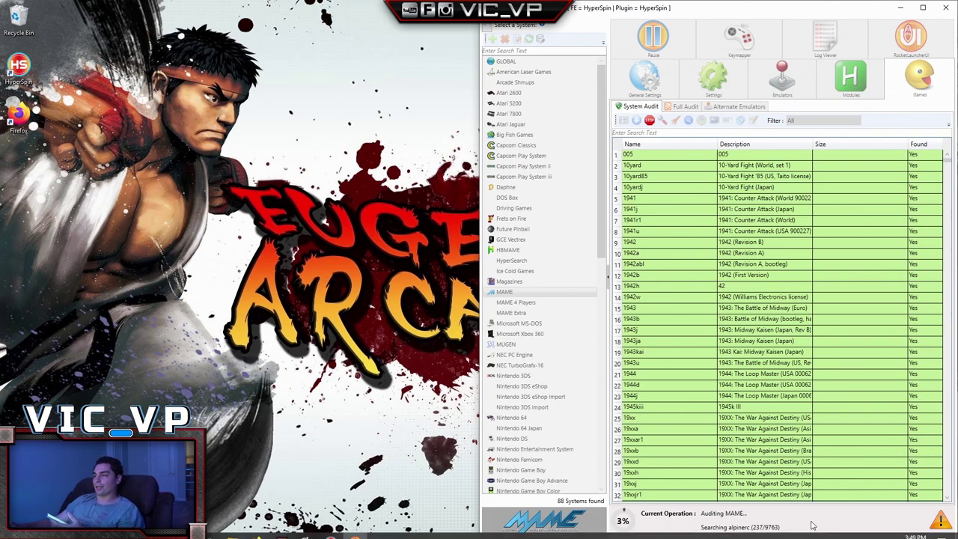
{"action": "scroll", "coordinate": [871, 397], "scroll_direction": "down", "scroll_amount": 7}
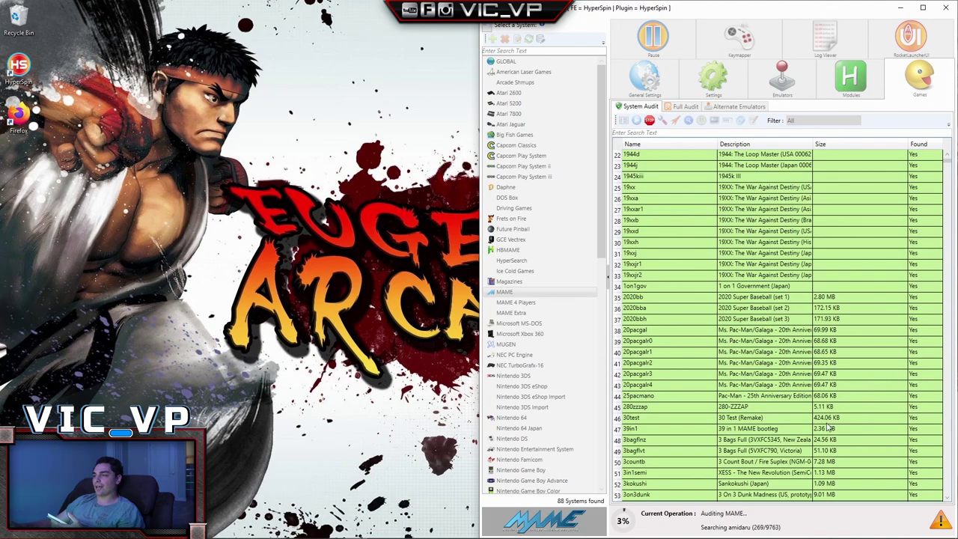
{"action": "scroll", "coordinate": [872, 393], "scroll_direction": "down", "scroll_amount": 20}
{"action": "scroll", "coordinate": [880, 320], "scroll_direction": "up", "scroll_amount": 20}
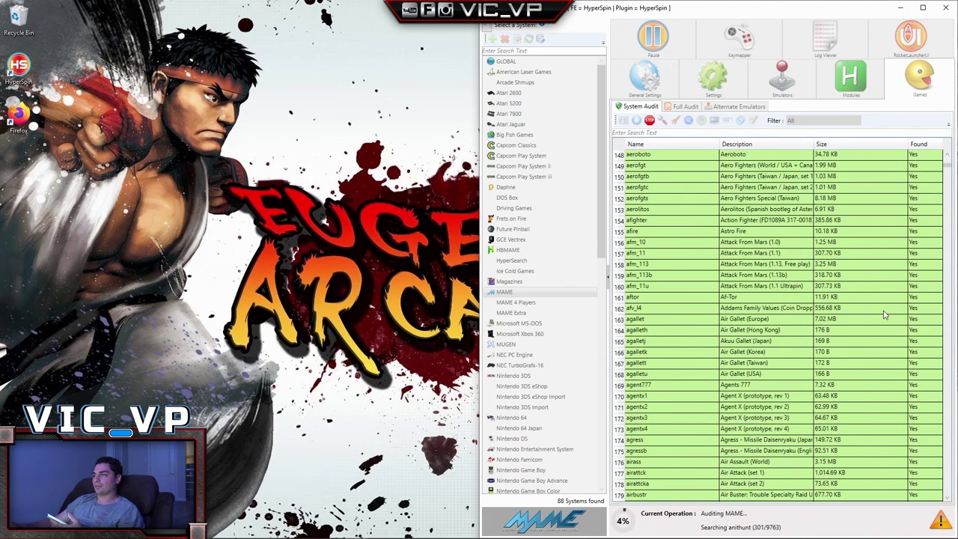
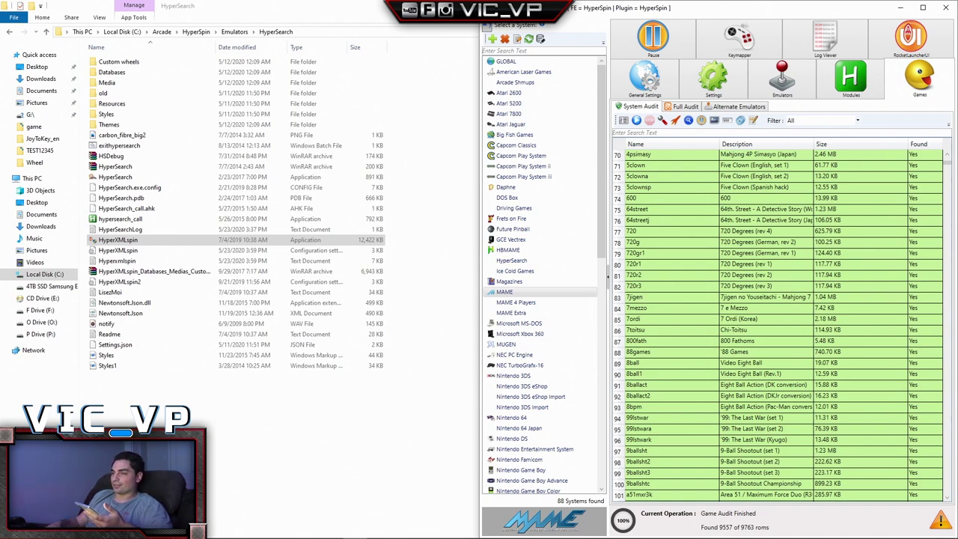
Audit the Microsoft MS-DOS games and filter the audited list by "mario"
{"action": "left_click", "coordinate": [513, 325]}
{"action": "left_click", "coordinate": [637, 120]}
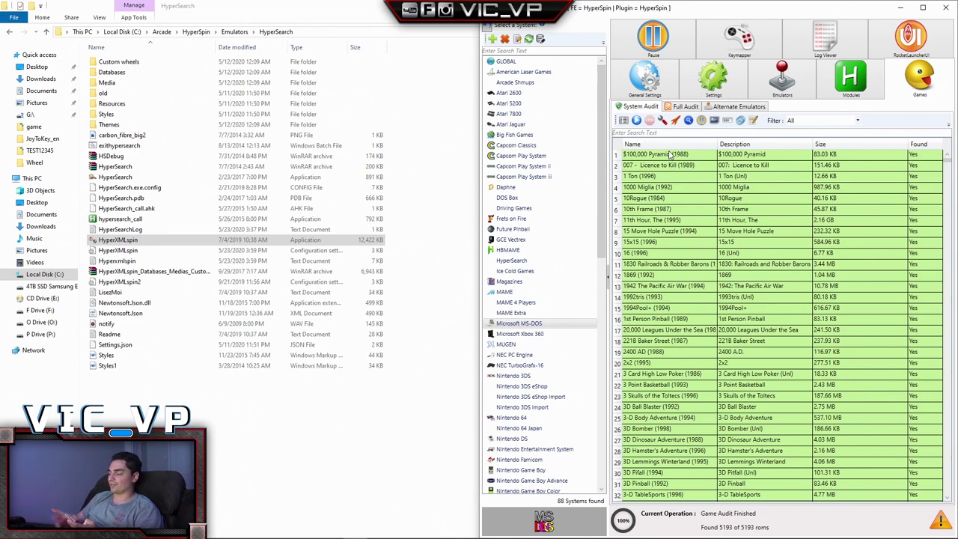
{"action": "left_click", "coordinate": [666, 134]}
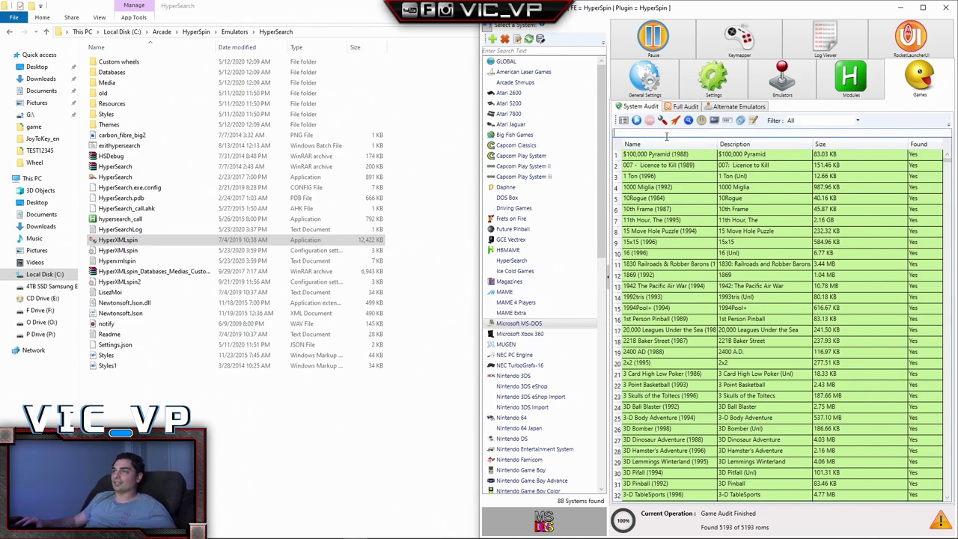
{"action": "type", "text": "mic"}
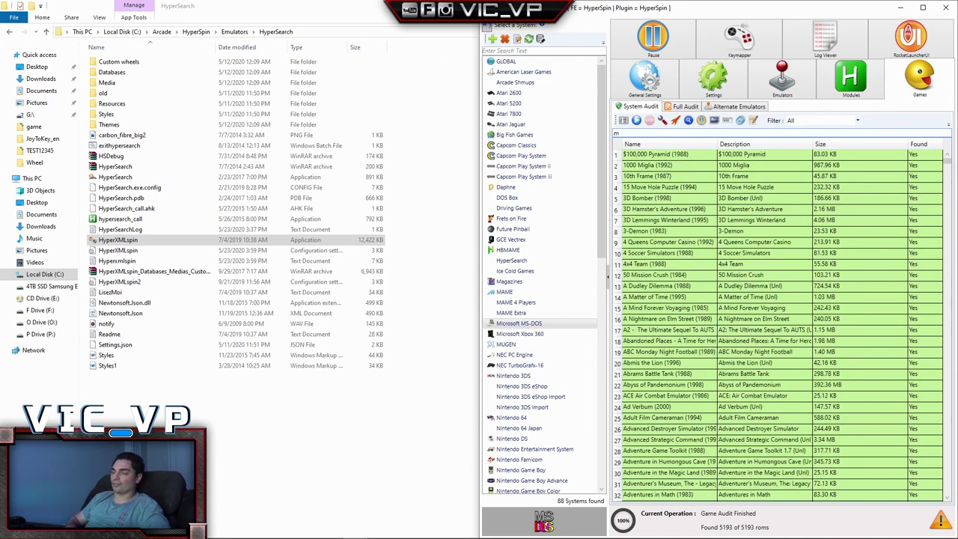
{"action": "key", "text": "BackSpace"}
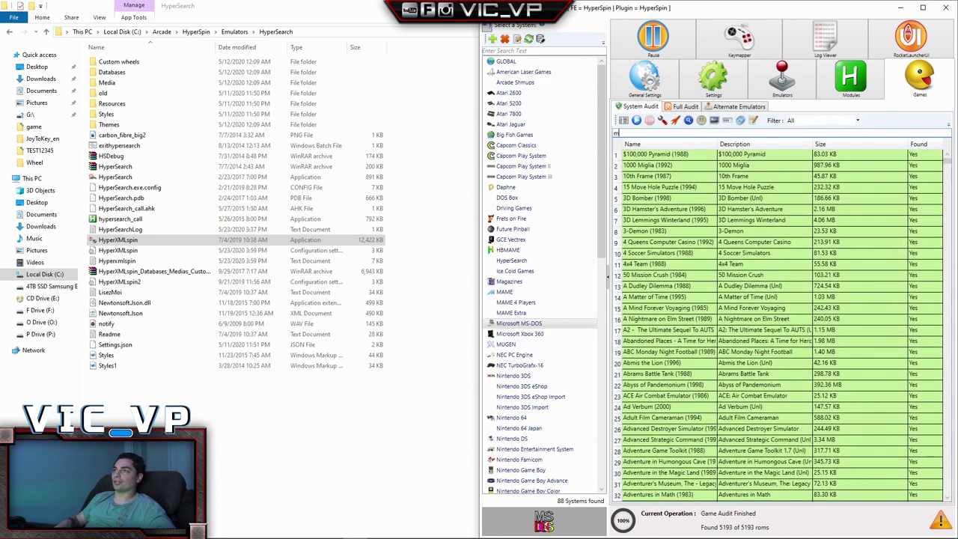
{"action": "type", "text": "ario"}
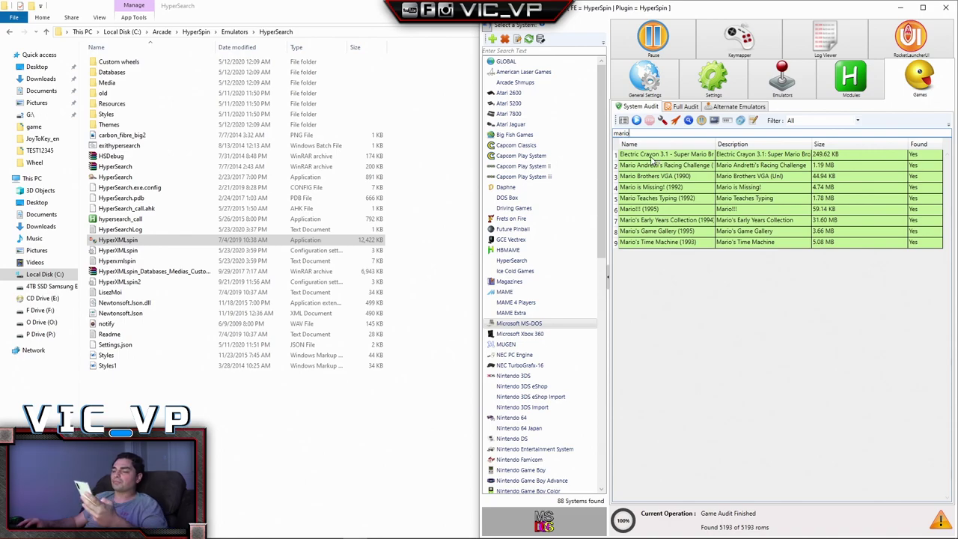
Run the game audit for the Microsoft Xbox 360 and MUGEN systems
{"action": "left_click", "coordinate": [524, 334]}
{"action": "left_click", "coordinate": [638, 122]}
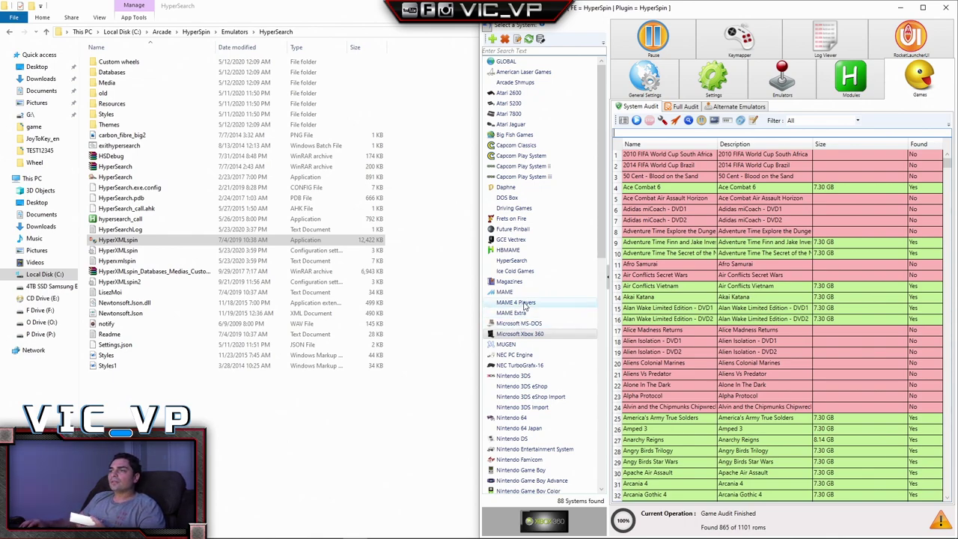
{"action": "left_click", "coordinate": [525, 344]}
{"action": "left_click", "coordinate": [636, 121]}
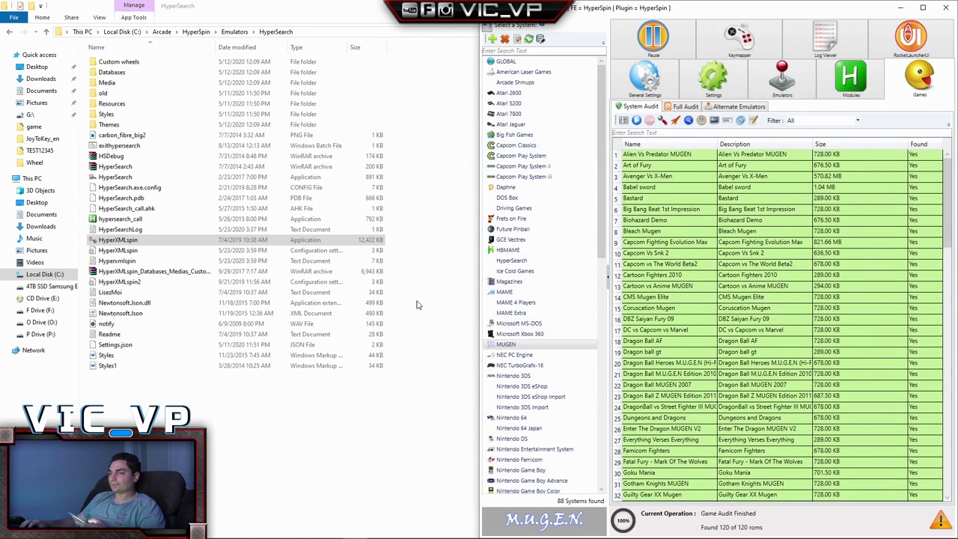
Run the game audit for the NEC PC Engine and NEC TurboGrafx-16 systems
{"action": "left_click", "coordinate": [517, 355]}
{"action": "left_click", "coordinate": [637, 121]}
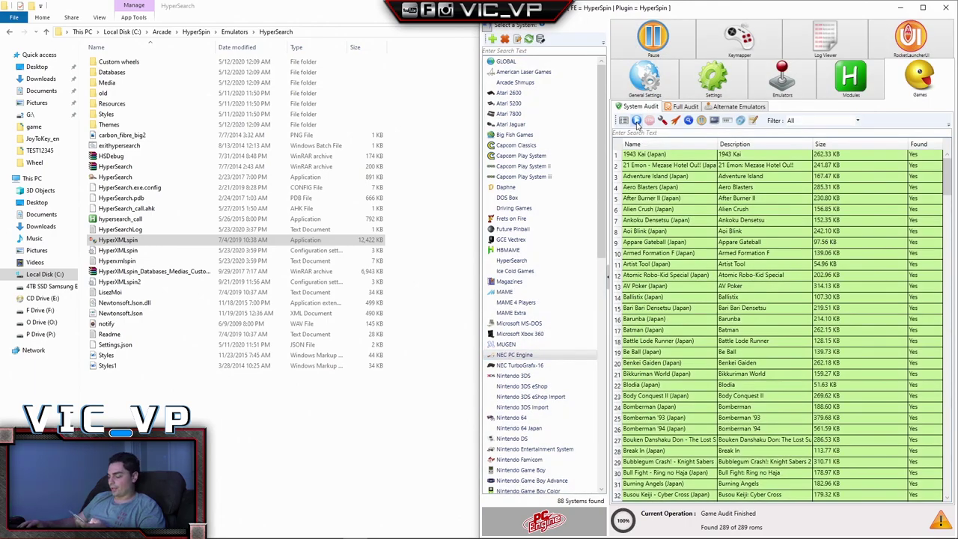
{"action": "key", "text": "Down"}
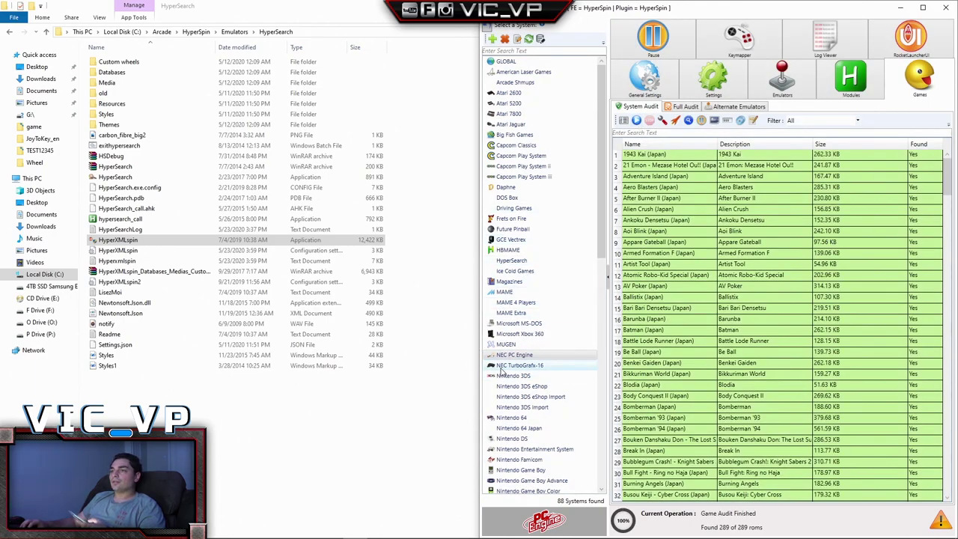
{"action": "left_click", "coordinate": [636, 121]}
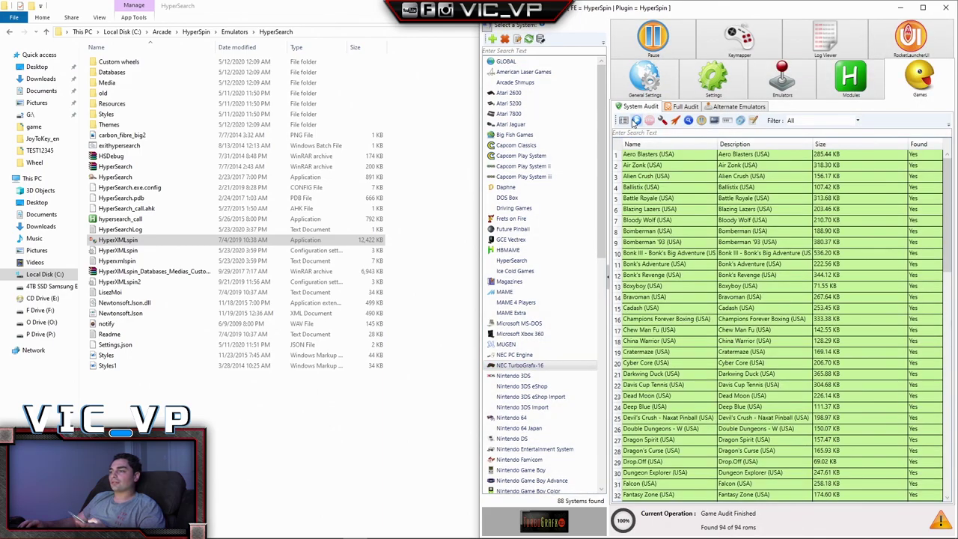
{"action": "left_click", "coordinate": [525, 366]}
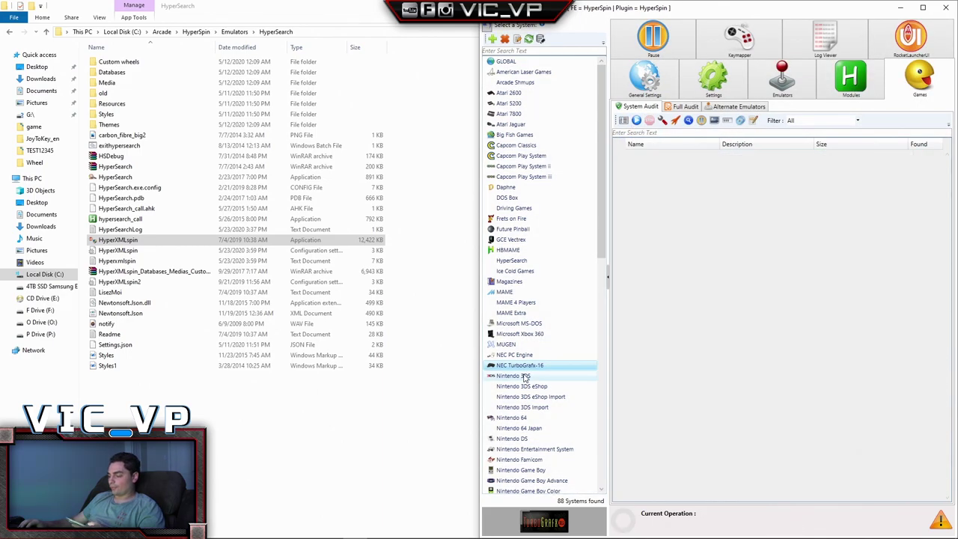
Audit all games of the Nintendo 3DS, 3DS eShop, 3DS eShop Import and 3DS Import systems
{"action": "left_click", "coordinate": [524, 377]}
{"action": "left_click", "coordinate": [637, 122]}
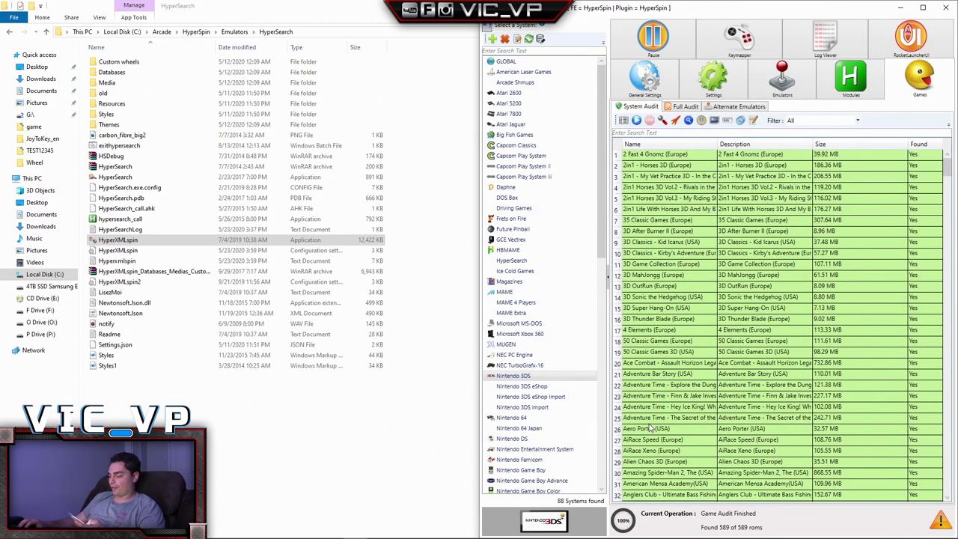
{"action": "left_click", "coordinate": [524, 386]}
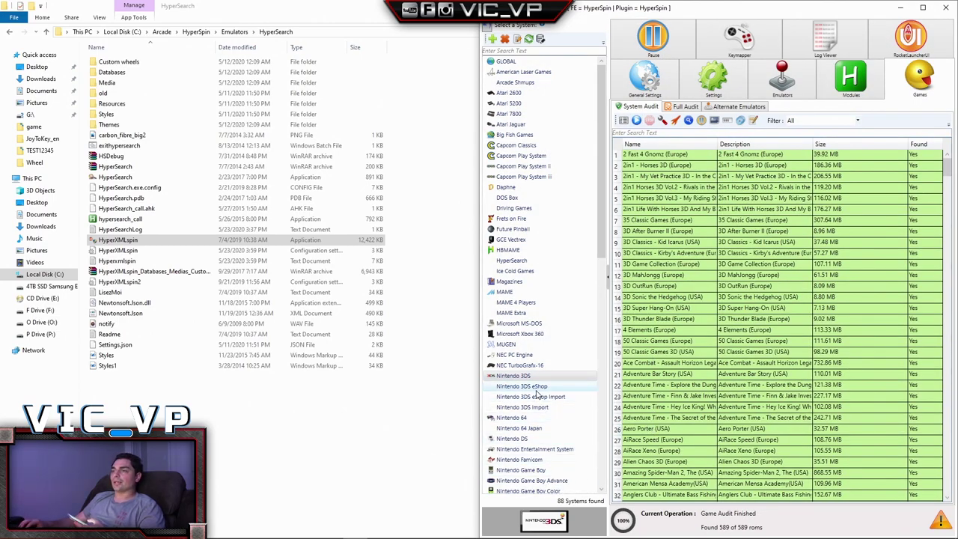
{"action": "left_click", "coordinate": [636, 121]}
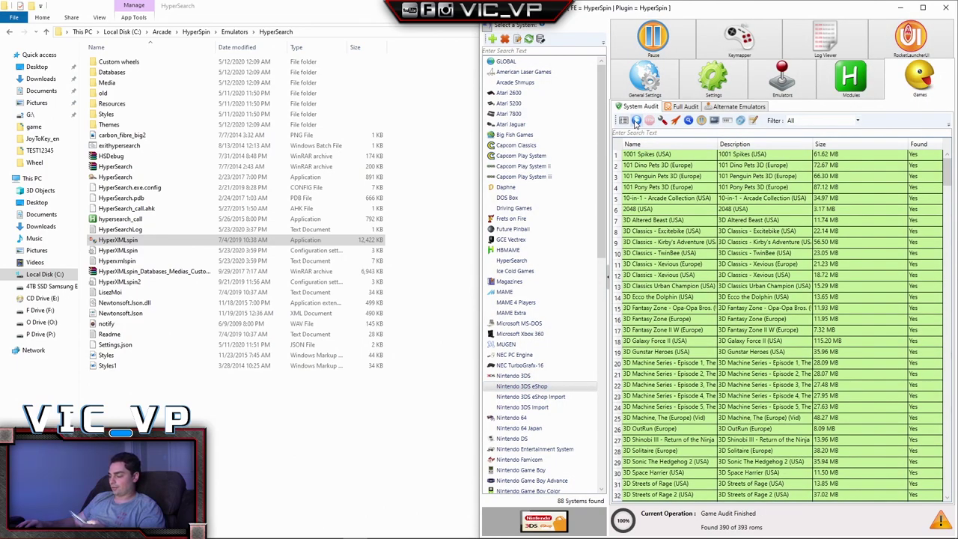
{"action": "left_click", "coordinate": [530, 397]}
{"action": "left_click", "coordinate": [636, 121]}
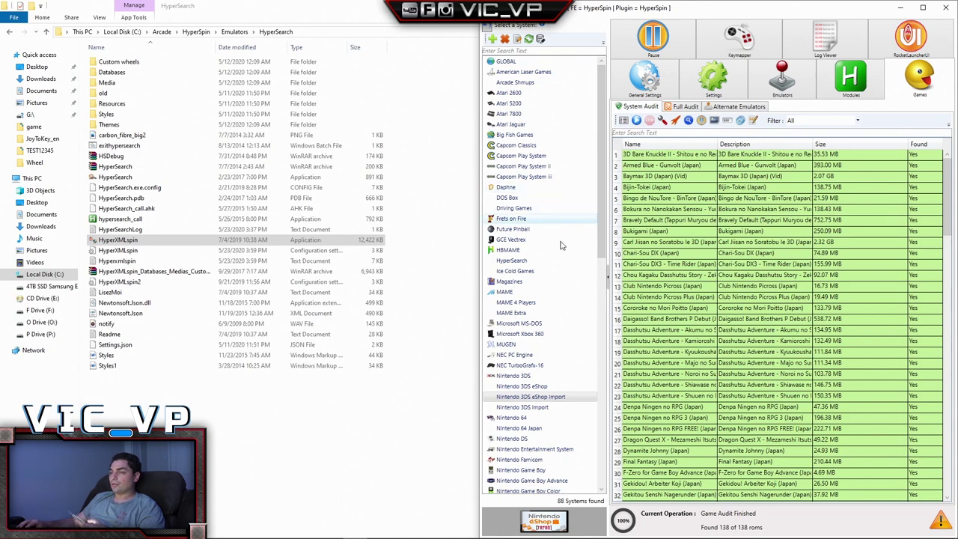
{"action": "left_click", "coordinate": [523, 407]}
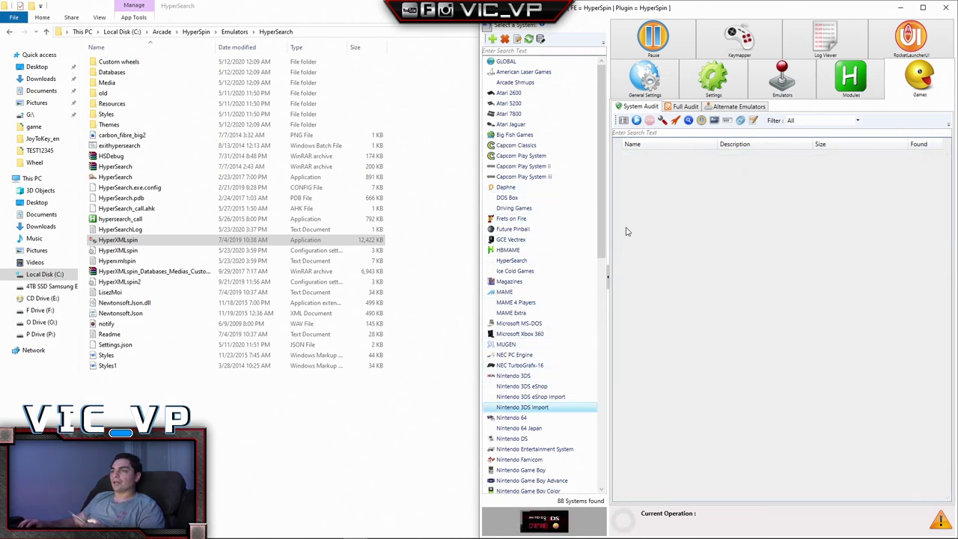
{"action": "left_click", "coordinate": [637, 120]}
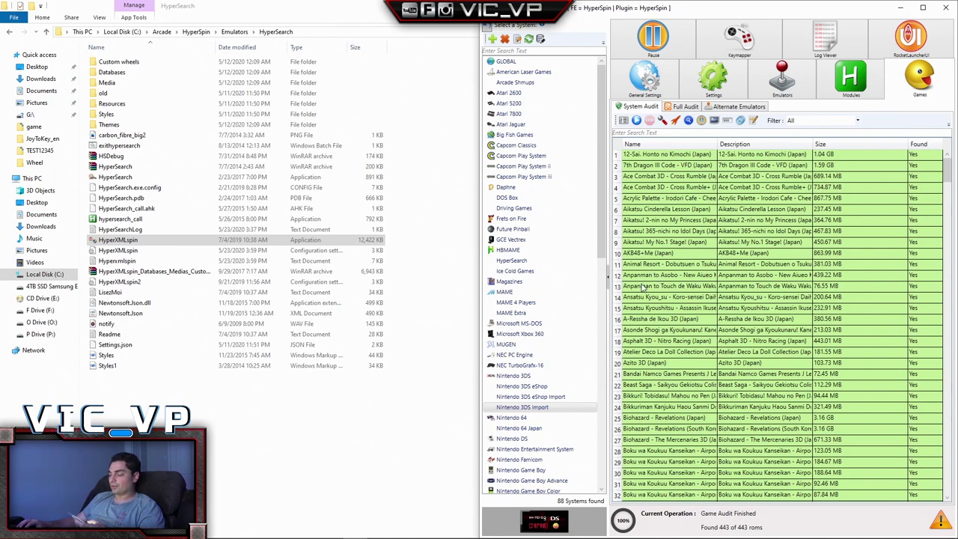
Audit the Nintendo 64 games and sort the list by found status so the missing games come first
{"action": "left_click", "coordinate": [511, 417]}
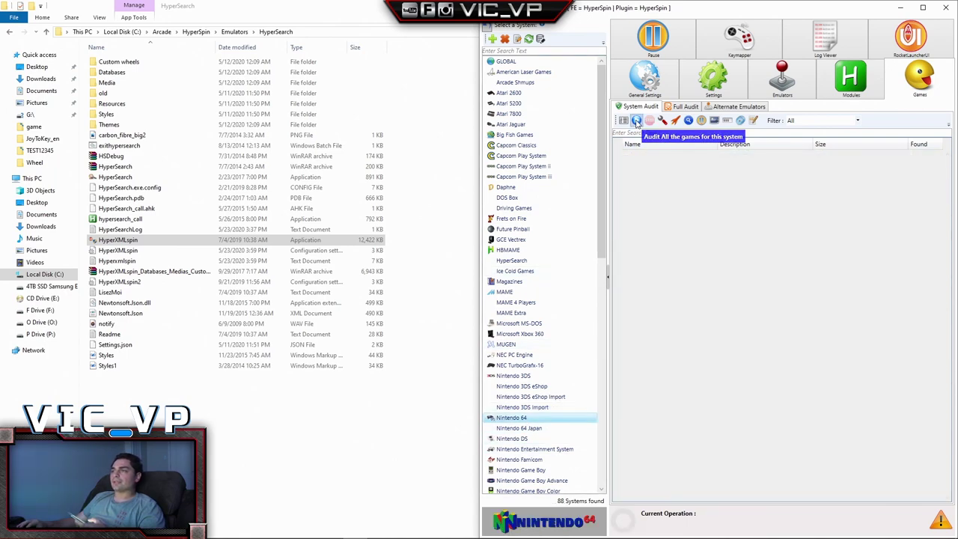
{"action": "left_click", "coordinate": [637, 121]}
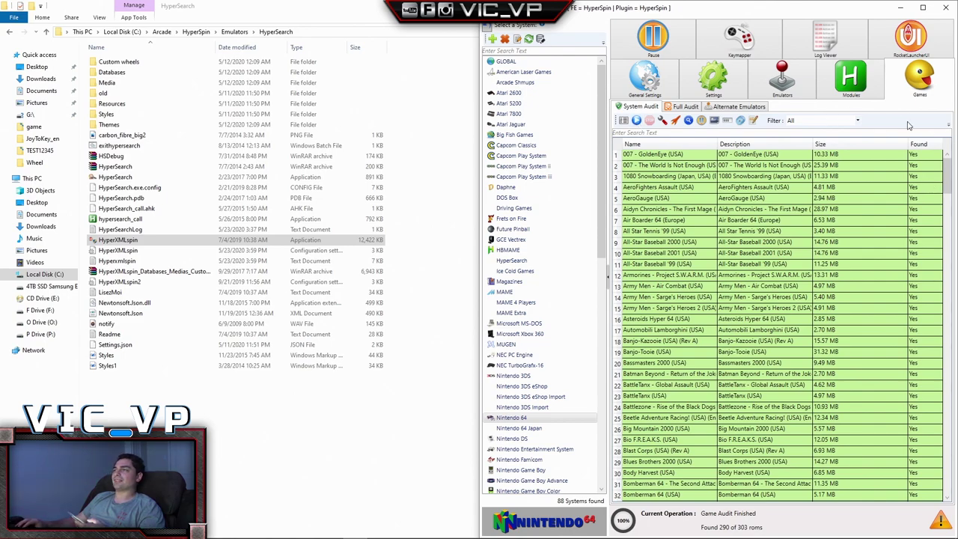
{"action": "left_click", "coordinate": [921, 144]}
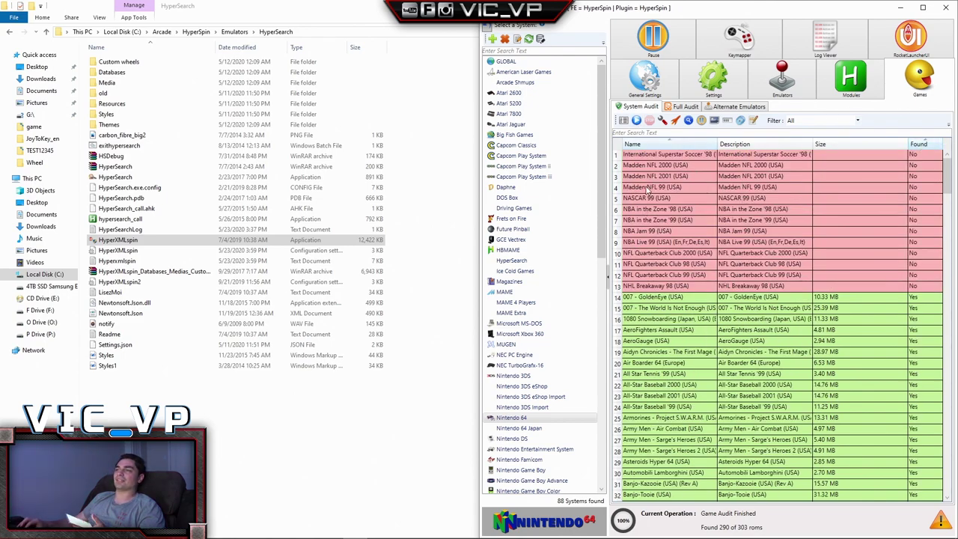
Run the game audit for the Nintendo 64 Japan and Nintendo DS systems
{"action": "left_click", "coordinate": [524, 428]}
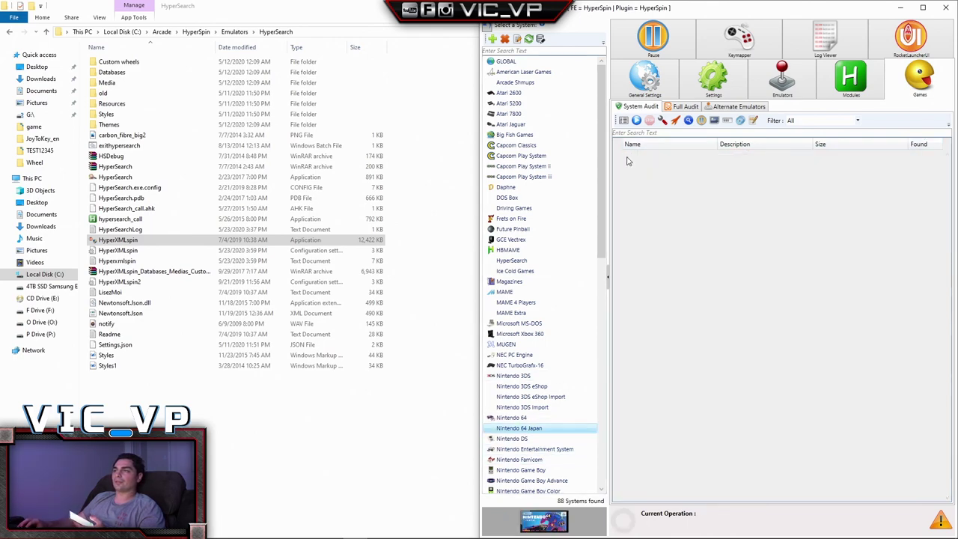
{"action": "left_click", "coordinate": [636, 121]}
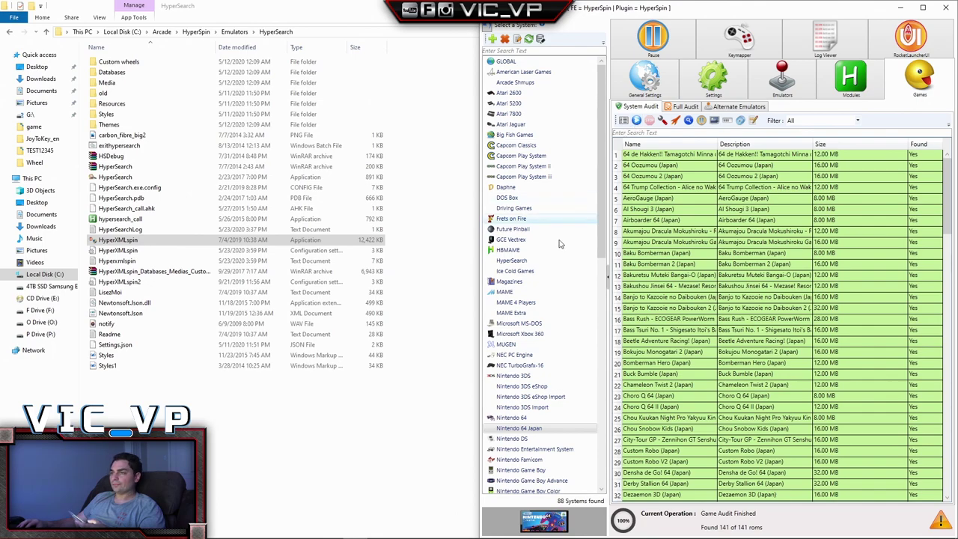
{"action": "left_click", "coordinate": [512, 439]}
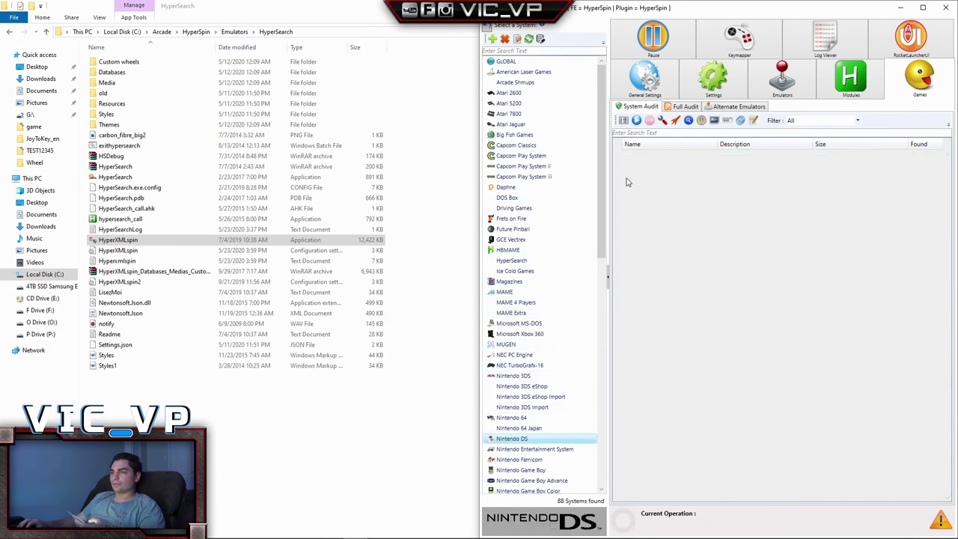
{"action": "left_click", "coordinate": [635, 121]}
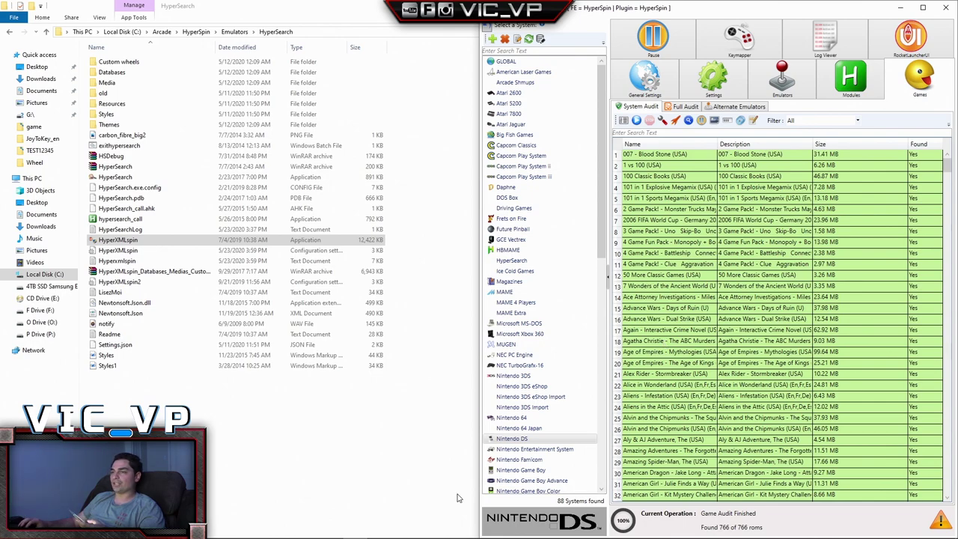
Run the game audit for the Nintendo Entertainment System and Nintendo Famicom
{"action": "left_click", "coordinate": [554, 449]}
{"action": "left_click", "coordinate": [635, 121]}
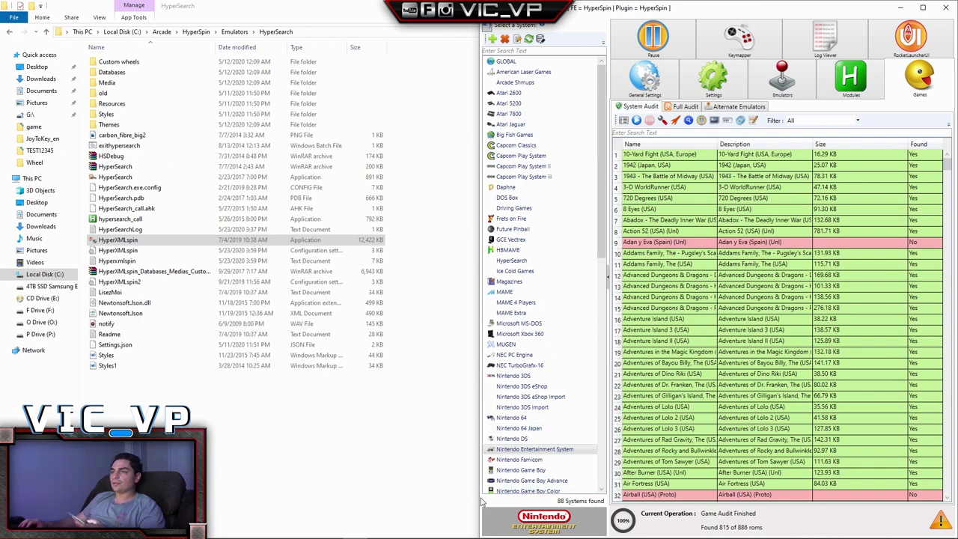
{"action": "left_click", "coordinate": [519, 459]}
{"action": "left_click", "coordinate": [640, 122]}
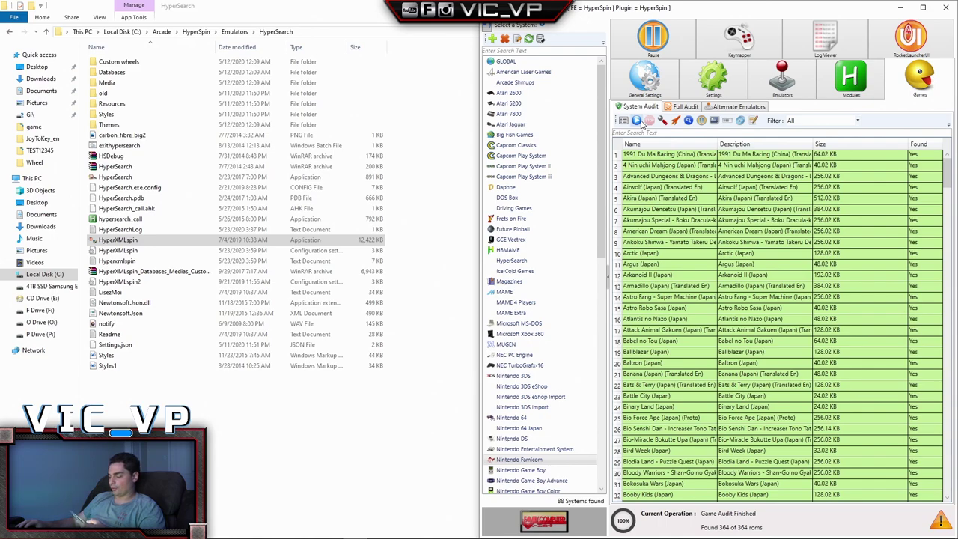
Audit the Nintendo Game Boy and Game Boy Advance systems and look through the Game Boy Advance game list
{"action": "left_click", "coordinate": [524, 470]}
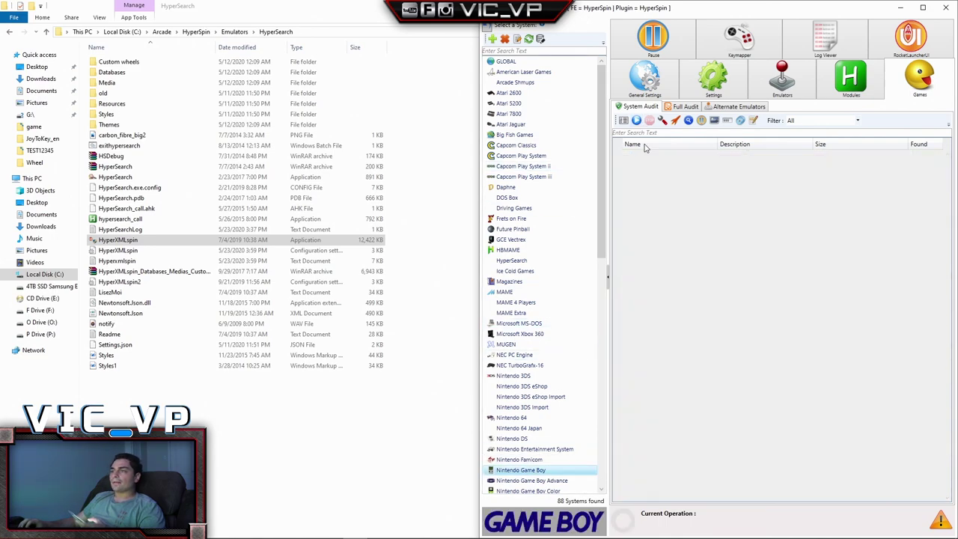
{"action": "left_click", "coordinate": [637, 122]}
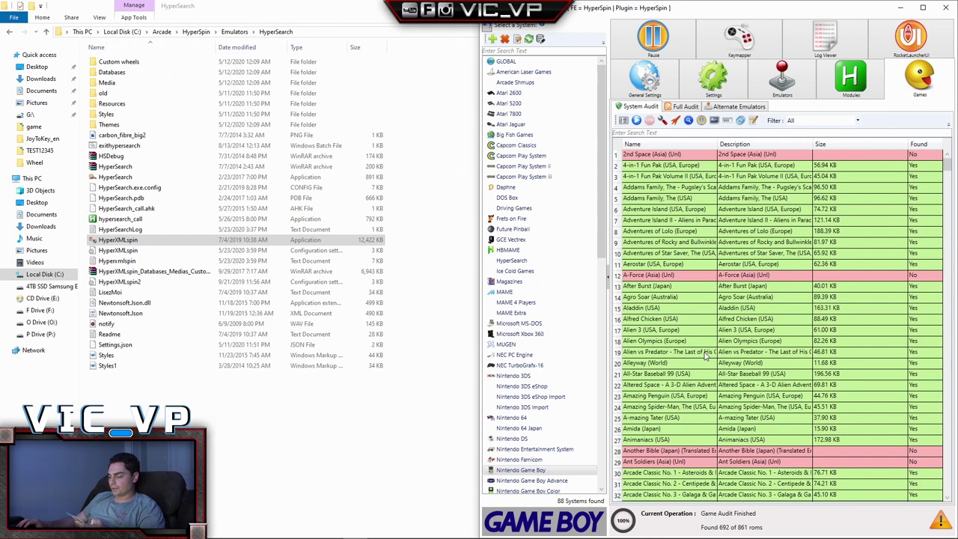
{"action": "left_click", "coordinate": [550, 482]}
{"action": "left_click", "coordinate": [639, 122]}
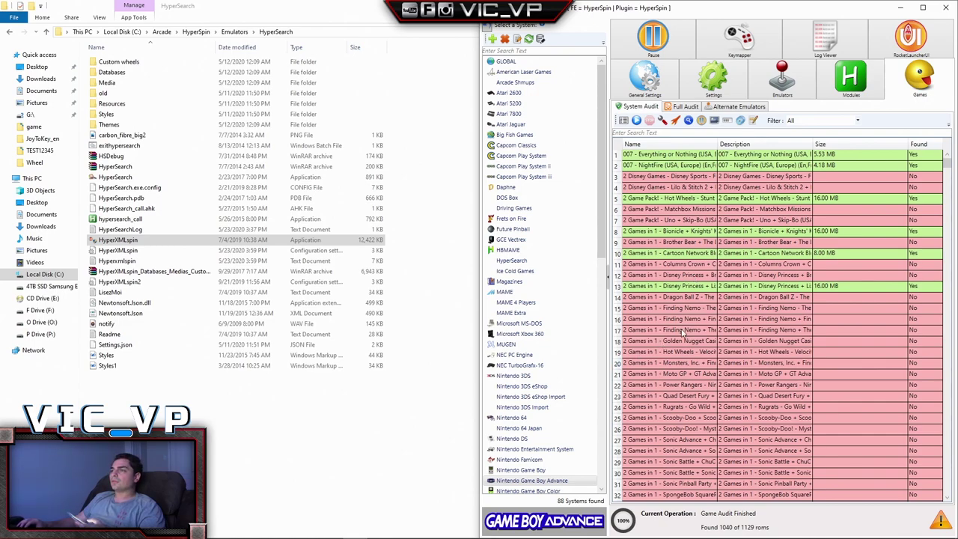
{"action": "scroll", "coordinate": [704, 302], "scroll_direction": "down", "scroll_amount": 8}
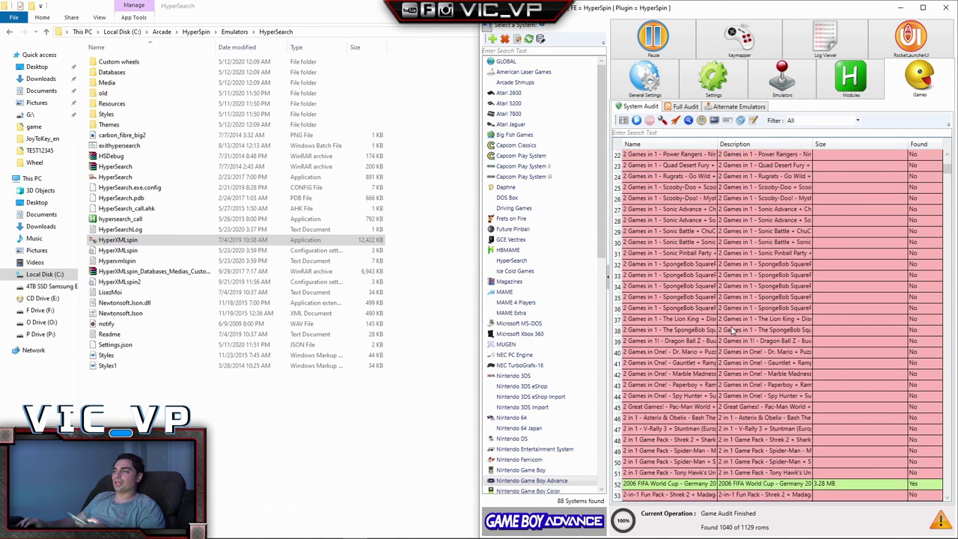
{"action": "scroll", "coordinate": [550, 408], "scroll_direction": "down", "scroll_amount": 3}
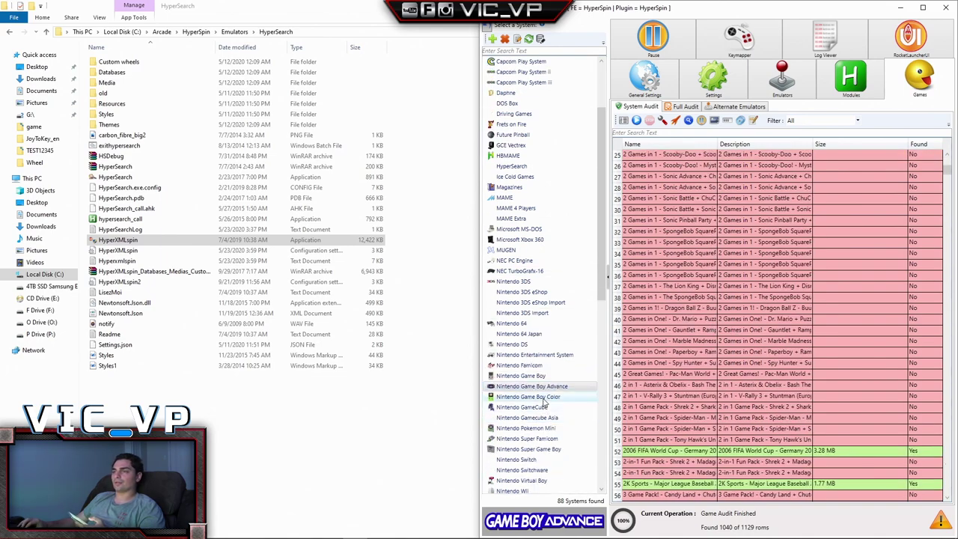
Run the game audit for the Nintendo Game Boy Color and Nintendo GameCube systems
{"action": "left_click", "coordinate": [547, 397]}
{"action": "left_click", "coordinate": [637, 121]}
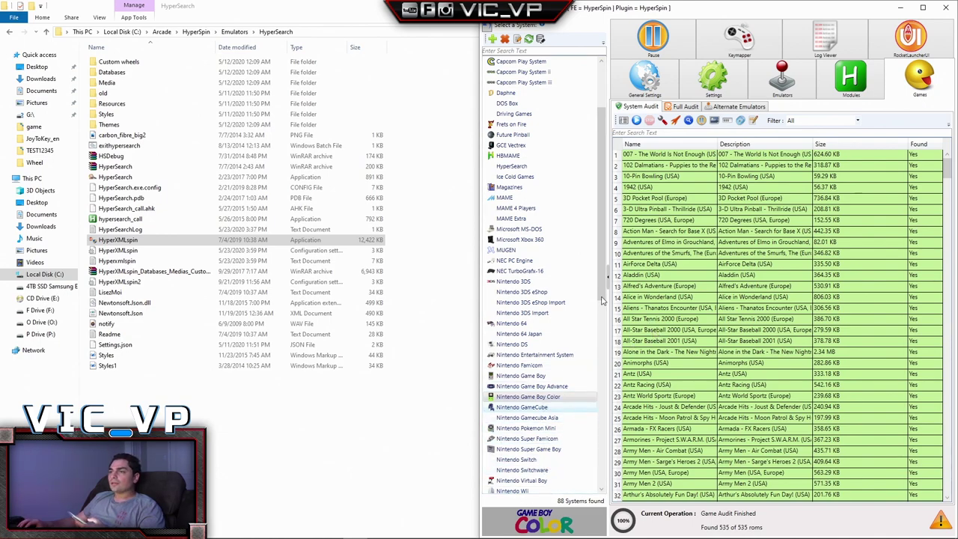
{"action": "left_click", "coordinate": [546, 407]}
{"action": "left_click", "coordinate": [636, 121]}
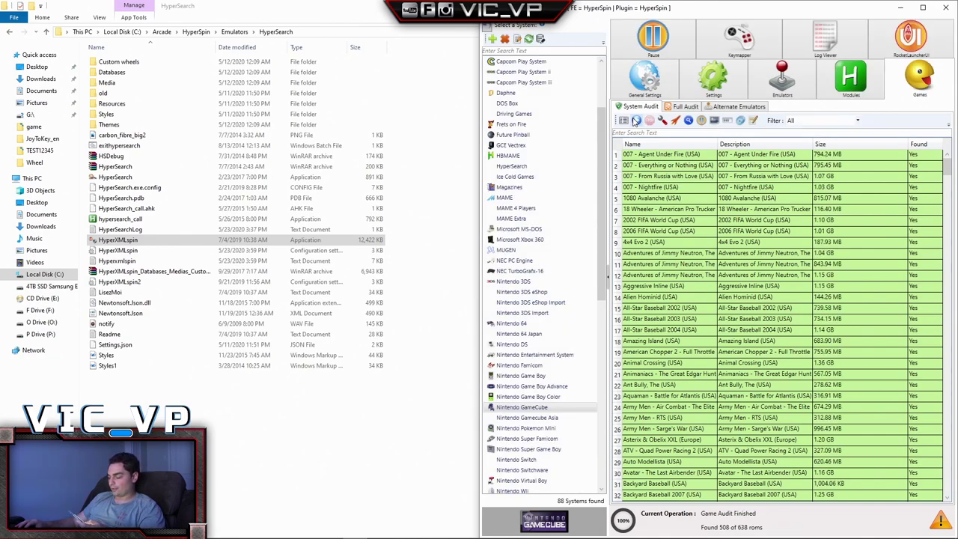
Run the game audit for the Nintendo Gamecube Asia and Nintendo Pokemon Mini systems
{"action": "left_click", "coordinate": [546, 418]}
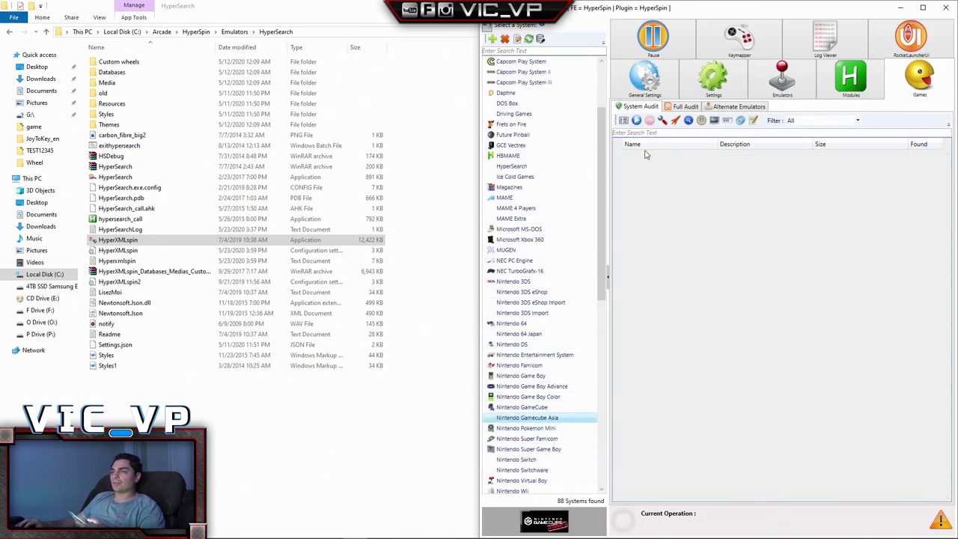
{"action": "left_click", "coordinate": [636, 120]}
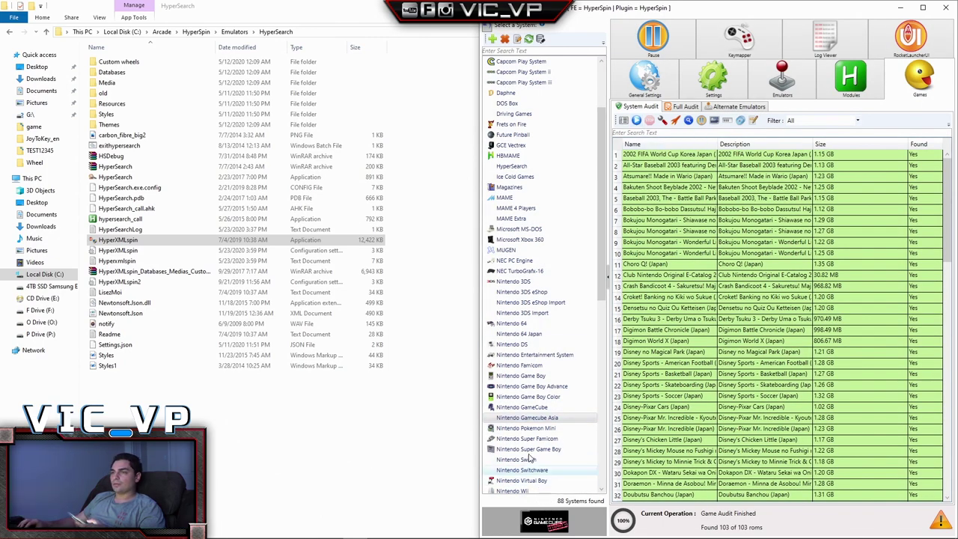
{"action": "left_click", "coordinate": [539, 427]}
{"action": "left_click", "coordinate": [637, 122]}
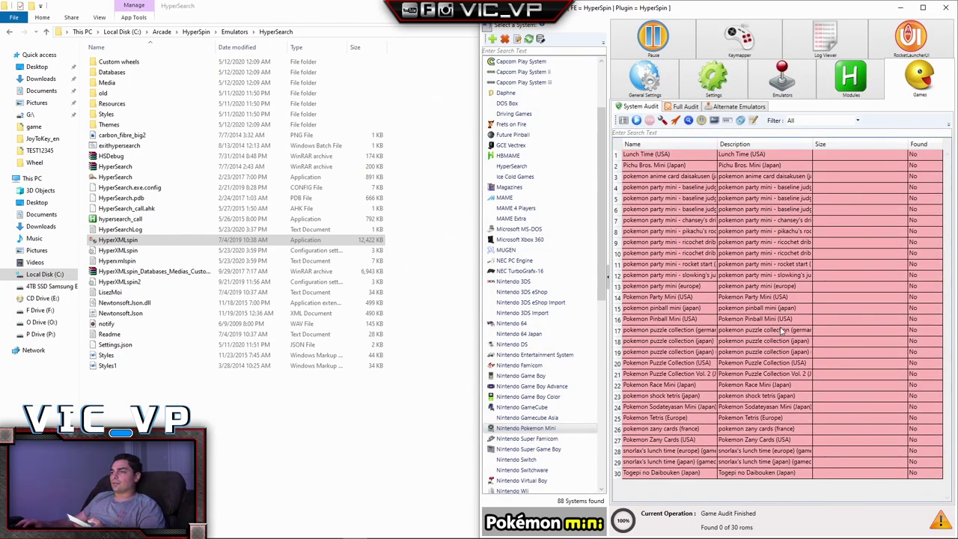
Check the ROM paths, default emulator and installed modules of Nintendo Pokemon Mini, and return to its game list
{"action": "left_click", "coordinate": [766, 73]}
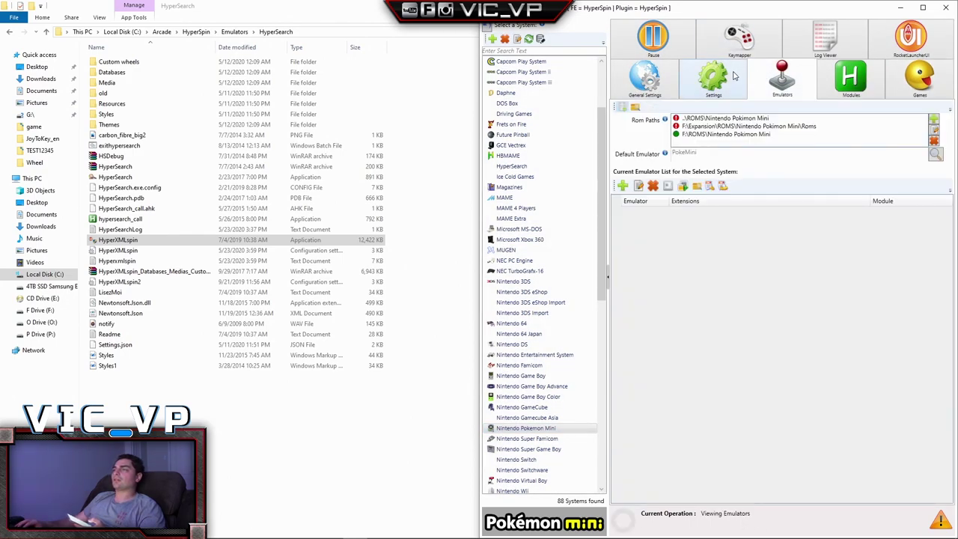
{"action": "left_click", "coordinate": [735, 75]}
{"action": "left_click", "coordinate": [749, 47]}
{"action": "left_click", "coordinate": [851, 66]}
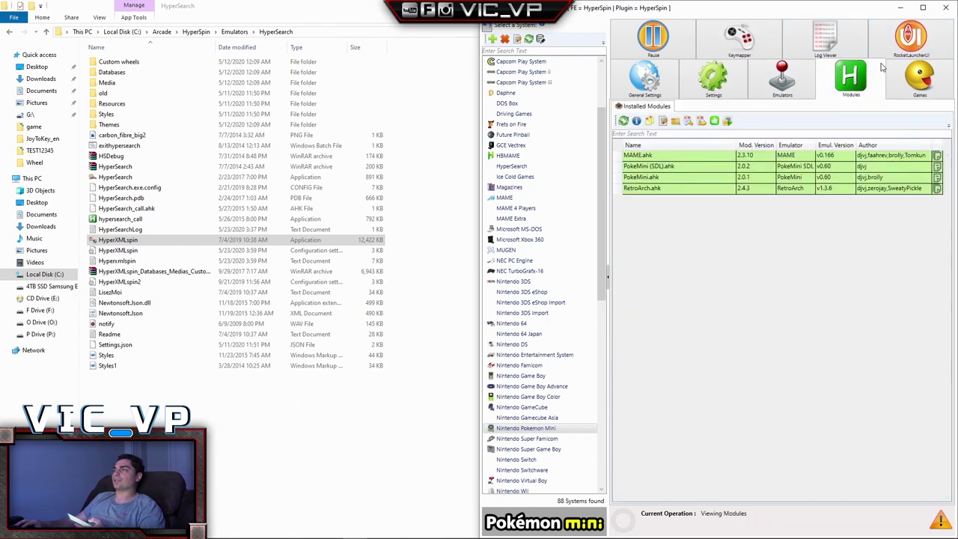
{"action": "left_click", "coordinate": [918, 77]}
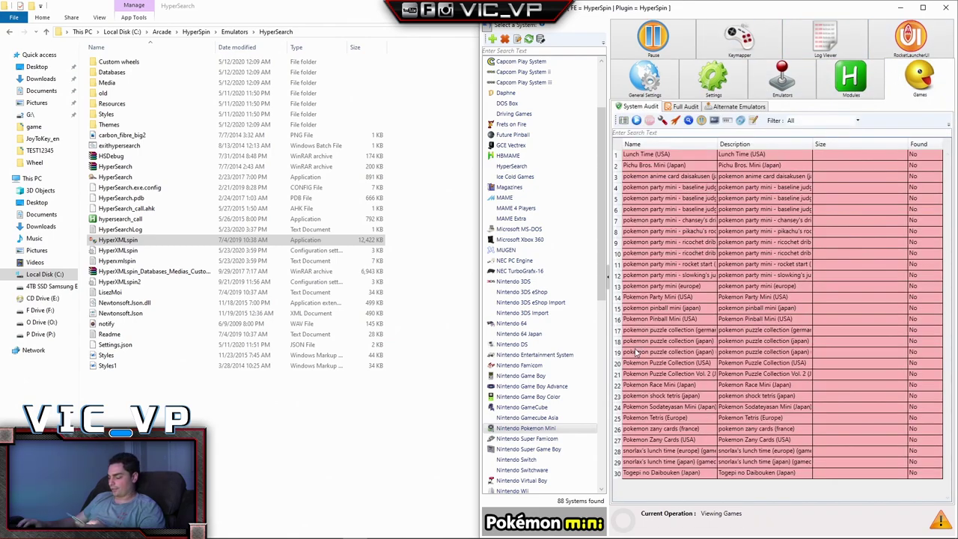
Run the game audit for the Nintendo Super Famicom and Nintendo Super Game Boy systems
{"action": "left_click", "coordinate": [527, 439]}
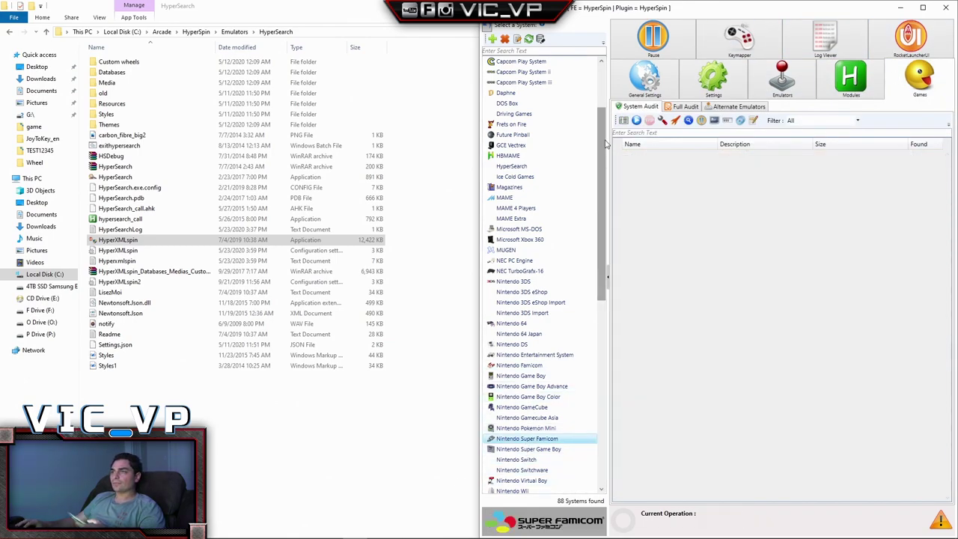
{"action": "left_click", "coordinate": [648, 122]}
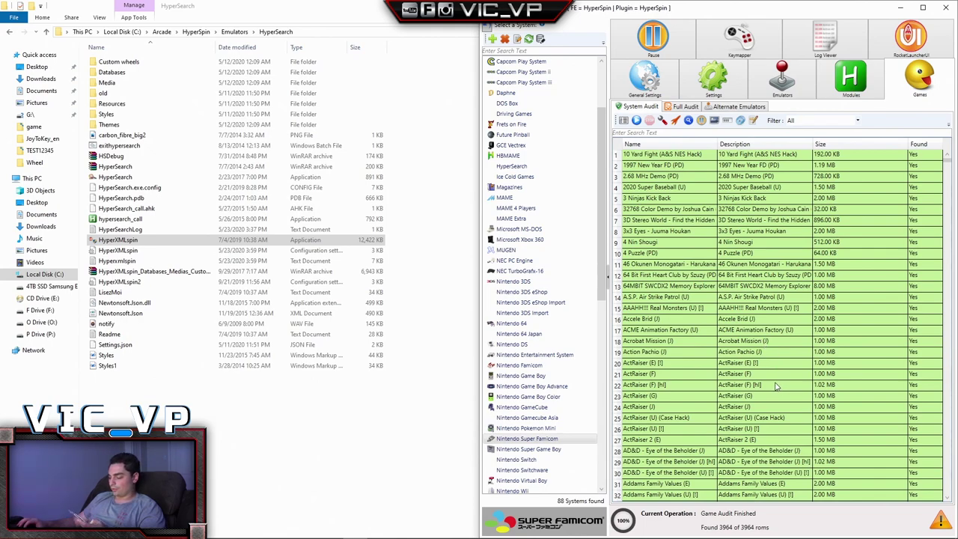
{"action": "left_click", "coordinate": [528, 450]}
{"action": "left_click", "coordinate": [639, 122]}
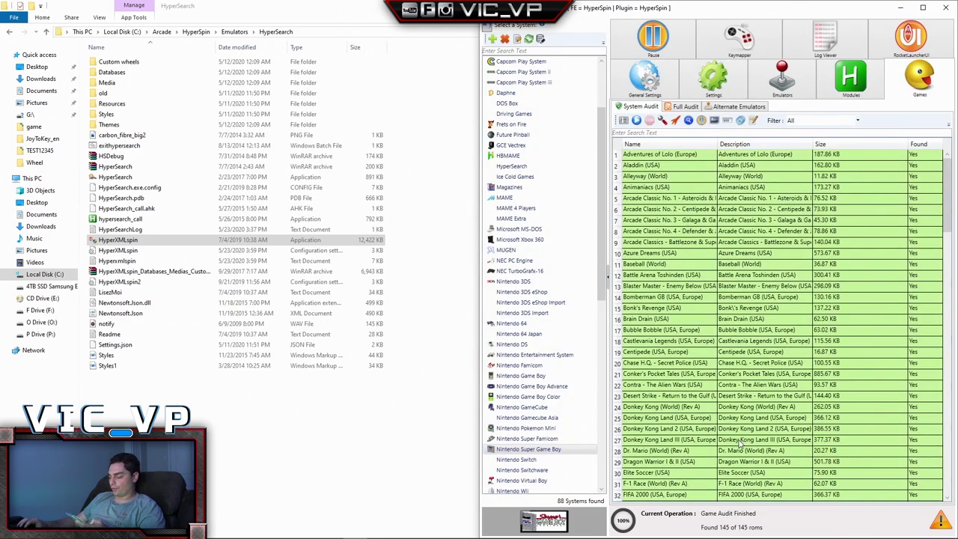
Run the game audit for the Nintendo Switch and Nintendo Switchware systems
{"action": "left_click", "coordinate": [528, 459]}
{"action": "left_click", "coordinate": [639, 122]}
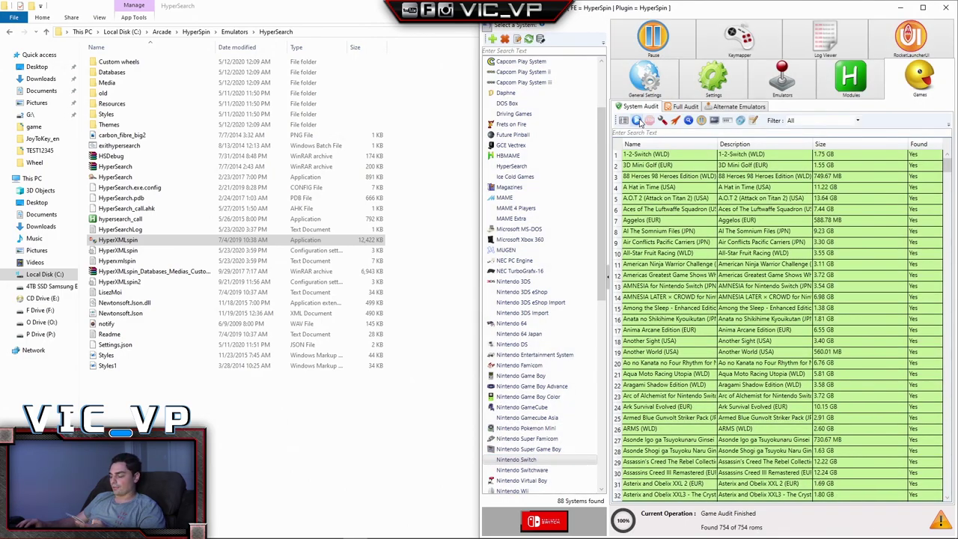
{"action": "left_click", "coordinate": [522, 470]}
{"action": "left_click", "coordinate": [636, 122]}
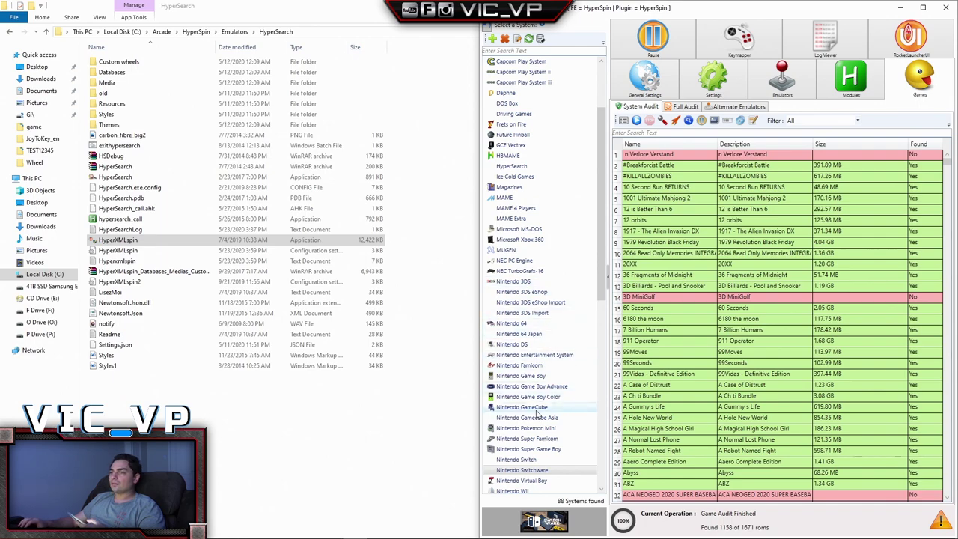
Run the game audit for the Nintendo Virtual Boy and Nintendo Wii systems
{"action": "scroll", "coordinate": [535, 404], "scroll_direction": "down", "scroll_amount": 3}
{"action": "left_click", "coordinate": [540, 387]}
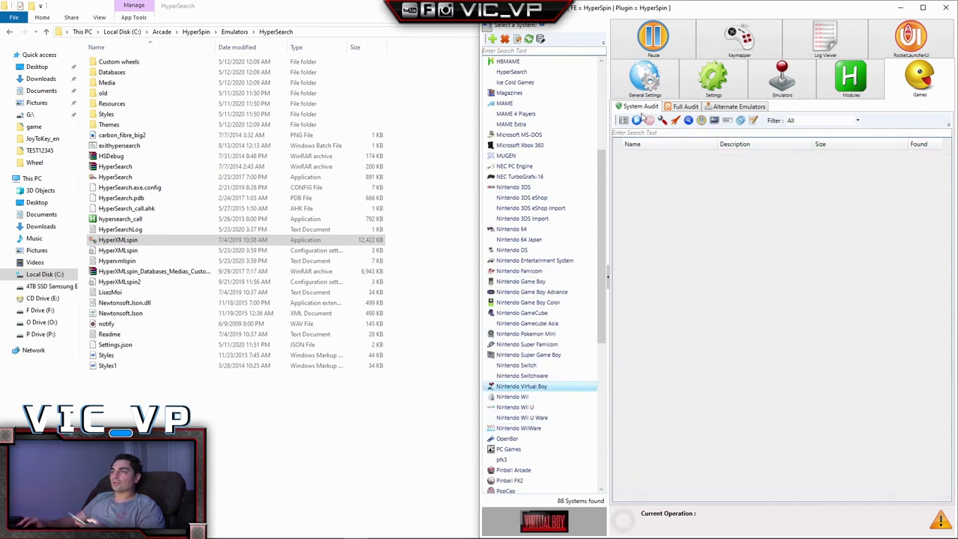
{"action": "left_click", "coordinate": [636, 122]}
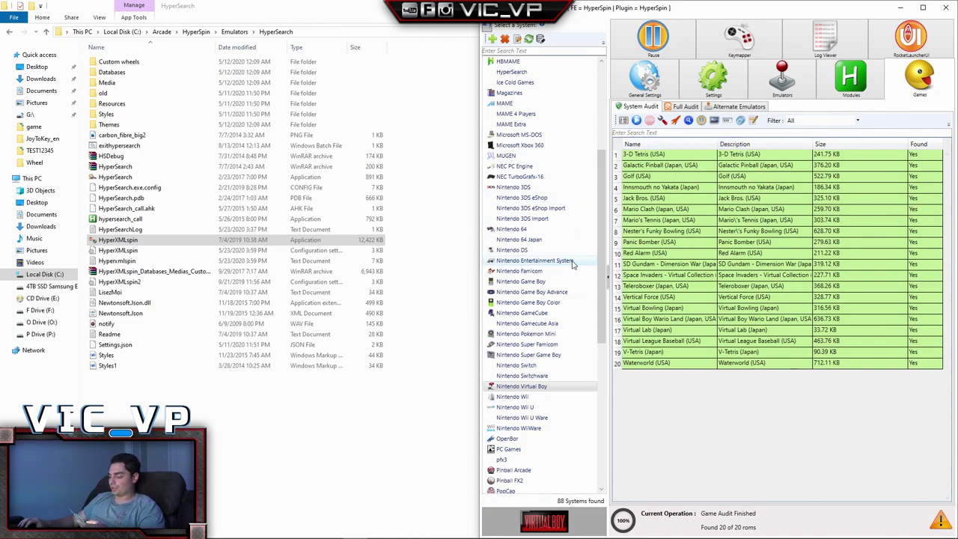
{"action": "left_click", "coordinate": [524, 397]}
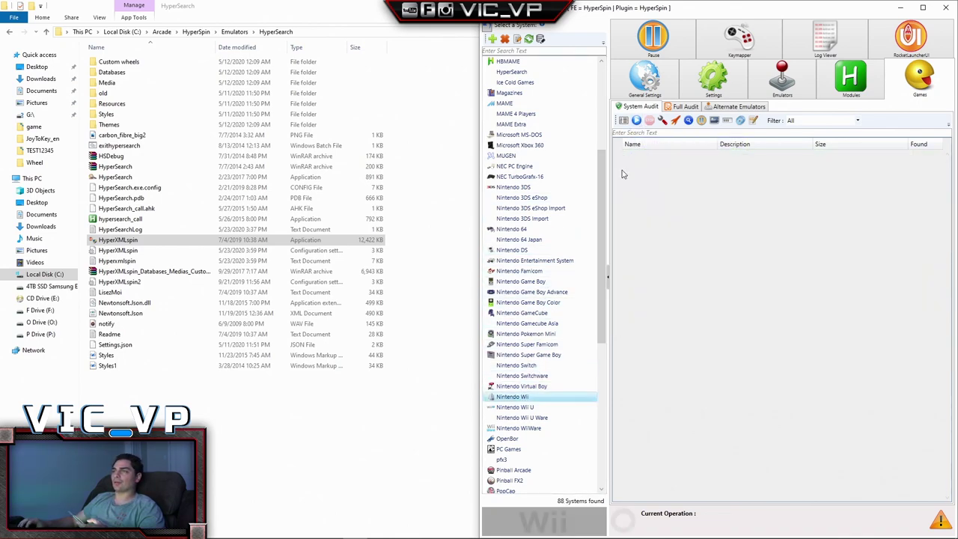
{"action": "left_click", "coordinate": [636, 122]}
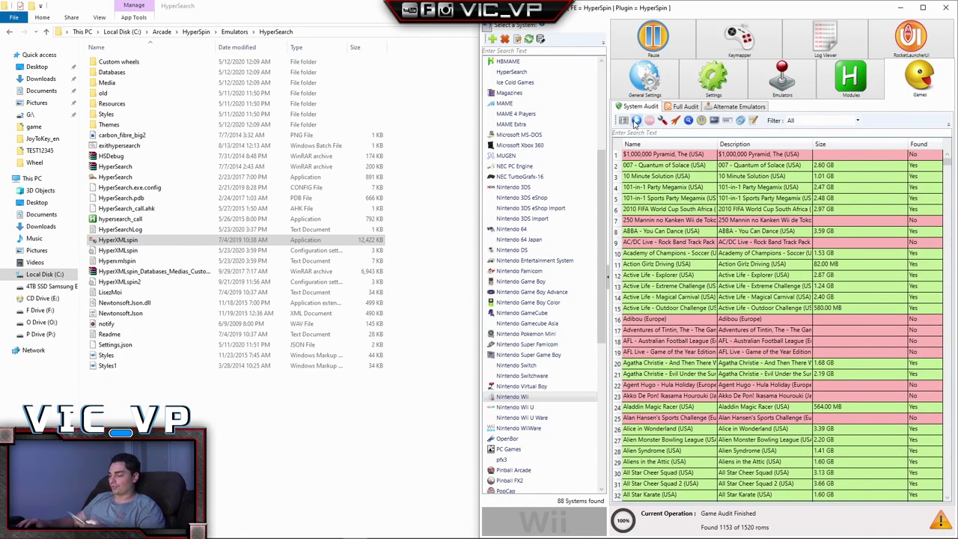
Run the game audit for Nintendo Wii U and look through its audited game list
{"action": "left_click", "coordinate": [524, 408]}
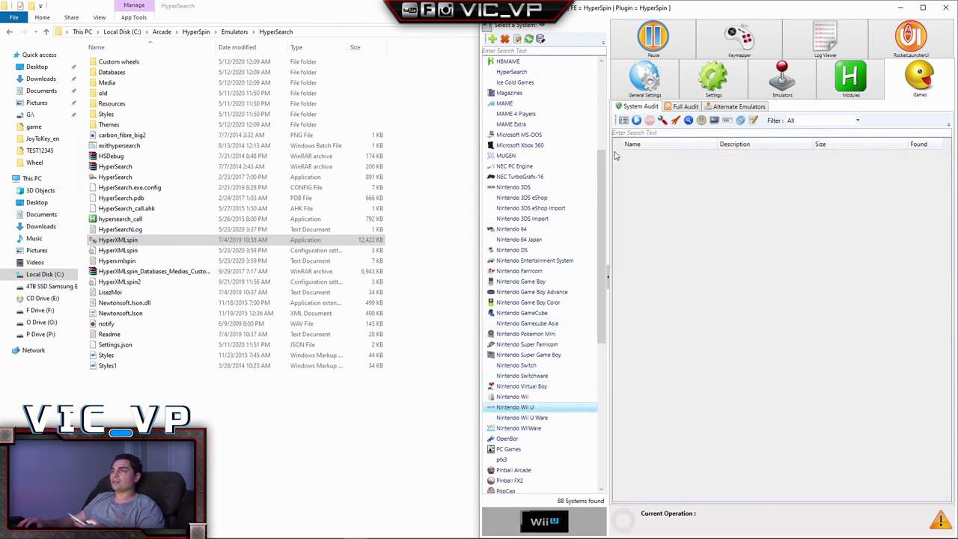
{"action": "left_click", "coordinate": [636, 121]}
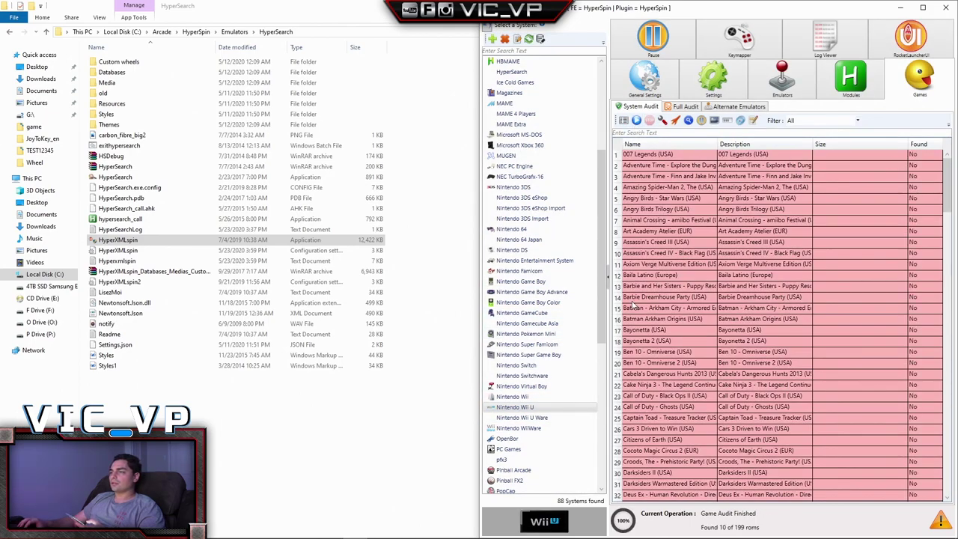
{"action": "scroll", "coordinate": [674, 292], "scroll_direction": "down", "scroll_amount": 5}
{"action": "scroll", "coordinate": [767, 253], "scroll_direction": "up", "scroll_amount": 3}
{"action": "scroll", "coordinate": [768, 253], "scroll_direction": "up", "scroll_amount": 3}
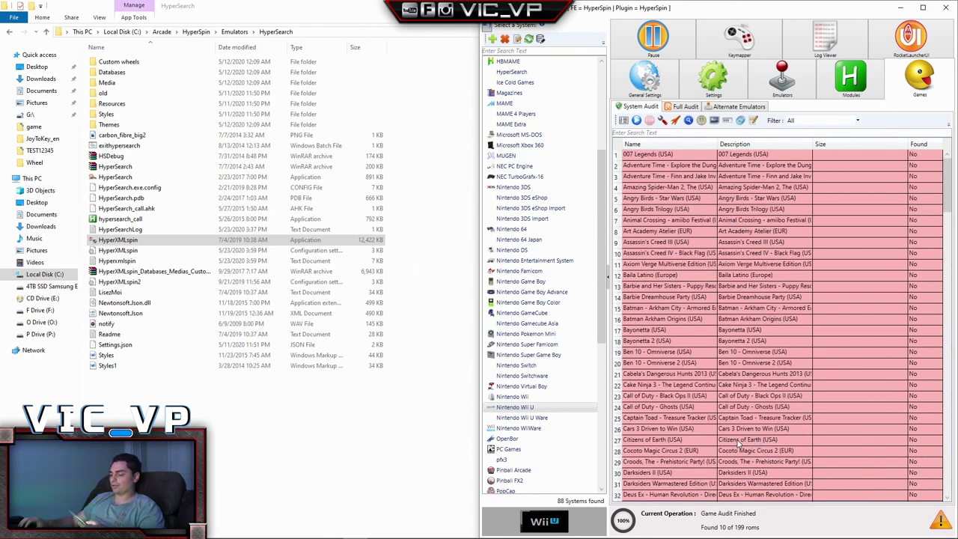
Run the game audit for the Nintendo Wii U Ware and Nintendo WiiWare systems
{"action": "left_click", "coordinate": [524, 417]}
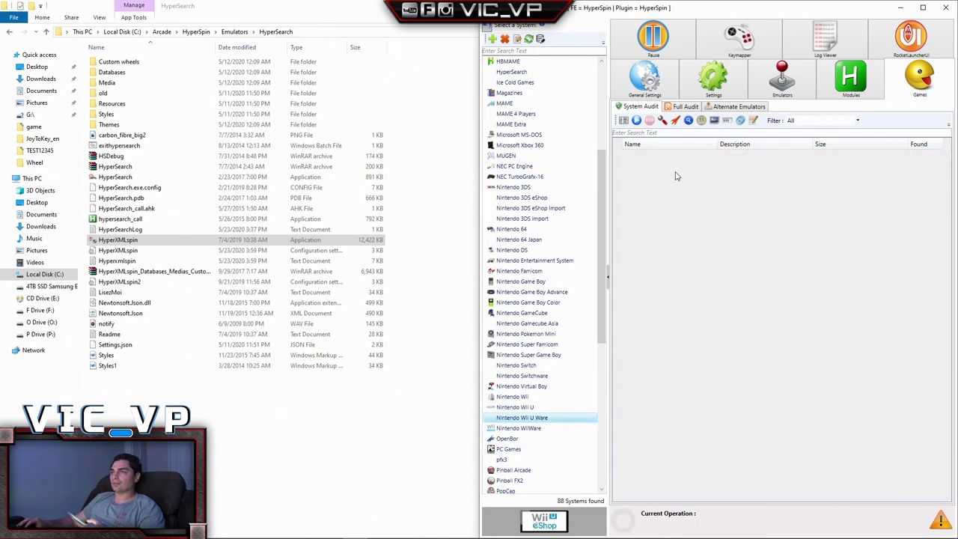
{"action": "left_click", "coordinate": [640, 125]}
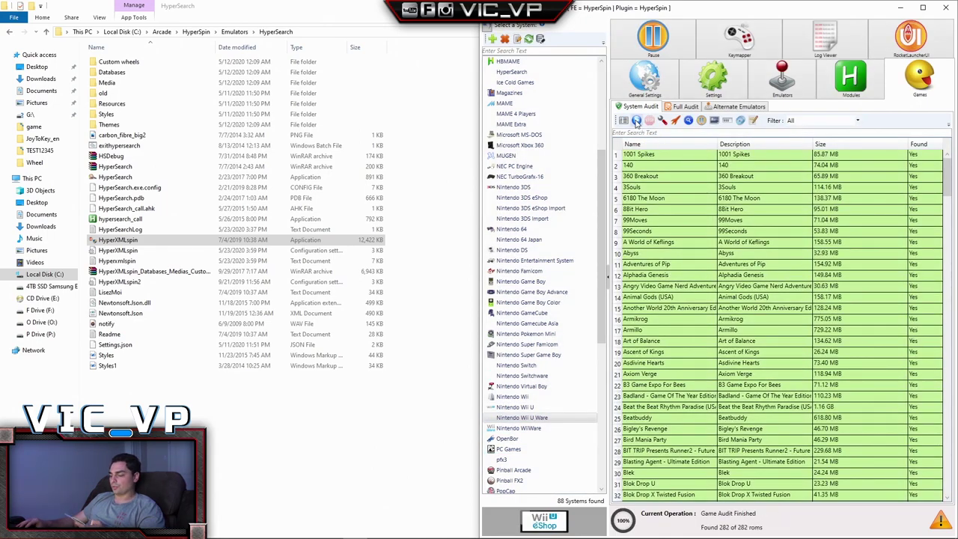
{"action": "left_click", "coordinate": [509, 428]}
{"action": "left_click", "coordinate": [637, 122]}
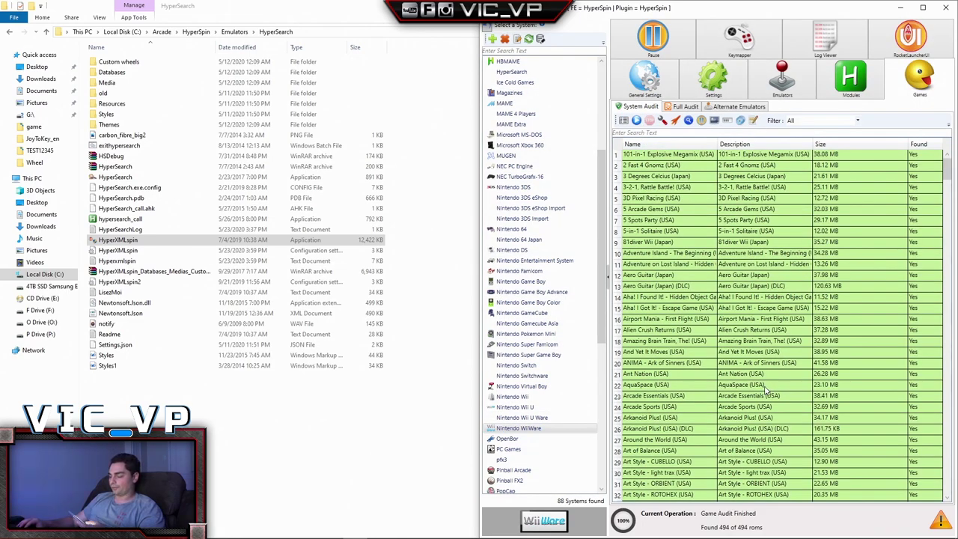
Run the game audit for the OpenBor and PC Games systems
{"action": "left_click", "coordinate": [507, 438]}
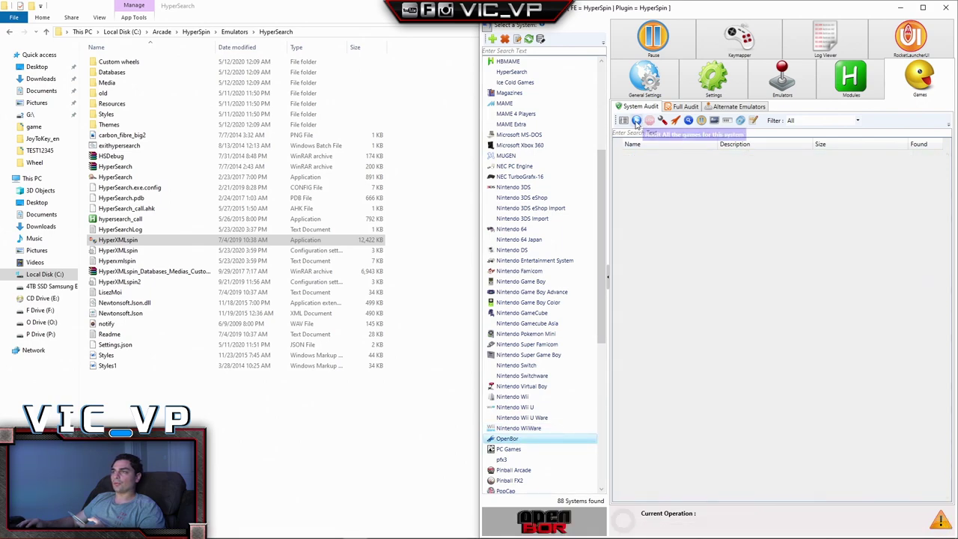
{"action": "left_click", "coordinate": [637, 122]}
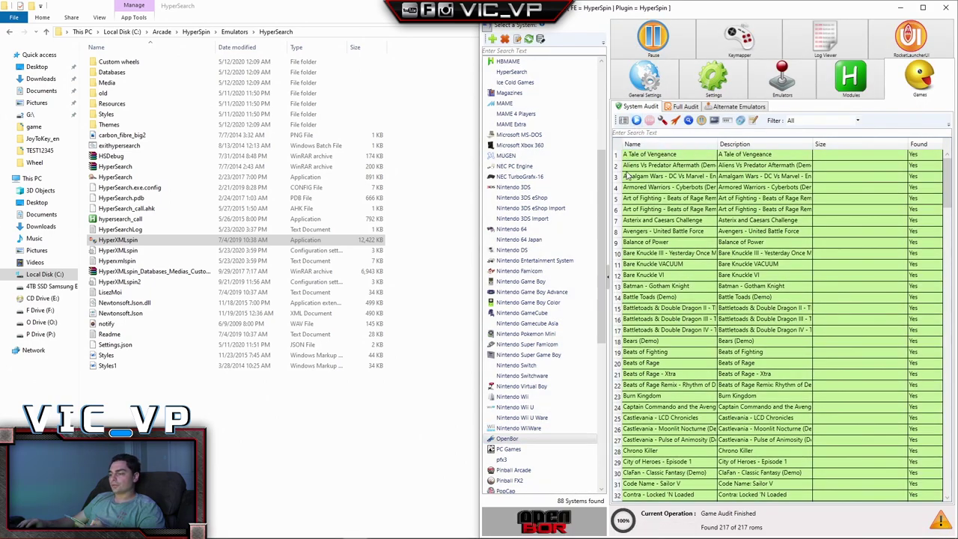
{"action": "left_click", "coordinate": [547, 450]}
{"action": "left_click", "coordinate": [636, 121]}
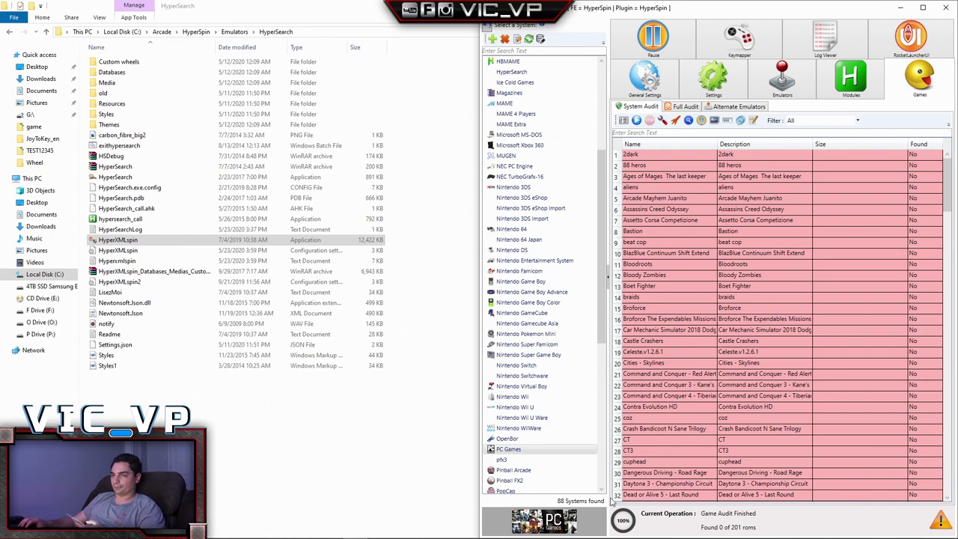
View the pfx3, Pinball Arcade and Pinball FX2 systems one after another without auditing them
{"action": "left_click", "coordinate": [500, 460]}
{"action": "scroll", "coordinate": [524, 442], "scroll_direction": "down", "scroll_amount": 2}
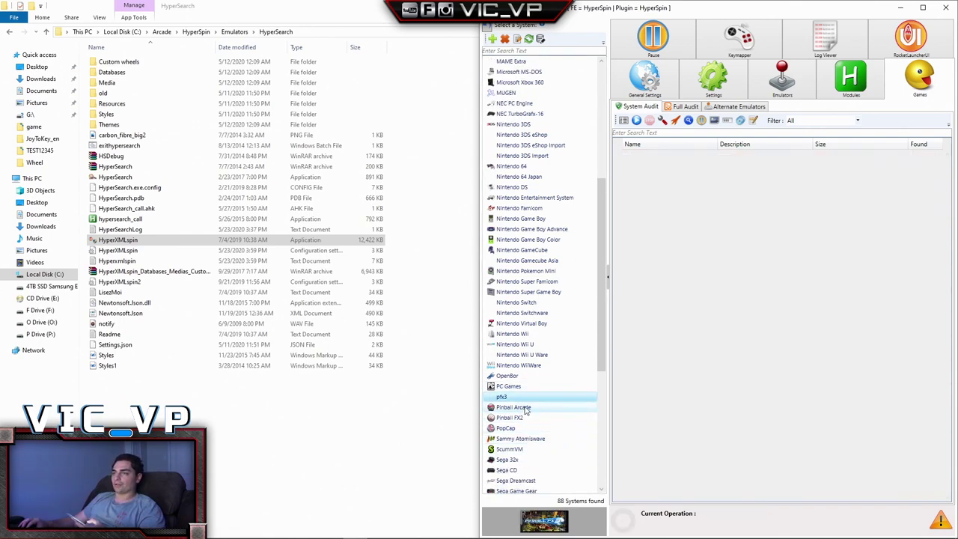
{"action": "left_click", "coordinate": [526, 409]}
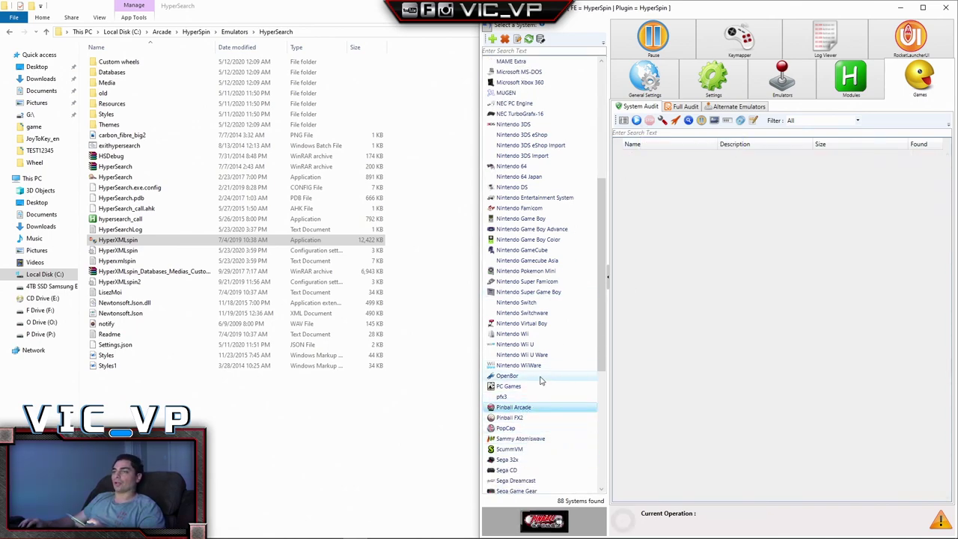
{"action": "left_click", "coordinate": [522, 418]}
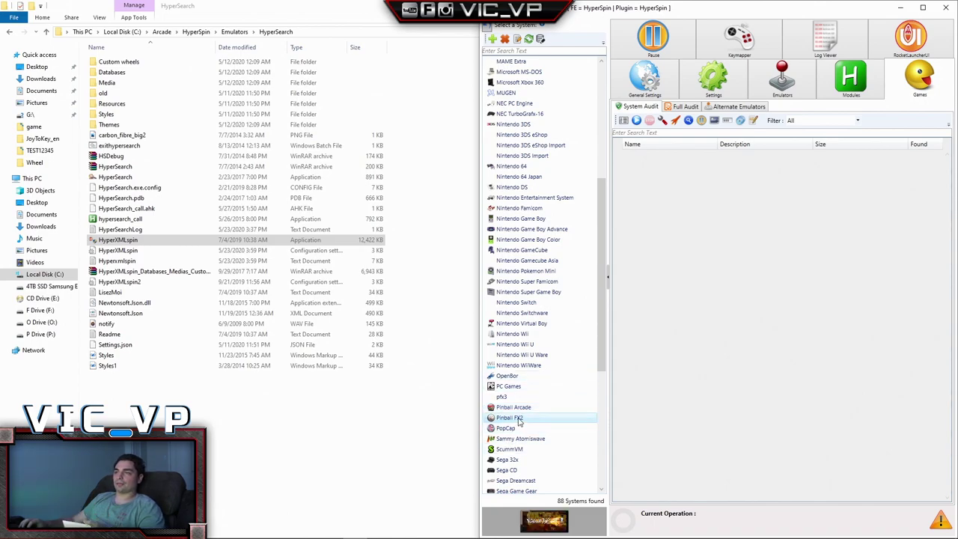
Run the game audit for the PopCap and Sammy Atomiswave systems
{"action": "left_click", "coordinate": [517, 429]}
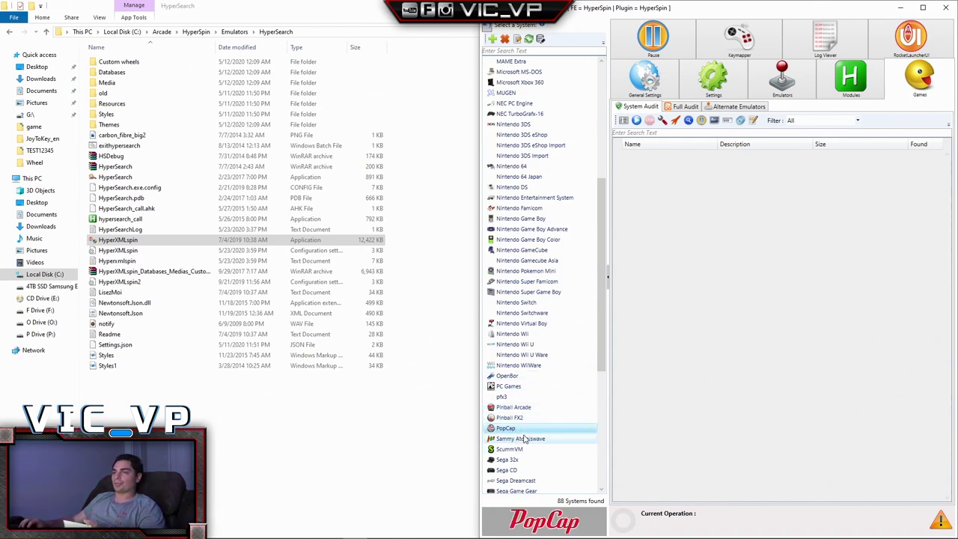
{"action": "left_click", "coordinate": [637, 121]}
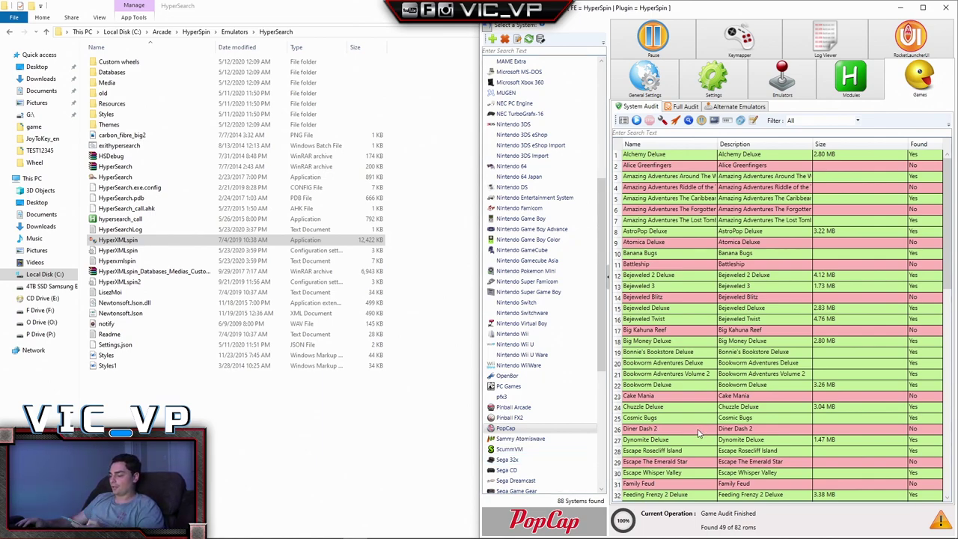
{"action": "left_click", "coordinate": [525, 438]}
{"action": "left_click", "coordinate": [641, 124]}
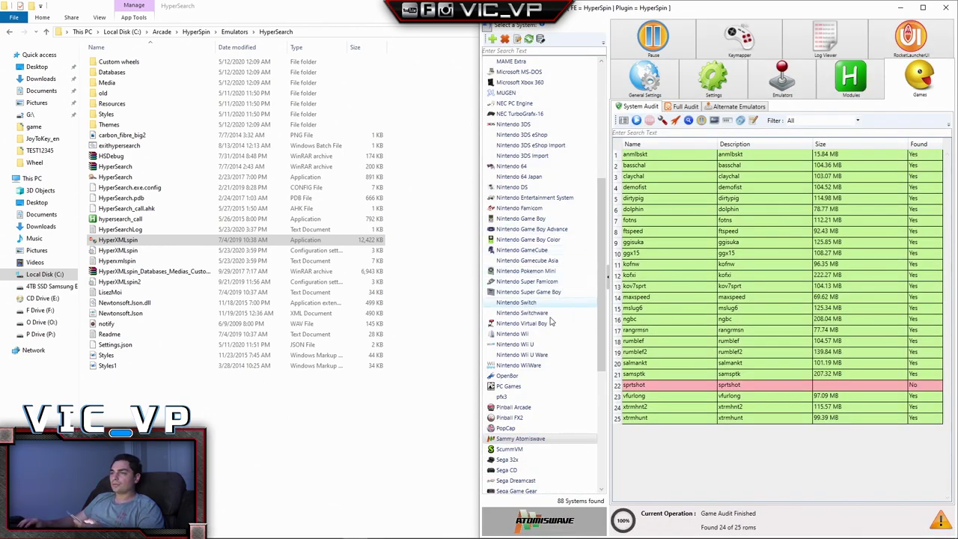
Check the ROM paths and default emulator of ScummVM, and return to its game list
{"action": "left_click", "coordinate": [516, 450]}
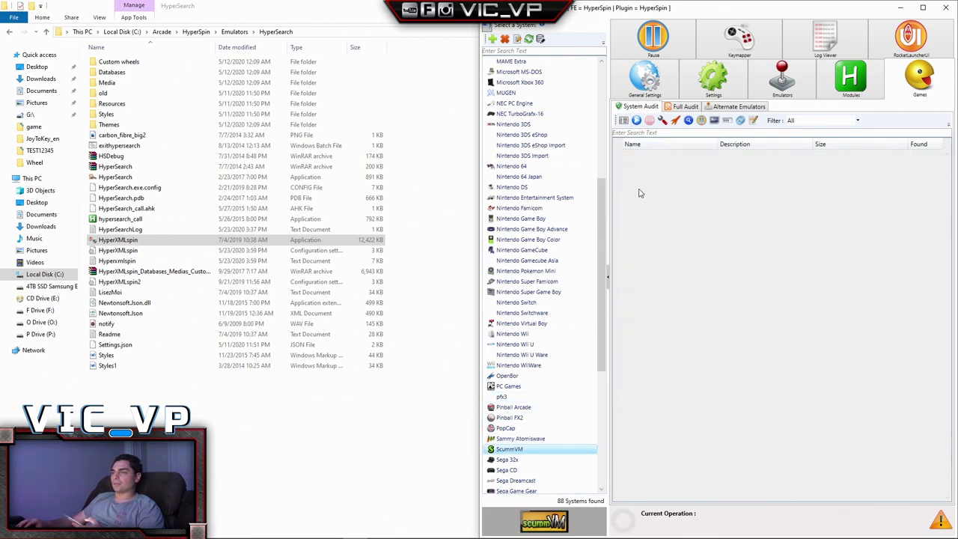
{"action": "left_click", "coordinate": [783, 78]}
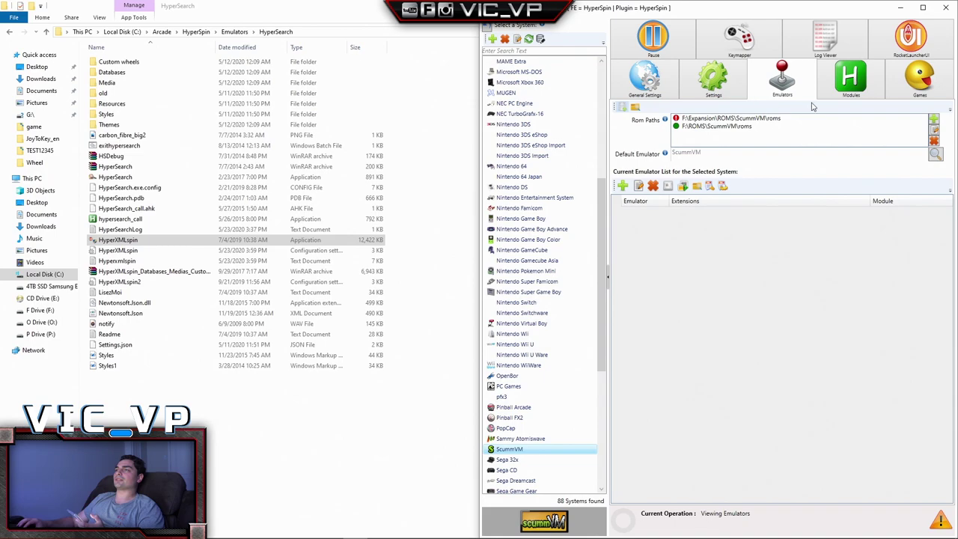
{"action": "left_click", "coordinate": [892, 90]}
Run the game audit for the Sega 32x and Sega CD systems
{"action": "scroll", "coordinate": [510, 479], "scroll_direction": "down", "scroll_amount": 1}
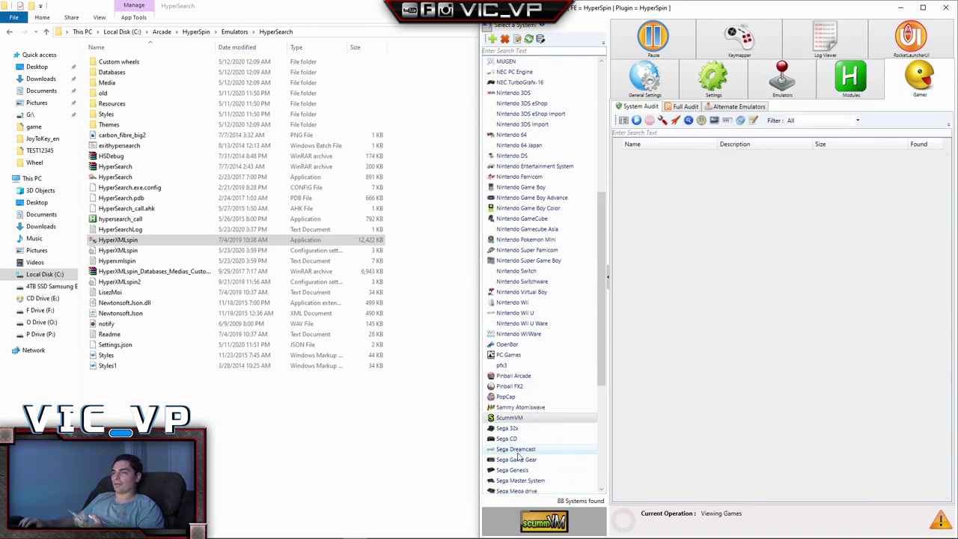
{"action": "left_click", "coordinate": [519, 429]}
{"action": "left_click", "coordinate": [636, 121]}
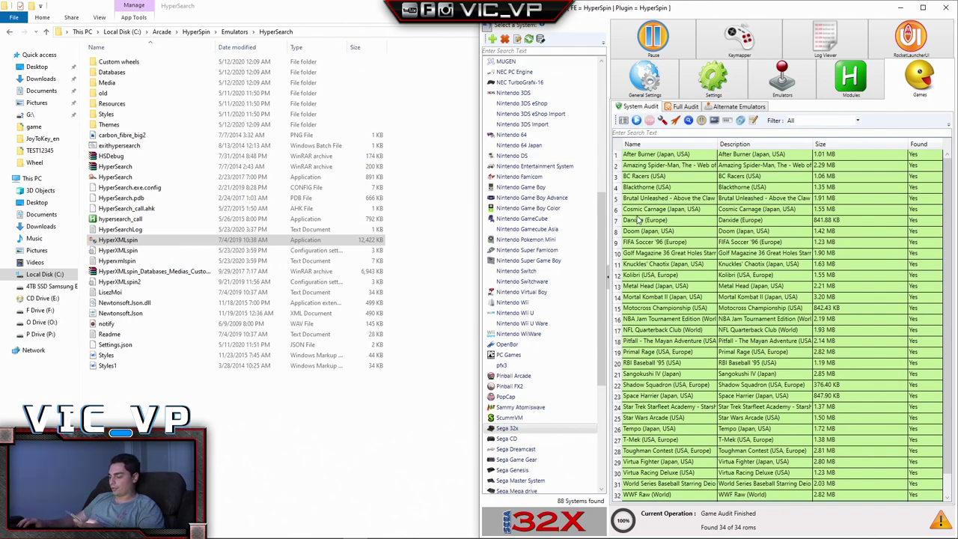
{"action": "left_click", "coordinate": [510, 439]}
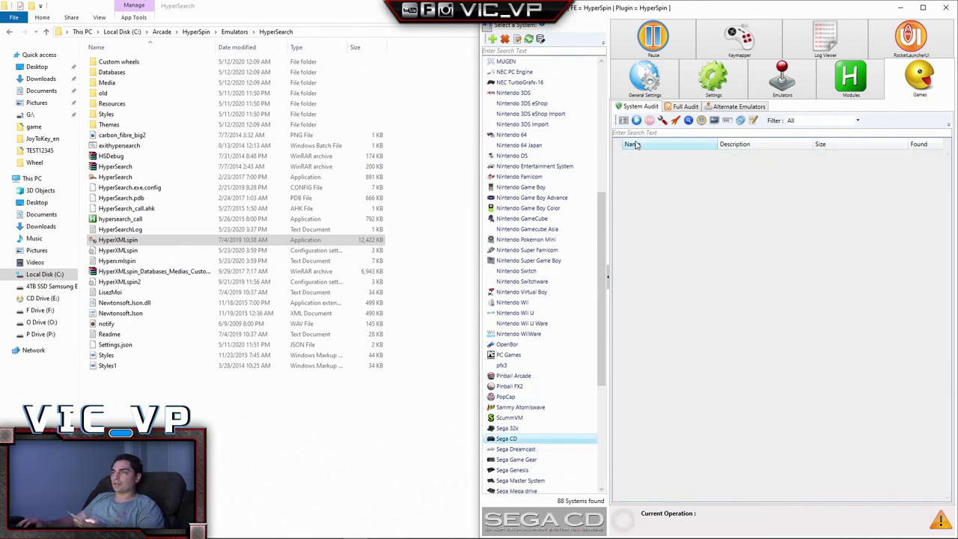
{"action": "left_click", "coordinate": [637, 121]}
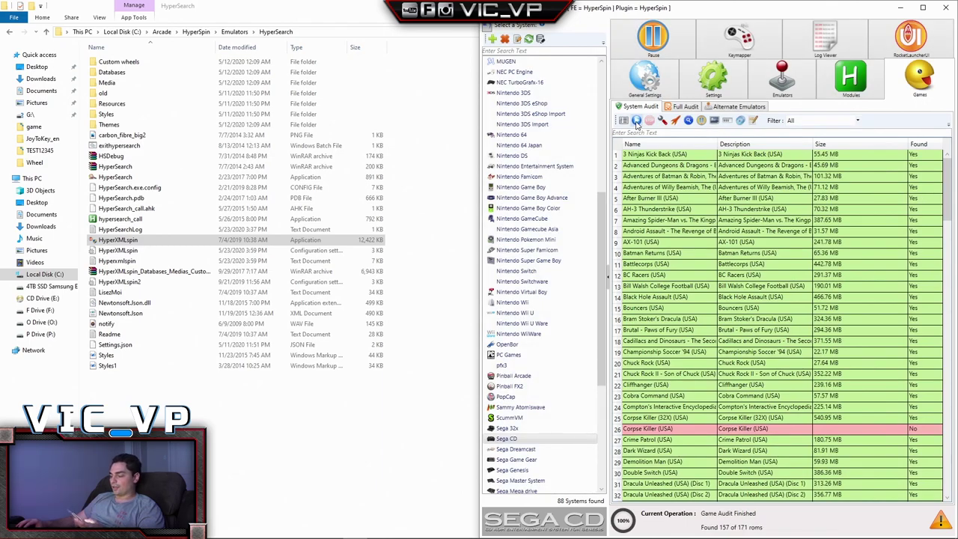
Run the game audit for the Sega Dreamcast and Sega Game Gear systems
{"action": "left_click", "coordinate": [500, 449]}
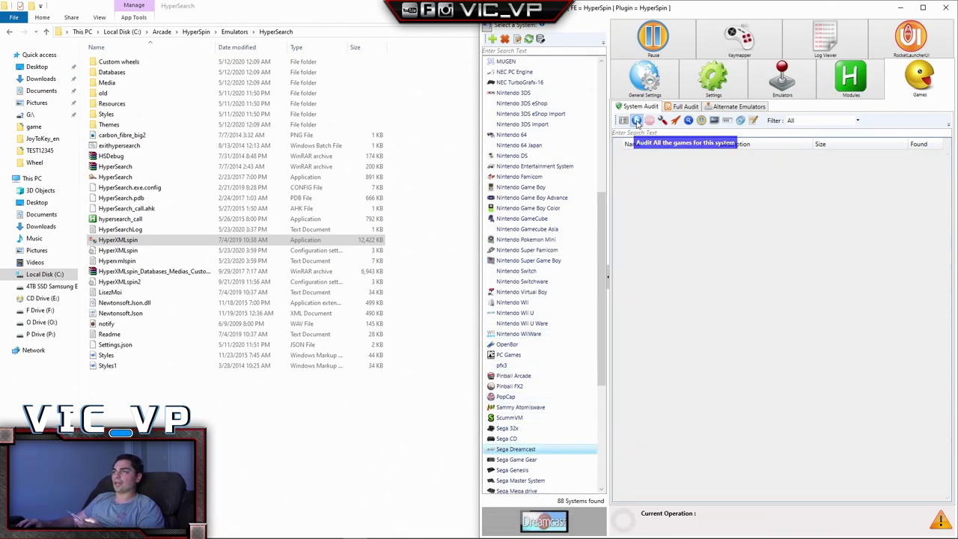
{"action": "left_click", "coordinate": [637, 122]}
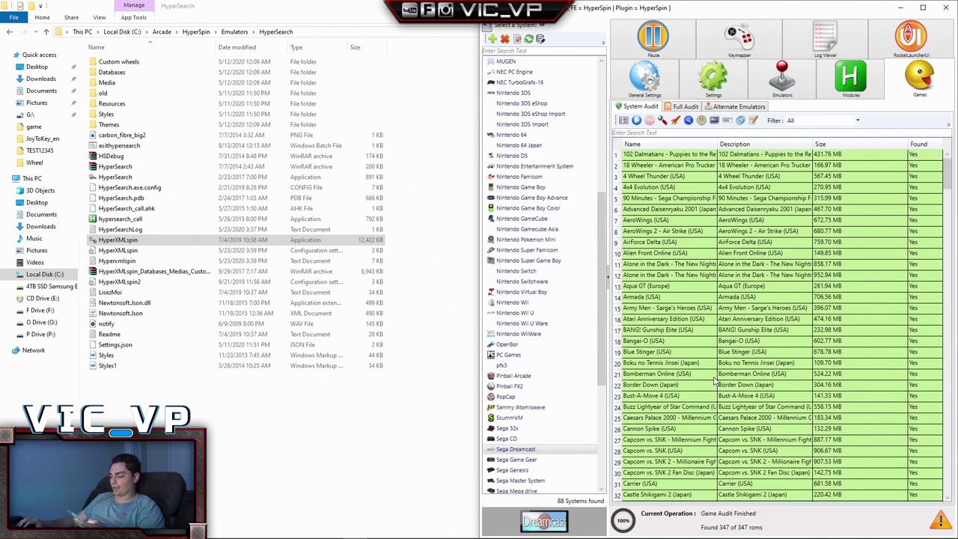
{"action": "left_click", "coordinate": [524, 460]}
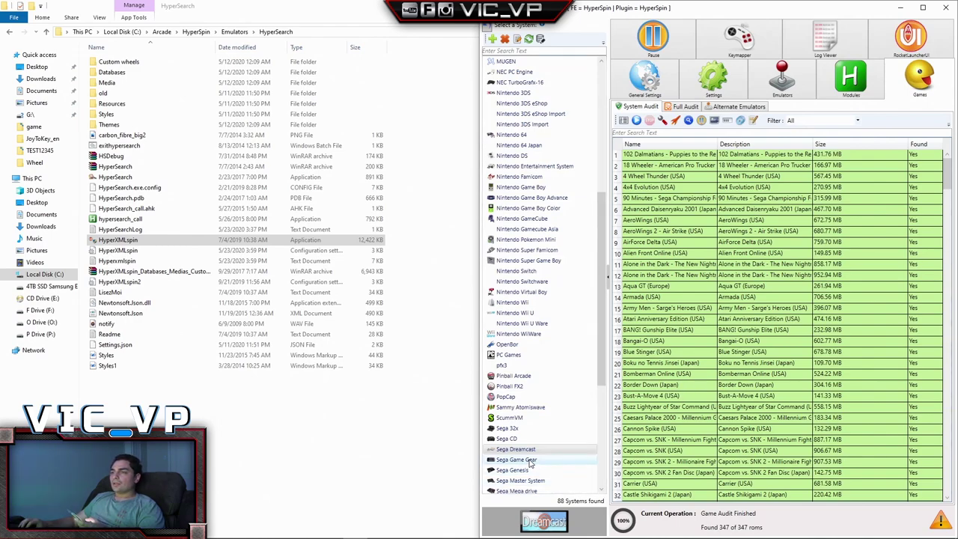
{"action": "left_click", "coordinate": [638, 121]}
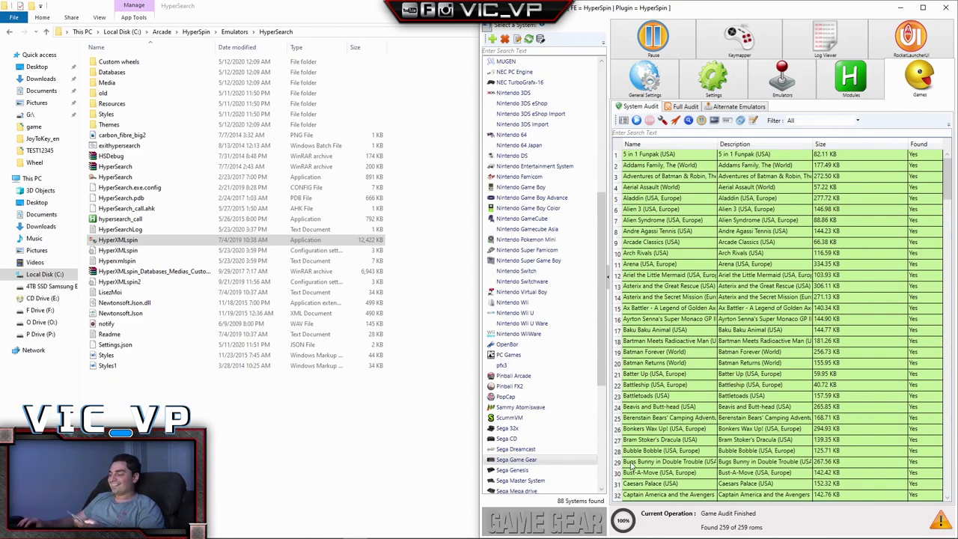
Run the game audit for the Sega Genesis and Sega Master System systems
{"action": "left_click", "coordinate": [512, 470]}
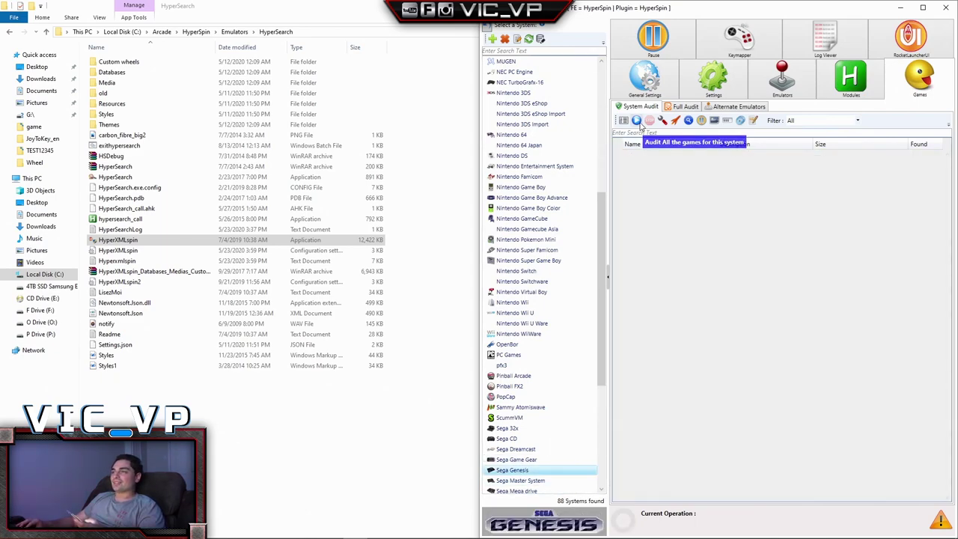
{"action": "left_click", "coordinate": [637, 121]}
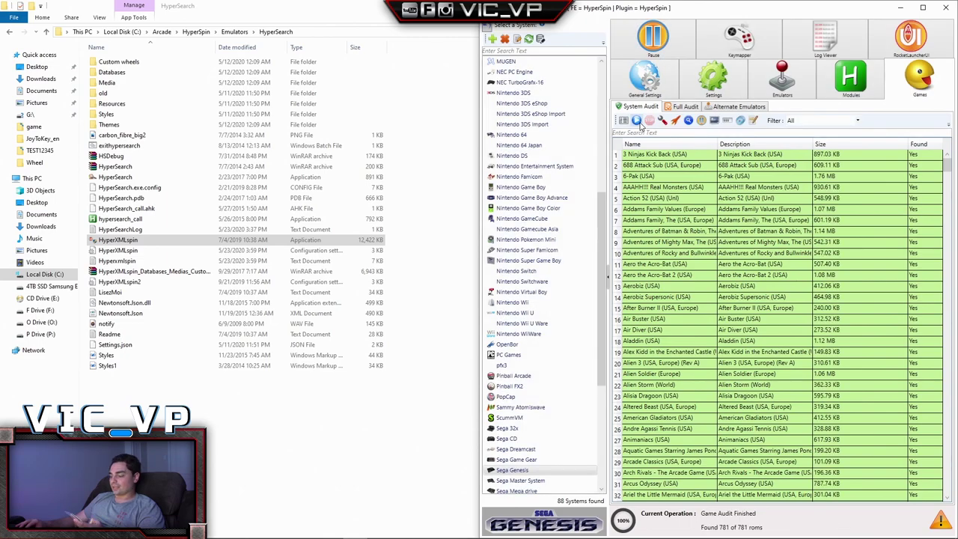
{"action": "left_click", "coordinate": [545, 481]}
{"action": "left_click", "coordinate": [637, 120]}
Run the game audit for the Sega Mega drive system
{"action": "scroll", "coordinate": [552, 242], "scroll_direction": "down", "scroll_amount": 7}
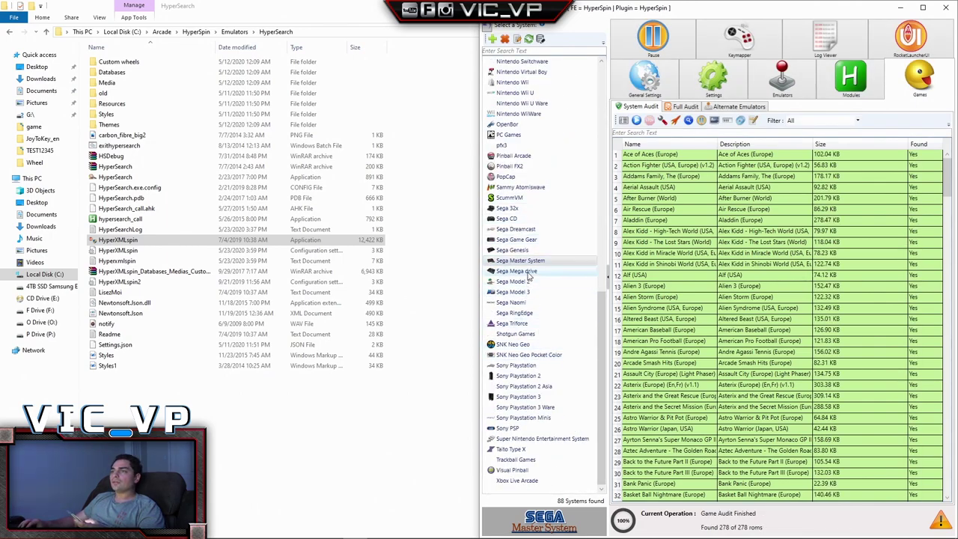
{"action": "left_click", "coordinate": [558, 271]}
{"action": "left_click", "coordinate": [637, 121]}
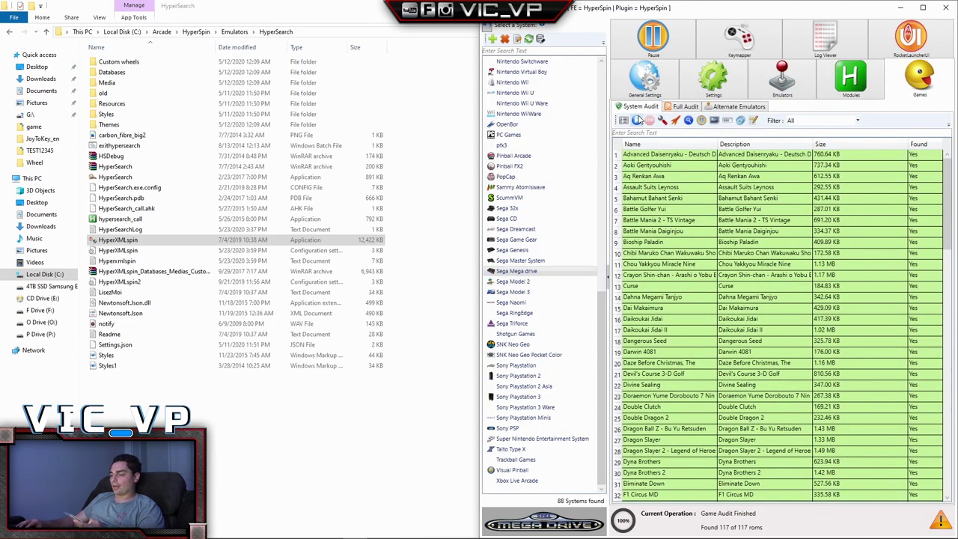
Run the game audit for the Sega Model 2 and Sega Model 3 systems
{"action": "left_click", "coordinate": [538, 282]}
{"action": "left_click", "coordinate": [637, 122]}
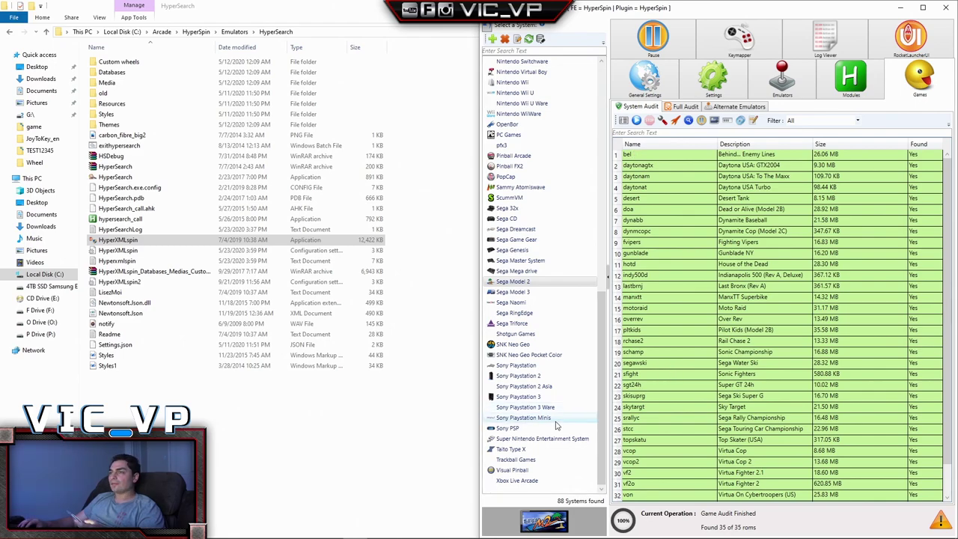
{"action": "left_click", "coordinate": [539, 292]}
{"action": "left_click", "coordinate": [637, 121]}
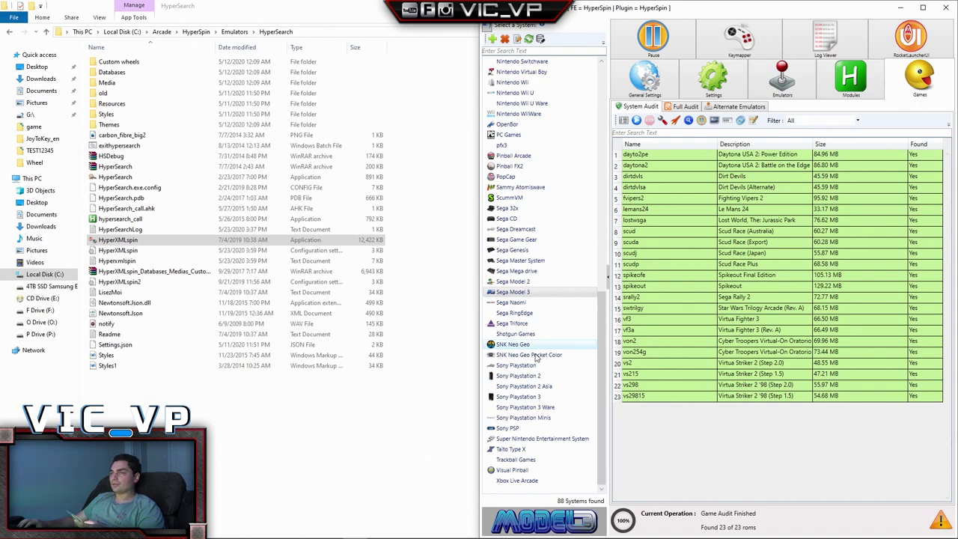
Run the game audit for the Sega Naomi and Sega RingEdge systems
{"action": "left_click", "coordinate": [531, 303]}
{"action": "left_click", "coordinate": [636, 122]}
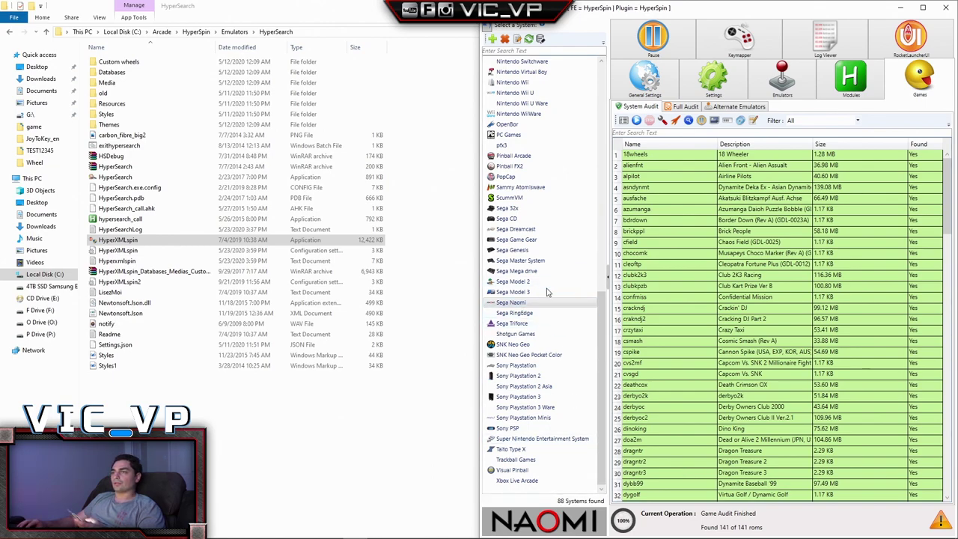
{"action": "left_click", "coordinate": [528, 323]}
{"action": "left_click", "coordinate": [530, 313]}
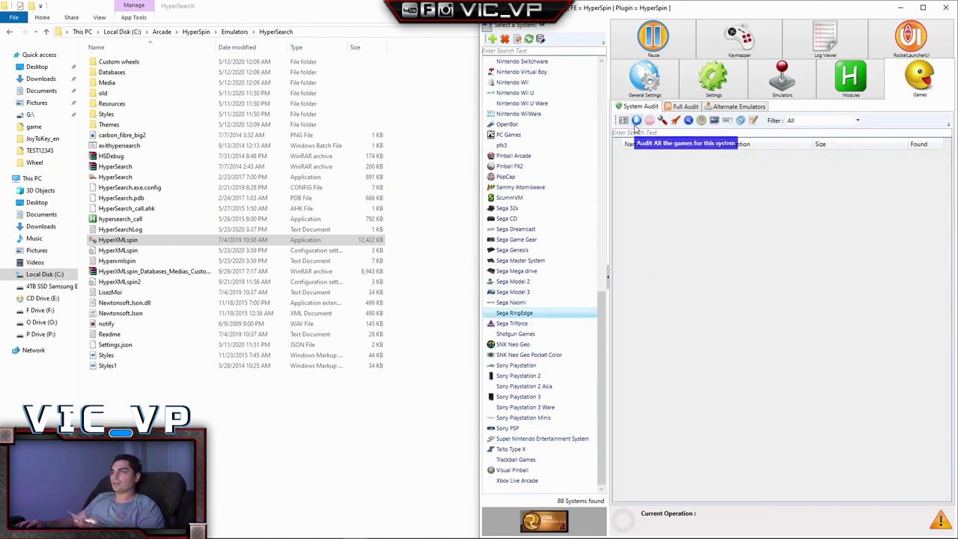
{"action": "left_click", "coordinate": [636, 121]}
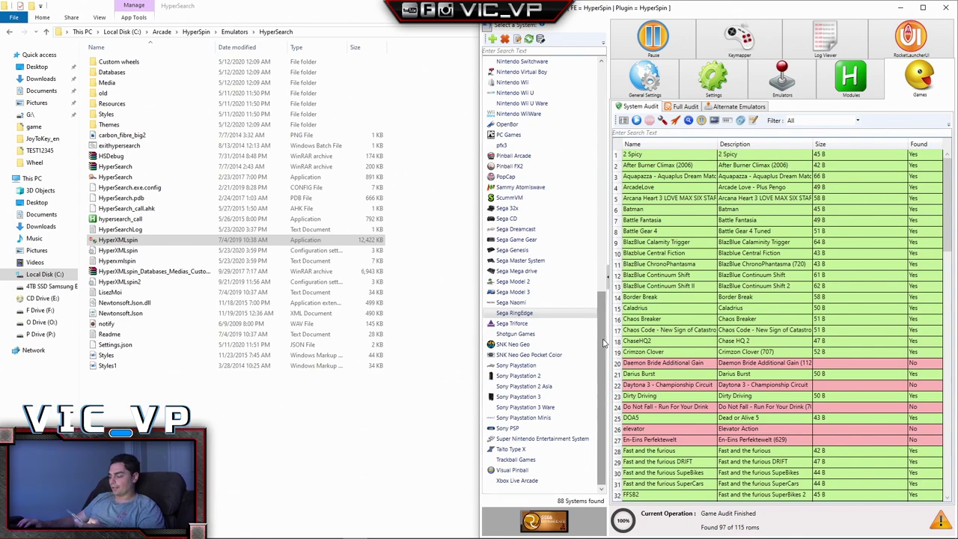
Run the game audit for the Sega Triforce and SNK Neo Geo Pocket Color systems
{"action": "left_click", "coordinate": [513, 323]}
{"action": "left_click", "coordinate": [637, 121]}
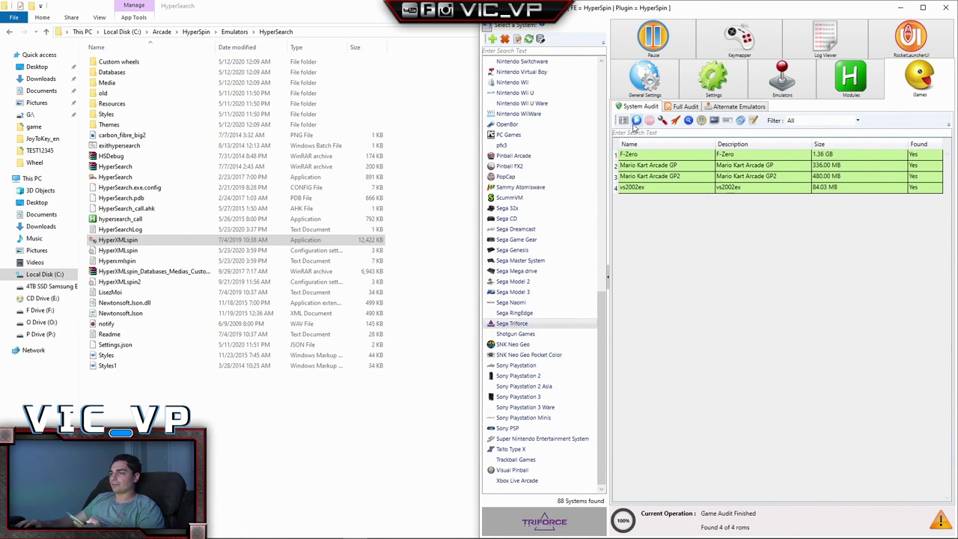
{"action": "left_click", "coordinate": [529, 334]}
{"action": "left_click", "coordinate": [526, 344]}
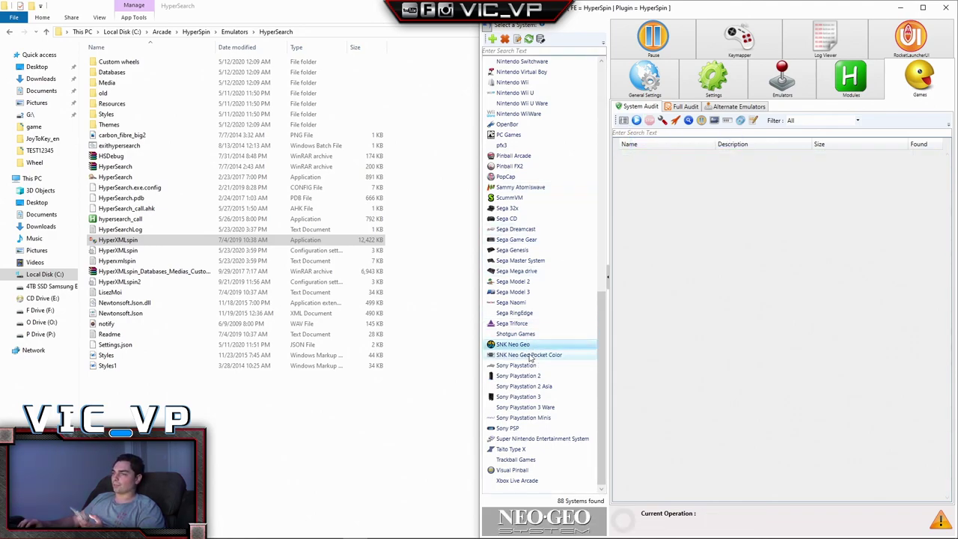
{"action": "left_click", "coordinate": [529, 355]}
{"action": "left_click", "coordinate": [636, 121]}
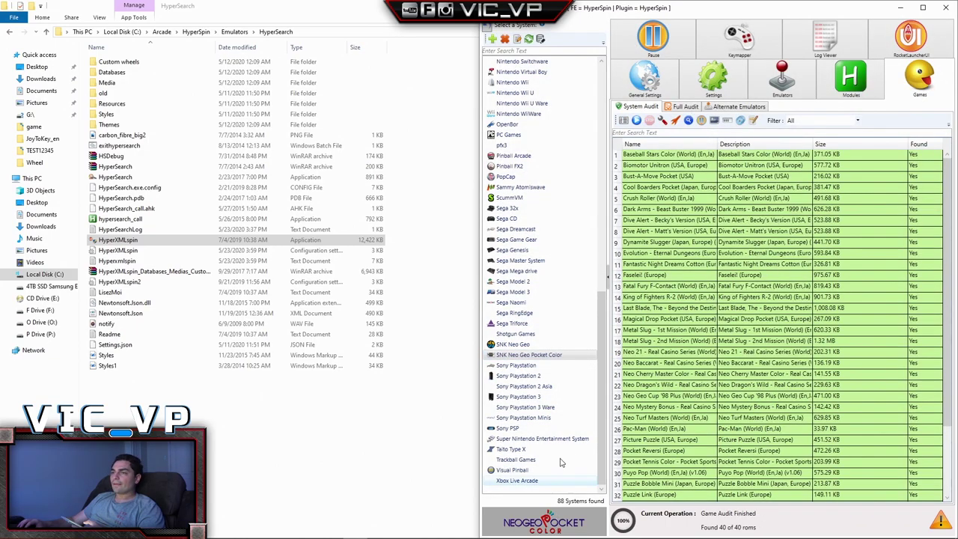
Run the game audit for the Sony Playstation and Sony Playstation 2 systems
{"action": "left_click", "coordinate": [516, 366]}
{"action": "left_click", "coordinate": [637, 120]}
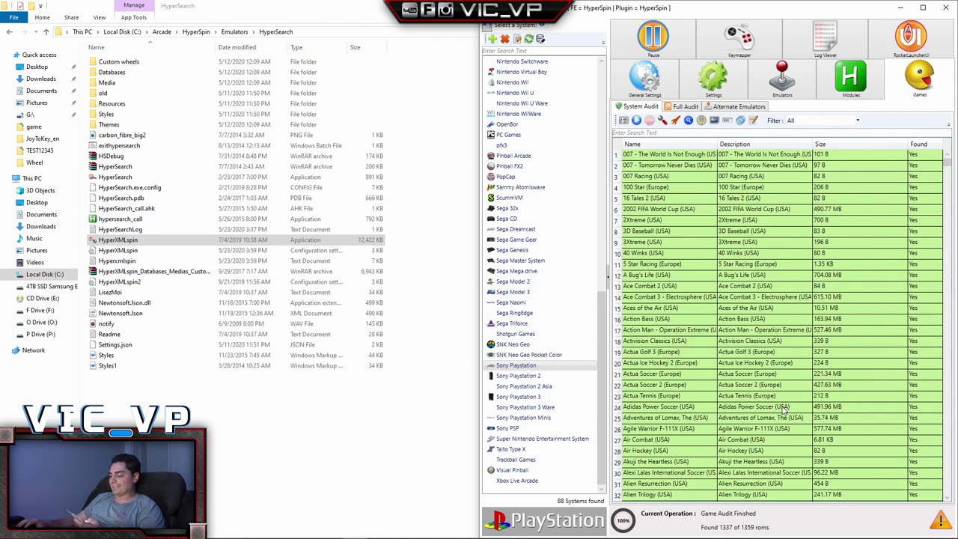
{"action": "left_click", "coordinate": [518, 376]}
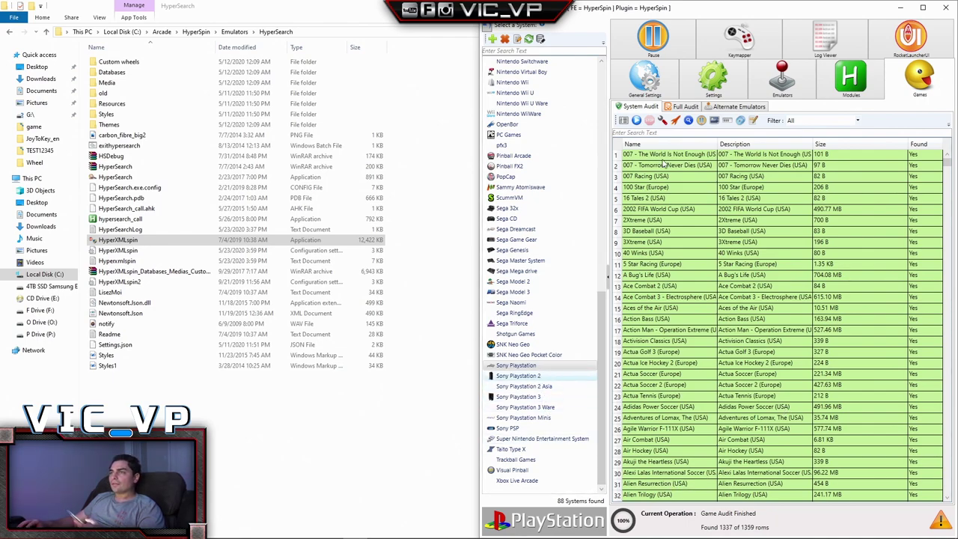
{"action": "left_click", "coordinate": [638, 122]}
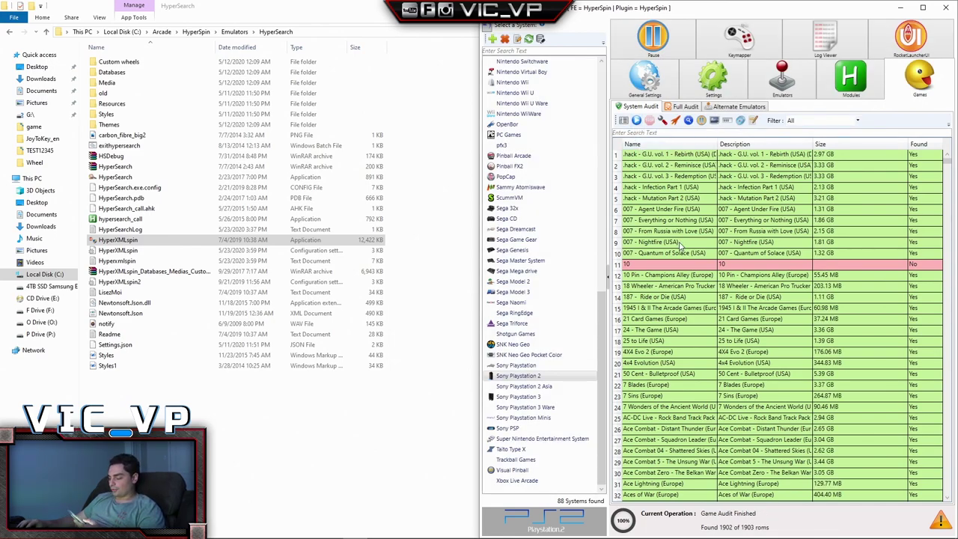
Run the game audit for the Sony Playstation 2 Asia and Sony Playstation 3 systems
{"action": "left_click", "coordinate": [556, 387]}
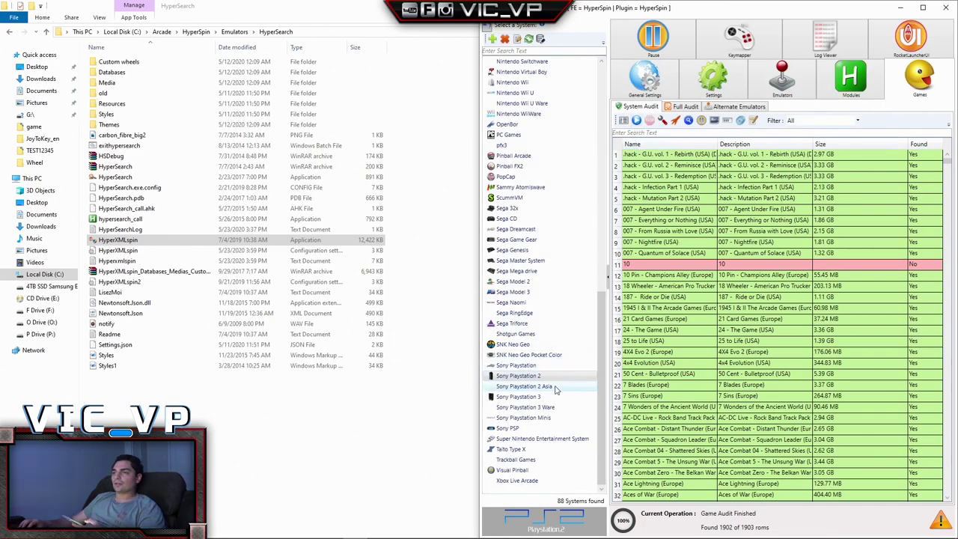
{"action": "left_click", "coordinate": [636, 121]}
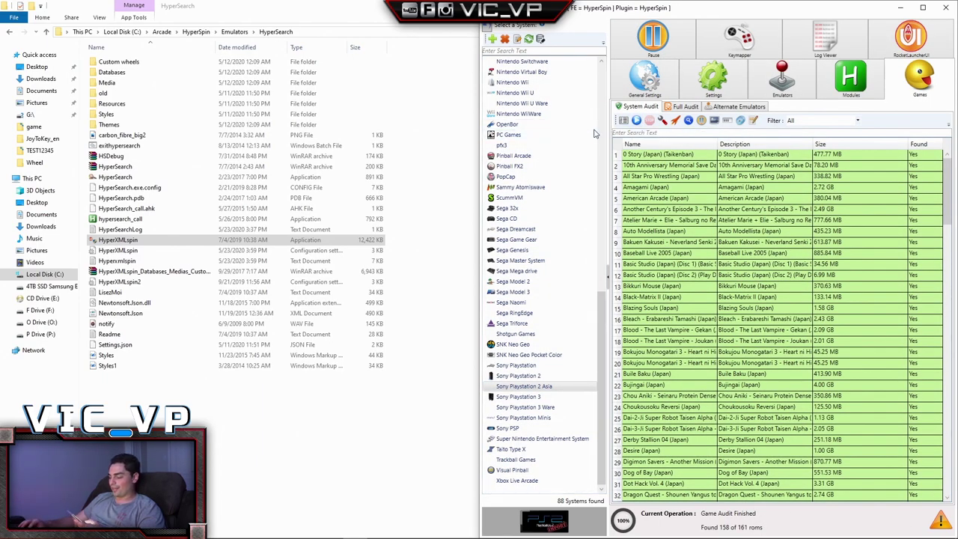
{"action": "left_click", "coordinate": [518, 397]}
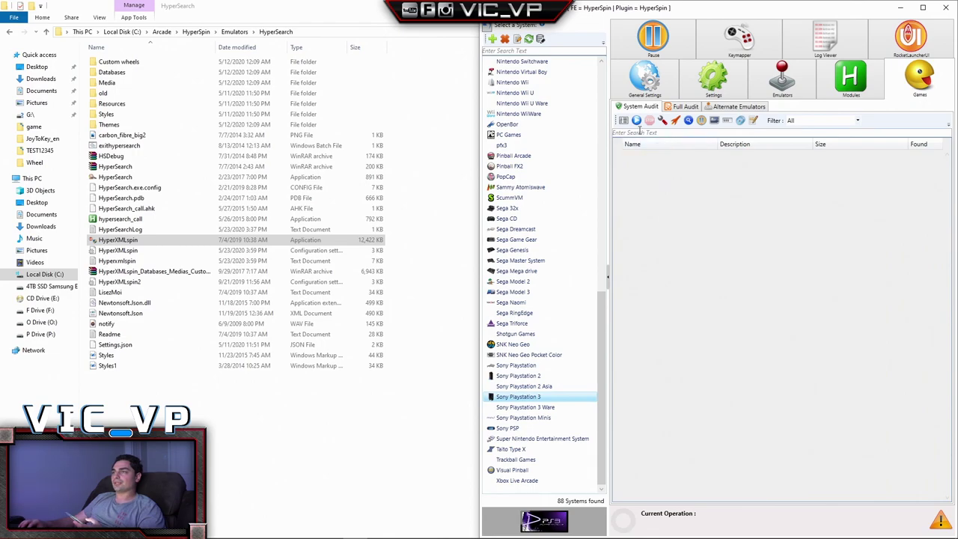
{"action": "left_click", "coordinate": [637, 121]}
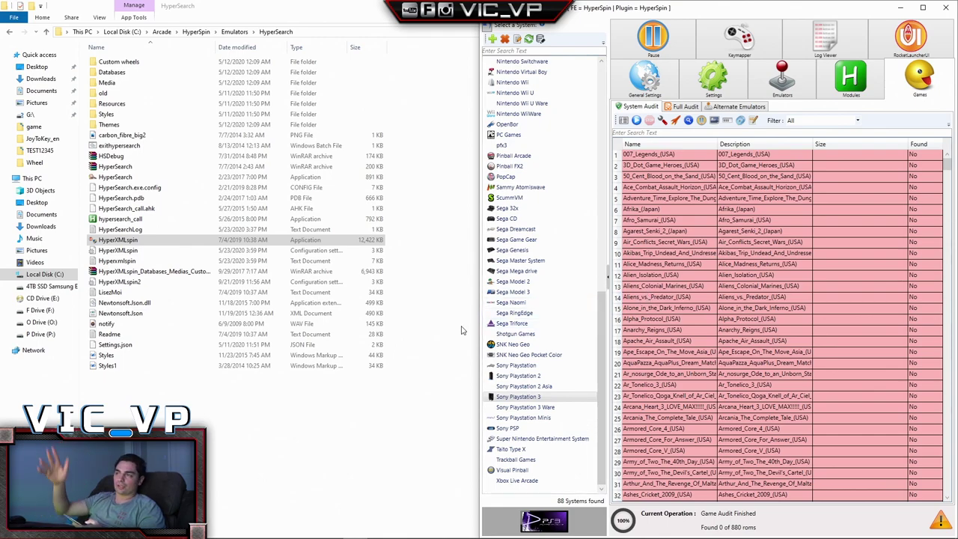
Run the game audit for the Sony Playstation 3 Ware and Sony Playstation Minis systems
{"action": "left_click", "coordinate": [558, 408]}
{"action": "left_click", "coordinate": [637, 121]}
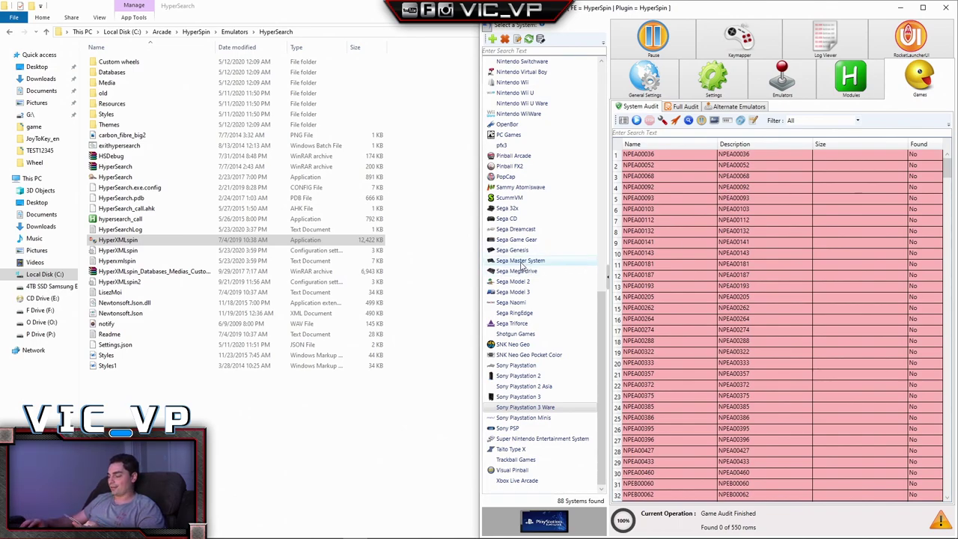
{"action": "left_click", "coordinate": [517, 417]}
{"action": "left_click", "coordinate": [636, 121]}
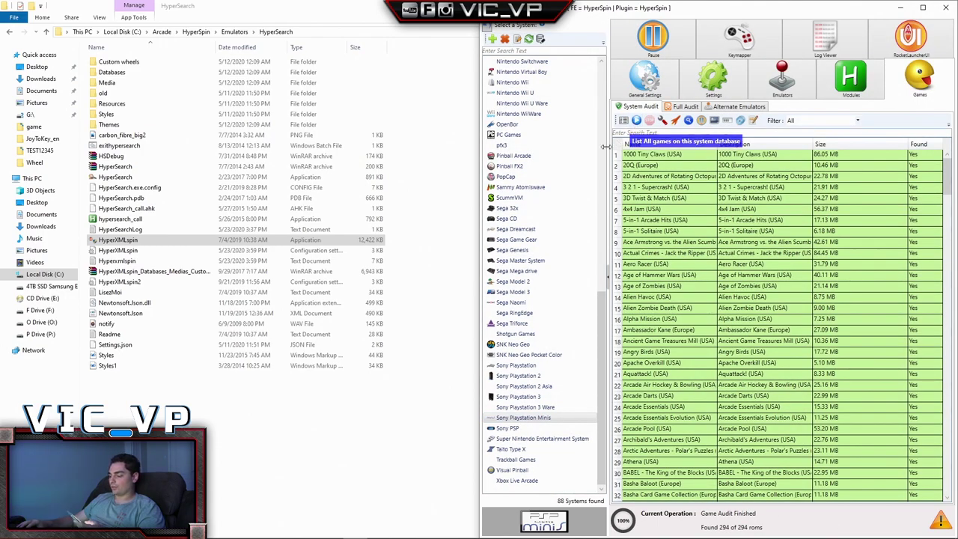
Run the game audit for the Sony PSP and Super Nintendo Entertainment System systems
{"action": "left_click", "coordinate": [503, 428]}
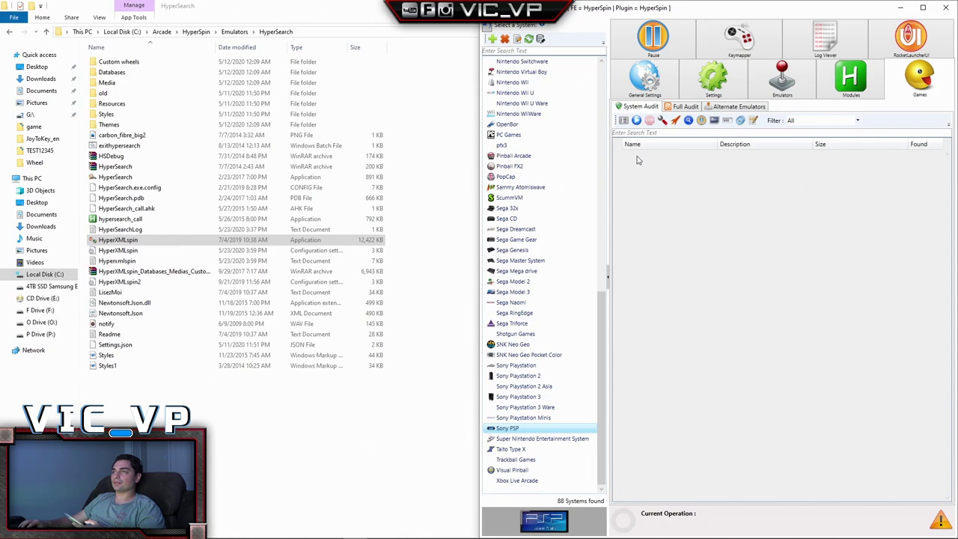
{"action": "left_click", "coordinate": [636, 120]}
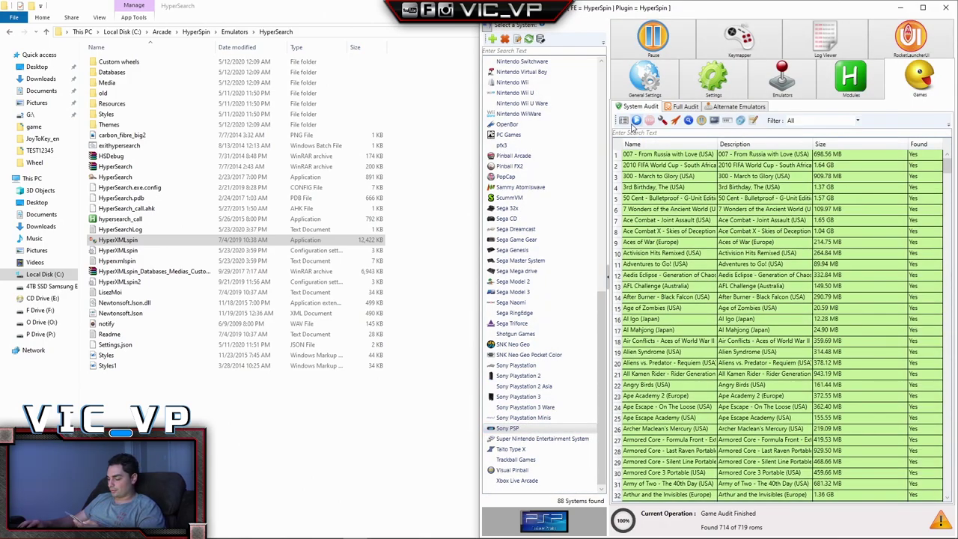
{"action": "left_click", "coordinate": [538, 438]}
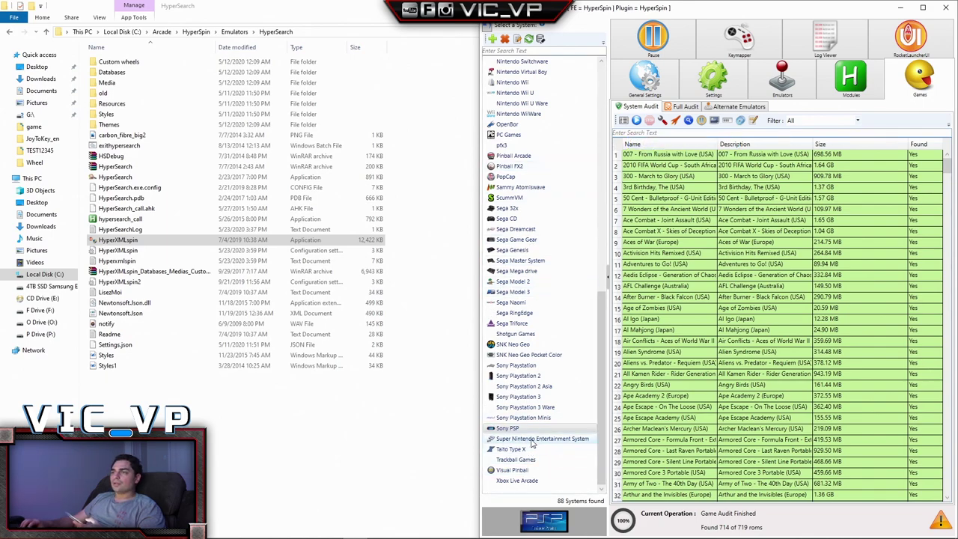
{"action": "left_click", "coordinate": [636, 121]}
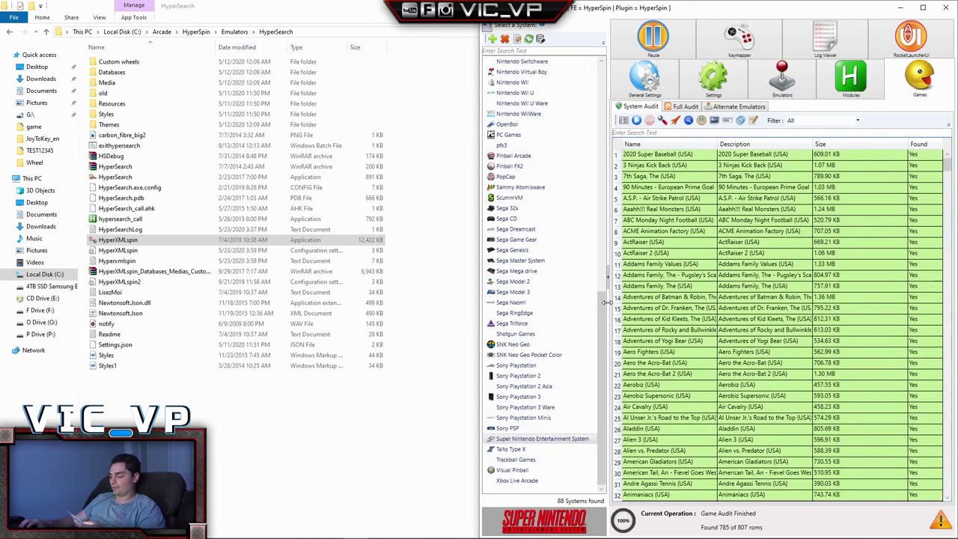
Run the game audit for the Taito Type X and Visual Pinball systems
{"action": "left_click", "coordinate": [511, 449]}
{"action": "left_click", "coordinate": [634, 124]}
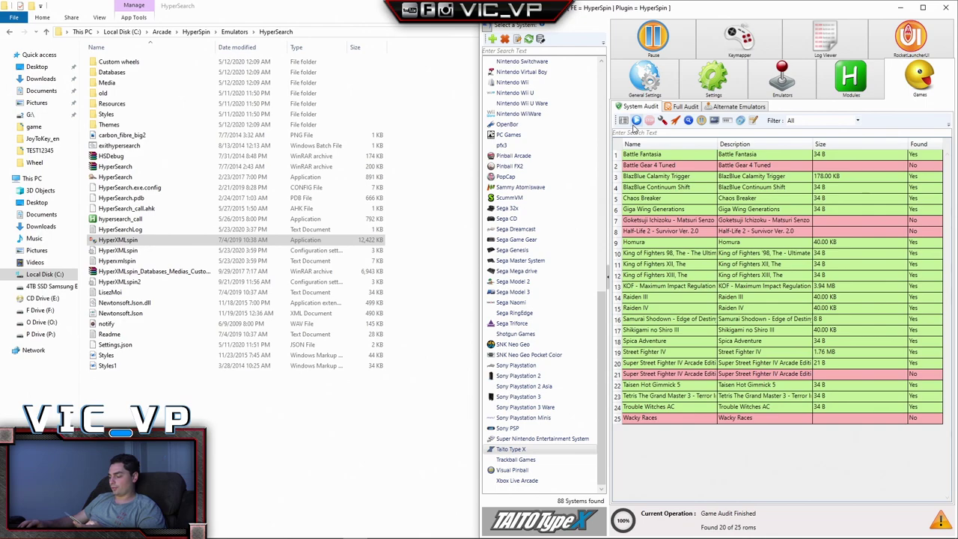
{"action": "left_click", "coordinate": [518, 470]}
{"action": "left_click", "coordinate": [636, 121]}
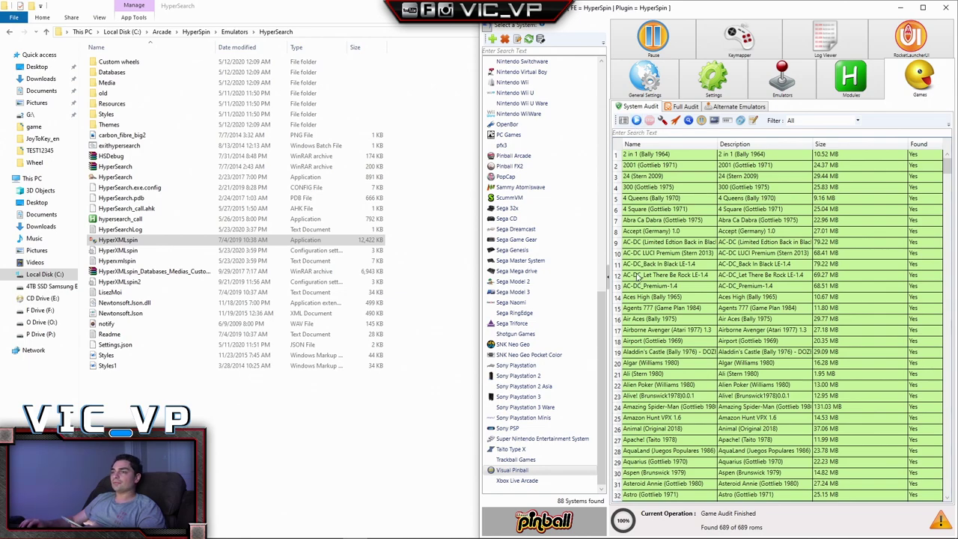
Run the game audit for the Xbox Live Arcade system
{"action": "left_click", "coordinate": [517, 480]}
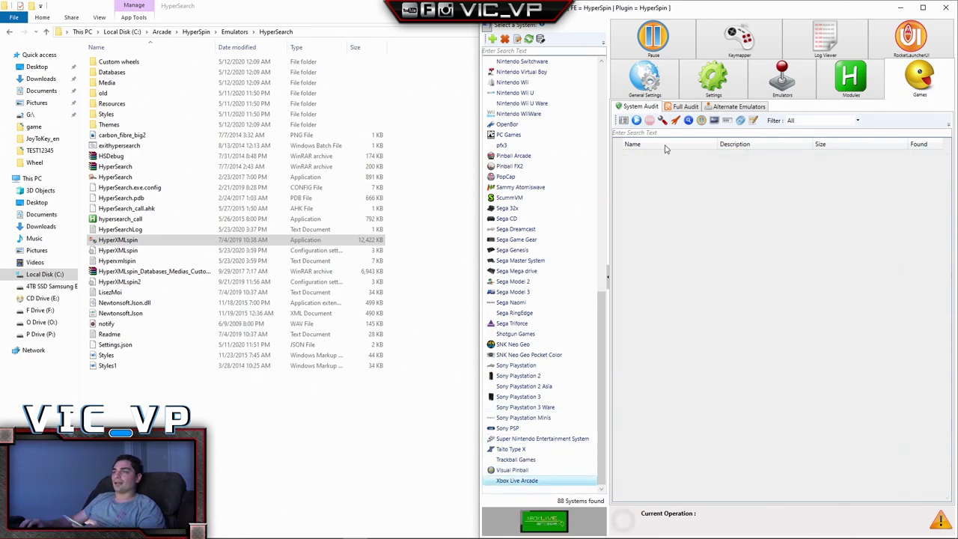
{"action": "left_click", "coordinate": [638, 121]}
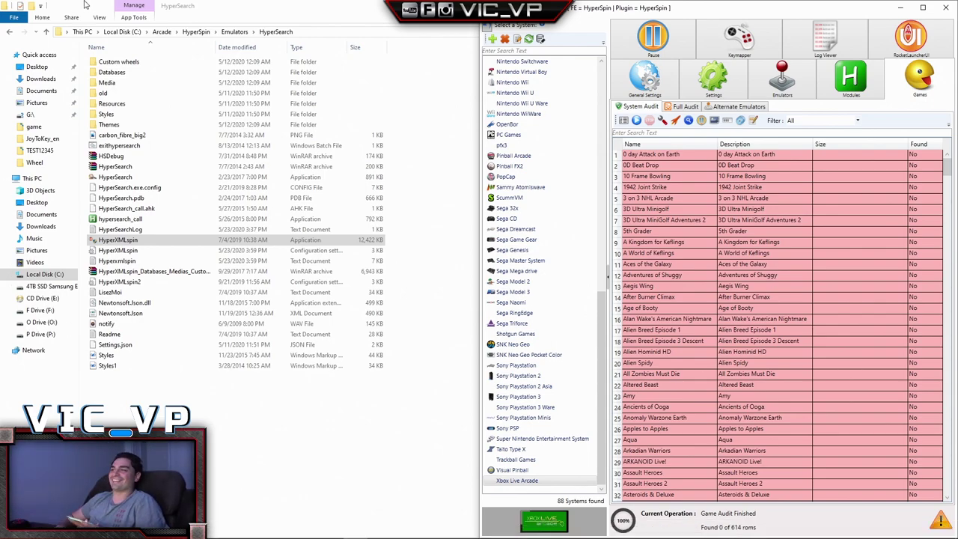
{"action": "right_click", "coordinate": [134, 60]}
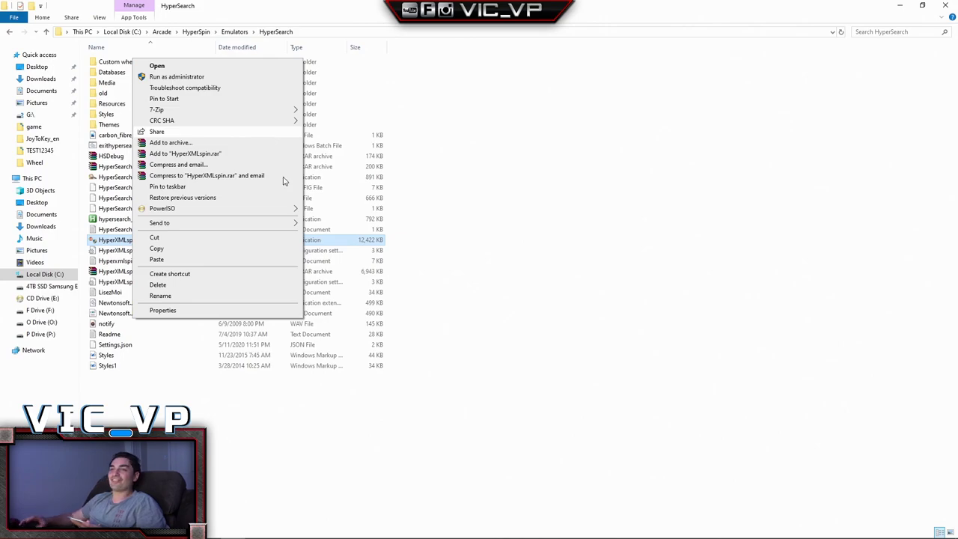
{"action": "left_click", "coordinate": [355, 529]}
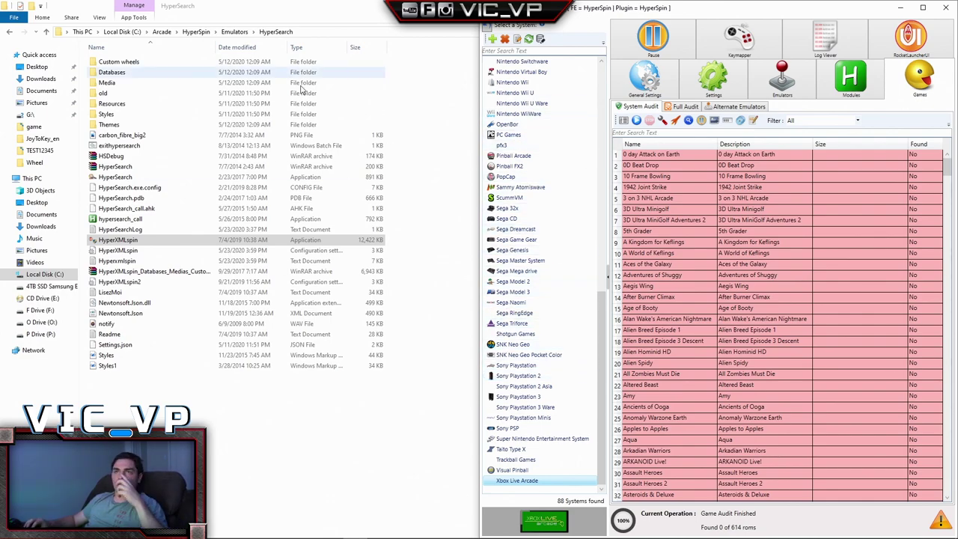
Show the ROM paths and emulator settings of the ScummVM system
{"action": "left_click", "coordinate": [528, 199]}
{"action": "left_click", "coordinate": [879, 77]}
{"action": "left_click", "coordinate": [800, 90]}
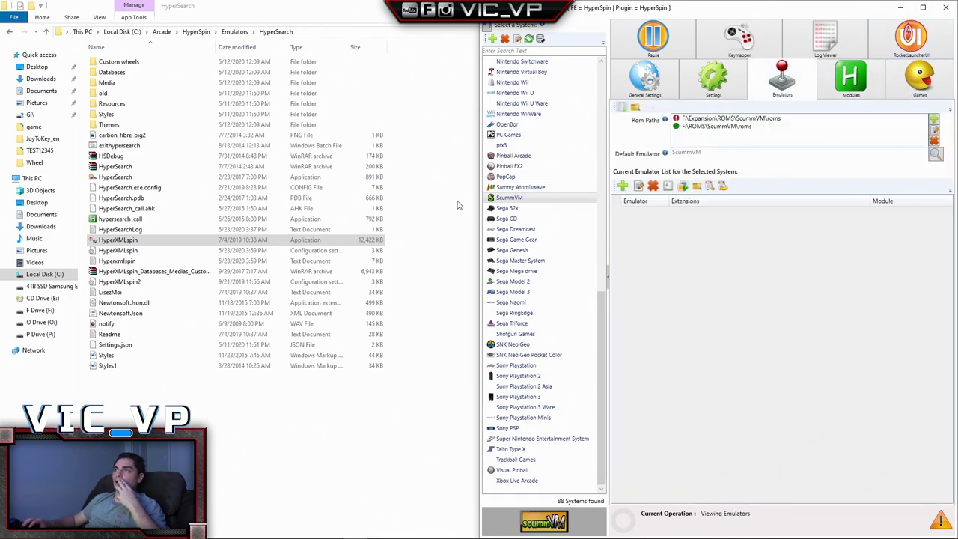
Switch to File Explorer and open the F:\ROMS\ScummVM\roms folder to examine its game folders
{"action": "left_click", "coordinate": [40, 310]}
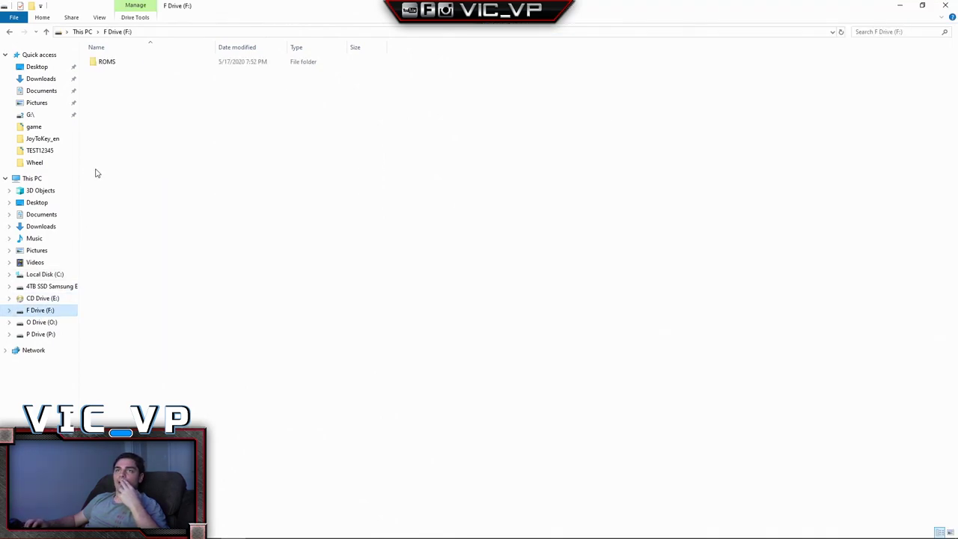
{"action": "double_click", "coordinate": [113, 66]}
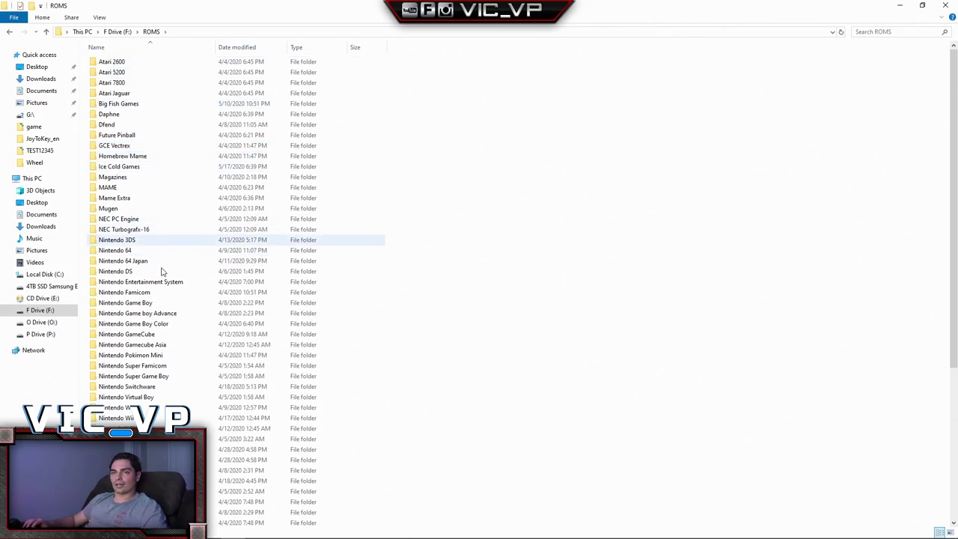
{"action": "scroll", "coordinate": [142, 417], "scroll_direction": "down", "scroll_amount": 1}
{"action": "double_click", "coordinate": [191, 442]}
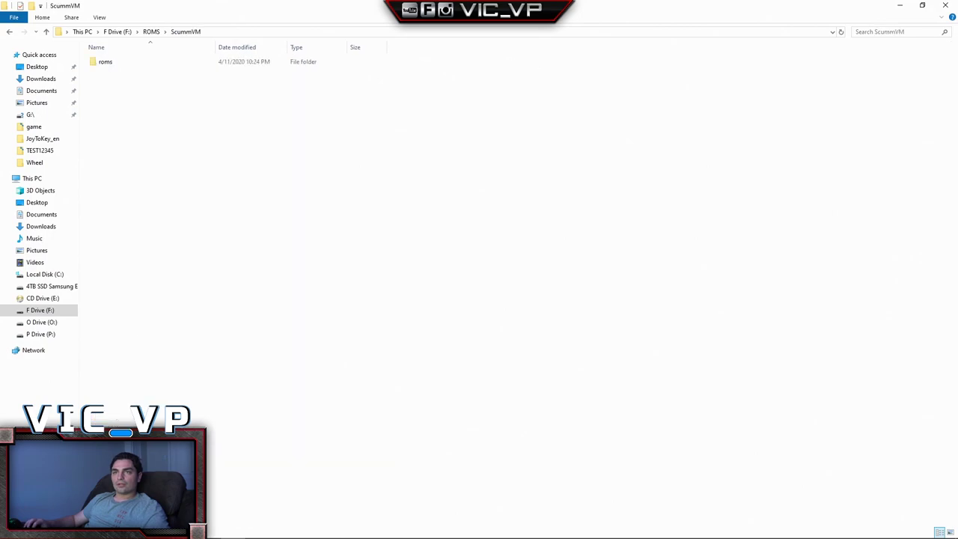
{"action": "double_click", "coordinate": [111, 65]}
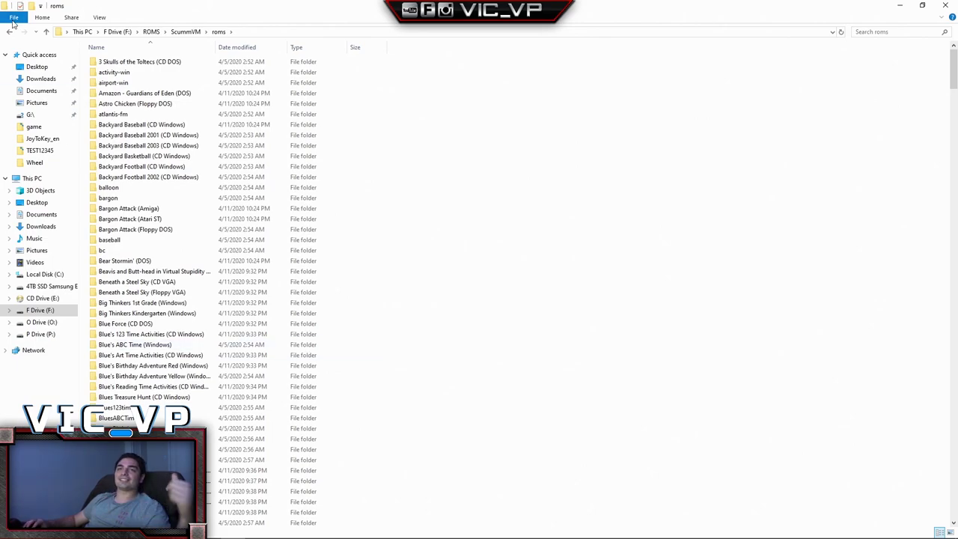
Switch to RocketLauncherUI and look through the system list from ScummVM back up to GLOBAL
{"action": "mouse_move", "coordinate": [366, 516]}
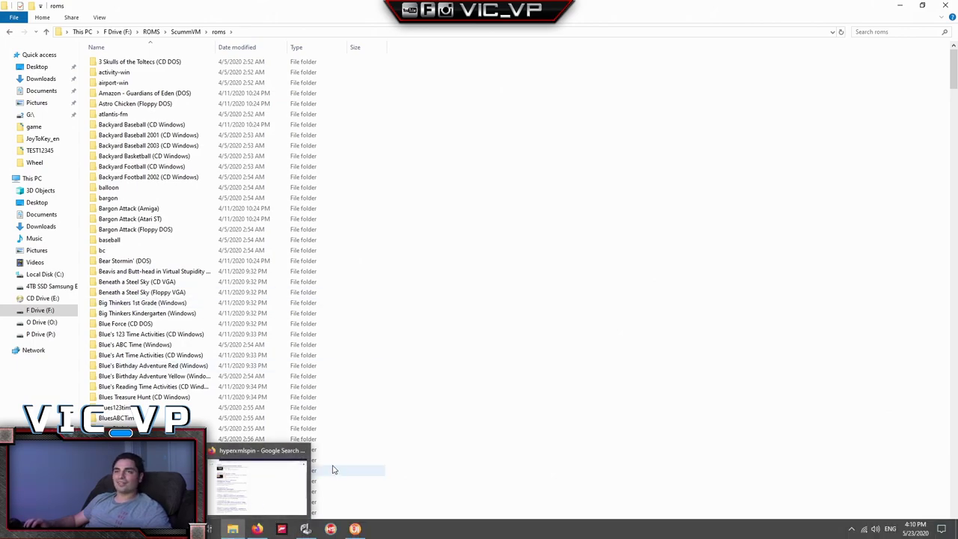
{"action": "left_click", "coordinate": [356, 530]}
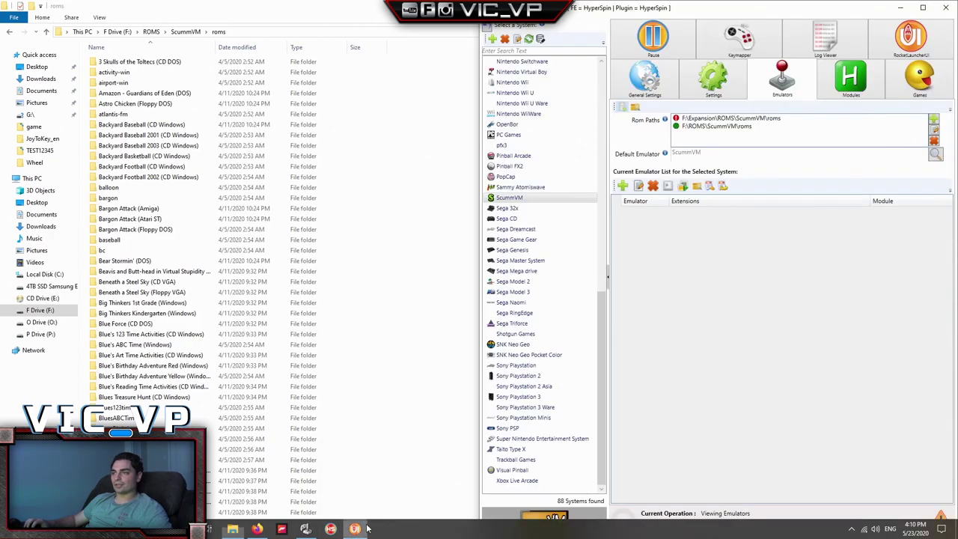
{"action": "scroll", "coordinate": [569, 273], "scroll_direction": "up", "scroll_amount": 5}
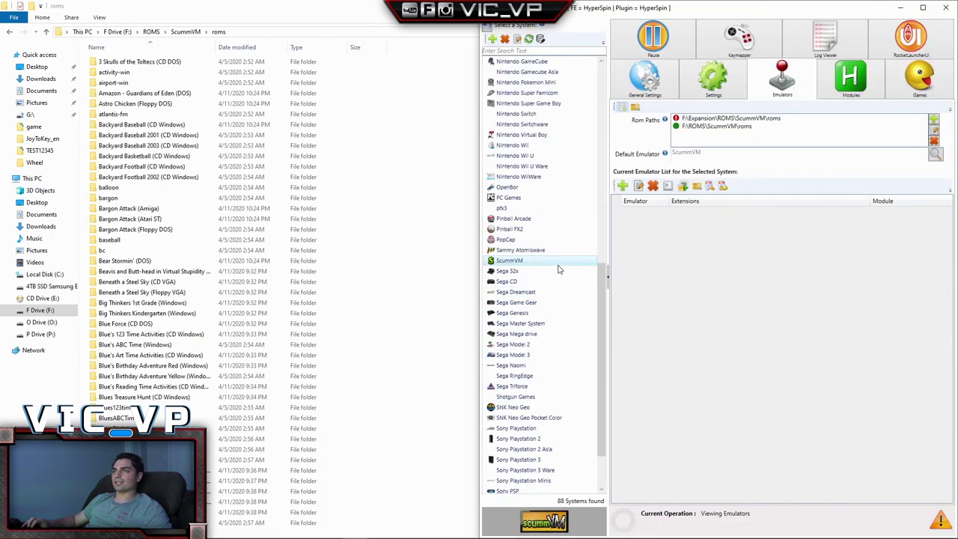
{"action": "scroll", "coordinate": [558, 271], "scroll_direction": "up", "scroll_amount": 7}
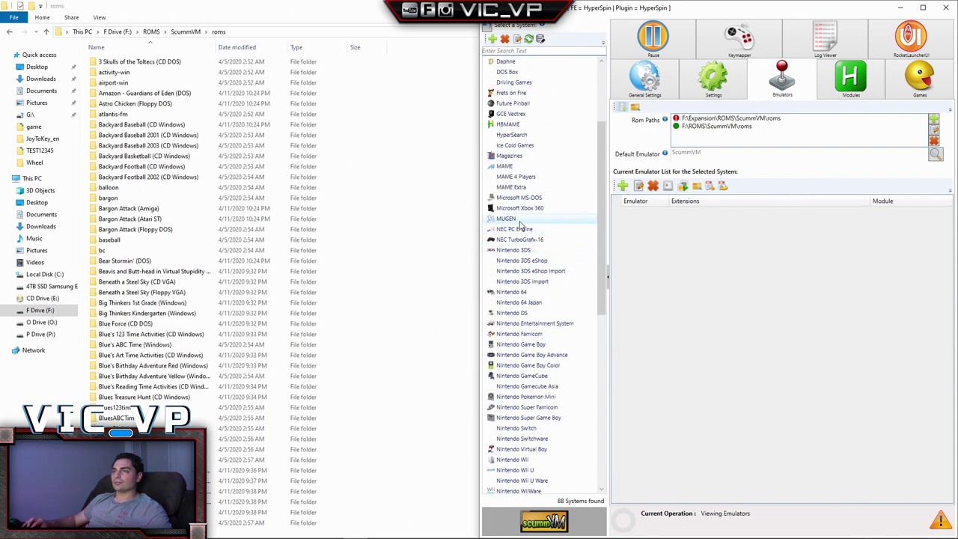
{"action": "scroll", "coordinate": [524, 221], "scroll_direction": "up", "scroll_amount": 3}
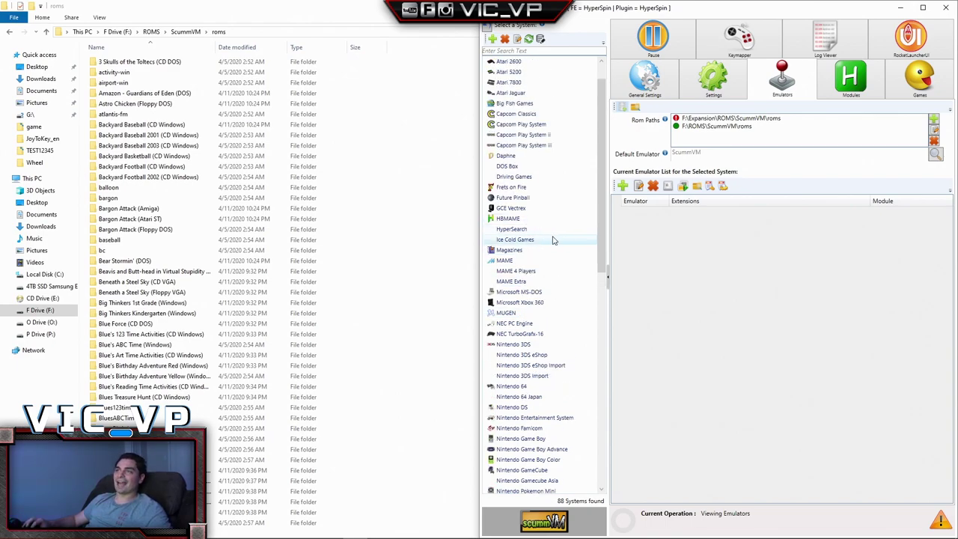
{"action": "scroll", "coordinate": [553, 240], "scroll_direction": "up", "scroll_amount": 1}
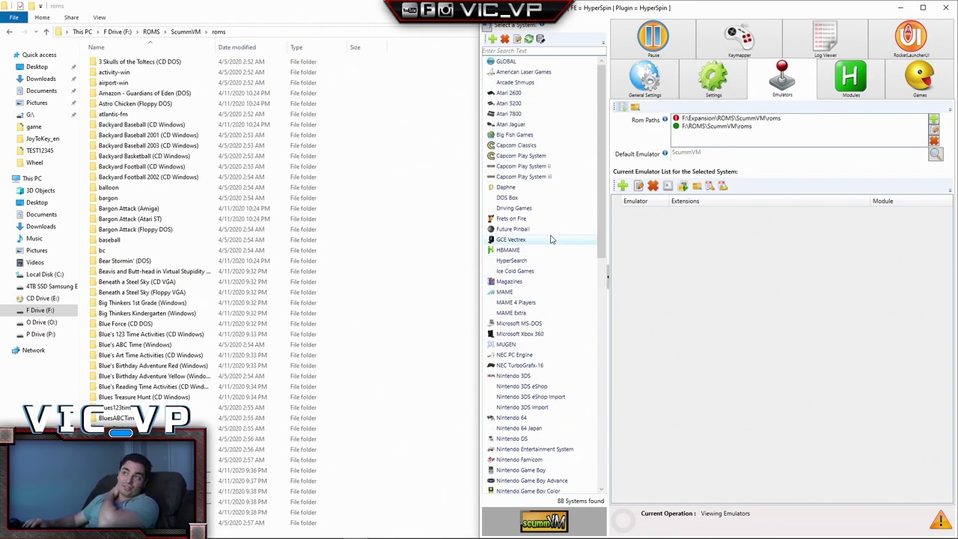
Return to File Explorer to look over the system folders in F:\ROMS and on the P drive
{"action": "left_click", "coordinate": [10, 32]}
{"action": "left_click", "coordinate": [11, 32]}
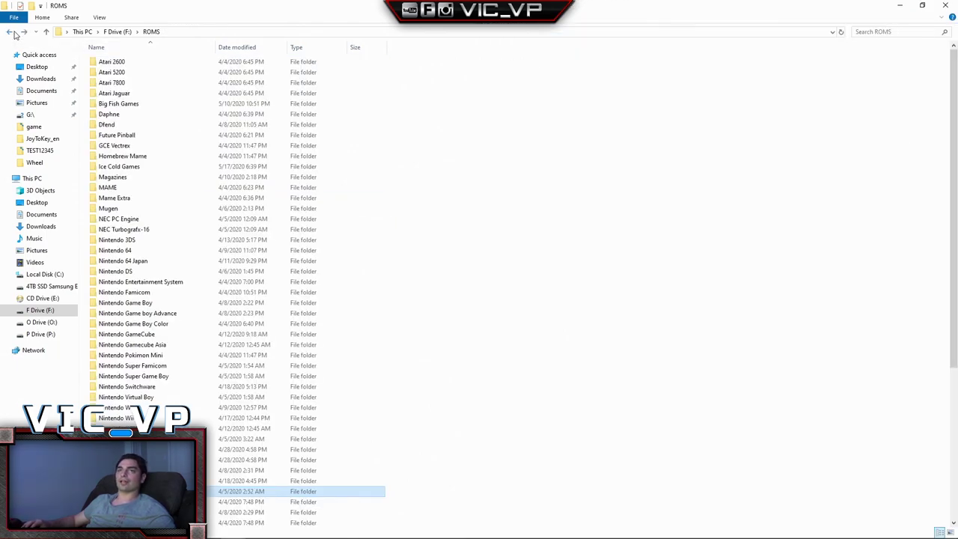
{"action": "scroll", "coordinate": [143, 330], "scroll_direction": "down", "scroll_amount": 6}
{"action": "scroll", "coordinate": [153, 225], "scroll_direction": "up", "scroll_amount": 6}
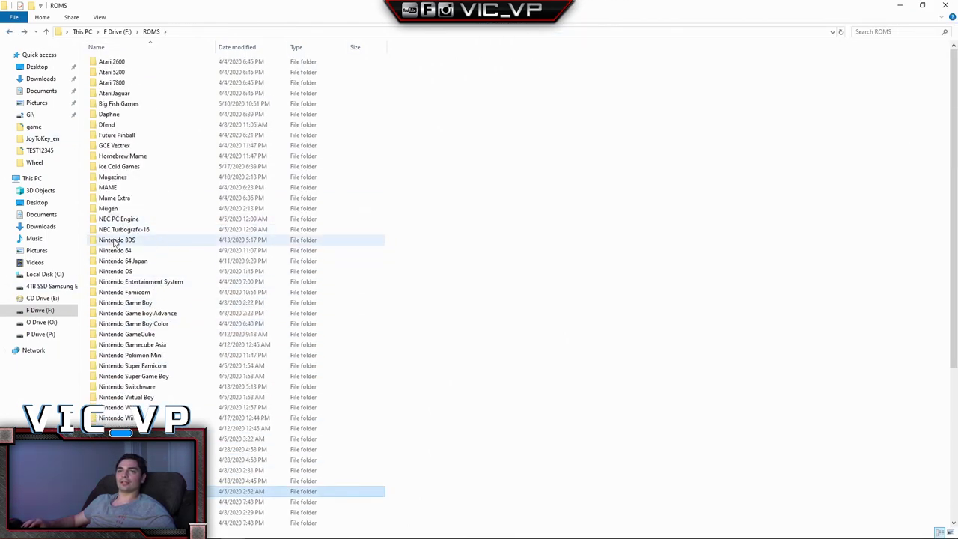
{"action": "left_click", "coordinate": [53, 334]}
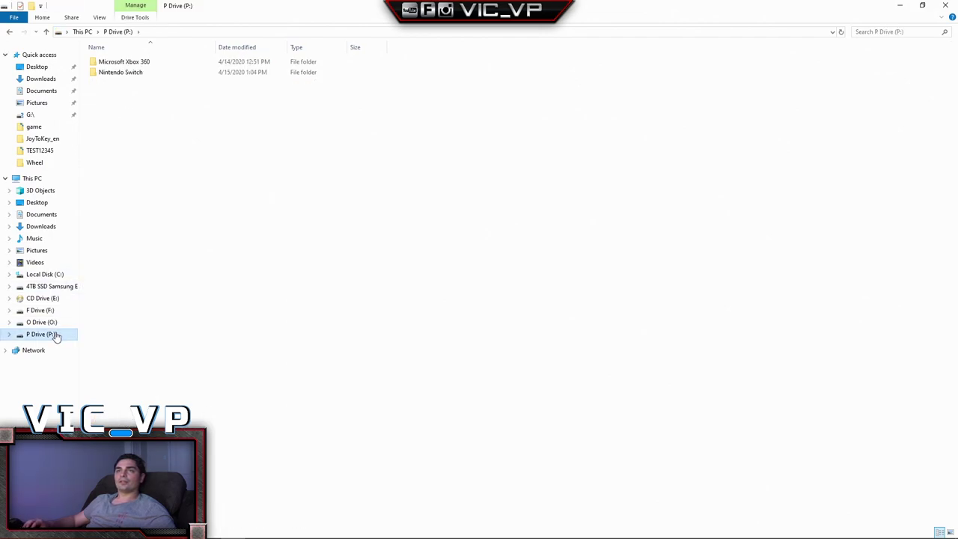
Open the Frets on Fire folder in 8TB++_Drive on the O drive to examine its game folders
{"action": "left_click", "coordinate": [52, 323]}
{"action": "double_click", "coordinate": [138, 64]}
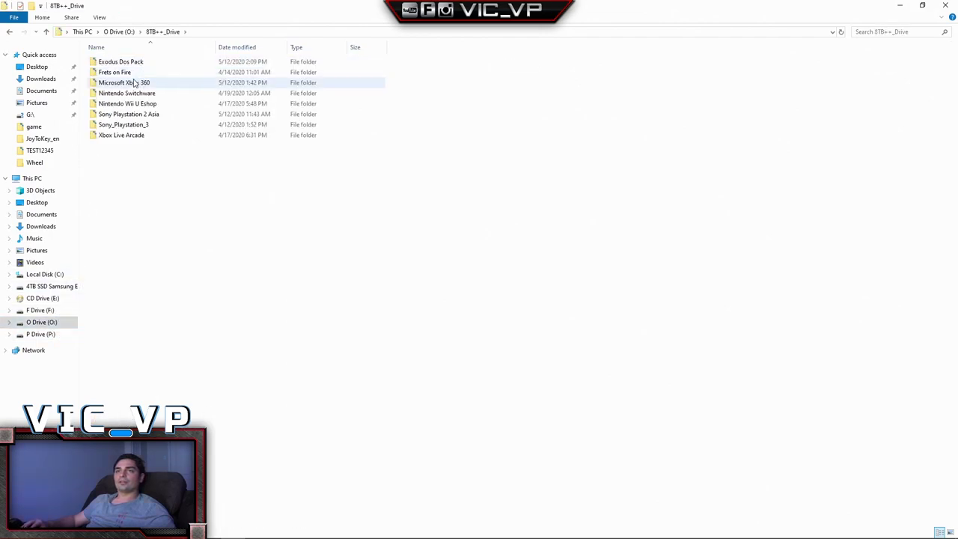
{"action": "double_click", "coordinate": [135, 72]}
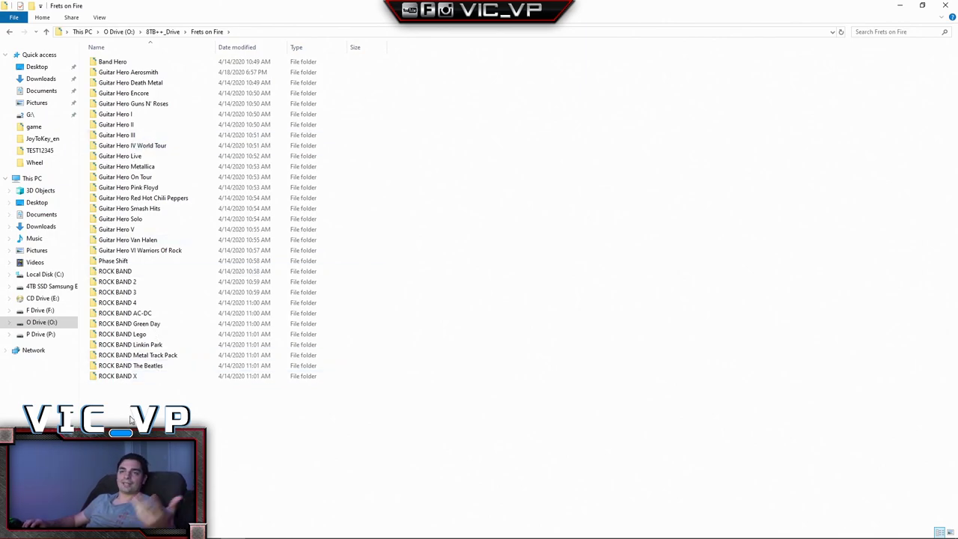
Examine the Bangarang - Skrillex song files in Guitar Hero Live's music folder, and return to the Frets on Fire folder
{"action": "double_click", "coordinate": [128, 156]}
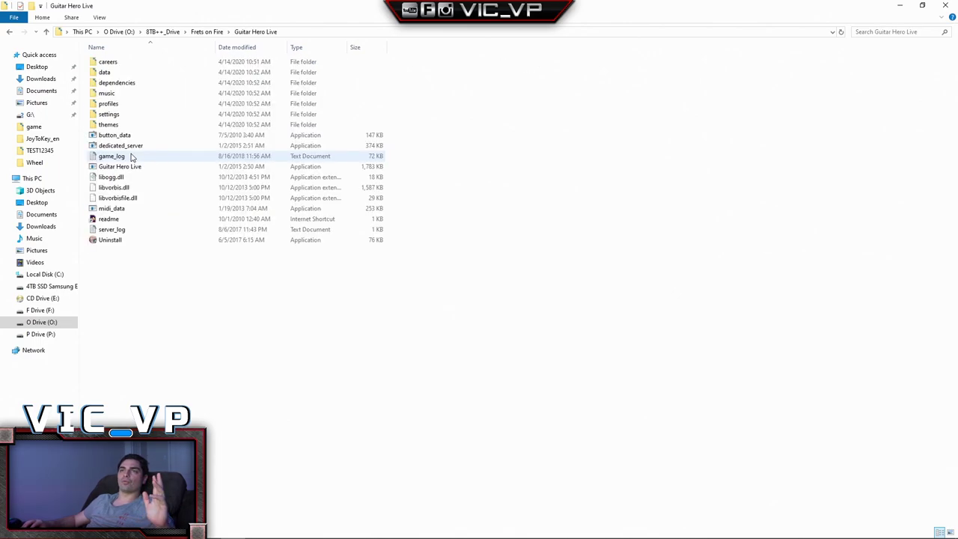
{"action": "double_click", "coordinate": [112, 94]}
{"action": "double_click", "coordinate": [122, 63]}
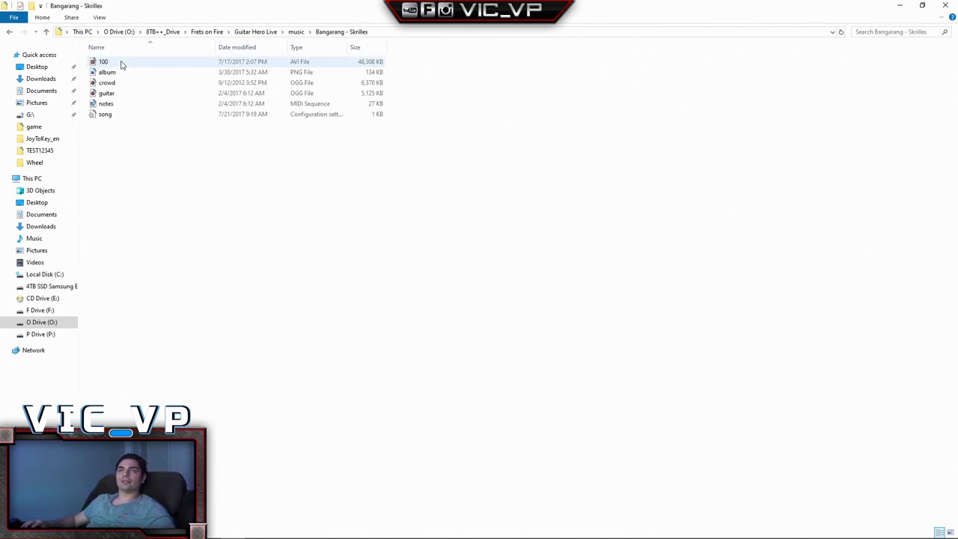
{"action": "double_click", "coordinate": [8, 34]}
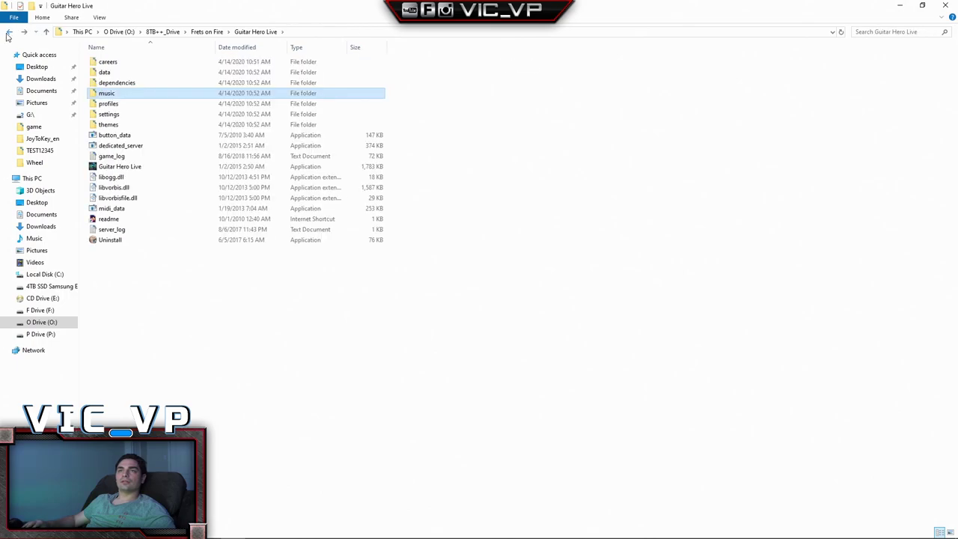
{"action": "left_click", "coordinate": [9, 31]}
Look through the song folders of Guitar Hero I and return to the 8TB++_Drive folder
{"action": "double_click", "coordinate": [112, 114]}
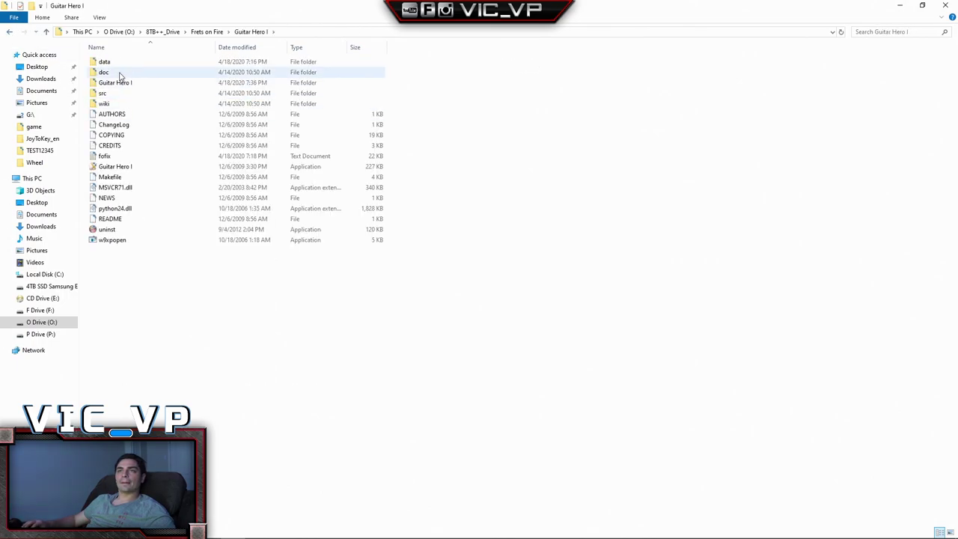
{"action": "double_click", "coordinate": [116, 83]}
{"action": "scroll", "coordinate": [122, 94], "scroll_direction": "down", "scroll_amount": 2}
{"action": "scroll", "coordinate": [122, 95], "scroll_direction": "up", "scroll_amount": 2}
{"action": "double_click", "coordinate": [11, 31]}
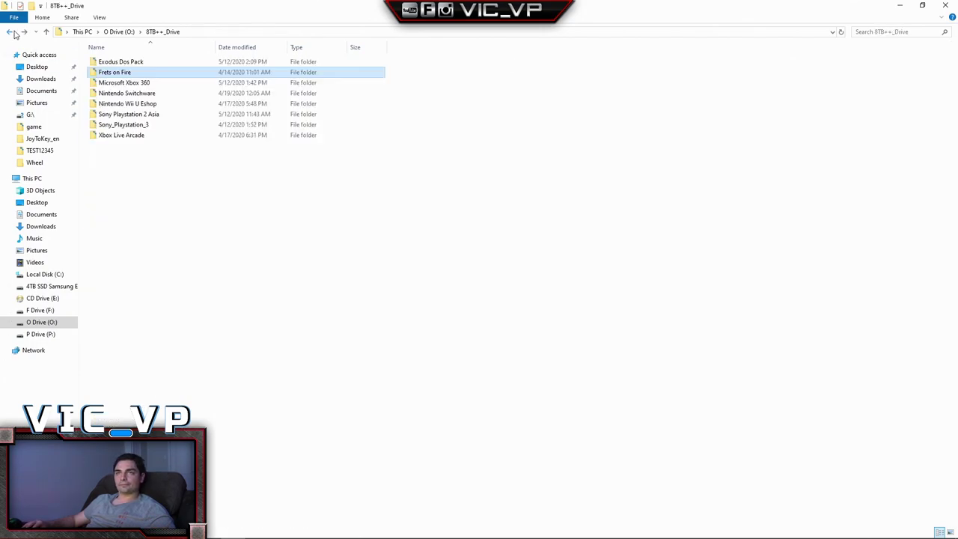
Reopen the Guitar Hero I song folders for another look and go back to the Frets on Fire folder
{"action": "left_click", "coordinate": [25, 31]}
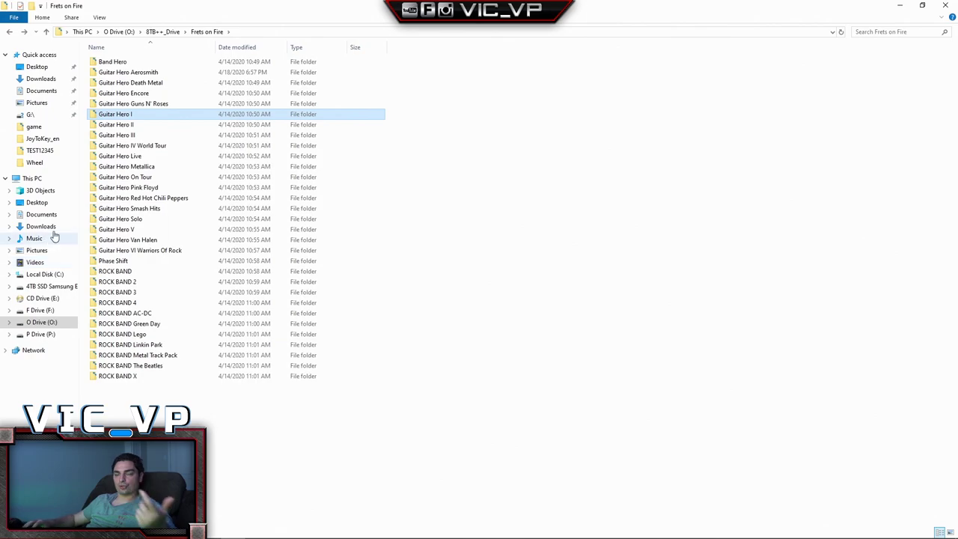
{"action": "double_click", "coordinate": [120, 114]}
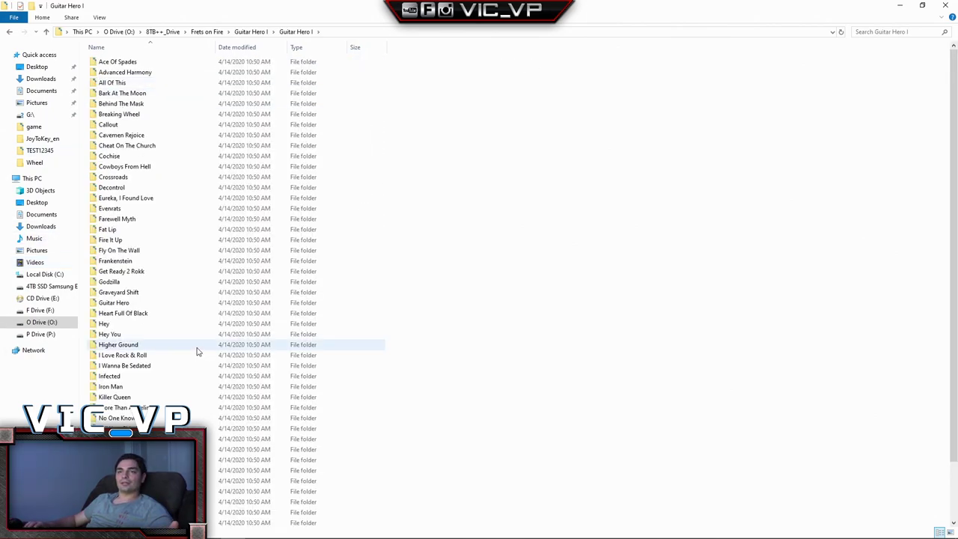
{"action": "left_click", "coordinate": [8, 32]}
{"action": "left_click", "coordinate": [8, 33]}
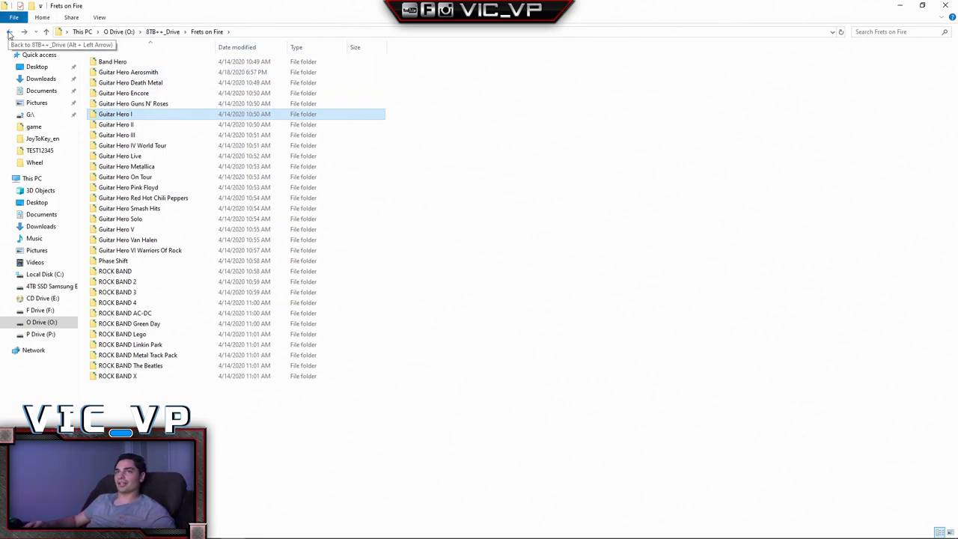
Go back to the root of the O drive and switch to RocketLauncherUI
{"action": "left_click", "coordinate": [9, 33]}
{"action": "left_click", "coordinate": [9, 33]}
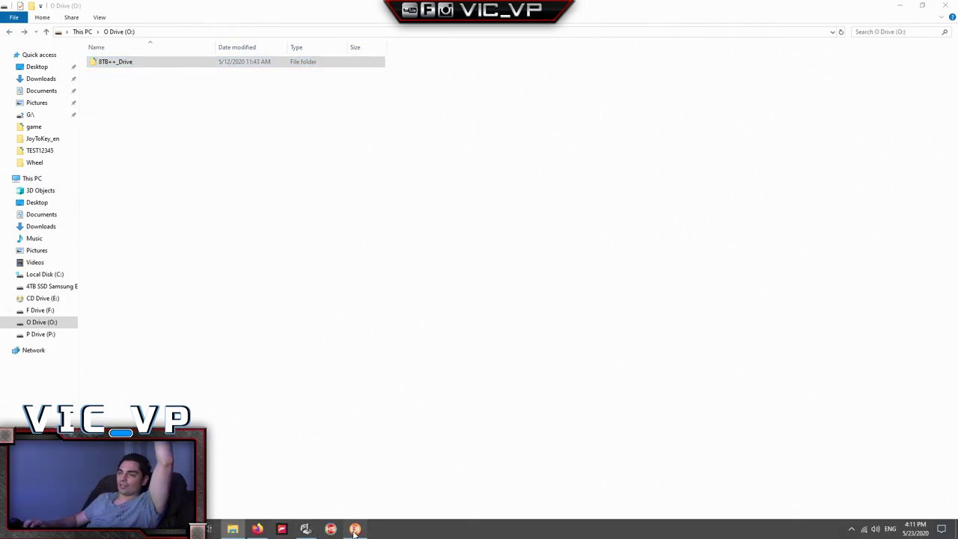
{"action": "left_click", "coordinate": [355, 529]}
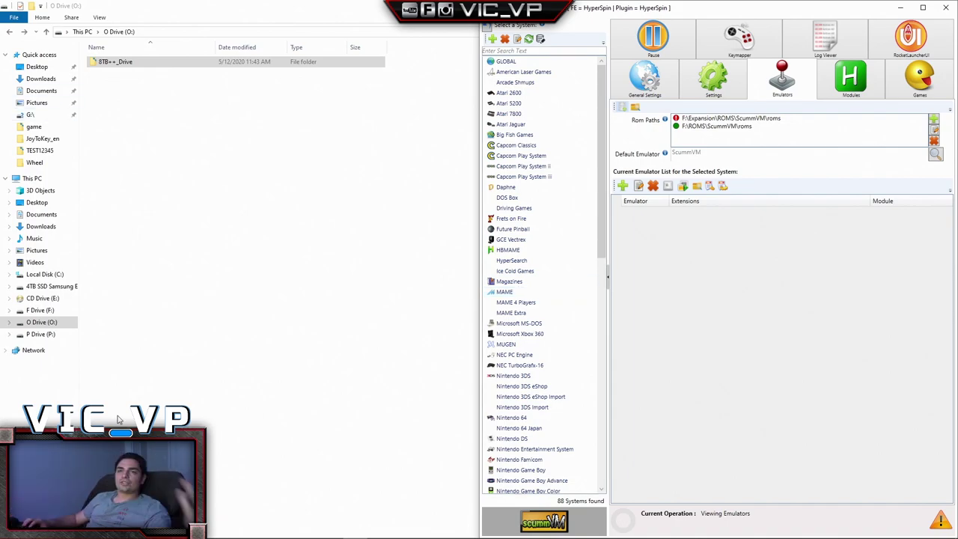
Check the size of the Microsoft Xbox 360 folder on the P drive in its properties
{"action": "left_click", "coordinate": [42, 334]}
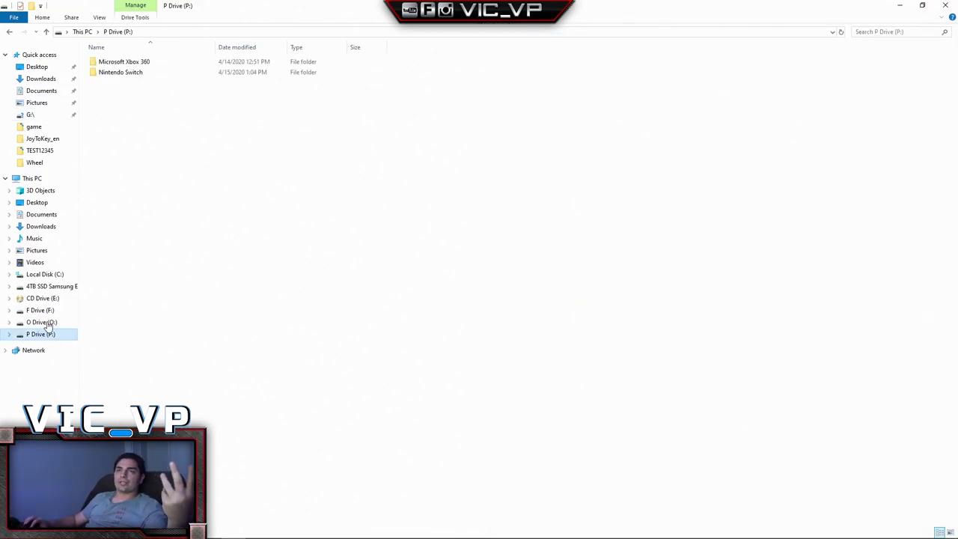
{"action": "right_click", "coordinate": [132, 63]}
{"action": "left_click", "coordinate": [161, 316]}
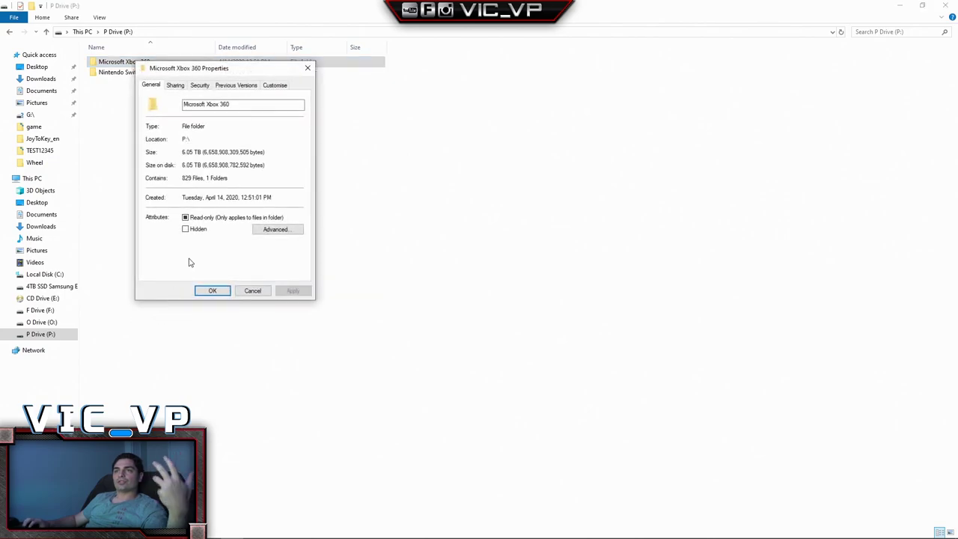
{"action": "left_click_drag", "start_coordinate": [232, 73], "coordinate": [520, 127]}
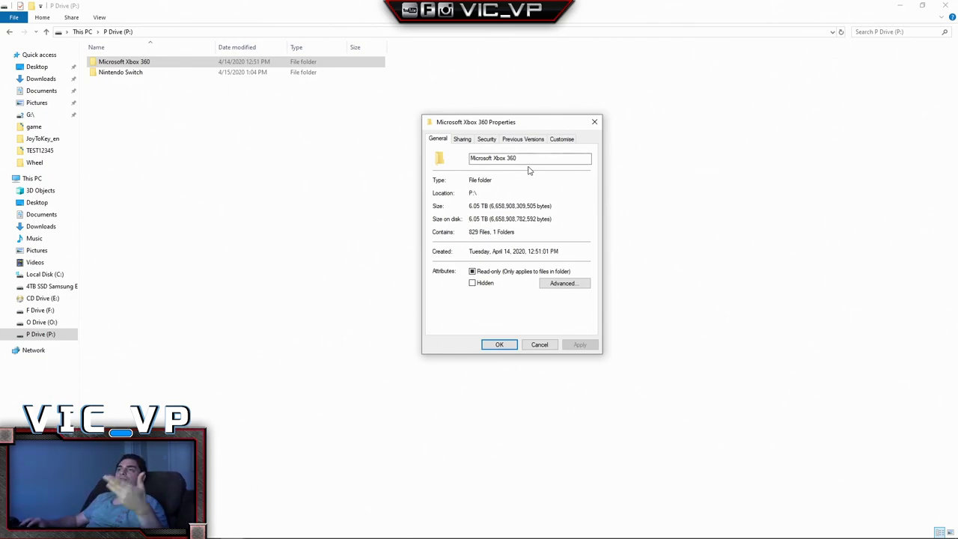
{"action": "left_click_drag", "start_coordinate": [494, 162], "coordinate": [531, 163]}
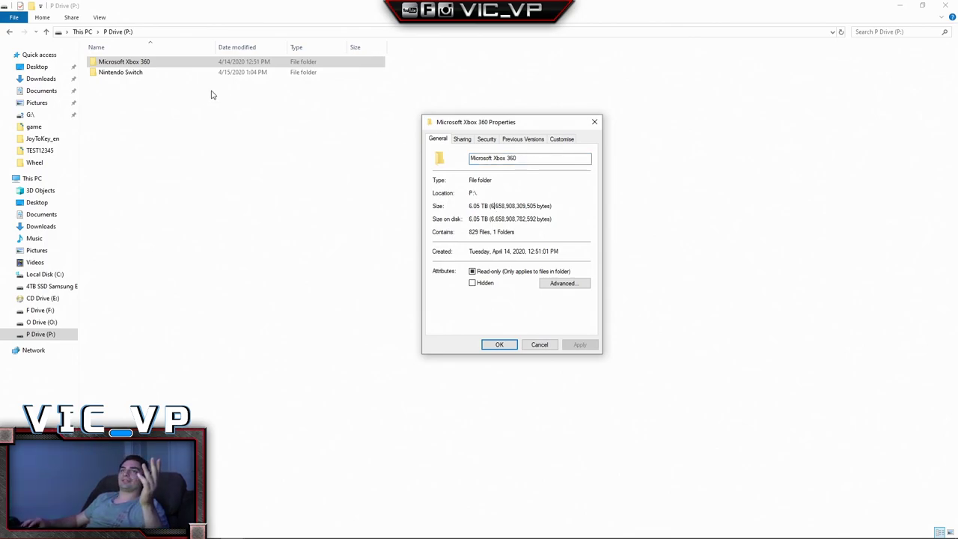
Close the Xbox 360 properties and check the size of the Nintendo Switch folder on the P drive
{"action": "key", "text": "Escape"}
{"action": "left_click", "coordinate": [145, 75]}
{"action": "right_click", "coordinate": [145, 75]}
{"action": "left_click", "coordinate": [189, 329]}
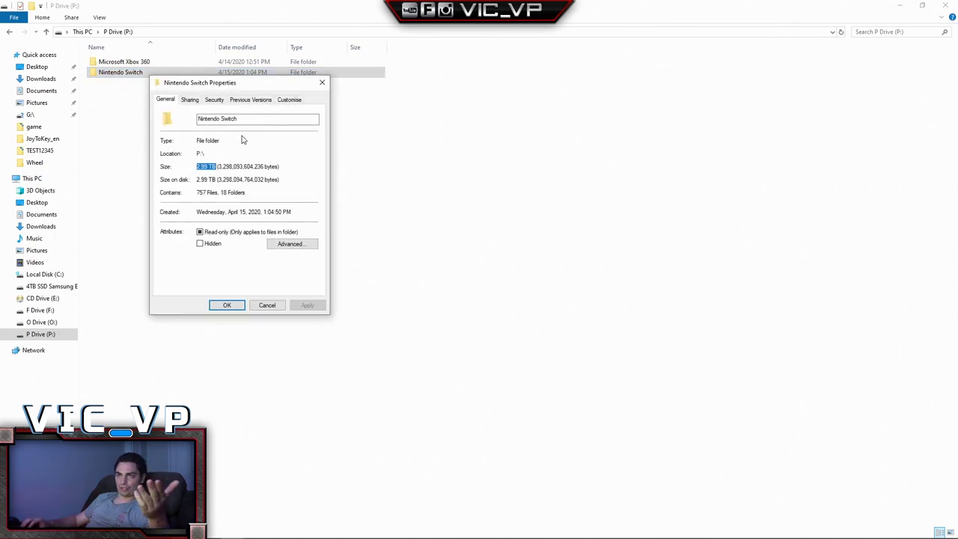
Check the size of the Microsoft Xbox 360 folder in O:\8TB++_Drive and close its properties
{"action": "left_click", "coordinate": [10, 35]}
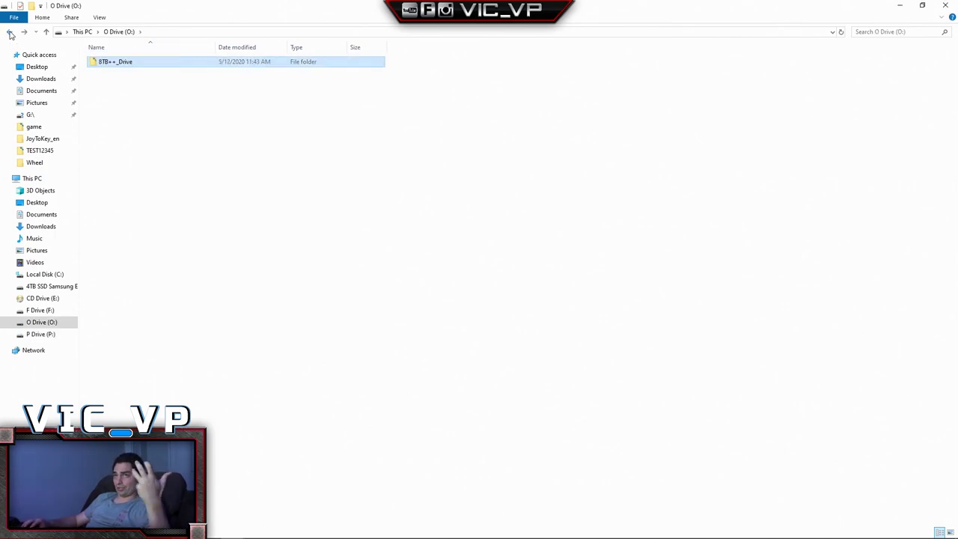
{"action": "left_click", "coordinate": [10, 35]}
{"action": "left_click", "coordinate": [45, 323]}
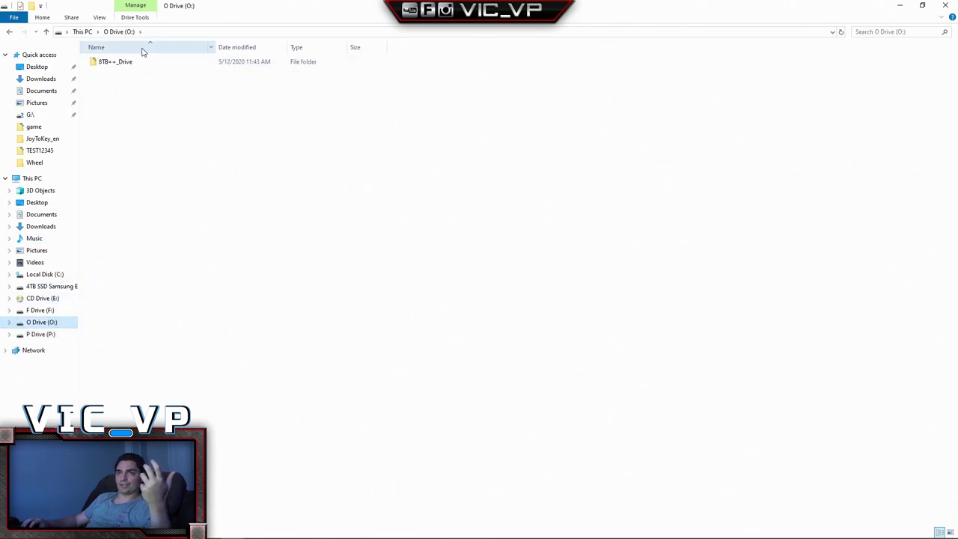
{"action": "double_click", "coordinate": [116, 62]}
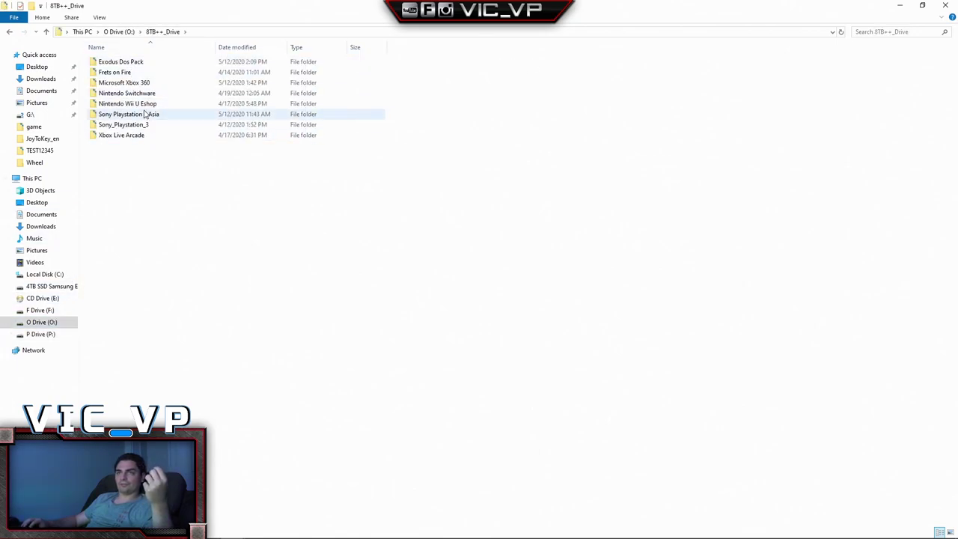
{"action": "right_click", "coordinate": [145, 85]}
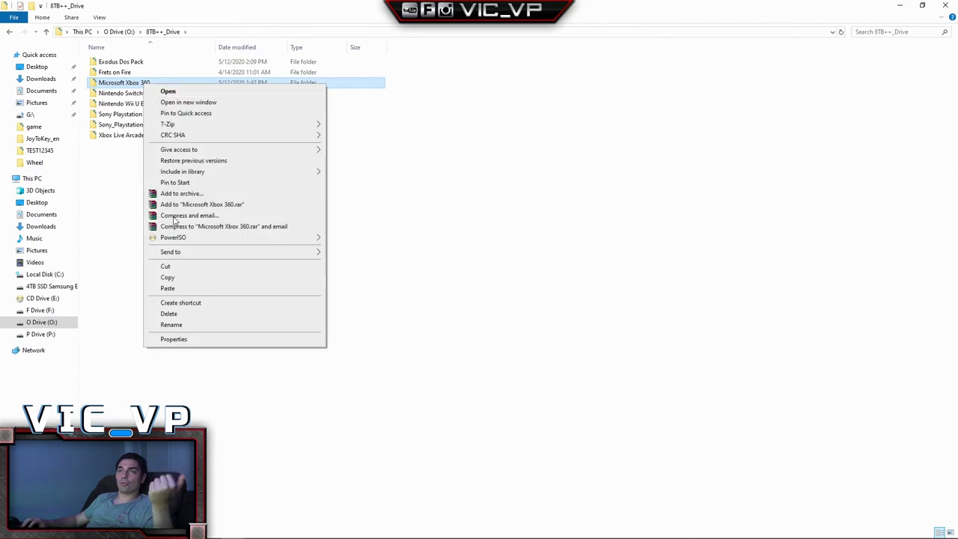
{"action": "left_click", "coordinate": [190, 341]}
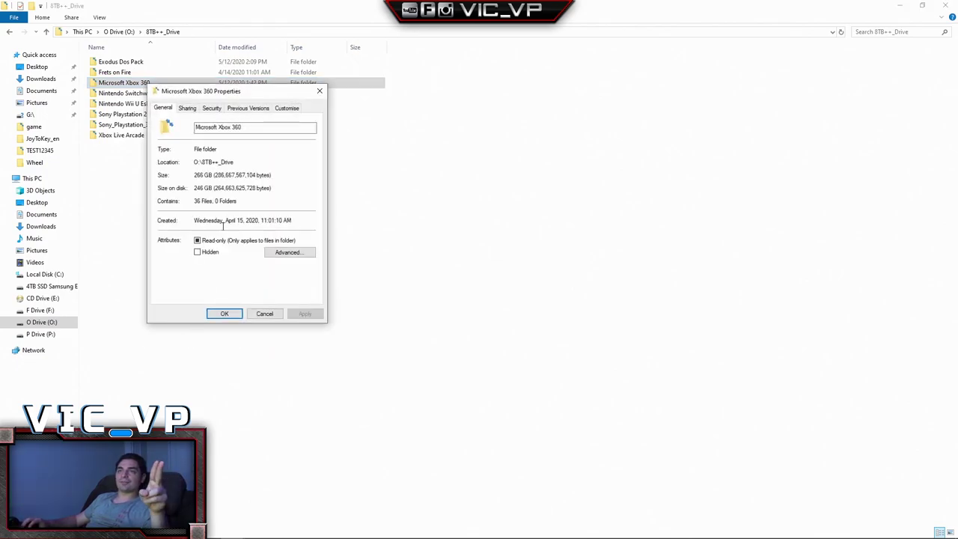
{"action": "left_click", "coordinate": [319, 91]}
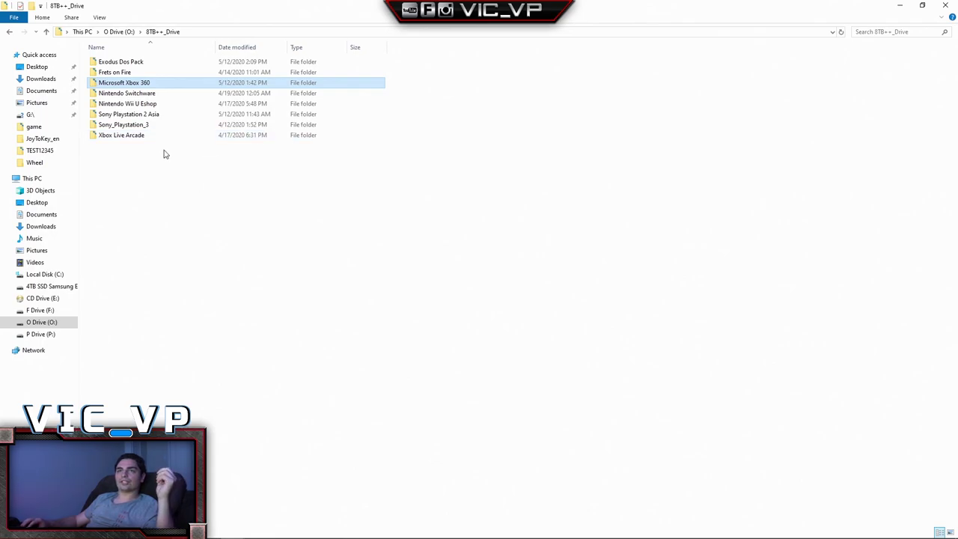
Check the size of the Sony_Playstation_3 folder in O:\8TB++_Drive, with its properties window moved clear of the folder list
{"action": "right_click", "coordinate": [142, 125]}
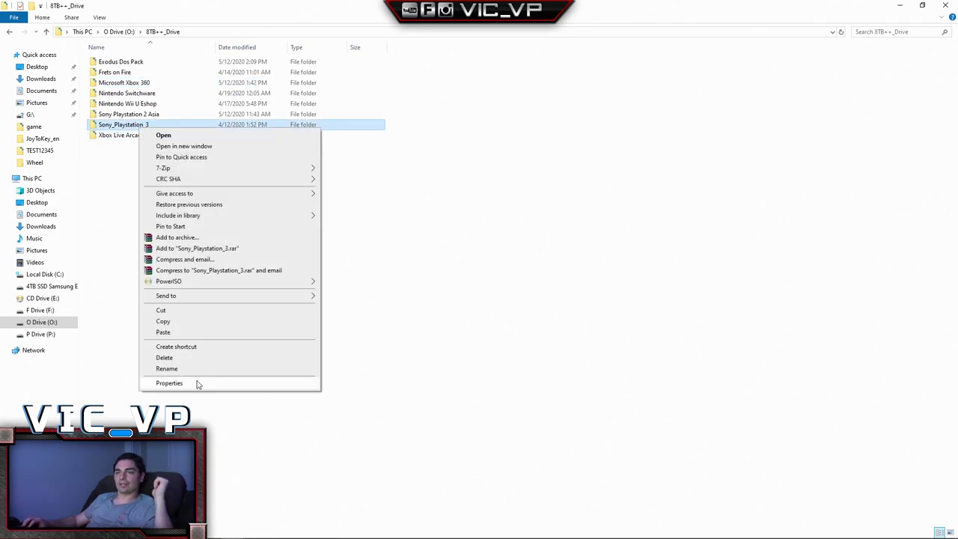
{"action": "left_click", "coordinate": [200, 382]}
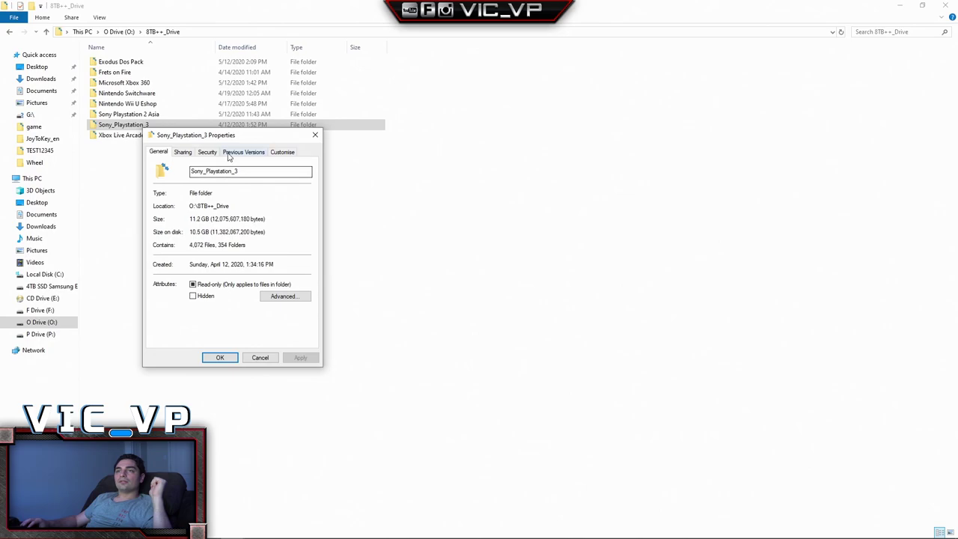
{"action": "left_click_drag", "start_coordinate": [225, 135], "coordinate": [469, 128]}
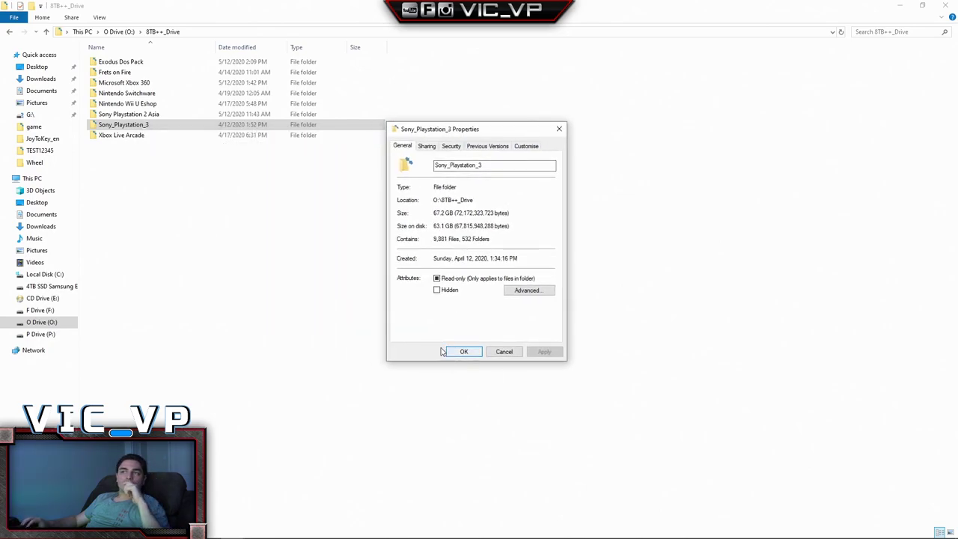
Check the size of the Xbox Live Arcade folder in O:\8TB++_Drive and close its properties
{"action": "left_click", "coordinate": [141, 135]}
{"action": "right_click", "coordinate": [142, 135]}
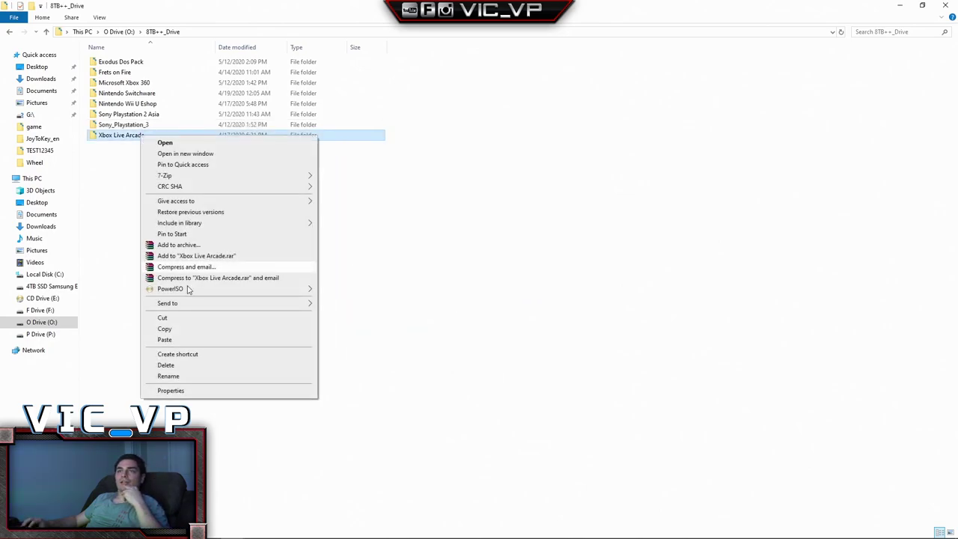
{"action": "left_click", "coordinate": [194, 391]}
{"action": "left_click_drag", "start_coordinate": [248, 145], "coordinate": [567, 152]}
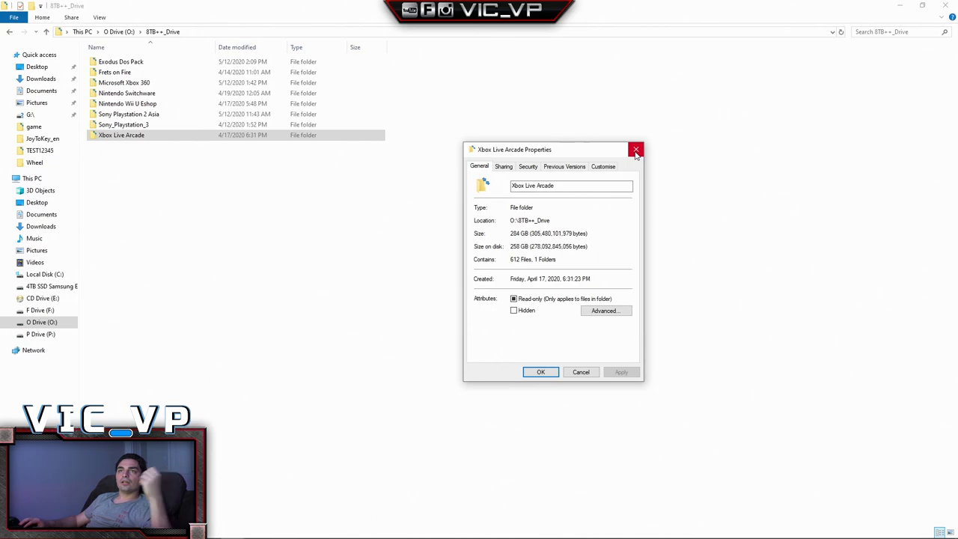
{"action": "mouse_move", "coordinate": [306, 533]}
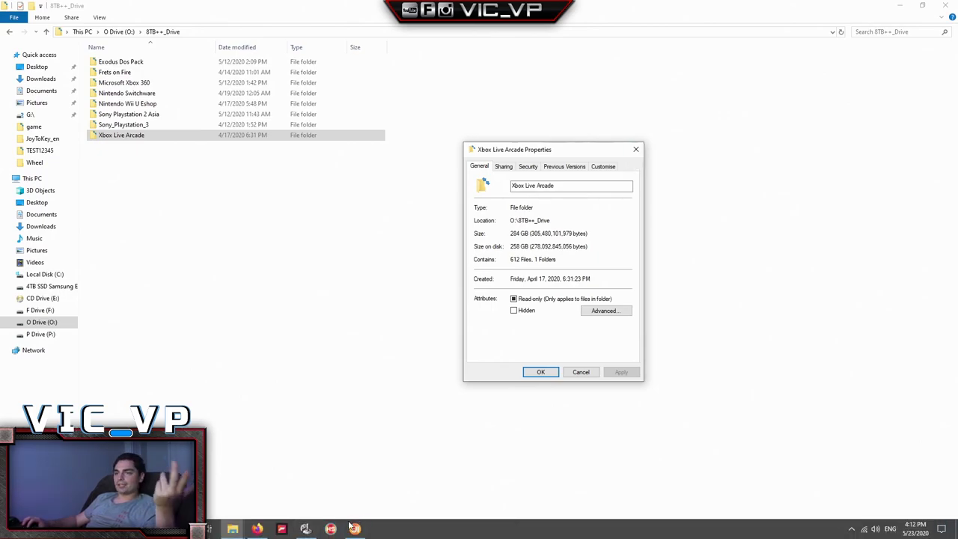
{"action": "mouse_move", "coordinate": [233, 529]}
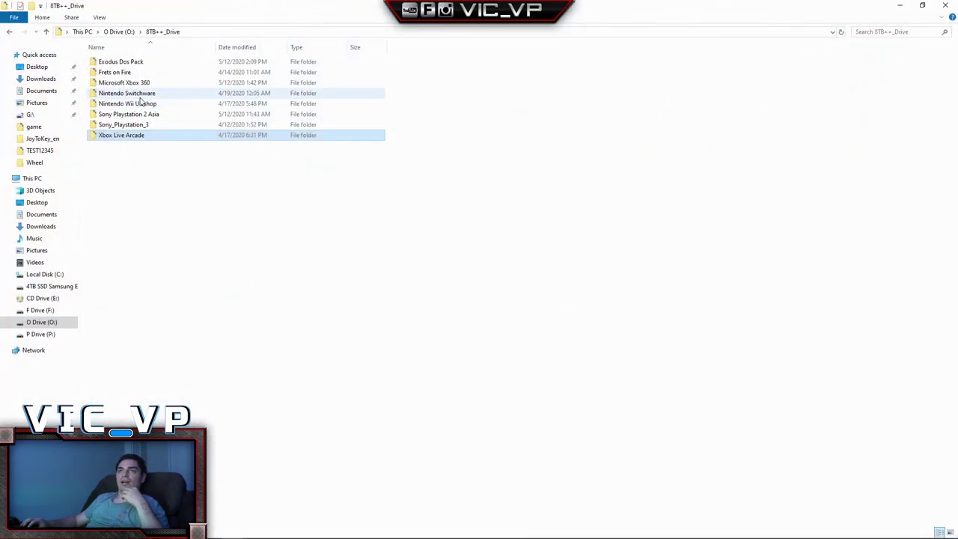
Leave the 8TB++_Drive folder and open the ROMS folder on the F drive
{"action": "left_click", "coordinate": [9, 34]}
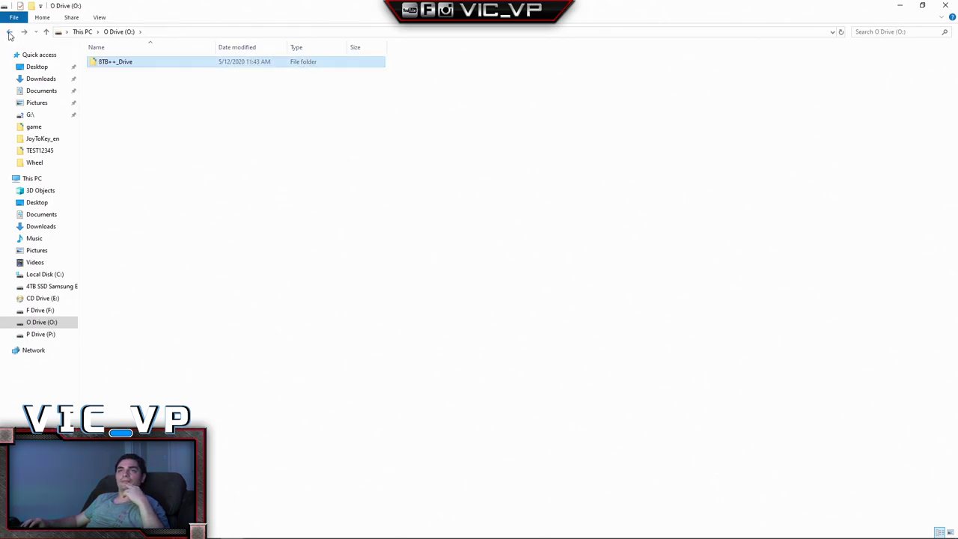
{"action": "left_click", "coordinate": [45, 311]}
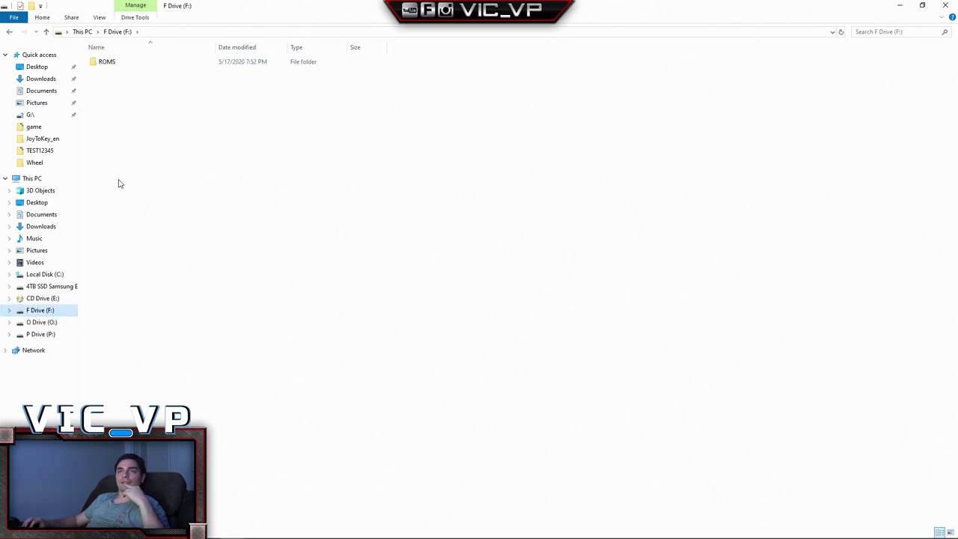
{"action": "double_click", "coordinate": [120, 62]}
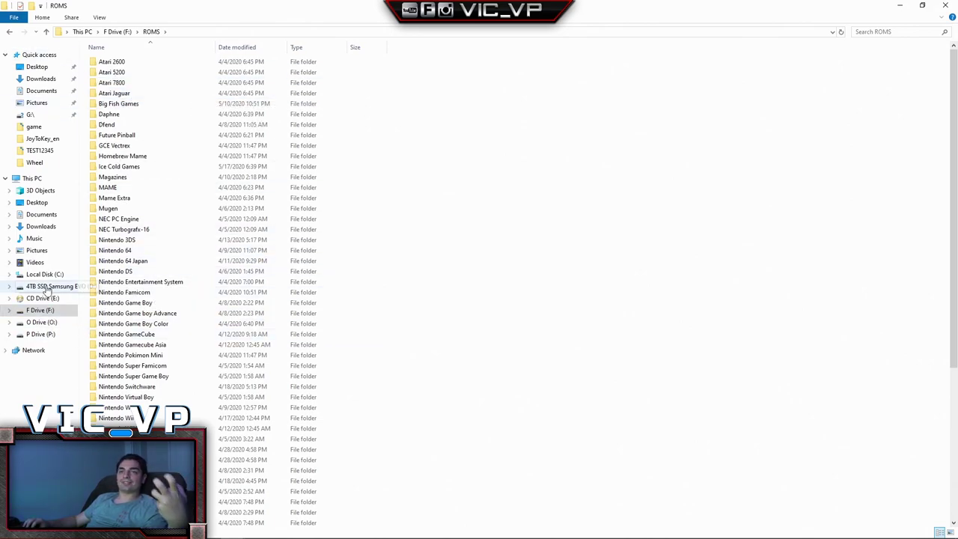
View the capacity of all drives in This PC and return to F:\ROMS
{"action": "left_click", "coordinate": [33, 179]}
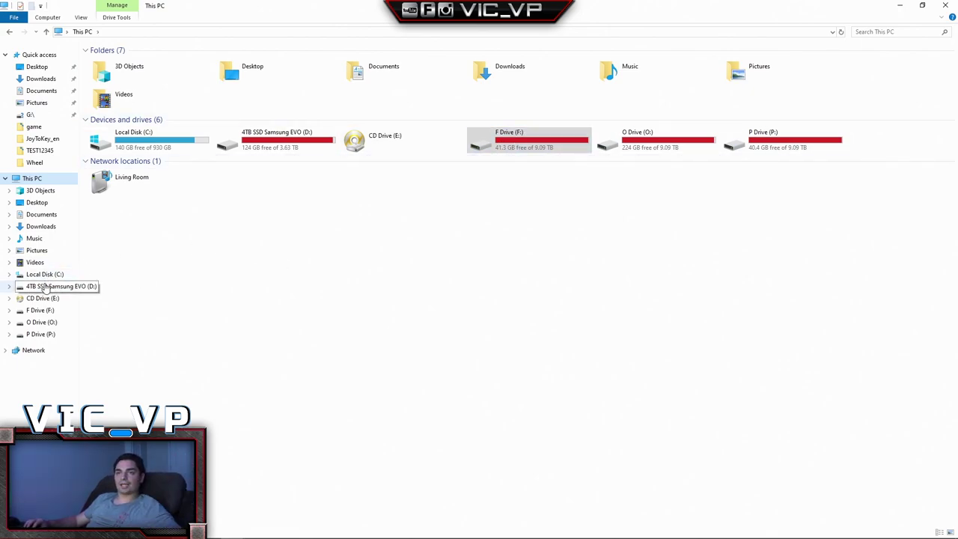
{"action": "left_click", "coordinate": [55, 310]}
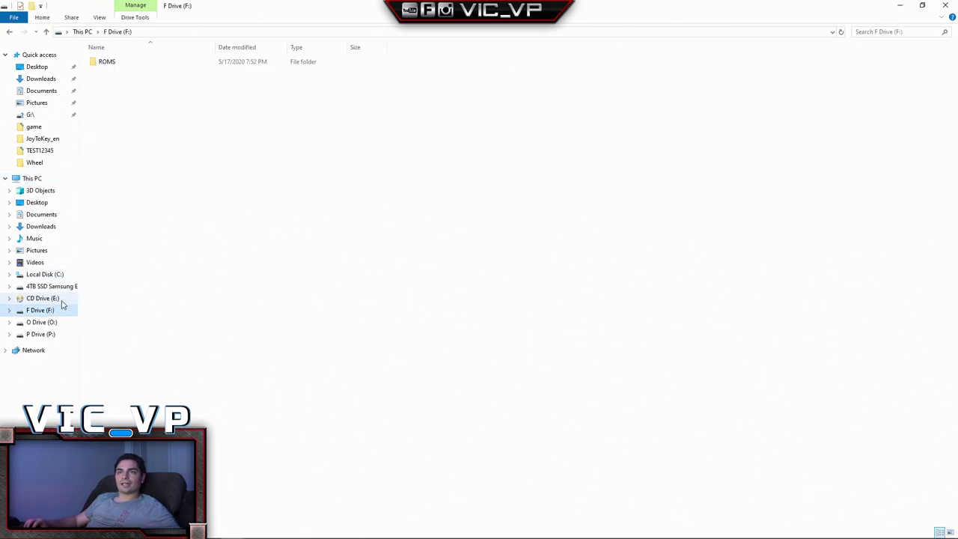
{"action": "double_click", "coordinate": [111, 65]}
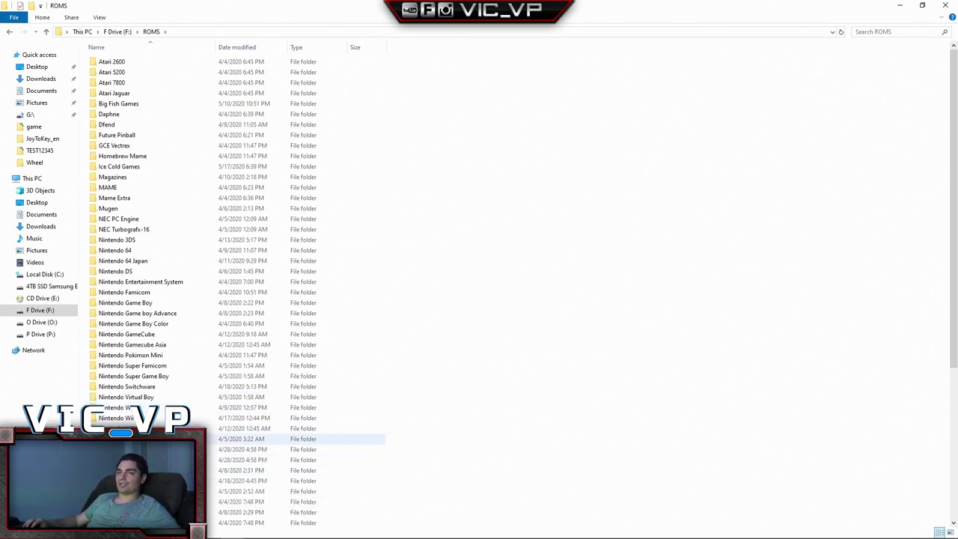
Look through the PC GAMES 2020 folder on the 4TB SSD Samsung EVO drive, then go back to the system list in F:\ROMS
{"action": "left_click", "coordinate": [57, 287]}
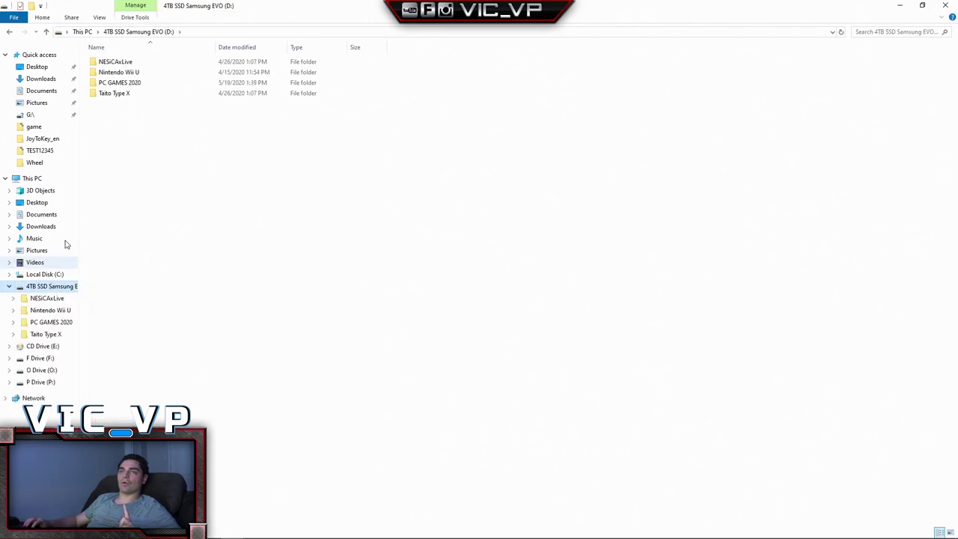
{"action": "double_click", "coordinate": [118, 83]}
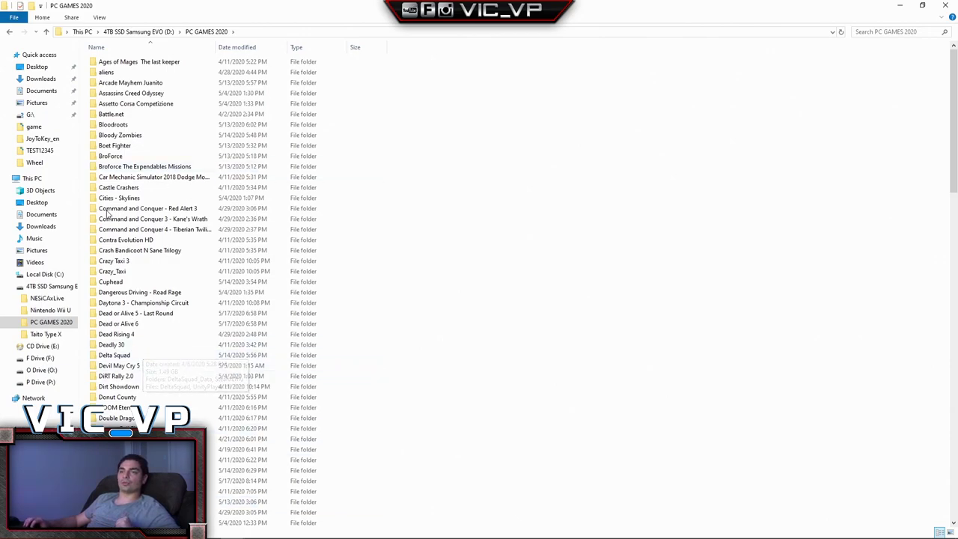
{"action": "left_click", "coordinate": [9, 31]}
{"action": "left_click", "coordinate": [10, 32]}
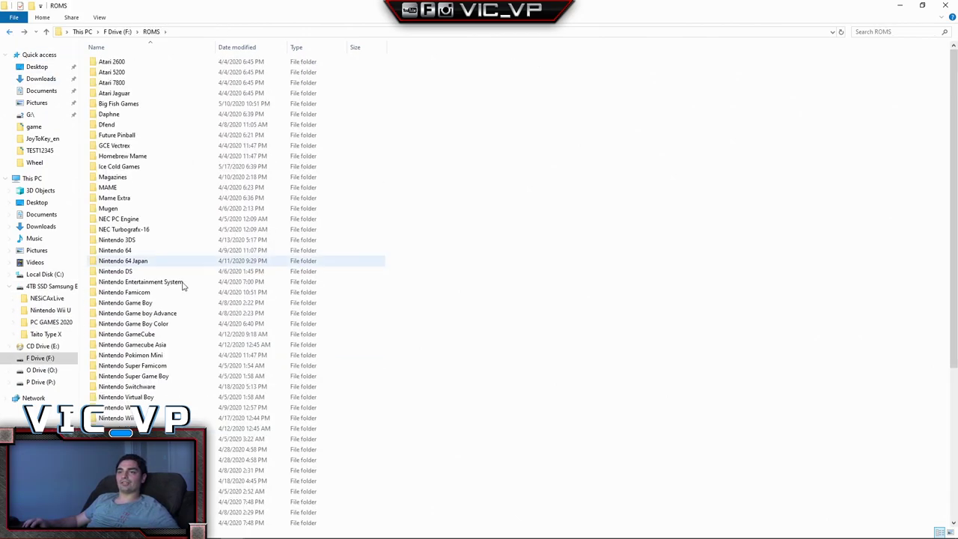
{"action": "scroll", "coordinate": [209, 304], "scroll_direction": "down", "scroll_amount": 4}
{"action": "scroll", "coordinate": [210, 305], "scroll_direction": "up", "scroll_amount": 4}
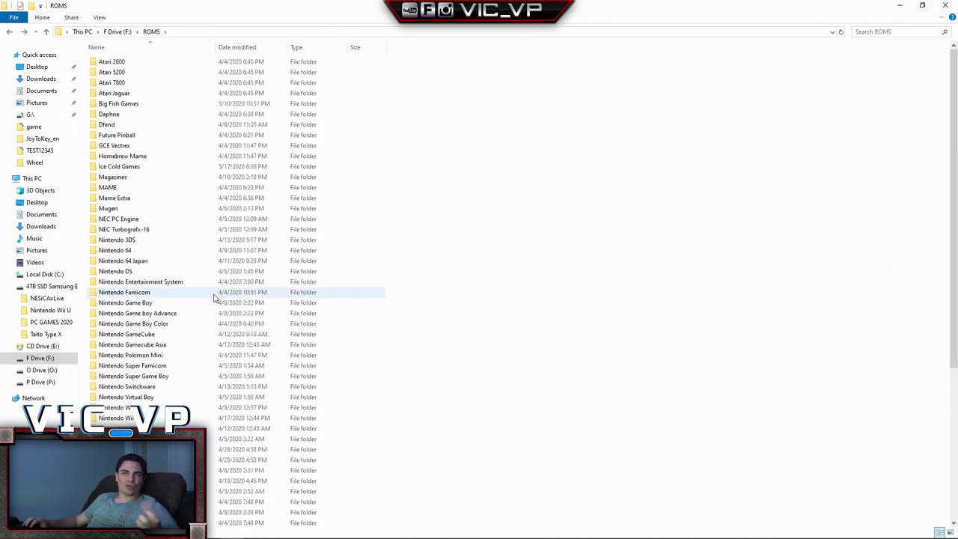
Check the size of the Nintendo GameCube folder in F:\ROMS, close its properties and look over the remaining system folders
{"action": "left_click", "coordinate": [157, 295]}
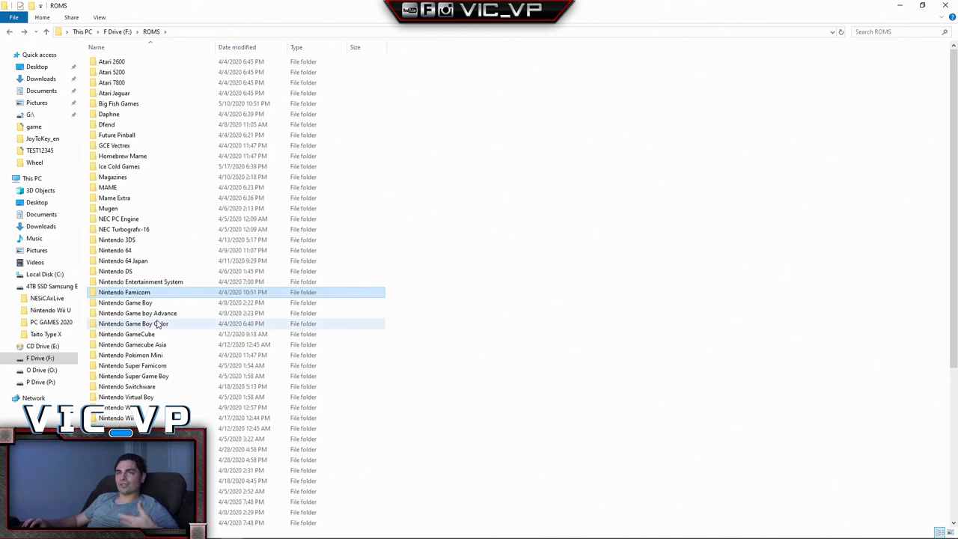
{"action": "left_click", "coordinate": [152, 335]}
{"action": "right_click", "coordinate": [152, 334]}
{"action": "left_click", "coordinate": [179, 331]}
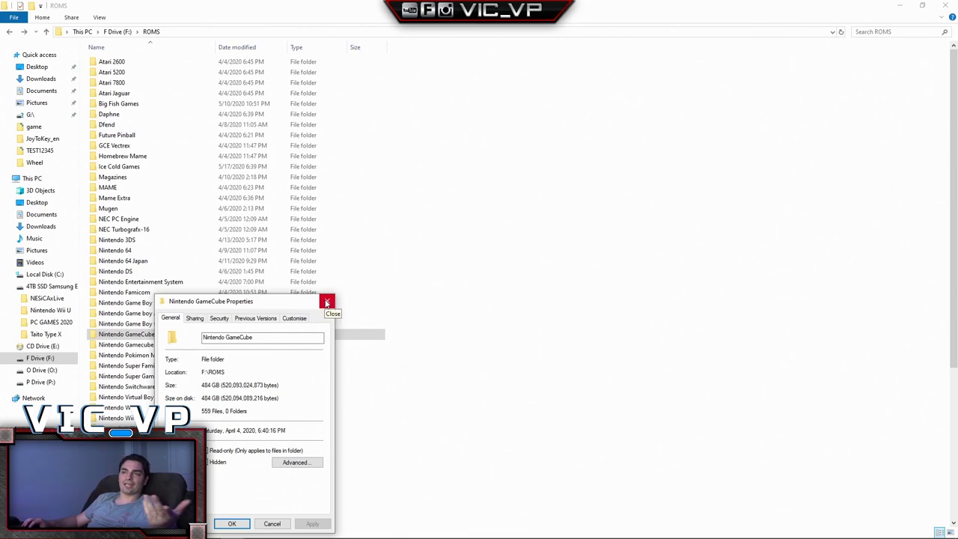
{"action": "left_click", "coordinate": [327, 302]}
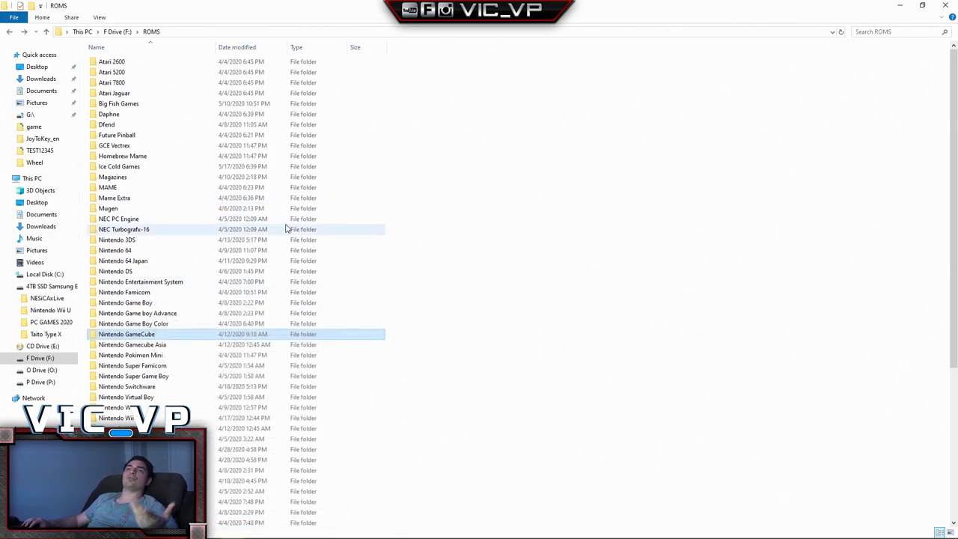
{"action": "scroll", "coordinate": [225, 224], "scroll_direction": "down", "scroll_amount": 7}
{"action": "scroll", "coordinate": [288, 250], "scroll_direction": "up", "scroll_amount": 7}
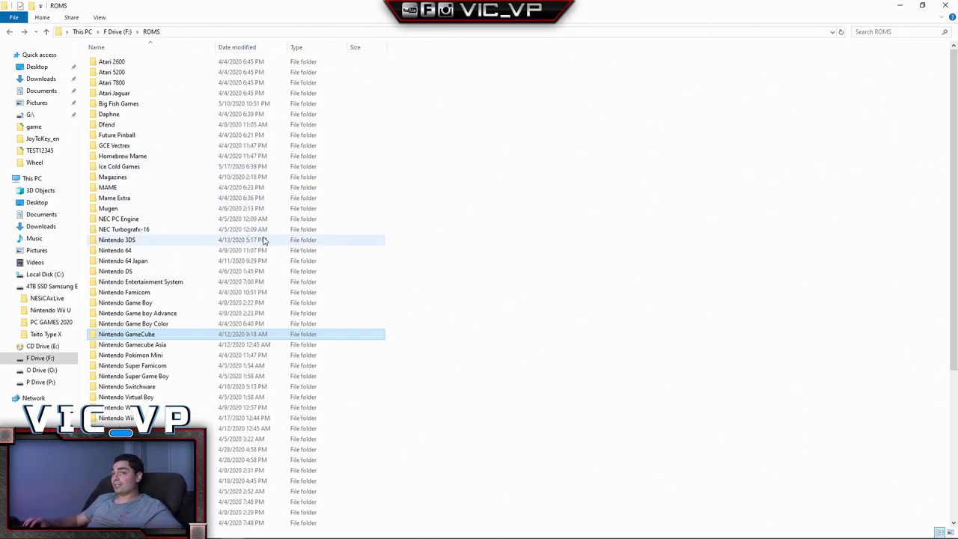
Open C:\Arcade\HyperSpin\Media and look through its system media folders
{"action": "left_click", "coordinate": [54, 275]}
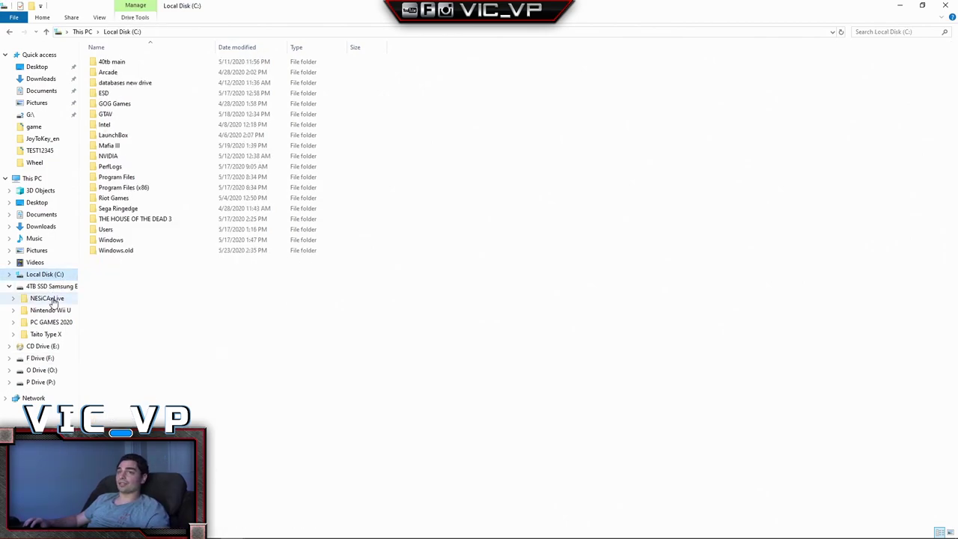
{"action": "double_click", "coordinate": [114, 73]}
{"action": "double_click", "coordinate": [116, 73]}
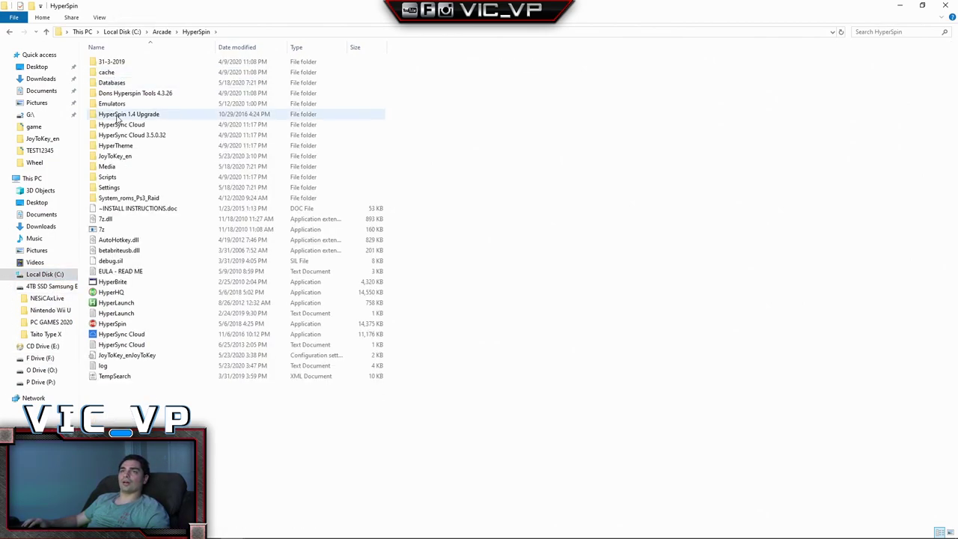
{"action": "double_click", "coordinate": [112, 168]}
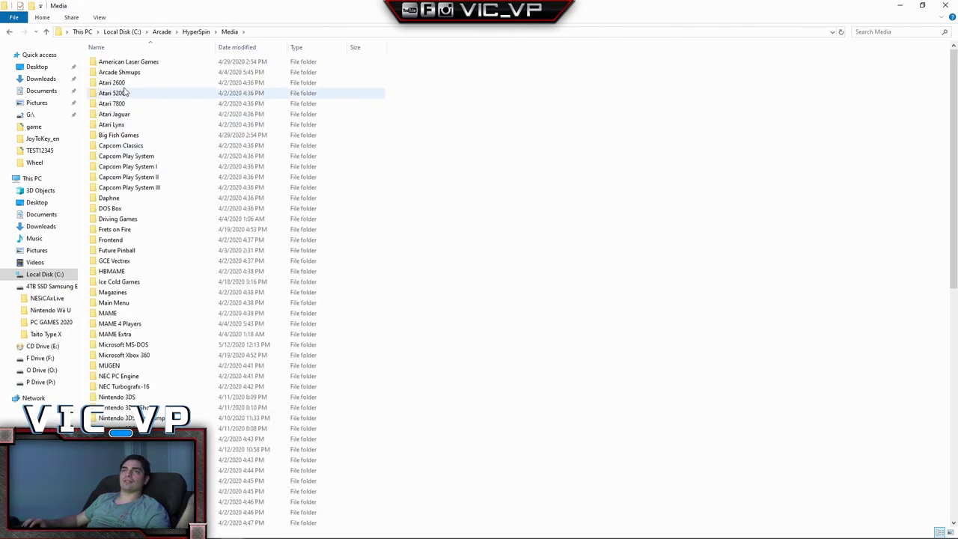
{"action": "scroll", "coordinate": [150, 149], "scroll_direction": "down", "scroll_amount": 7}
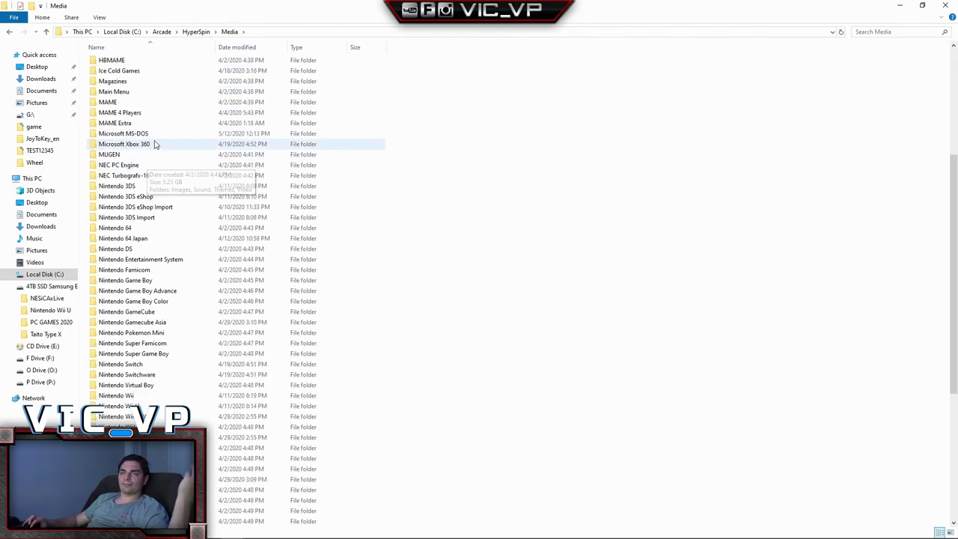
Check the size of the MAME media folder in its properties and close them
{"action": "left_click", "coordinate": [148, 209]}
{"action": "key", "text": "m"}
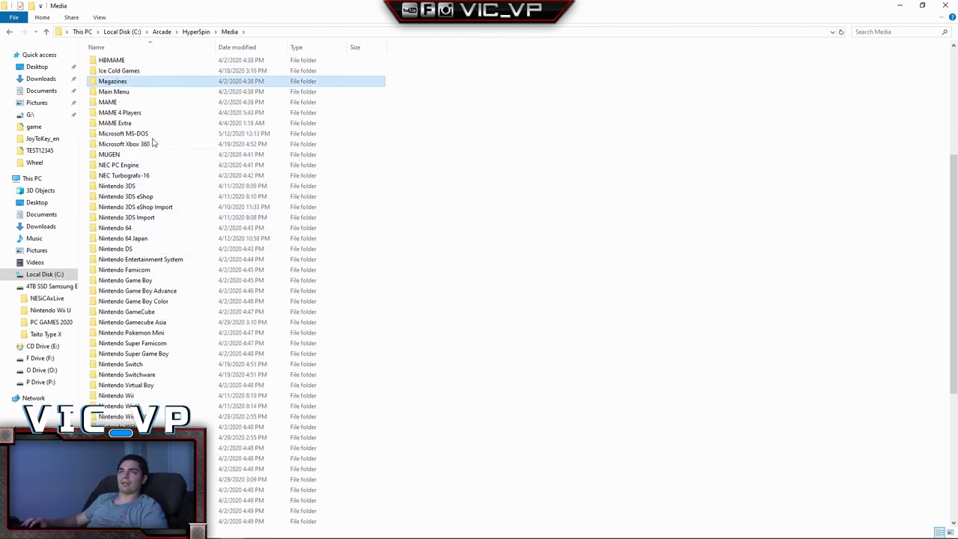
{"action": "right_click", "coordinate": [118, 102]}
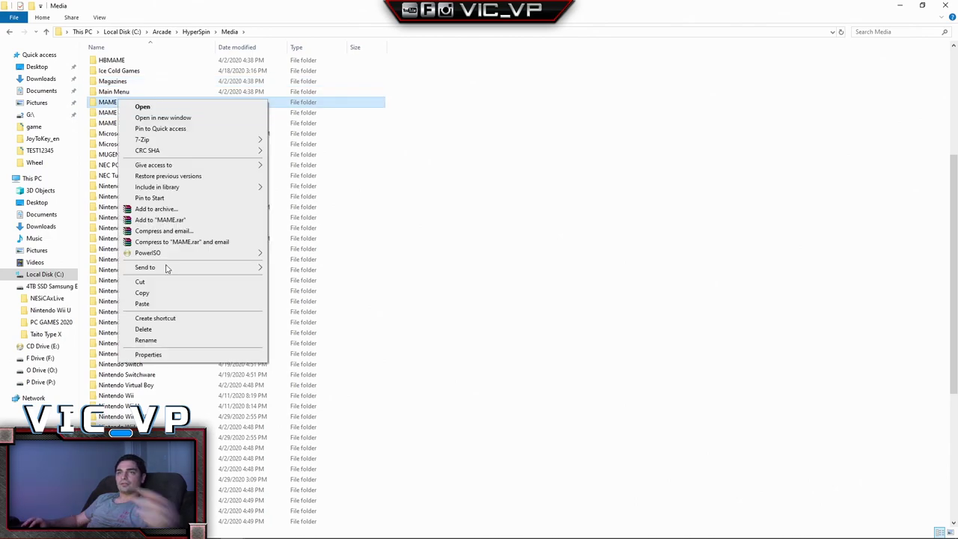
{"action": "left_click", "coordinate": [153, 355]}
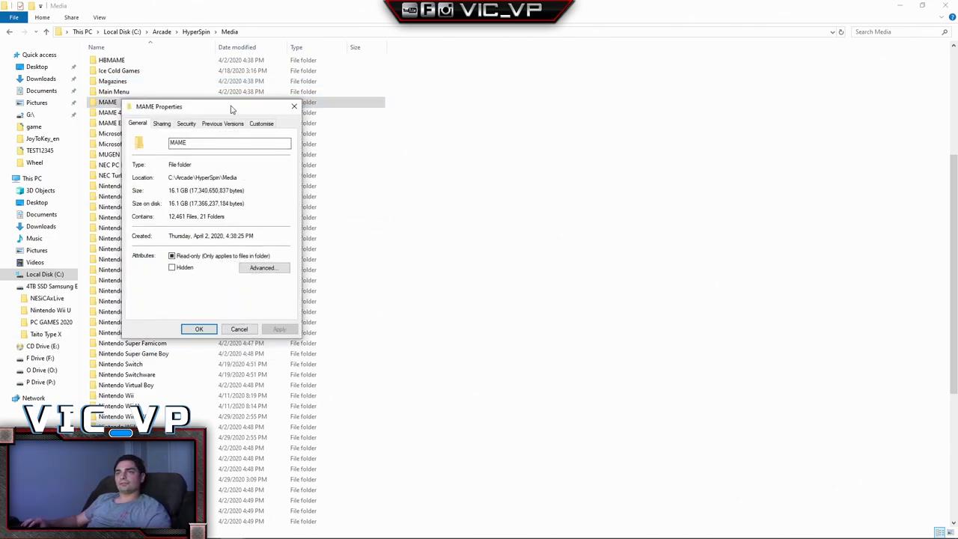
{"action": "left_click_drag", "start_coordinate": [220, 106], "coordinate": [316, 101]}
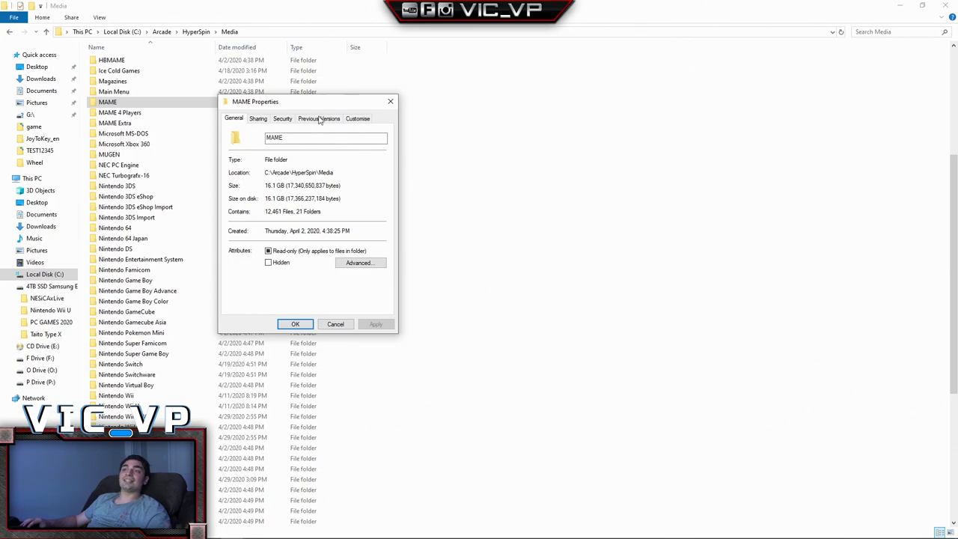
{"action": "left_click", "coordinate": [389, 100]}
Check the total size of HyperSpin's Media folder, preview the other open properties windows, and close the Media properties
{"action": "left_click", "coordinate": [10, 32]}
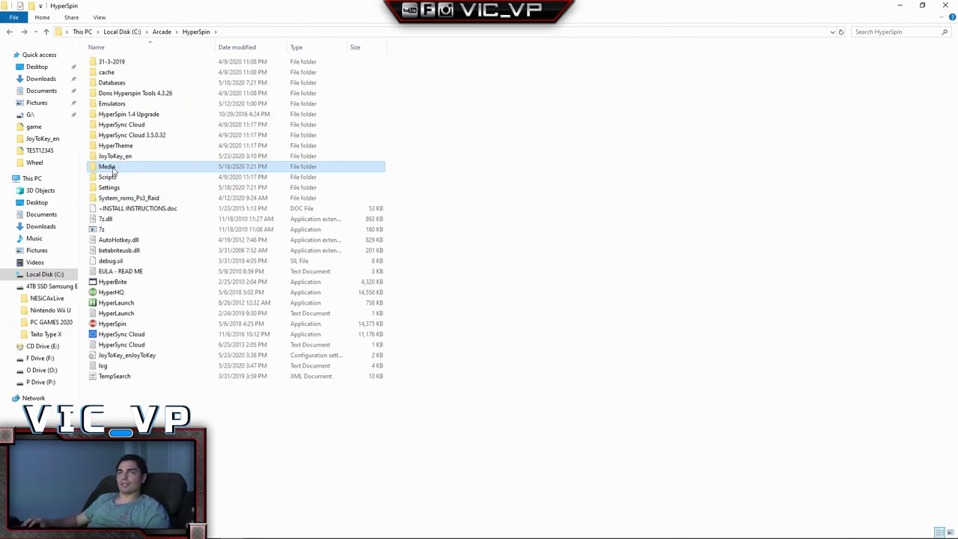
{"action": "right_click", "coordinate": [113, 169]}
{"action": "left_click", "coordinate": [142, 423]}
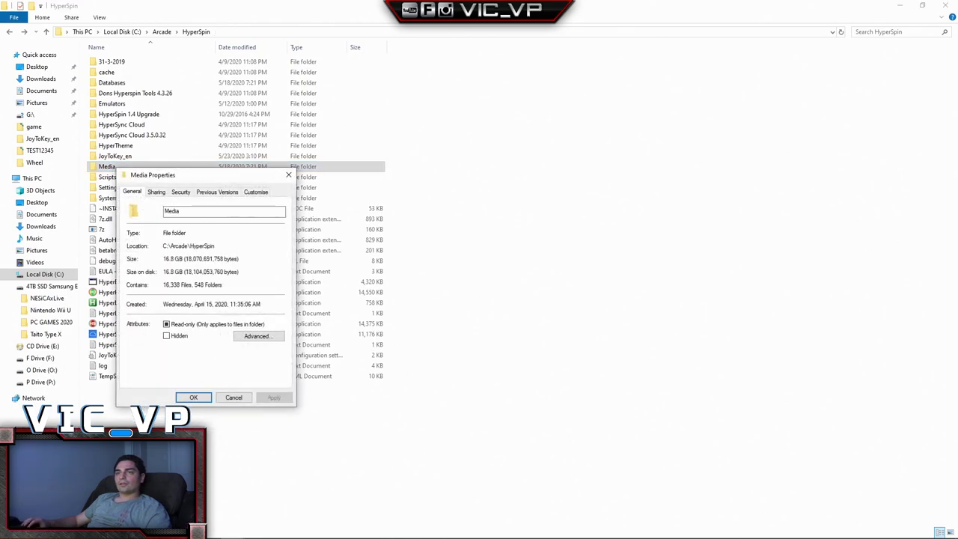
{"action": "mouse_move", "coordinate": [233, 529]}
{"action": "mouse_move", "coordinate": [352, 491]}
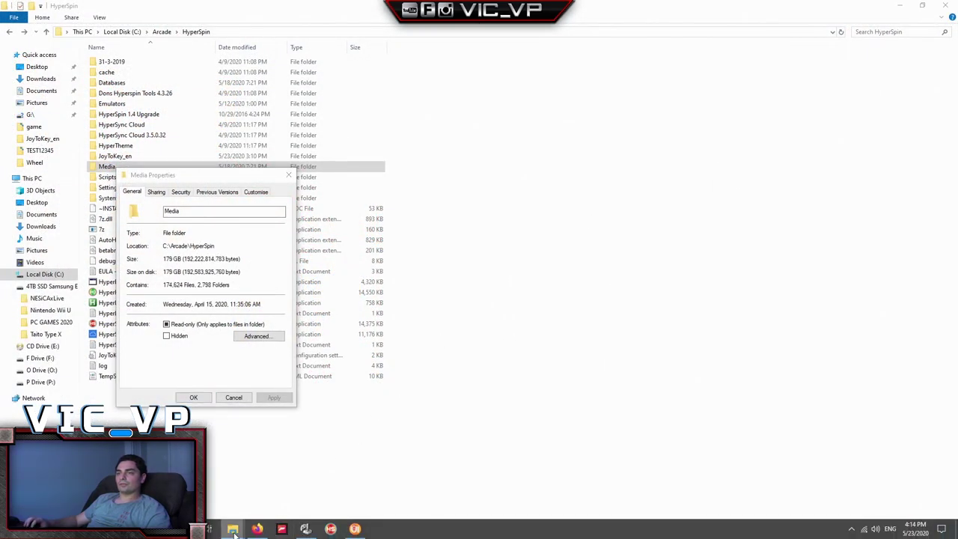
{"action": "mouse_move", "coordinate": [365, 466]}
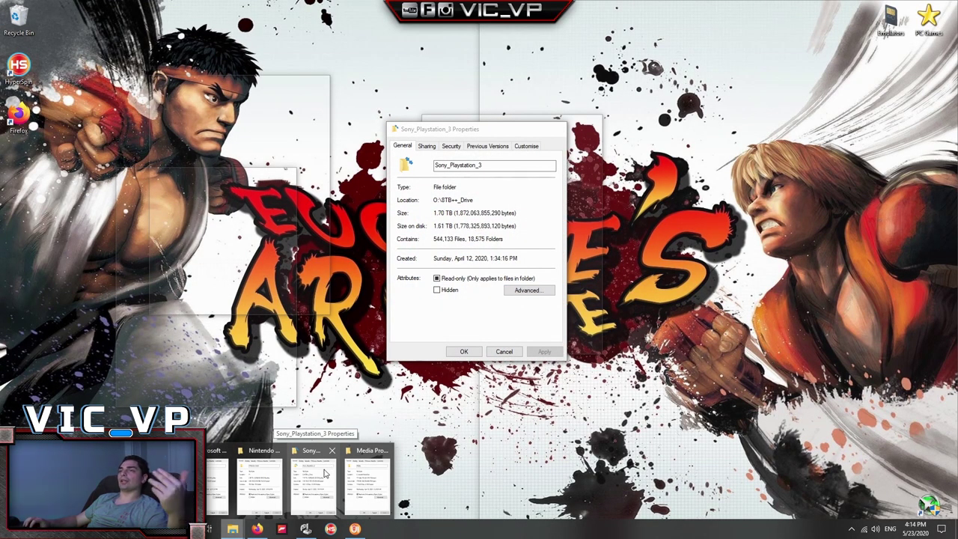
{"action": "mouse_move", "coordinate": [367, 478]}
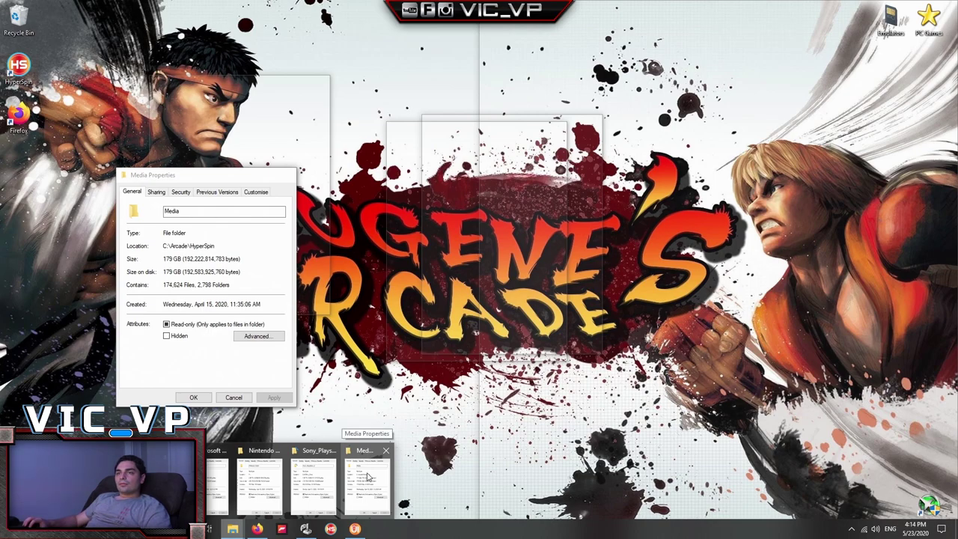
{"action": "left_click", "coordinate": [367, 478]}
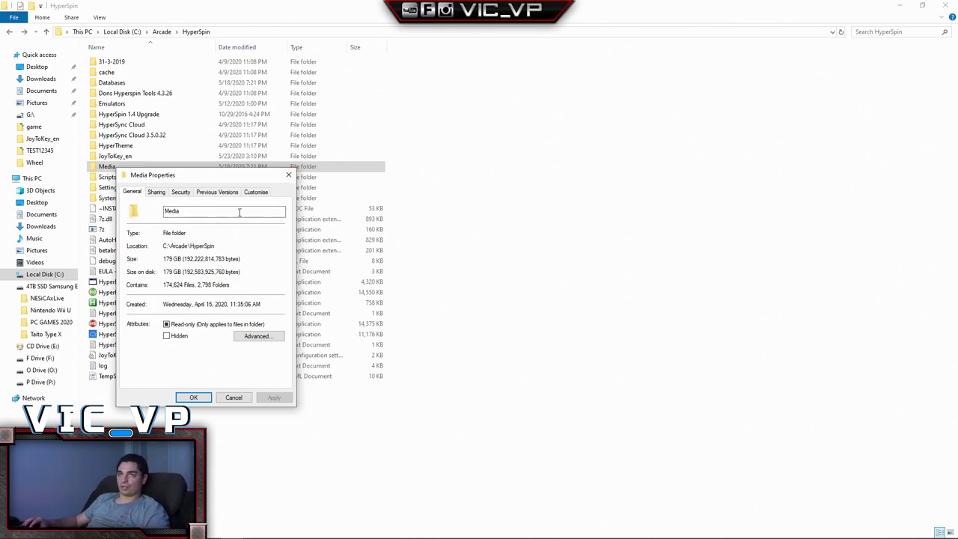
{"action": "left_click", "coordinate": [288, 175]}
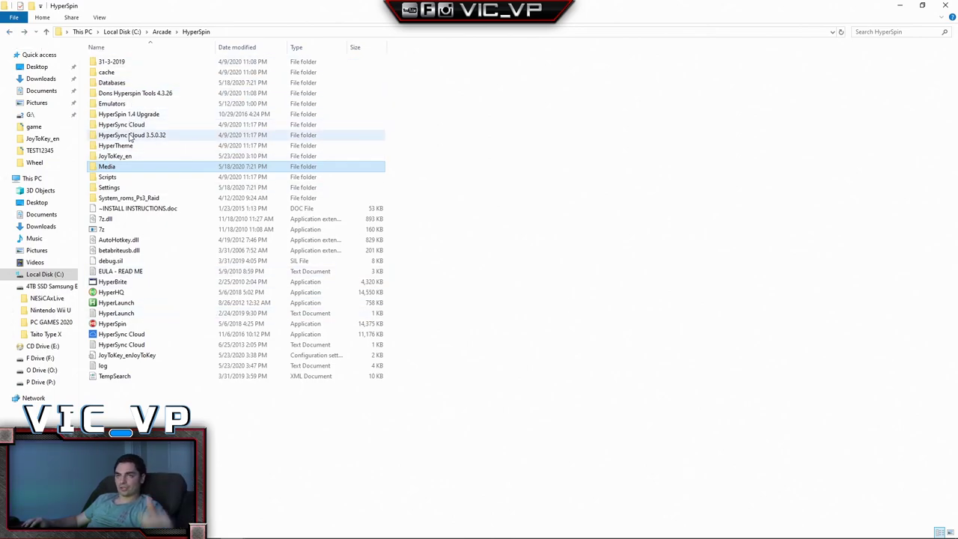
Bring up RocketLauncherUI beside the HyperSpin folder and check the Sony_Playstation_3 folder's size in its open properties window
{"action": "mouse_move", "coordinate": [247, 535]}
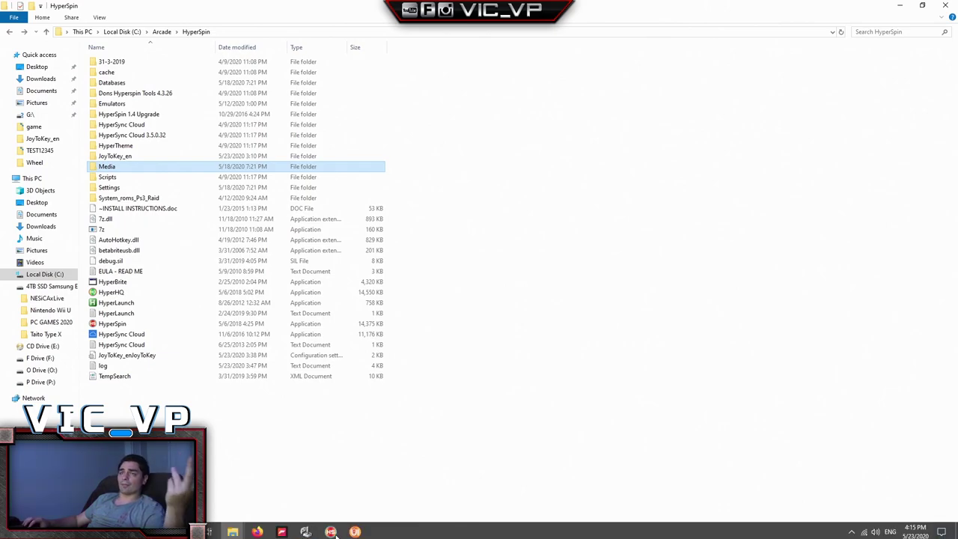
{"action": "left_click", "coordinate": [355, 529]}
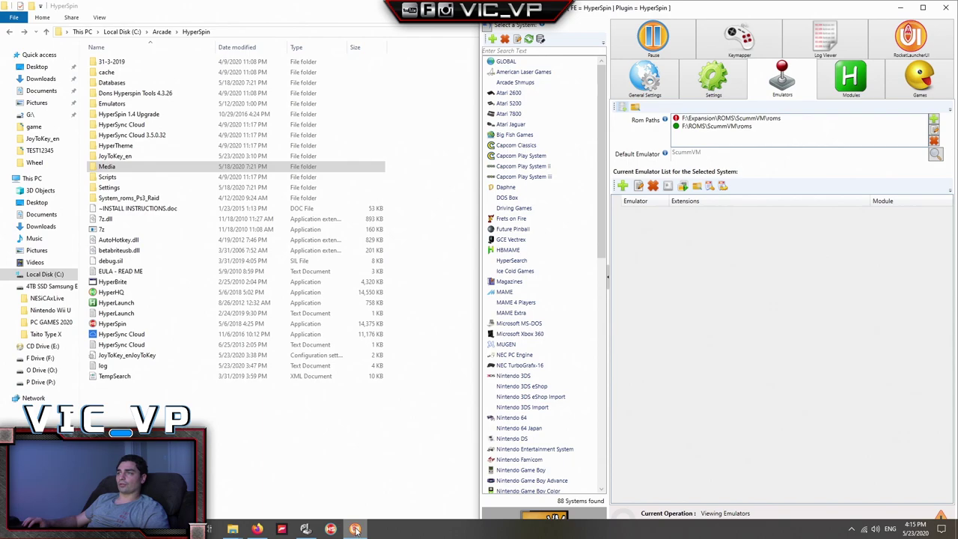
{"action": "mouse_move", "coordinate": [238, 530]}
{"action": "left_click", "coordinate": [355, 487]}
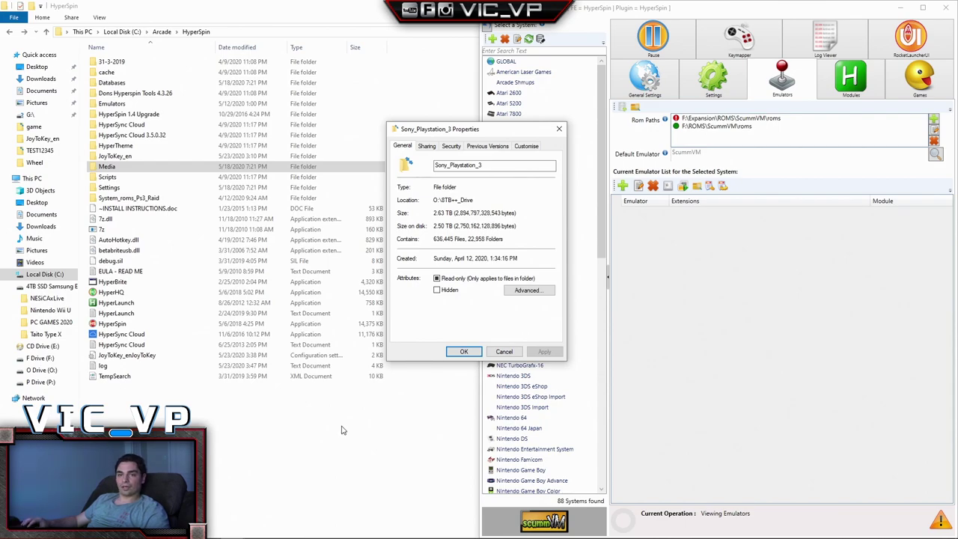
{"action": "left_click", "coordinate": [241, 532]}
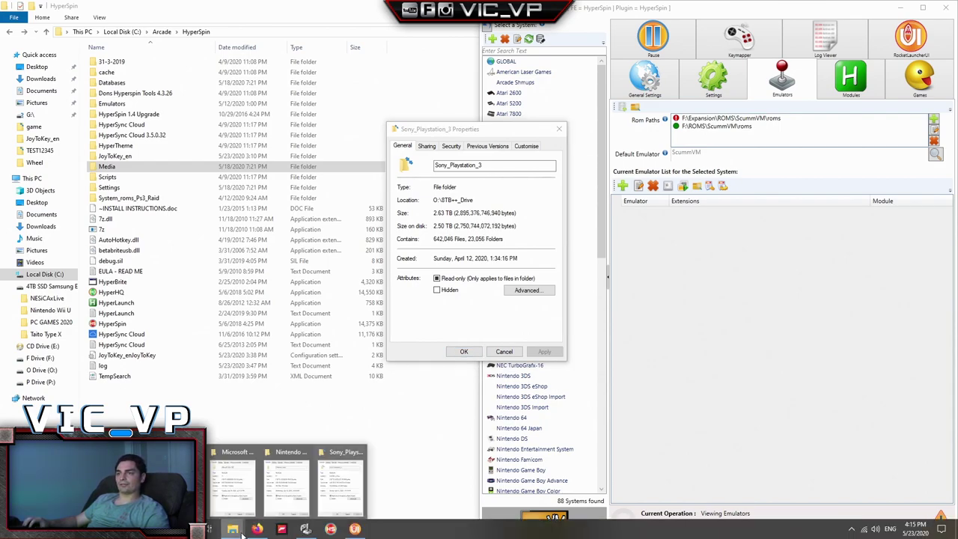
{"action": "left_click", "coordinate": [241, 532]}
{"action": "left_click_drag", "start_coordinate": [569, 199], "coordinate": [406, 170]}
{"action": "left_click_drag", "start_coordinate": [376, 258], "coordinate": [417, 257]}
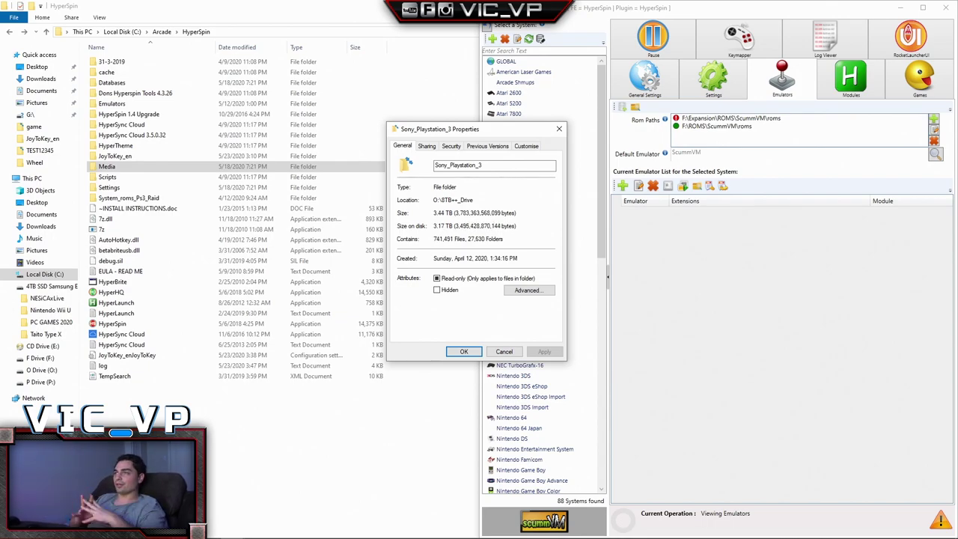
{"action": "mouse_move", "coordinate": [246, 530]}
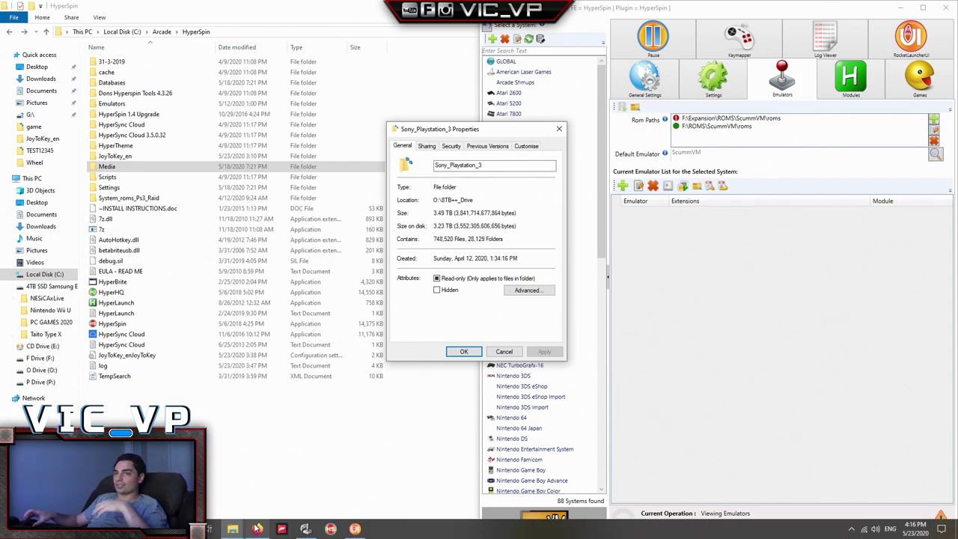